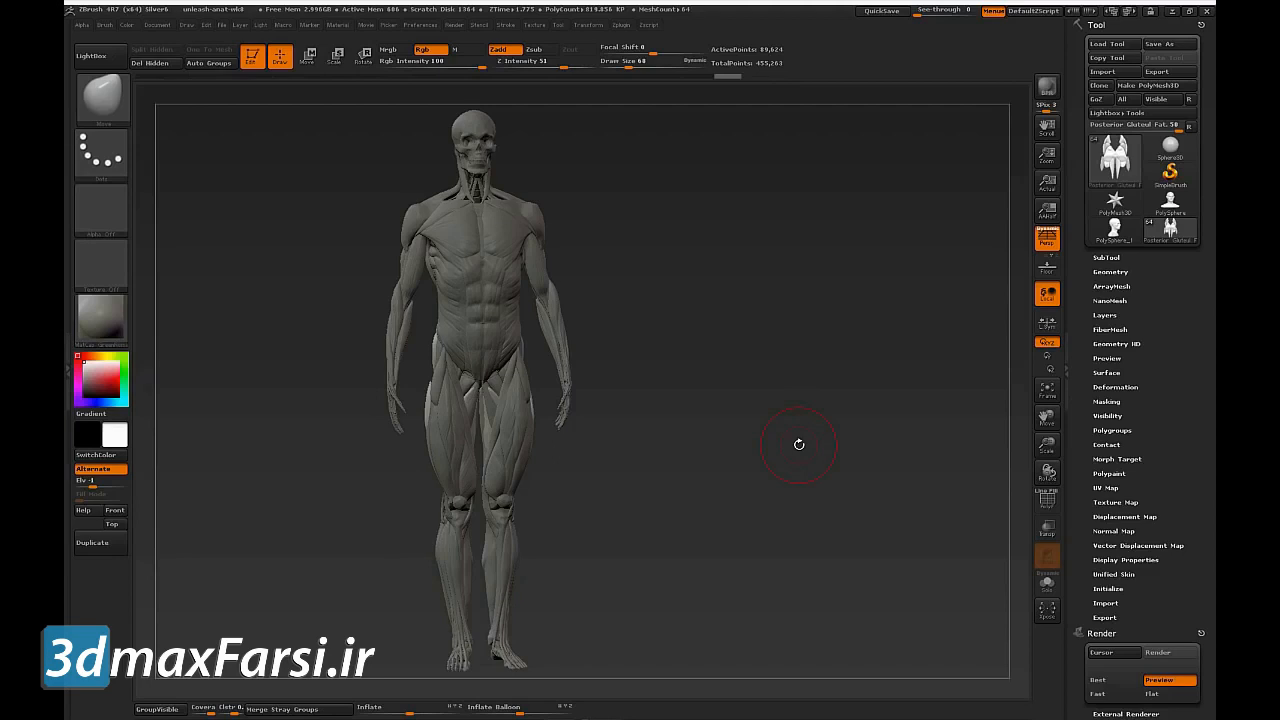
Step: Make the skeleton at the head of the subtool list the active subtool and frame the figure's torso in three-quarter view
left_click_drag(799, 444, 846, 489)
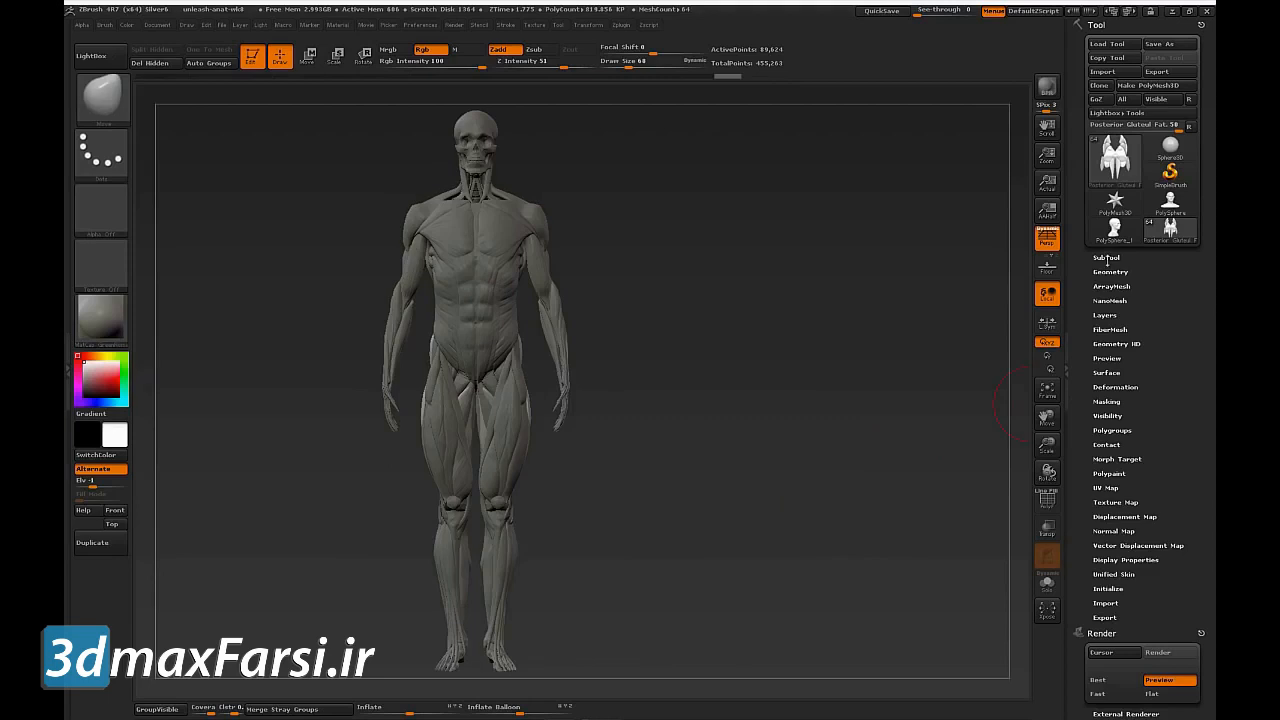
left_click(1106, 257)
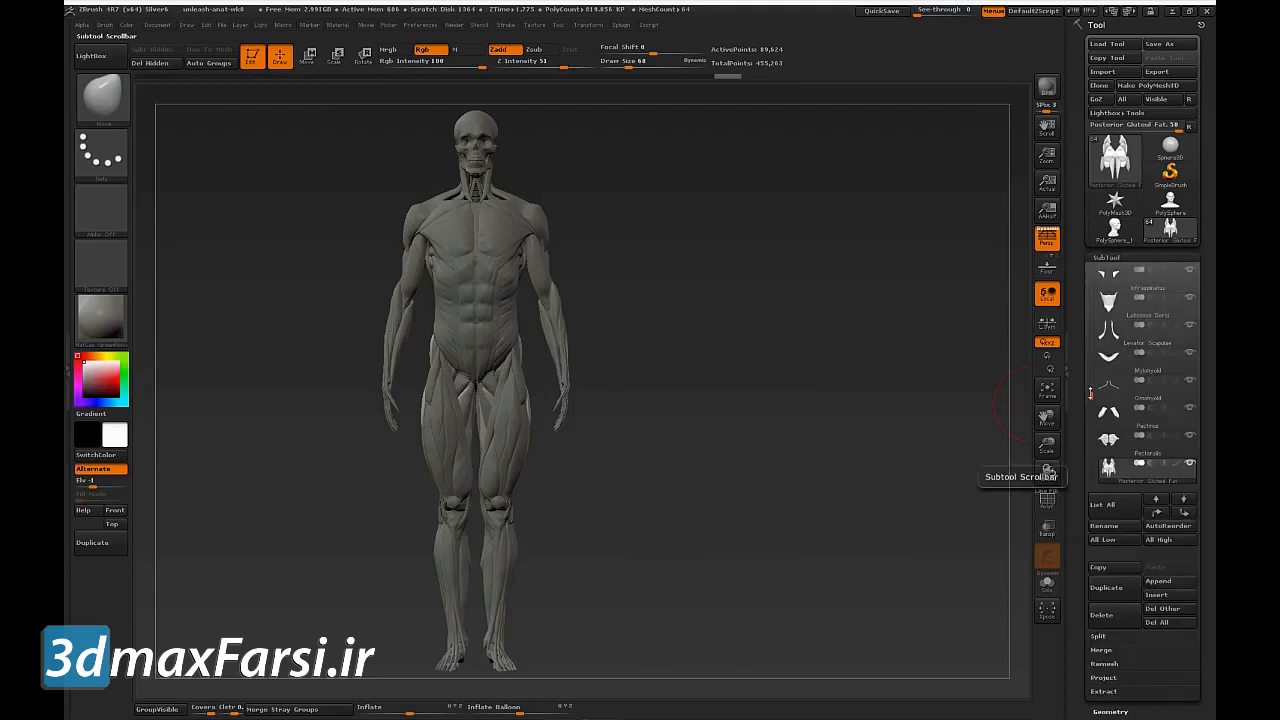
left_click_drag(1091, 396, 1093, 272)
left_click(1105, 279)
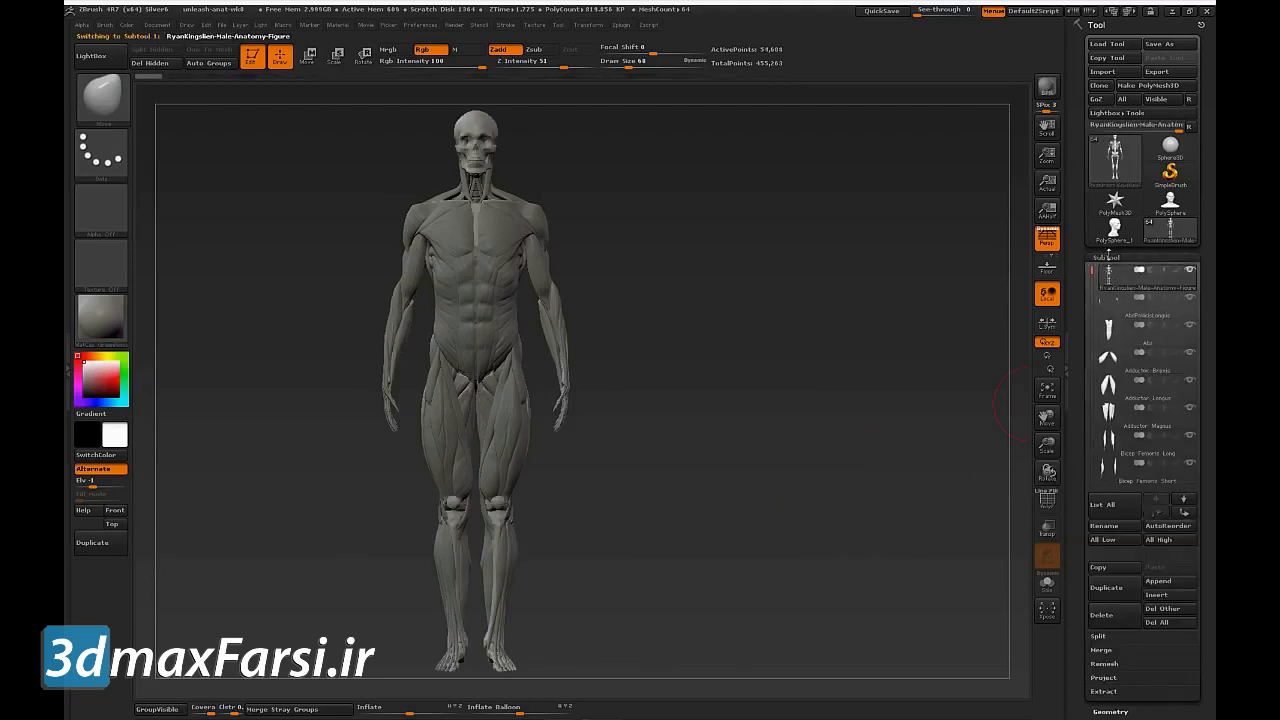
left_click(1109, 255)
left_click_drag(769, 409, 900, 560, "alt")
left_click_drag(918, 500, 966, 528)
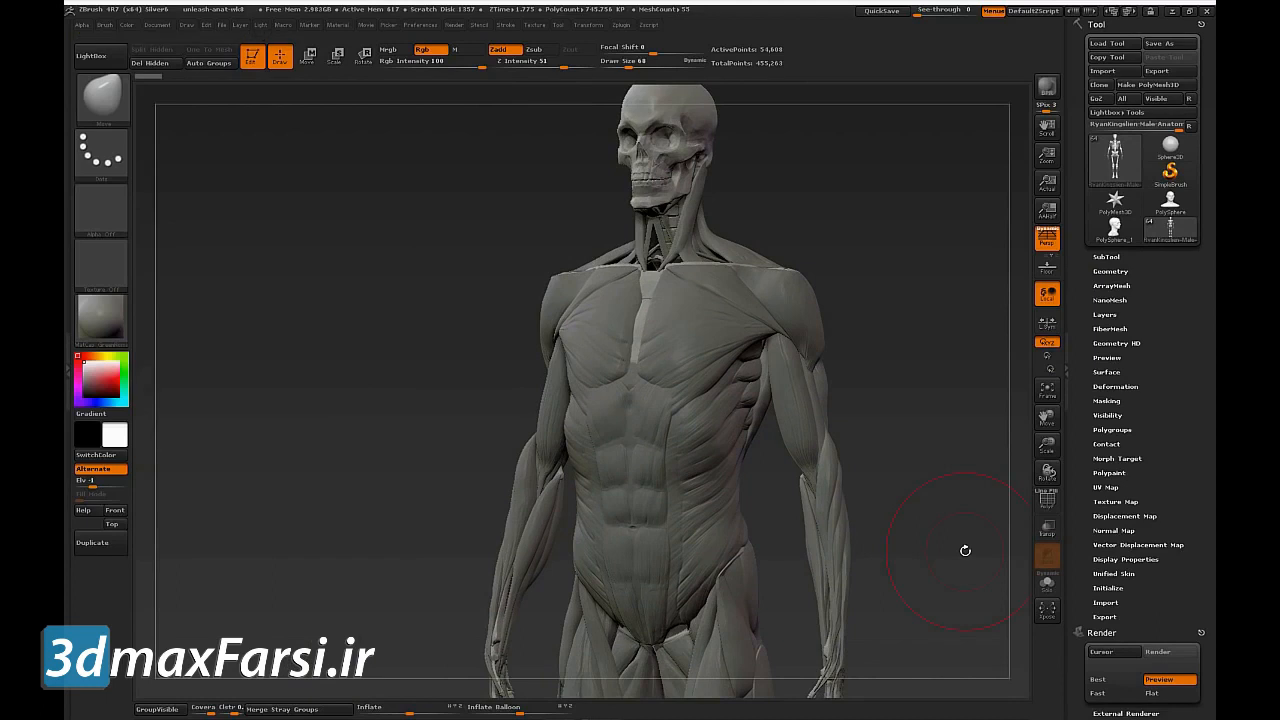
Step: Handwrite the annotation "Visionary" in the empty canvas space beside the figure's skull
key("ctrl+shift")
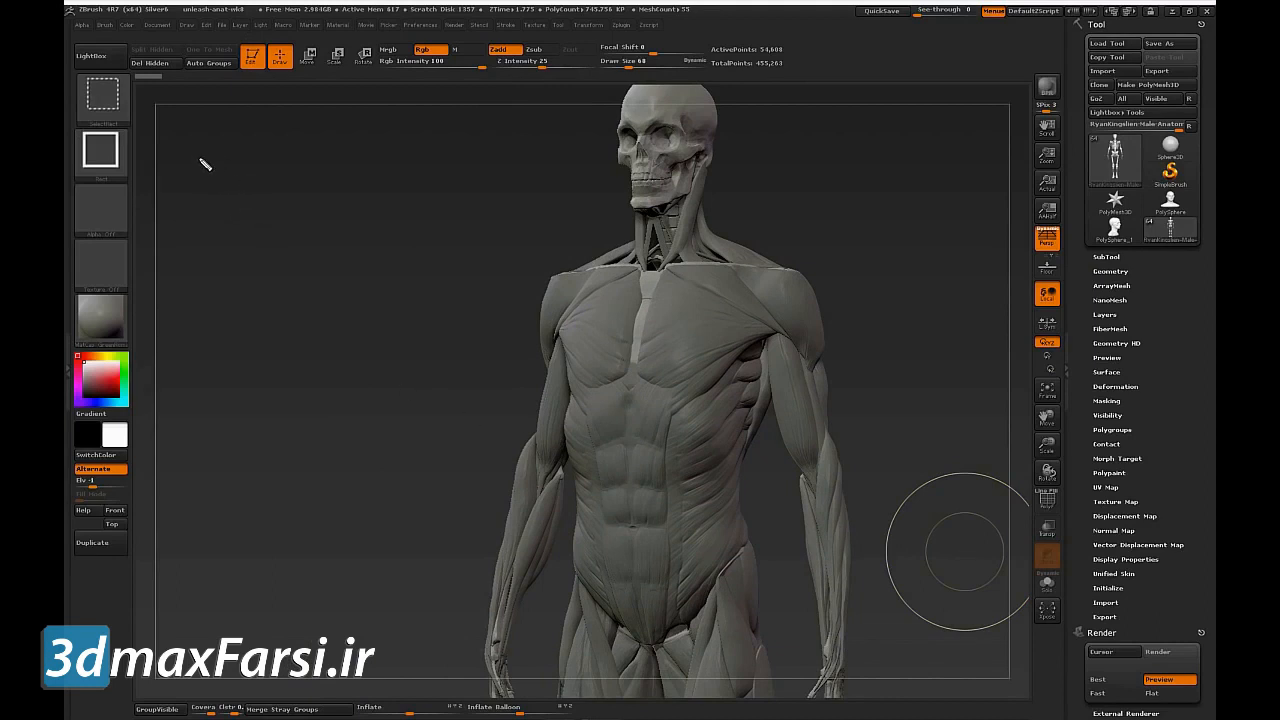
left_click_drag(191, 142, 298, 176)
left_click_drag(307, 141, 322, 152)
left_click_drag(346, 174, 384, 152)
mouse_move(386, 178)
left_mouse_down()
mouse_move(411, 180)
mouse_move(410, 166)
left_mouse_up()
mouse_move(424, 174)
left_mouse_down()
mouse_move(437, 165)
mouse_move(446, 177)
left_mouse_up()
mouse_move(450, 157)
left_mouse_down()
mouse_move(471, 166)
mouse_move(401, 240)
left_mouse_up()
Step: Handwrite "Artist" beneath "Visionary" and underline the two words
left_click_drag(224, 230, 276, 204)
left_click_drag(284, 178, 288, 226)
mouse_move(270, 212)
left_mouse_down()
mouse_move(312, 206)
mouse_move(323, 228)
left_mouse_up()
left_click_drag(334, 212, 348, 222)
left_click_drag(352, 178, 354, 217)
left_click_drag(340, 202, 364, 198)
left_click_drag(226, 244, 400, 238)
Step: Handwrite "Realist" and, below it, "Critic" under the underlined heading
mouse_move(200, 316)
left_mouse_down()
mouse_move(199, 328)
mouse_move(230, 312)
mouse_move(320, 326)
left_mouse_up()
left_click_drag(333, 311, 348, 326)
mouse_move(380, 268)
left_mouse_down()
mouse_move(382, 342)
mouse_move(396, 310)
left_mouse_up()
mouse_move(220, 395)
left_mouse_down()
mouse_move(228, 450)
mouse_move(256, 420)
left_mouse_up()
left_click_drag(268, 424, 275, 438)
left_click_drag(287, 375, 300, 450)
mouse_move(316, 420)
left_mouse_down()
mouse_move(319, 437)
mouse_move(353, 430)
mouse_move(281, 411)
left_mouse_up()
left_click(324, 411)
left_click(259, 408)
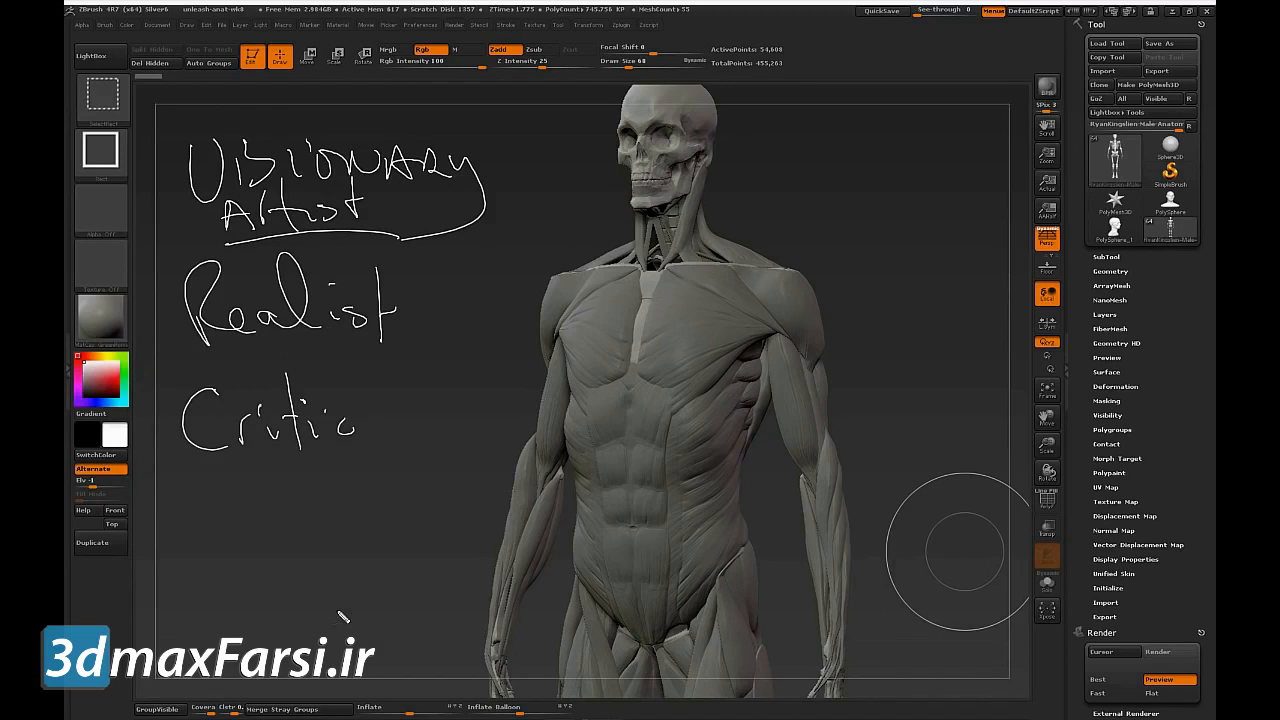
Step: Outline the upper-arm muscle with cross-contour lines and mark the start of the forearm muscle
mouse_move(768, 342)
left_mouse_down()
mouse_move(805, 455)
mouse_move(790, 345)
left_mouse_up()
mouse_move(785, 445)
left_mouse_down()
mouse_move(820, 432)
mouse_move(782, 430)
left_mouse_up()
left_click_drag(807, 478, 815, 491)
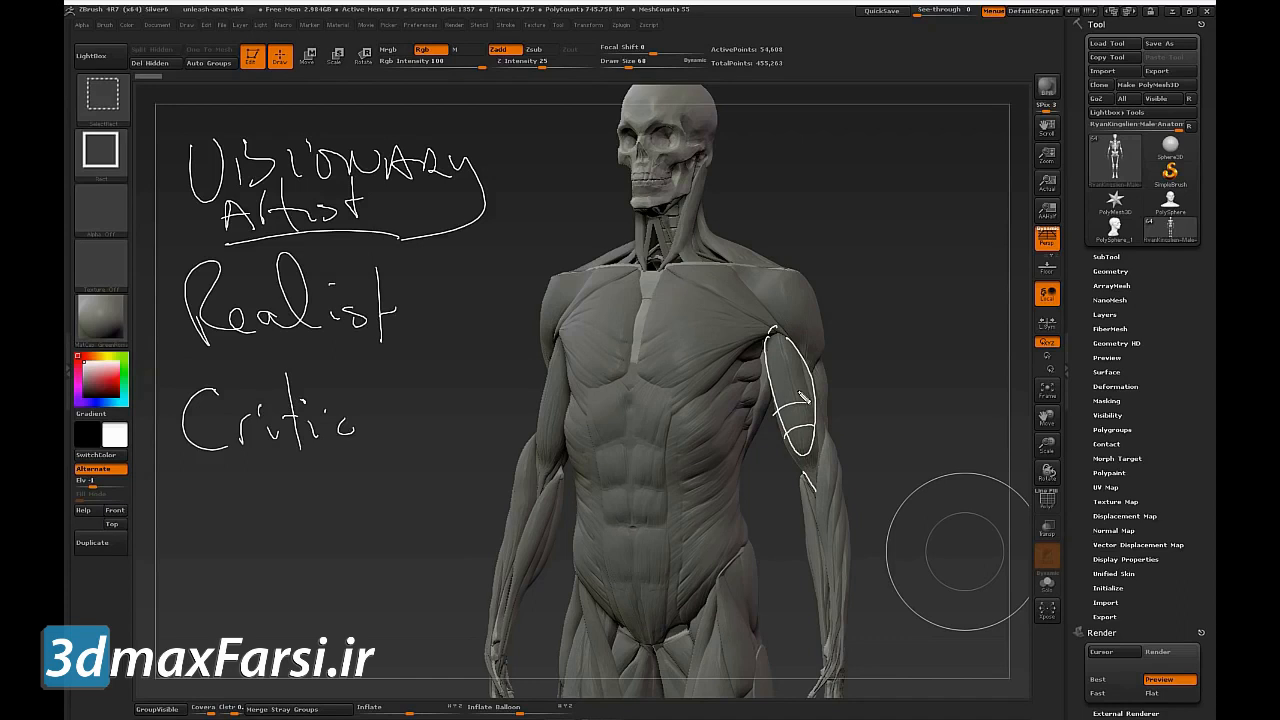
Step: Clear the annotations and open the anatomyScans-unleash-8 project from LightBox, dismissing the current project
key("w")
key("comma")
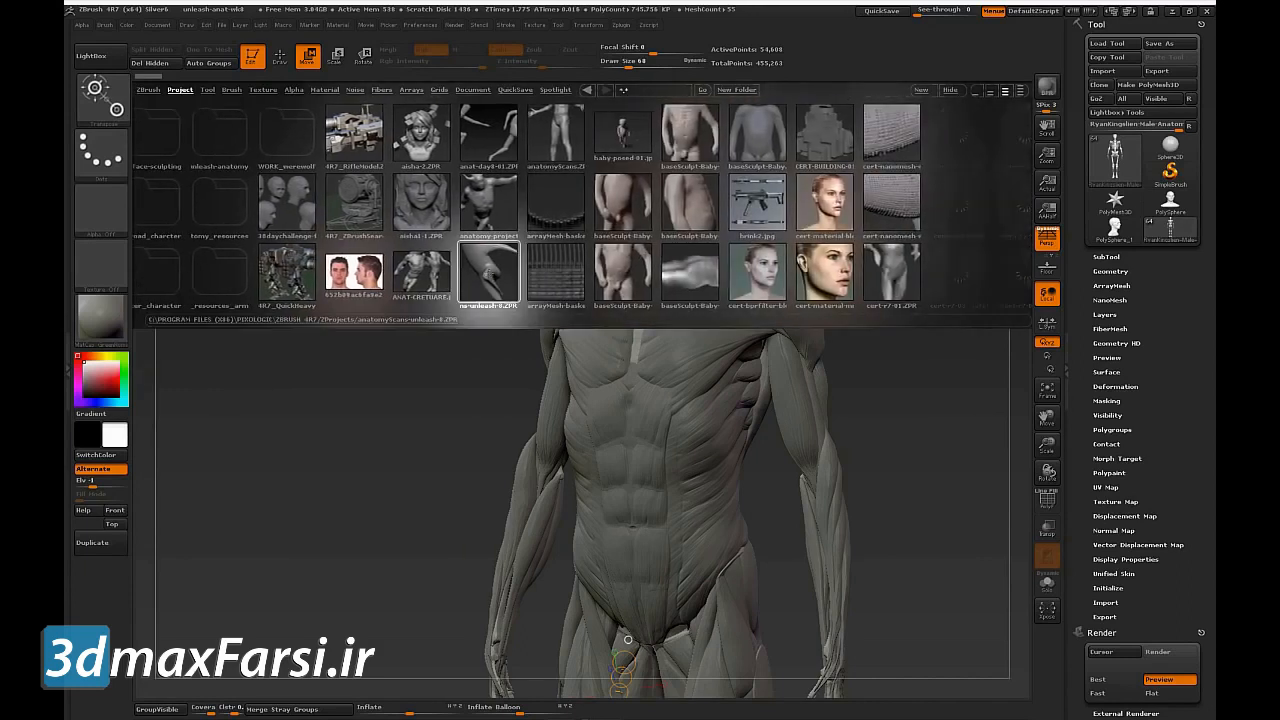
double_click(497, 280)
left_click(674, 395)
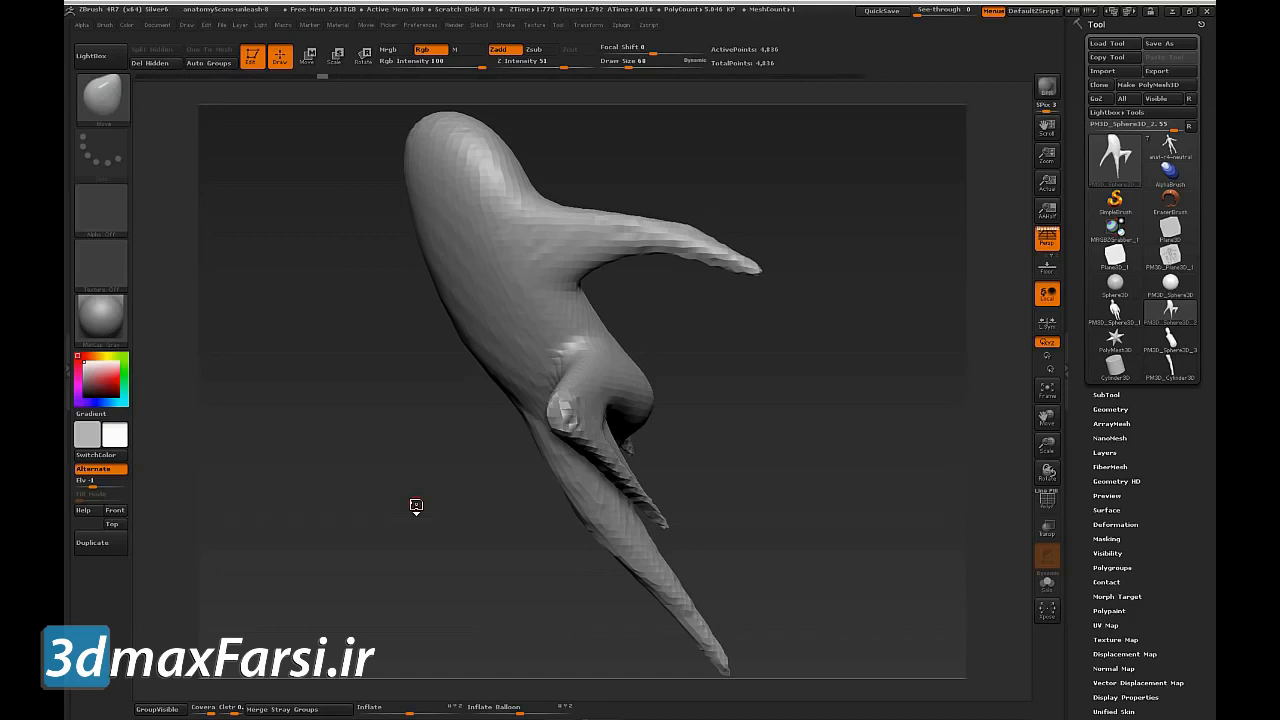
Step: Handwrite "Gesture" struck through, followed by "Measurements" and "Offsets", beside the rough figure
left_click_drag(774, 380, 869, 436)
left_click_drag(766, 517, 795, 612)
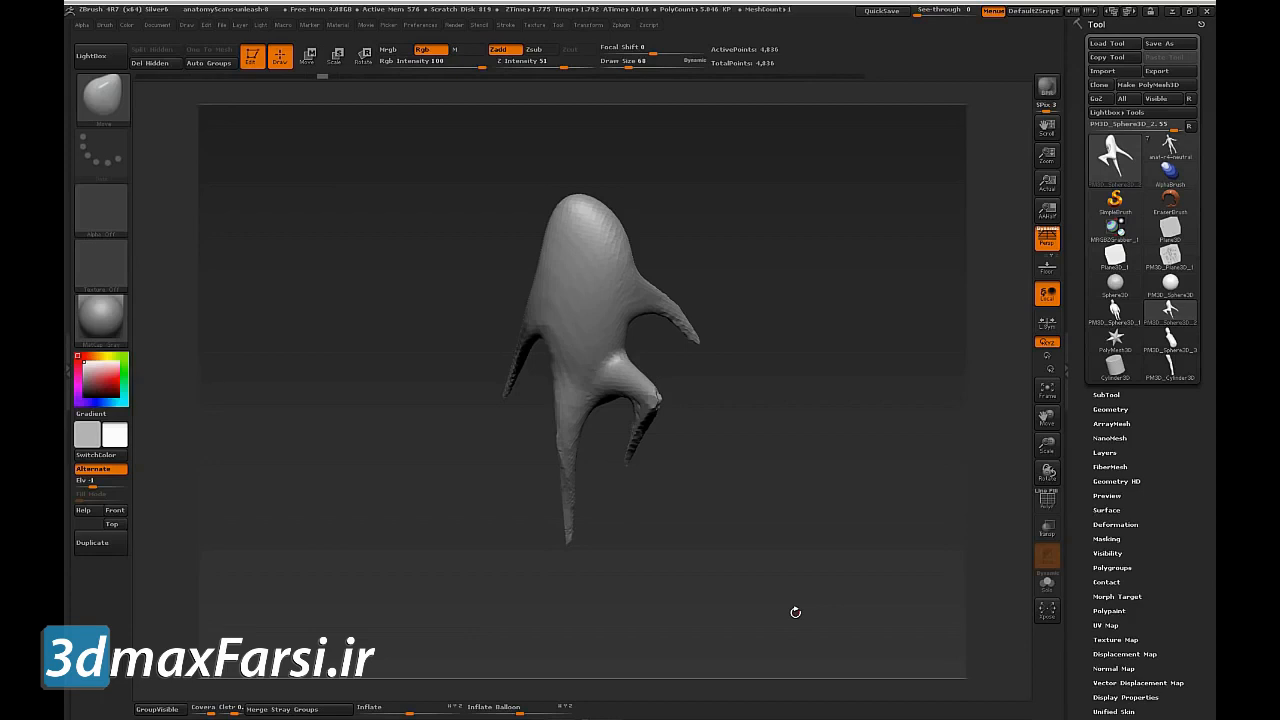
mouse_move(324, 76)
left_mouse_down()
mouse_move(140, 79)
mouse_move(329, 93)
left_mouse_up()
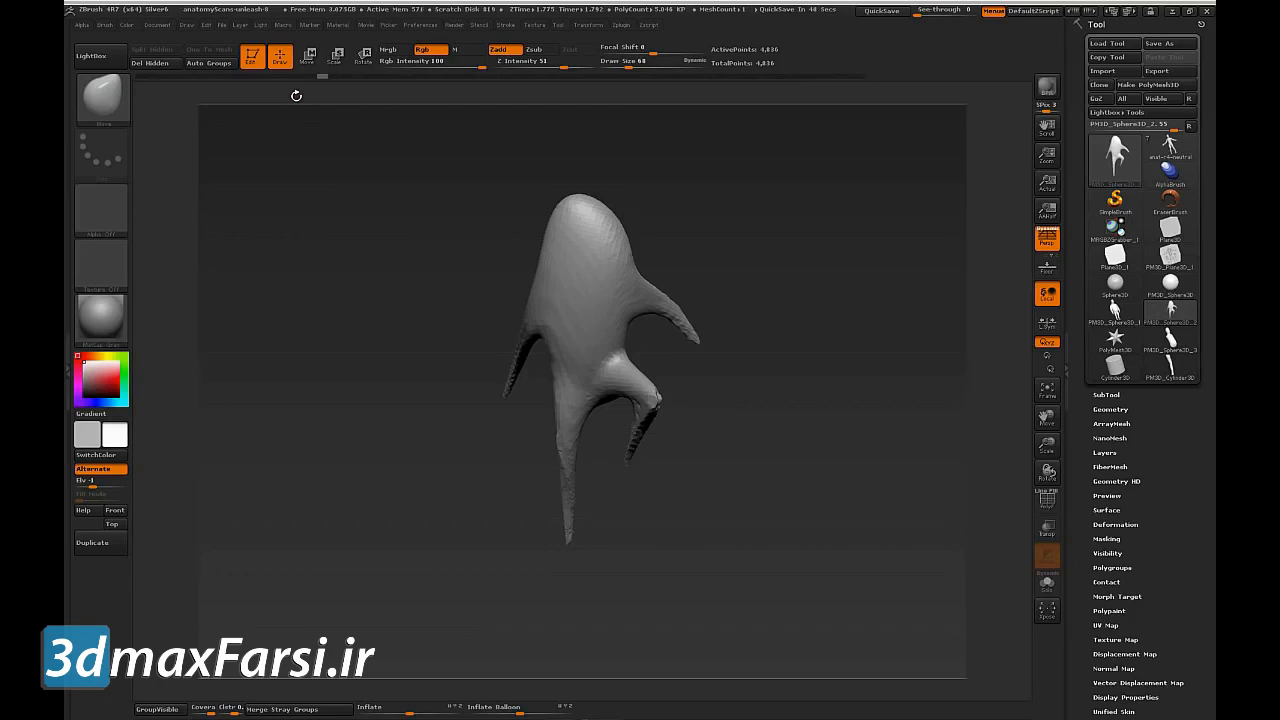
key("ctrl+shift")
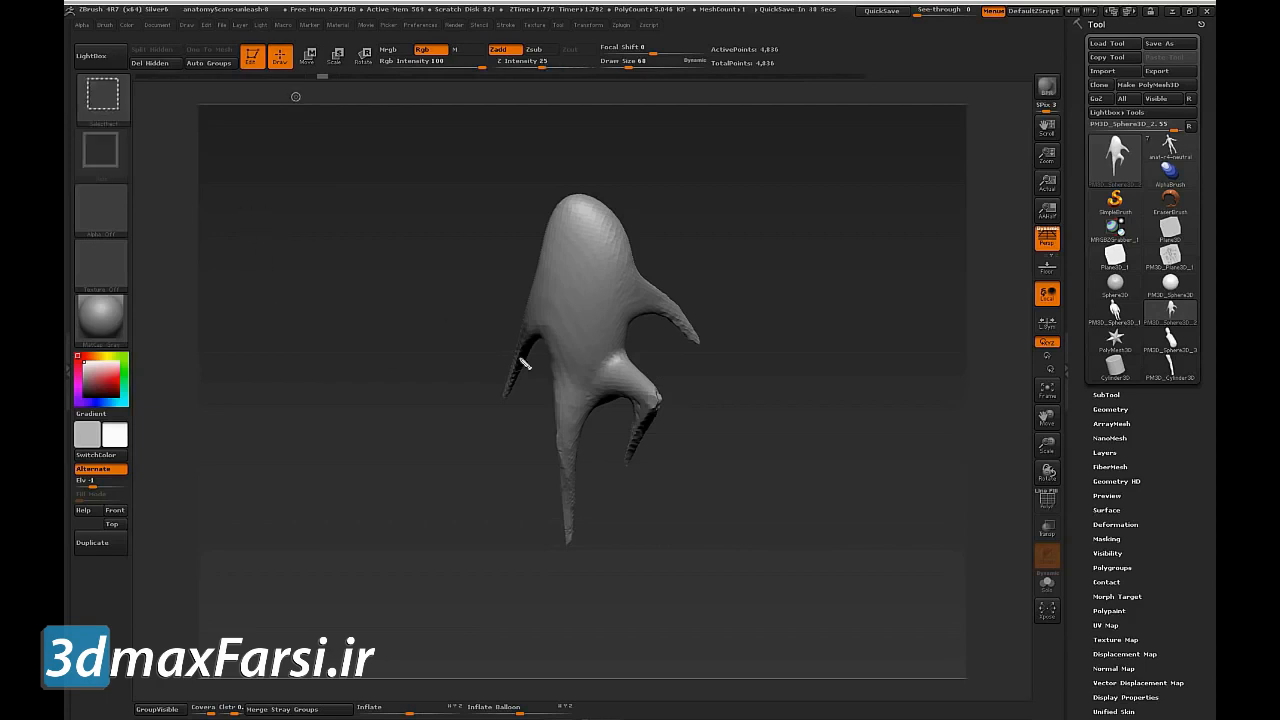
mouse_move(242, 140)
left_mouse_down()
mouse_move(230, 145)
mouse_move(286, 189)
mouse_move(323, 169)
mouse_move(398, 180)
mouse_move(297, 164)
mouse_move(288, 181)
mouse_move(205, 200)
left_mouse_up()
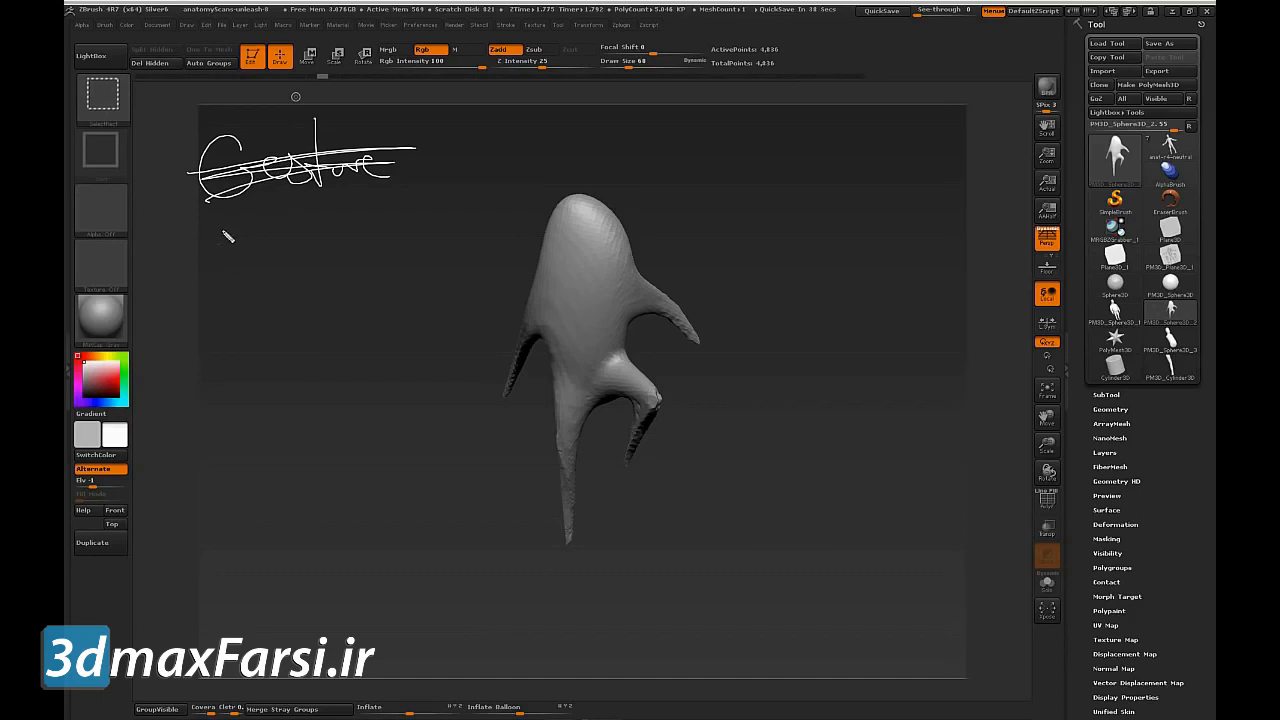
mouse_move(214, 263)
left_mouse_down()
mouse_move(219, 219)
mouse_move(271, 240)
mouse_move(466, 240)
left_mouse_up()
mouse_move(250, 277)
left_mouse_down()
mouse_move(284, 278)
mouse_move(315, 313)
mouse_move(348, 318)
mouse_move(375, 290)
mouse_move(365, 340)
left_mouse_up()
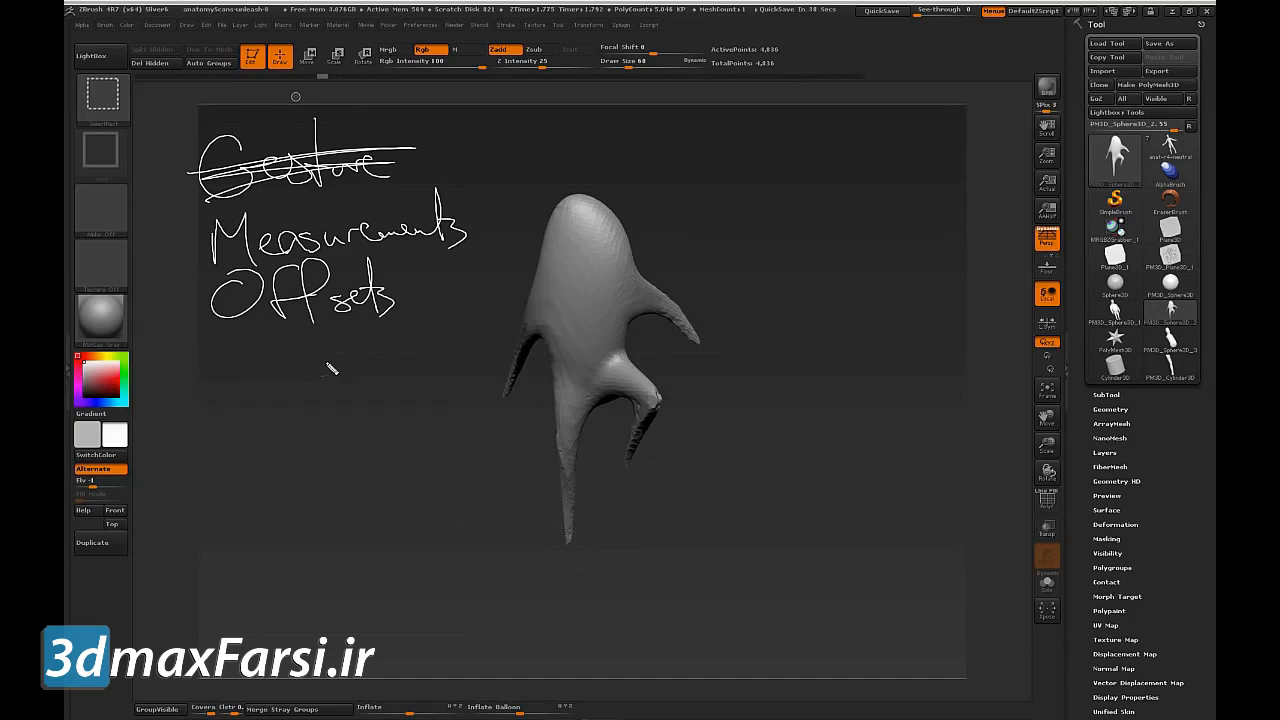
Step: Draw gesture lines with direction arrows along the bent leg and the extended leg in side view
mouse_move(815, 445)
left_mouse_down()
mouse_move(771, 449)
mouse_move(798, 464)
mouse_move(891, 468)
left_mouse_up()
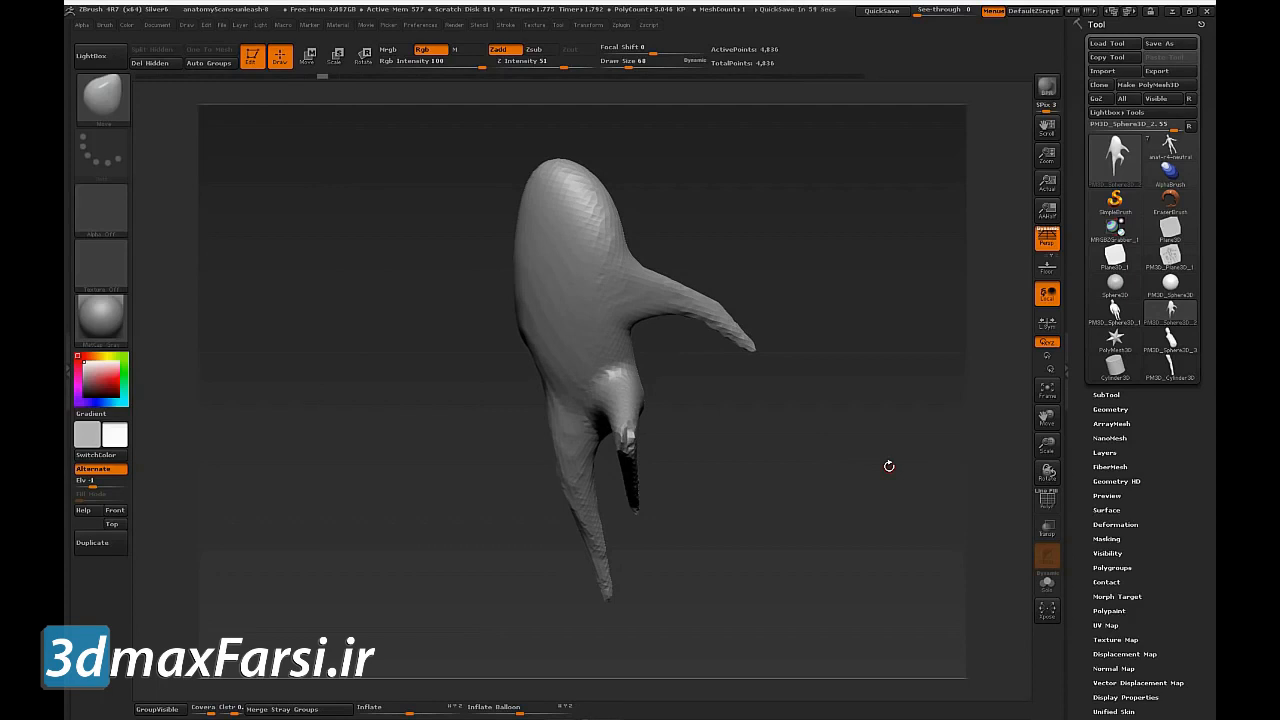
mouse_move(827, 488)
left_mouse_down()
mouse_move(846, 534)
mouse_move(889, 557)
mouse_move(901, 541)
mouse_move(924, 580)
mouse_move(900, 569)
mouse_move(920, 580)
left_mouse_up()
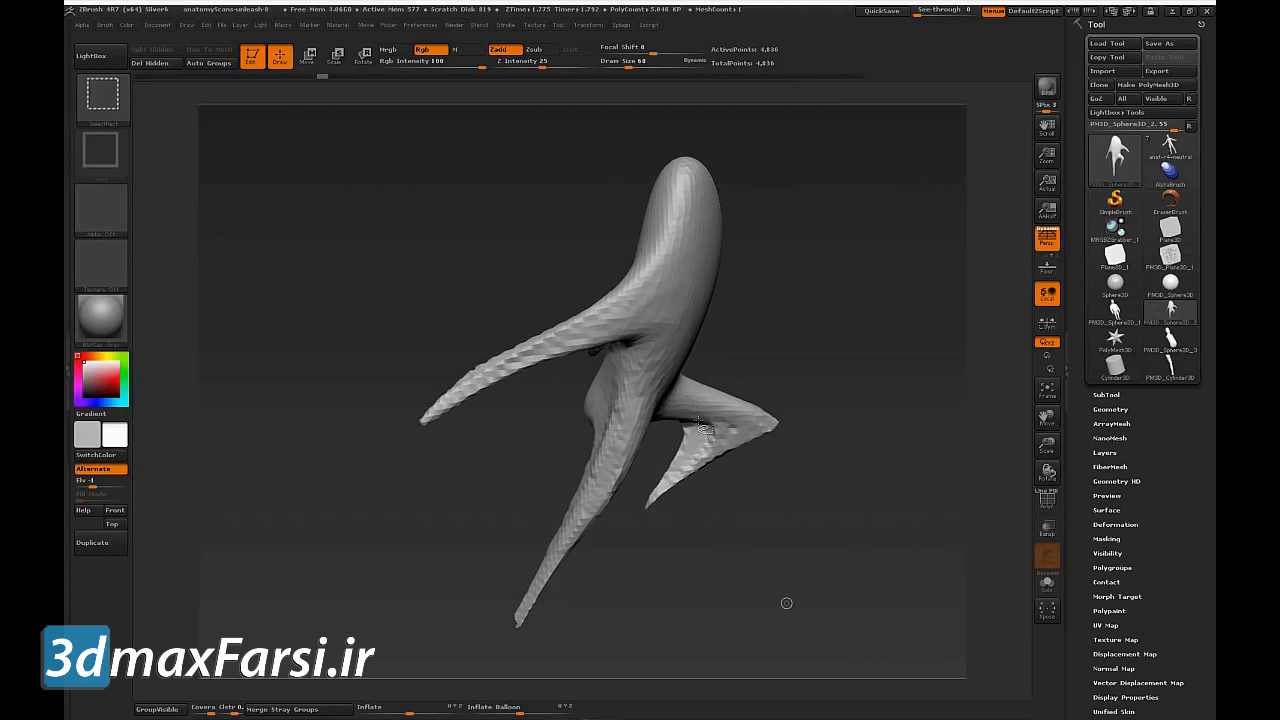
mouse_move(715, 398)
left_mouse_down("ctrl+shift")
mouse_move(788, 431)
mouse_move(742, 458)
mouse_move(780, 432)
mouse_move(732, 494)
mouse_move(730, 468)
mouse_move(745, 465)
left_mouse_up("ctrl+shift")
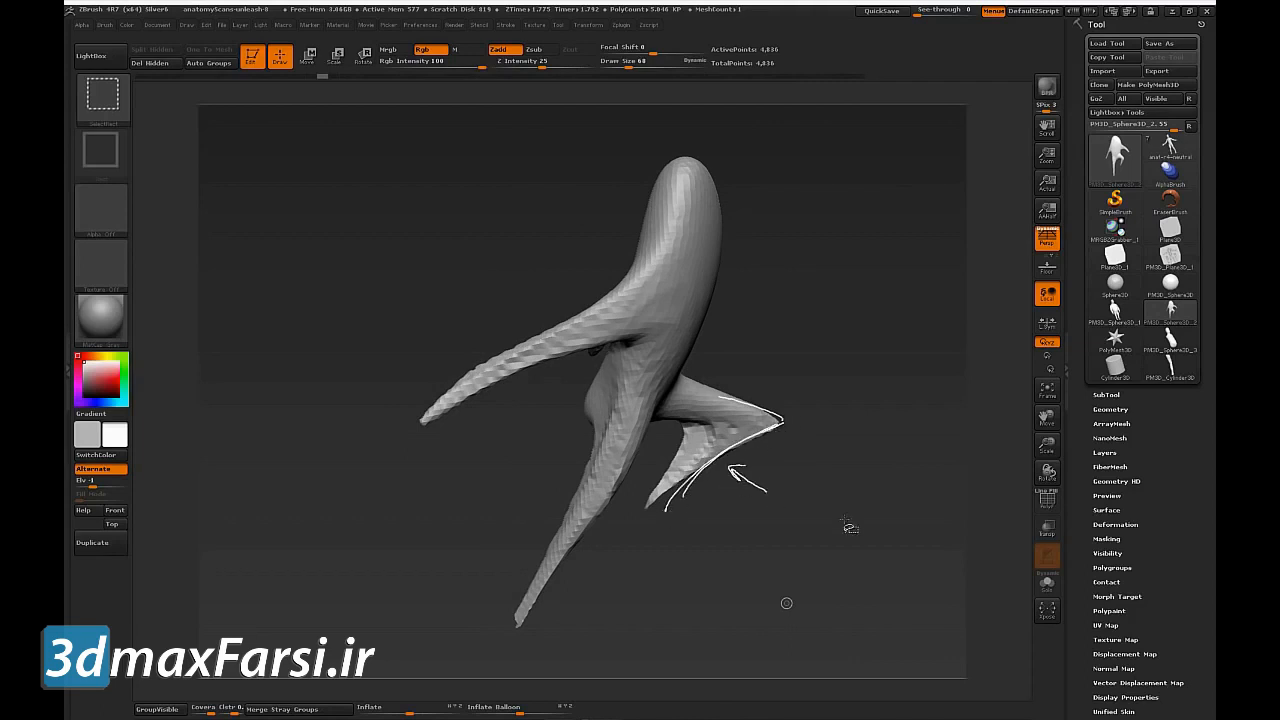
mouse_move(634, 362)
left_mouse_down()
mouse_move(632, 428)
mouse_move(524, 637)
left_mouse_up()
mouse_move(600, 560)
left_mouse_down()
mouse_move(492, 556)
mouse_move(530, 528)
left_mouse_up()
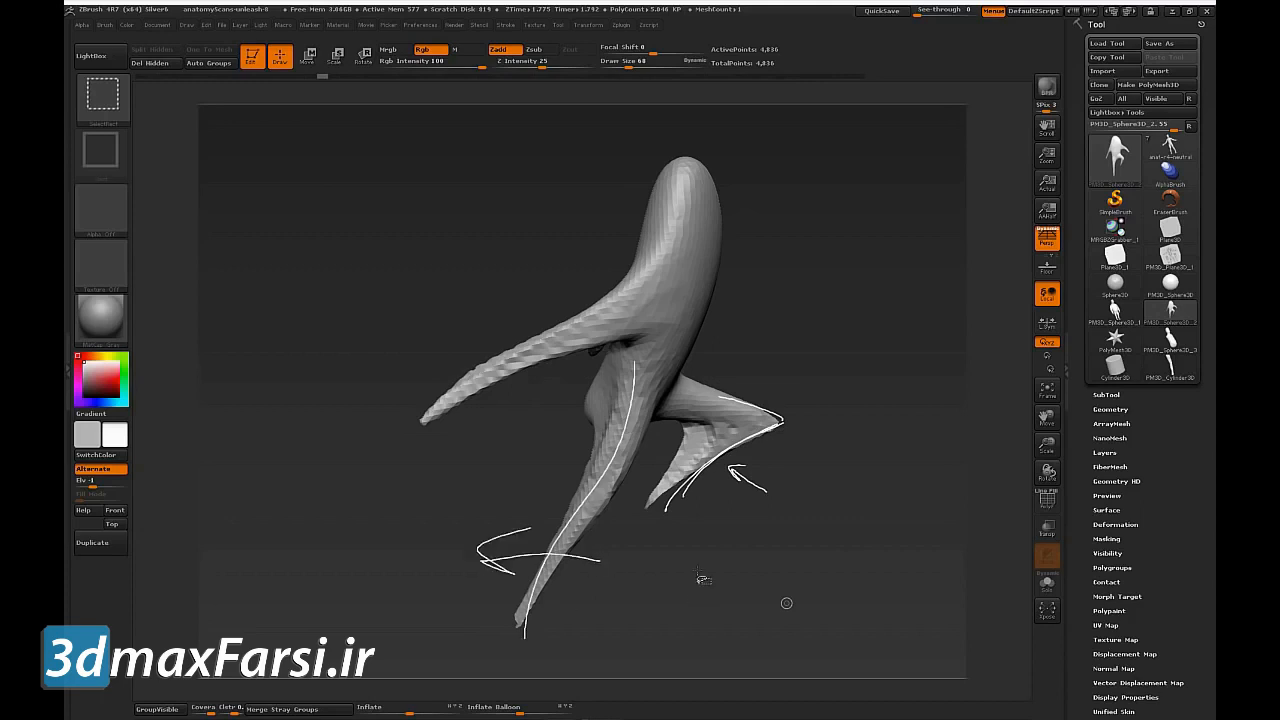
Step: Draw a gesture curve with a direction arrow along the arm, and clear the annotations
left_click_drag(655, 287, 438, 419)
left_click_drag(549, 395, 462, 340)
mouse_move(456, 370)
left_mouse_down()
mouse_move(454, 340)
mouse_move(494, 363)
left_mouse_up()
key("Escape")
Step: Draw the arm's gesture curve and its direction from the opposite side view, and clear the marks
mouse_move(903, 446)
left_mouse_down()
mouse_move(826, 447)
mouse_move(857, 443)
left_mouse_up()
left_click_drag(578, 284, 738, 360)
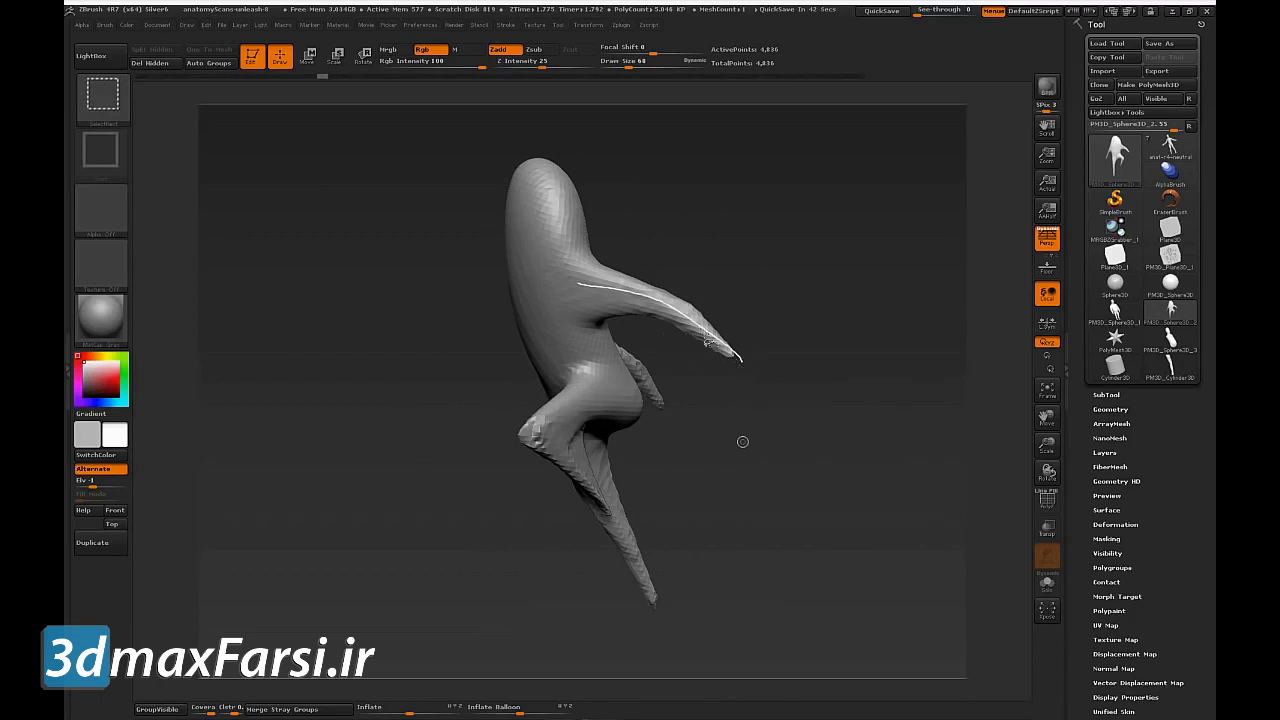
mouse_move(667, 327)
left_mouse_down()
mouse_move(752, 312)
mouse_move(742, 316)
left_mouse_up()
key("Escape")
Step: Sketch contour lines around the shoulder, along the upper arm and forearm, and around the hand
left_click_drag(771, 381, 829, 380)
key("ctrl+shift")
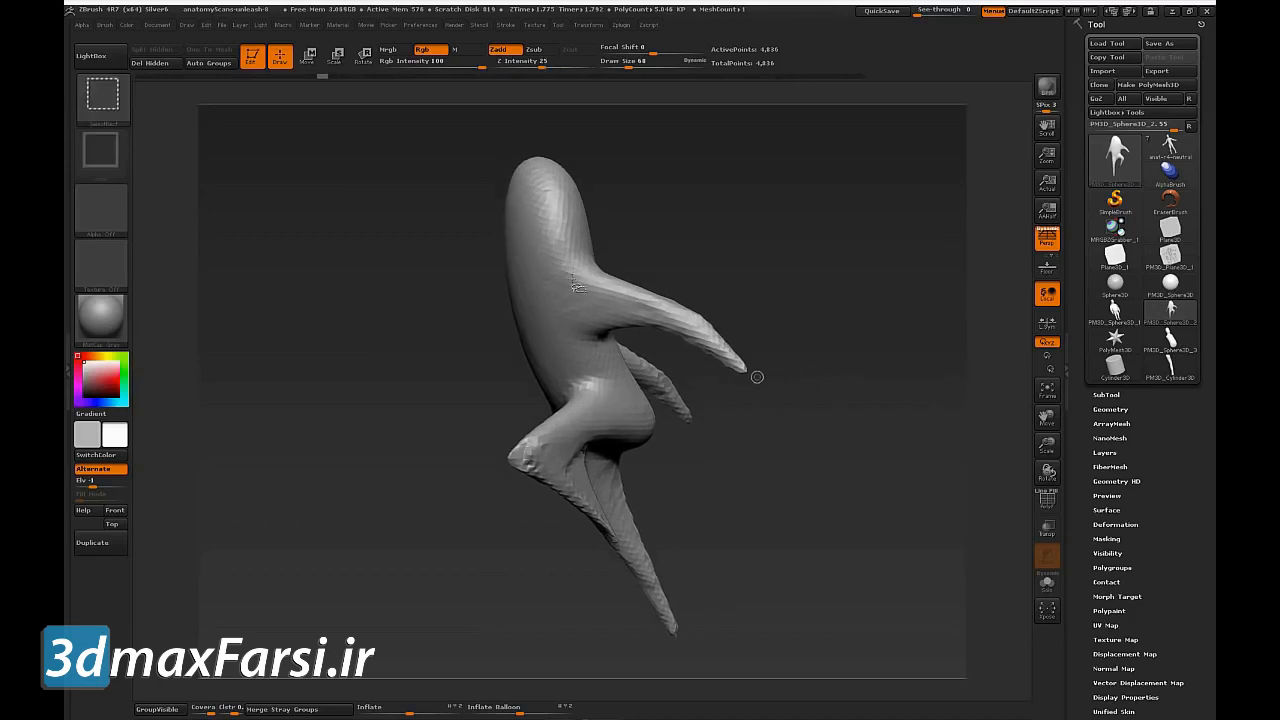
left_click_drag(565, 264, 572, 322)
mouse_move(604, 278)
left_mouse_down()
mouse_move(657, 292)
mouse_move(649, 325)
mouse_move(702, 356)
left_mouse_up()
mouse_move(737, 375)
left_mouse_down()
mouse_move(745, 352)
mouse_move(760, 368)
mouse_move(732, 396)
left_mouse_up()
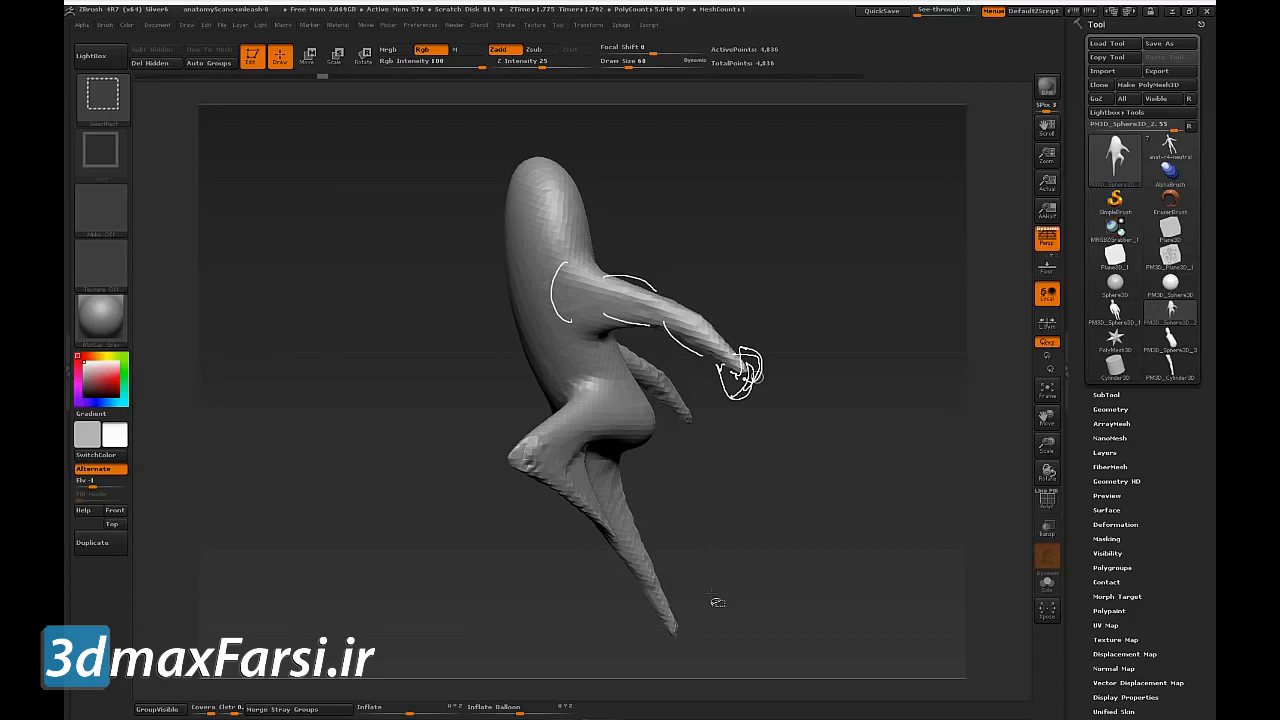
Step: Sketch the thigh, calf and foot contours over the figure's legs
mouse_move(580, 388)
left_mouse_down()
mouse_move(542, 424)
mouse_move(604, 440)
mouse_move(545, 459)
mouse_move(590, 477)
left_mouse_up()
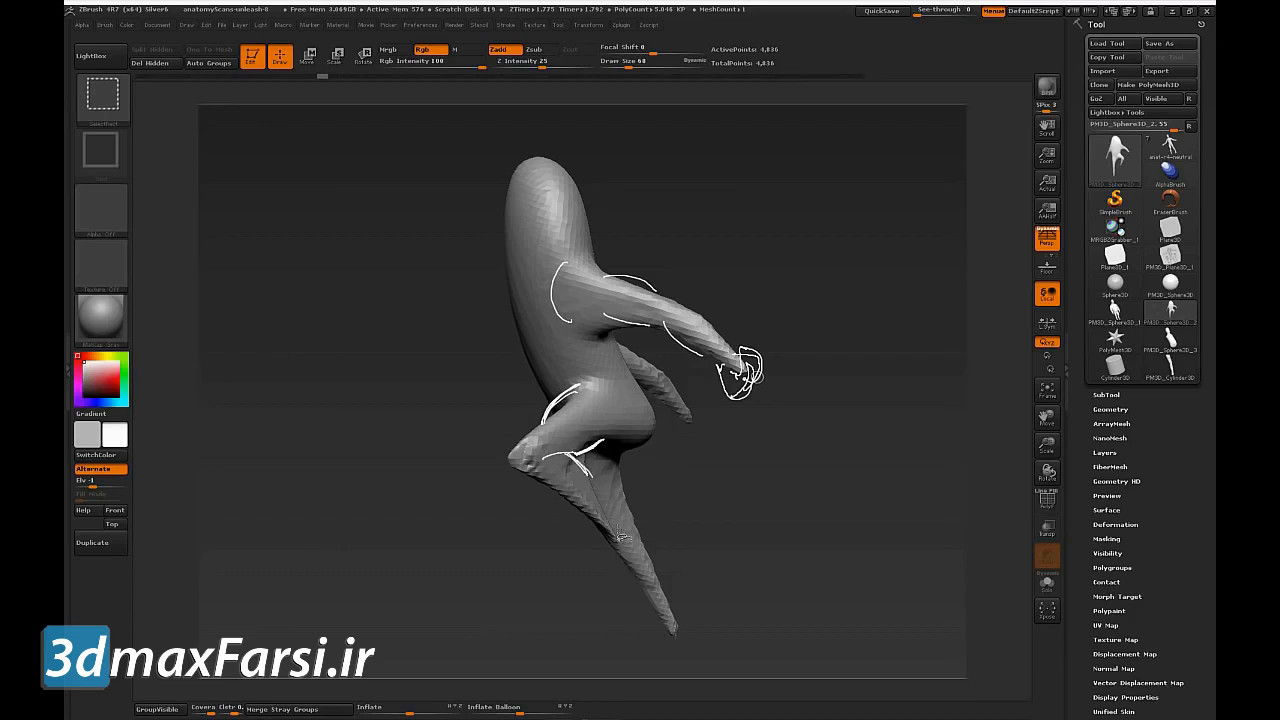
mouse_move(599, 520)
left_mouse_down()
mouse_move(645, 587)
mouse_move(625, 578)
mouse_move(650, 591)
left_mouse_up()
mouse_move(650, 591)
left_mouse_down()
mouse_move(625, 538)
mouse_move(660, 560)
mouse_move(652, 585)
mouse_move(684, 656)
left_mouse_up()
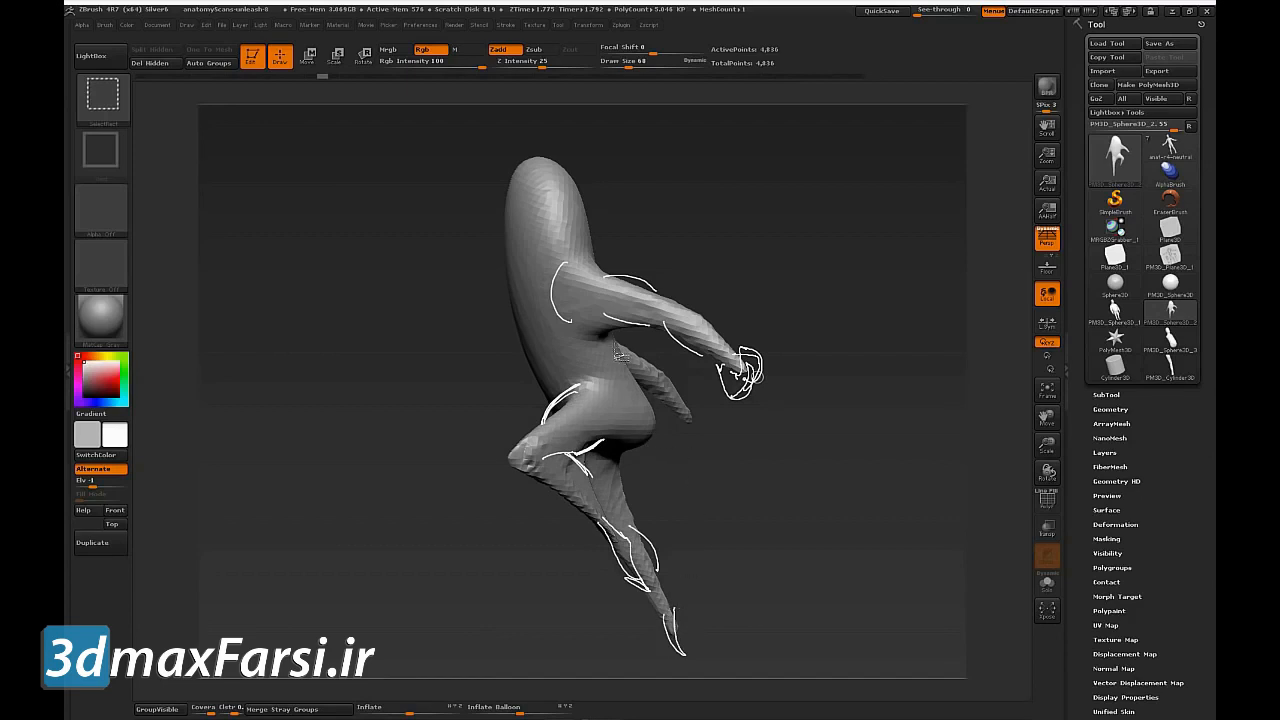
Step: Mark the contours of the hip and both sides of the torso, and clear the annotations
mouse_move(625, 450)
left_mouse_down()
mouse_move(625, 374)
mouse_move(637, 437)
left_mouse_up()
left_click_drag(617, 371, 605, 347)
mouse_move(515, 291)
left_mouse_down()
mouse_move(516, 335)
mouse_move(556, 396)
left_mouse_up()
mouse_move(513, 342)
left_mouse_down()
mouse_move(460, 316)
mouse_move(484, 346)
left_mouse_up()
key("Escape")
Step: Mark the shoulder offset lines on both sides of the torso in front view
mouse_move(745, 257)
left_mouse_down()
mouse_move(849, 260)
mouse_move(837, 309)
mouse_move(858, 337)
mouse_move(846, 360)
left_mouse_up()
key("ctrl+shift")
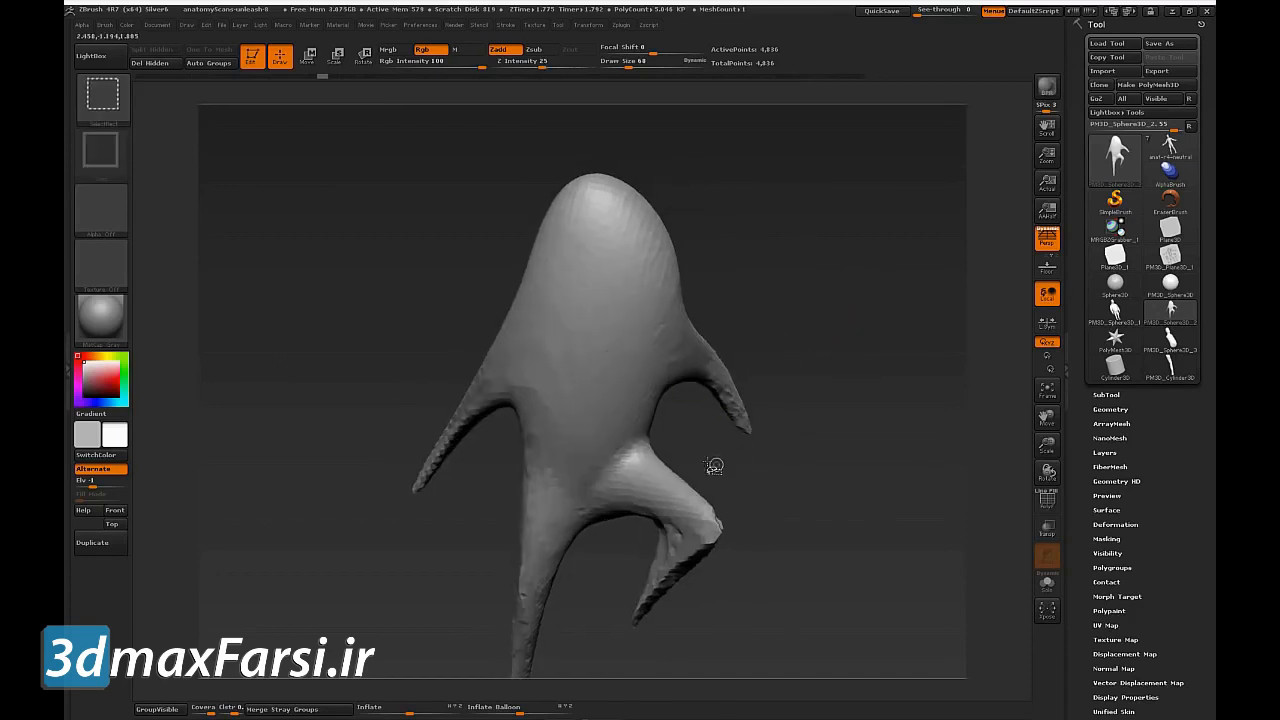
left_click_drag(489, 364, 519, 313)
left_click_drag(703, 348, 662, 315)
left_click_drag(655, 310, 699, 342)
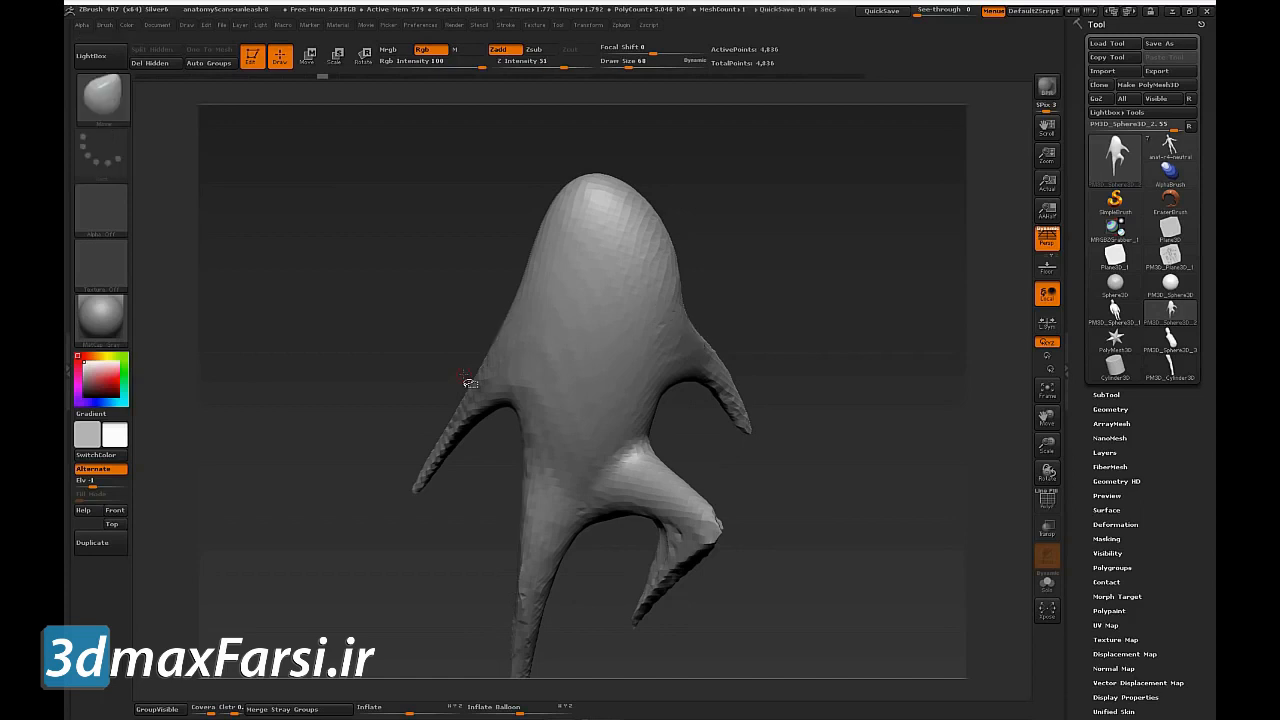
Step: Examine the anat-r4-neutral figure from the front for comparison, and return to the rough posed sphere figure
left_click(1170, 150)
left_click_drag(864, 480, 998, 612, "shift")
left_click_drag(919, 494, 927, 560, "alt")
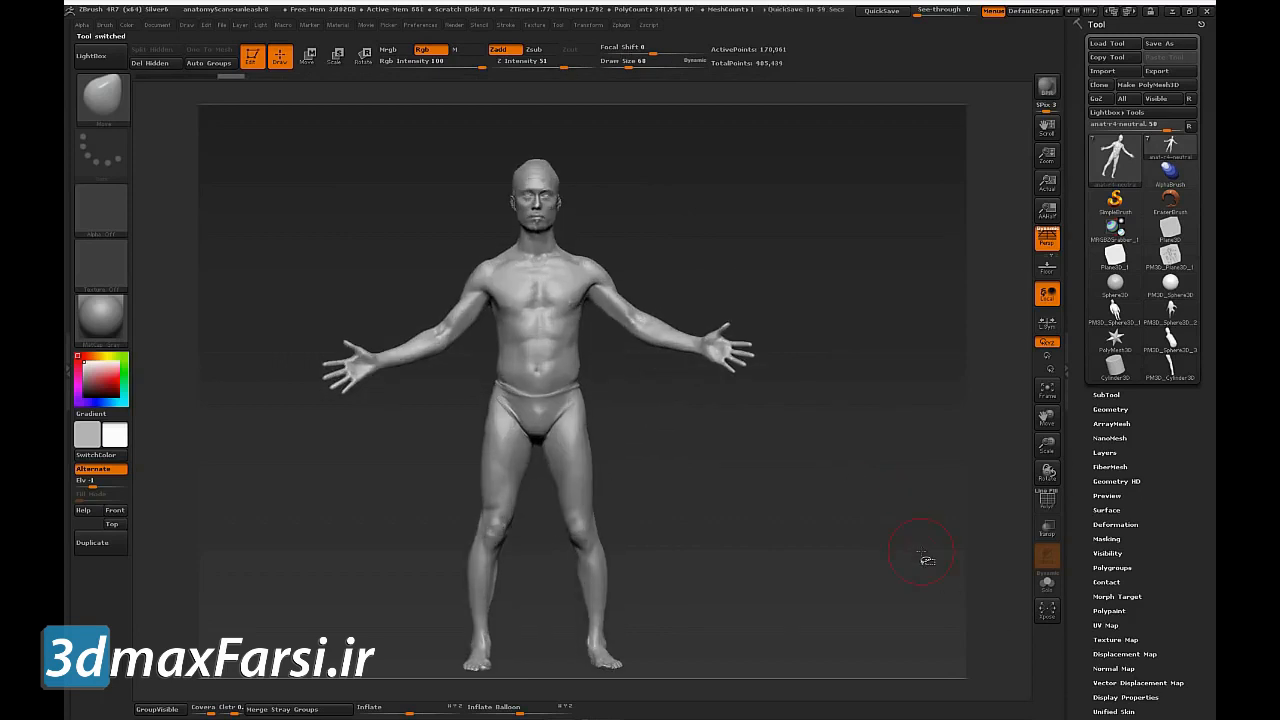
left_click(1170, 310)
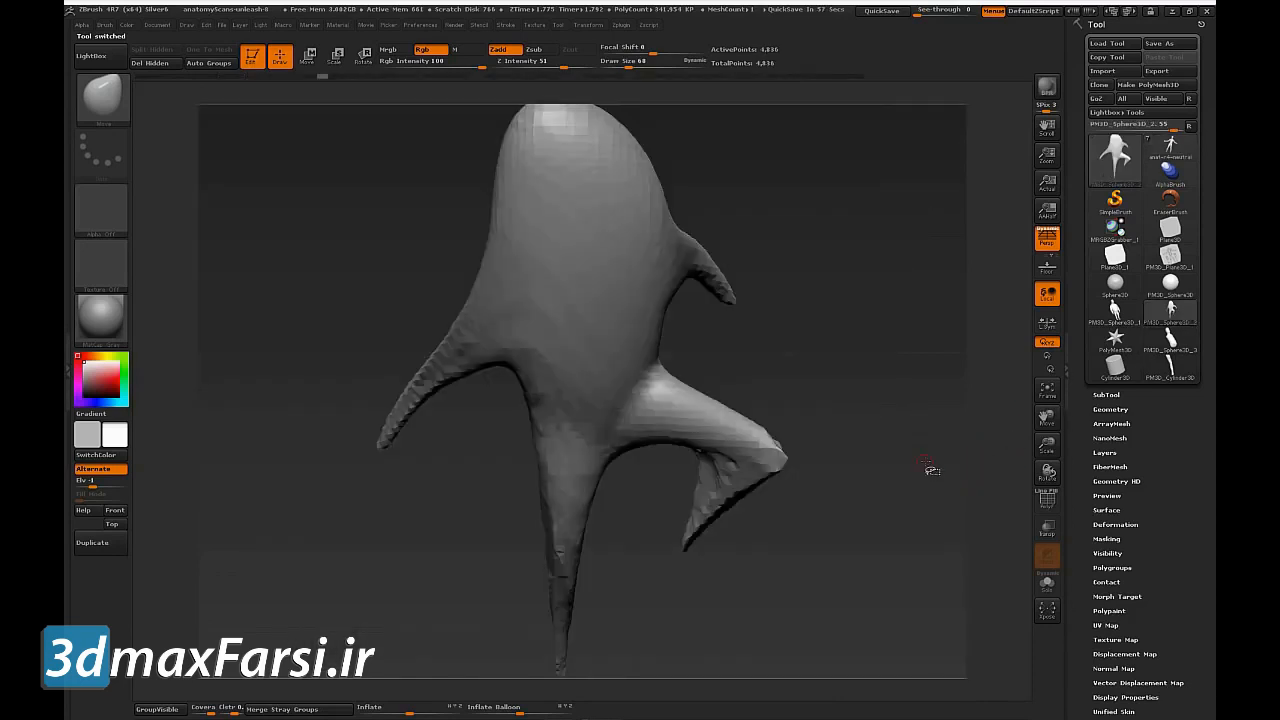
Step: Mark points at the hip and groin of the rough figure's raised leg
mouse_move(929, 469)
left_mouse_down()
mouse_move(923, 489)
mouse_move(944, 490)
left_mouse_up()
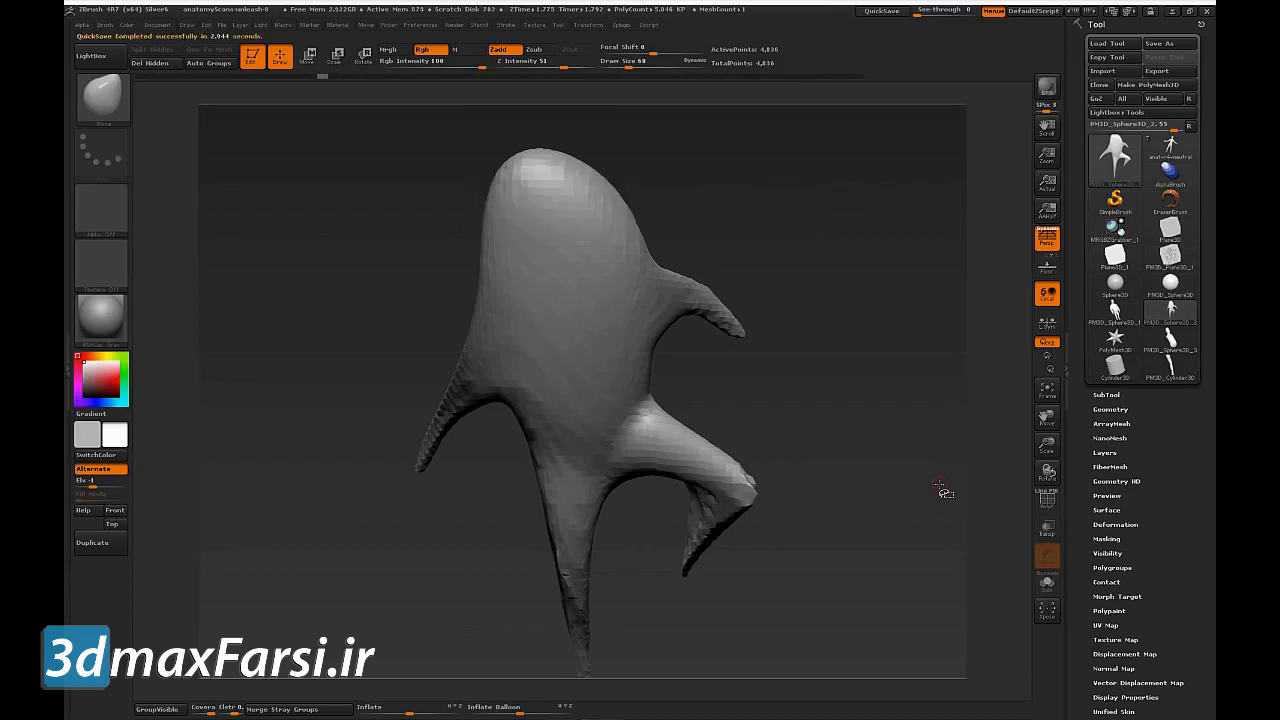
left_click_drag(850, 477, 854, 476)
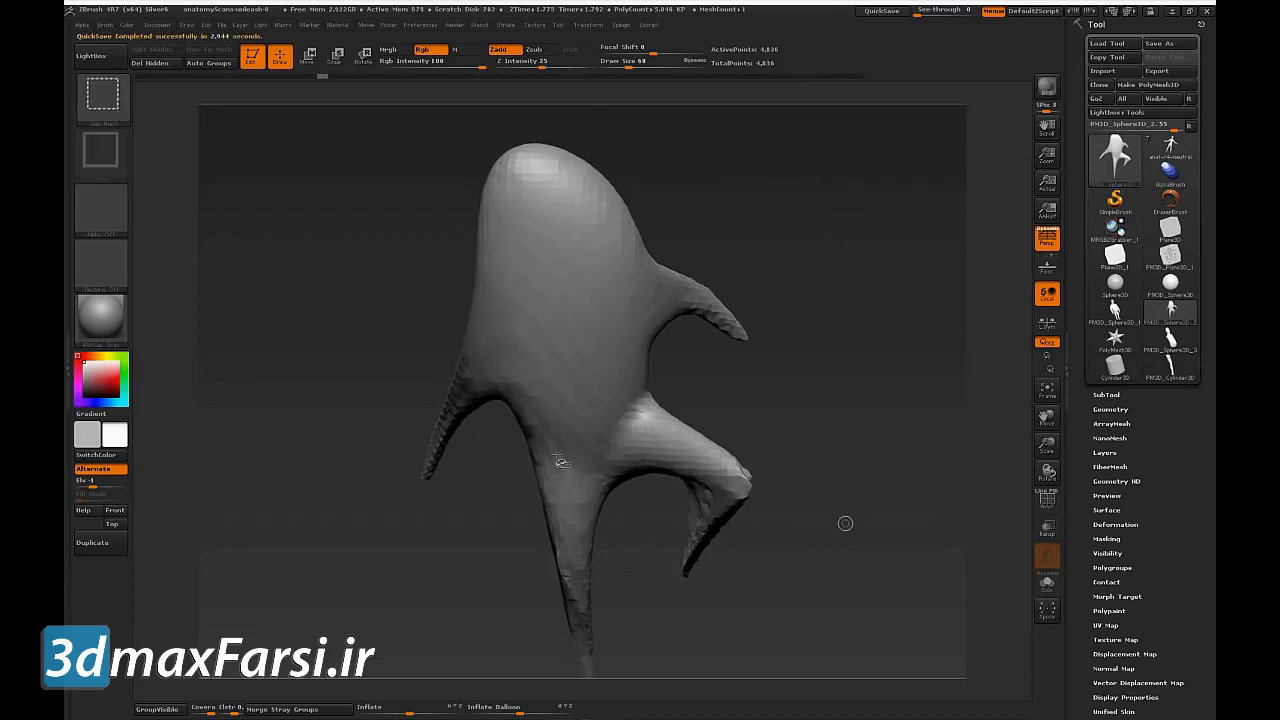
left_click(625, 418)
left_click(596, 465)
Step: Mark the bent knee in side view, draw a line from it to the hip and label it "2 heads"
mouse_move(871, 543)
left_mouse_down()
mouse_move(800, 560)
mouse_move(891, 535)
mouse_move(895, 547)
left_mouse_up()
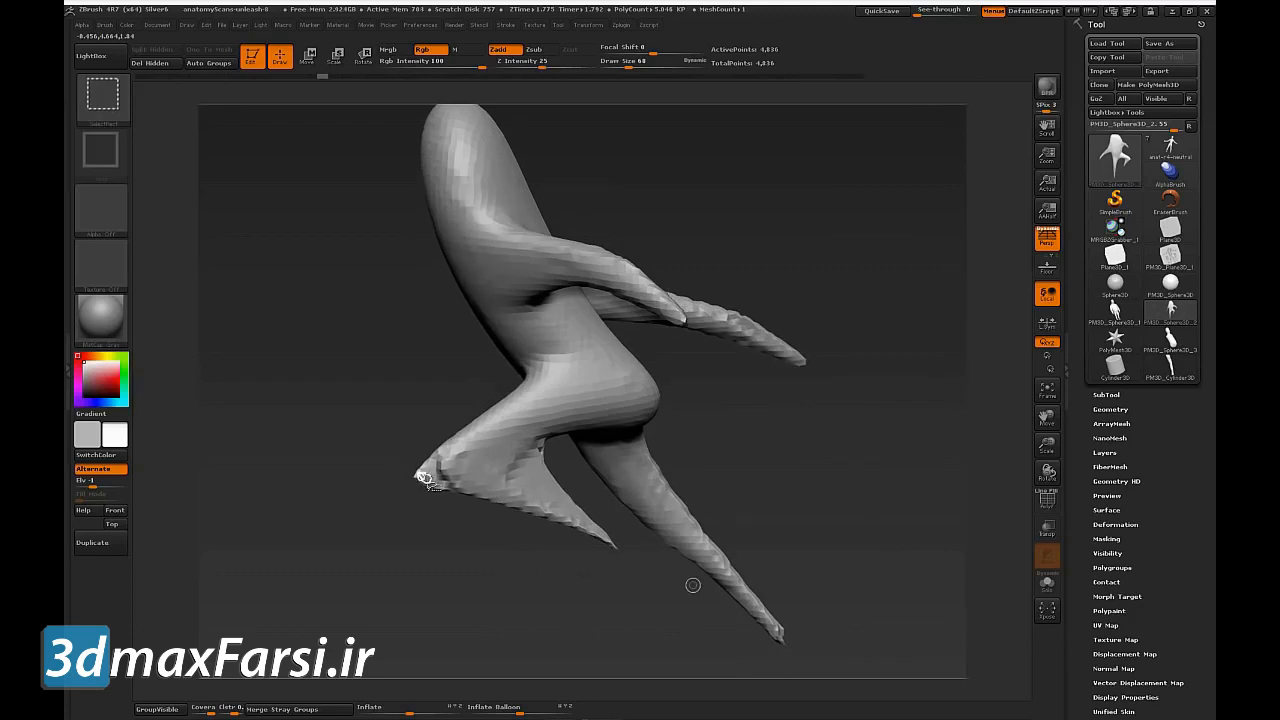
left_click_drag(427, 477, 452, 491, "ctrl+shift")
left_click_drag(405, 506, 398, 505)
left_click_drag(424, 478, 589, 383)
left_click_drag(483, 432, 558, 383)
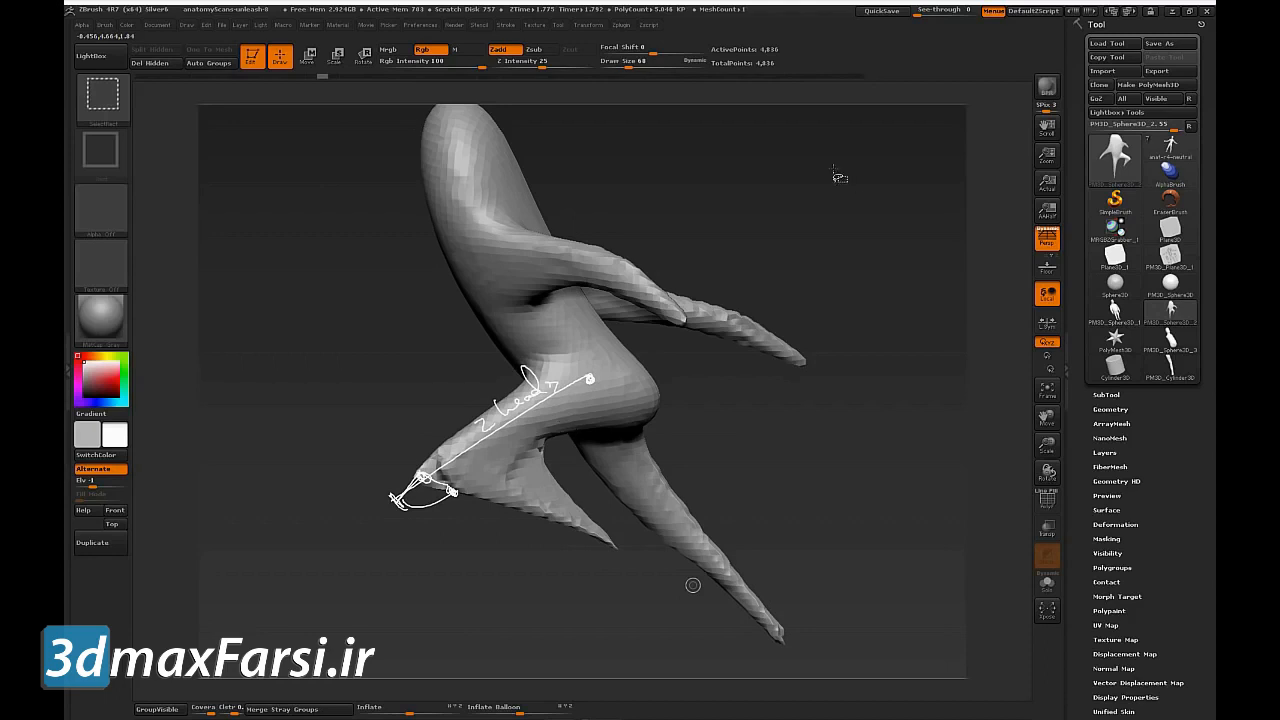
Step: Sketch a standing proportion figure beside the model with head, ribcage and pelvis ovals, both legs and both arms
mouse_move(861, 129)
left_mouse_down()
mouse_move(859, 186)
mouse_move(853, 129)
left_mouse_up()
mouse_move(860, 203)
left_mouse_down()
mouse_move(828, 288)
mouse_move(858, 204)
left_mouse_up()
left_click_drag(860, 322, 829, 390)
mouse_move(840, 451)
left_mouse_down()
mouse_move(858, 620)
mouse_move(880, 627)
left_mouse_up()
mouse_move(888, 346)
left_mouse_down()
mouse_move(908, 373)
mouse_move(921, 645)
left_mouse_up()
left_click_drag(818, 206, 776, 393)
left_click_drag(910, 202, 966, 393)
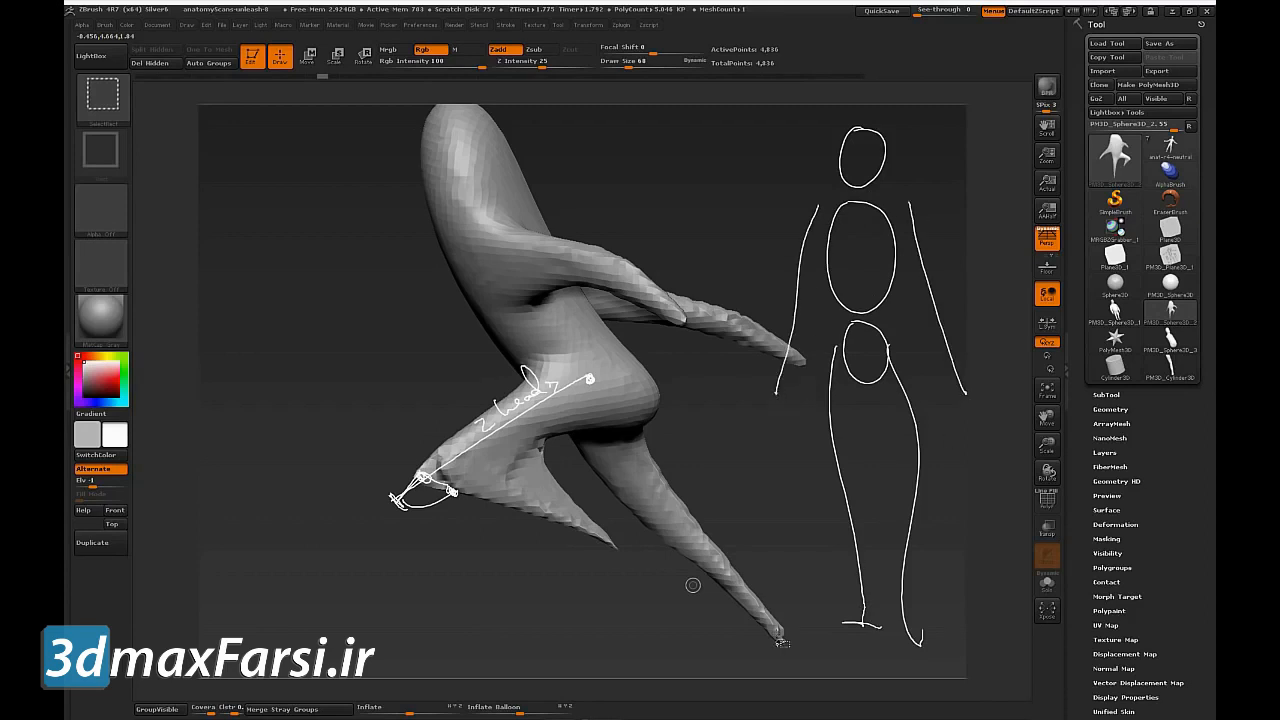
Step: Draw guide lines at the sketch's chin, crown and crotch, labelling the crotch line 4
left_click_drag(836, 186, 888, 185)
left_click_drag(804, 127, 911, 122)
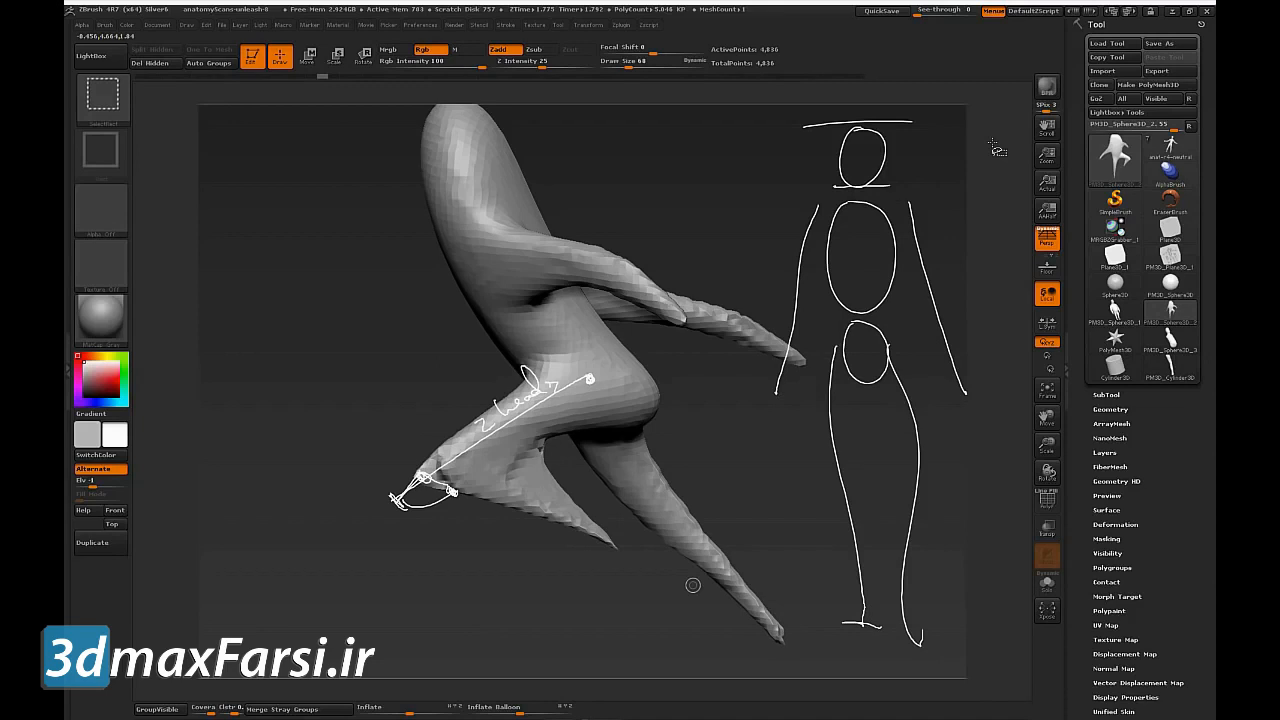
left_click_drag(822, 378, 905, 368)
left_click_drag(782, 377, 995, 370)
left_click_drag(990, 358, 990, 380)
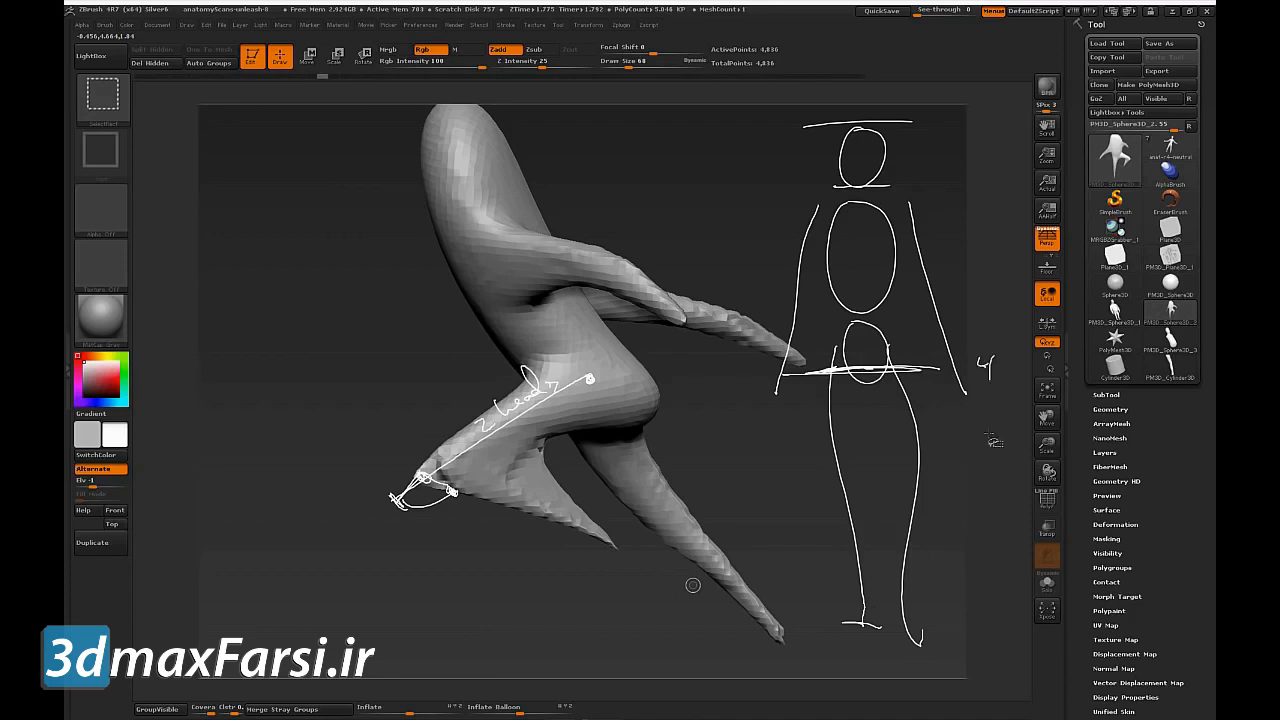
Step: Draw guide lines at the sketch's feet and knees labelled 8 and 6, and label the crown line 0
left_click_drag(788, 637, 986, 632)
left_click_drag(1000, 615, 1004, 632)
mouse_move(988, 104)
left_mouse_down()
mouse_move(984, 118)
mouse_move(990, 102)
left_mouse_up()
left_click_drag(780, 496, 990, 505)
Step: Draw arrows from 8 and from 4 towards 6, mark both kneecaps and add the sketch's inner lower-leg line
left_click_drag(970, 620, 966, 538)
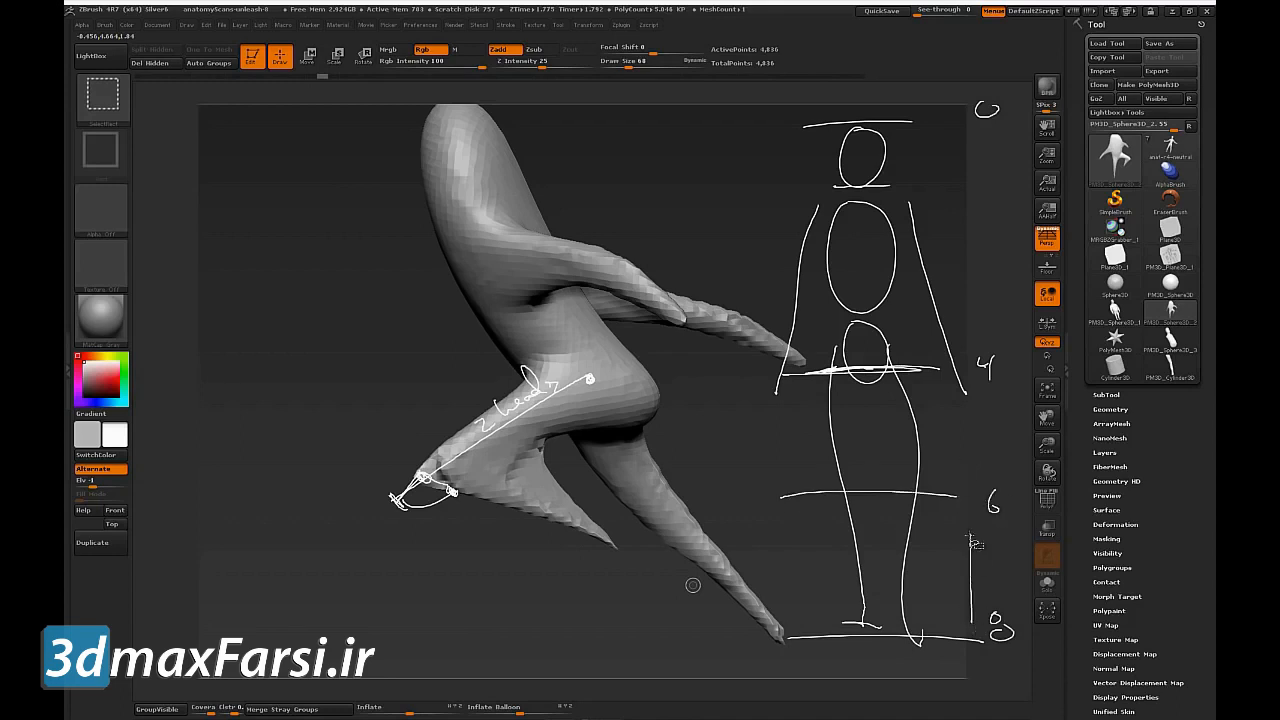
left_click_drag(985, 402, 988, 462)
left_click_drag(1002, 440, 988, 462)
mouse_move(858, 469)
left_mouse_down()
mouse_move(896, 485)
mouse_move(860, 635)
mouse_move(877, 633)
mouse_move(874, 612)
mouse_move(845, 634)
mouse_move(875, 640)
mouse_move(892, 622)
left_mouse_up()
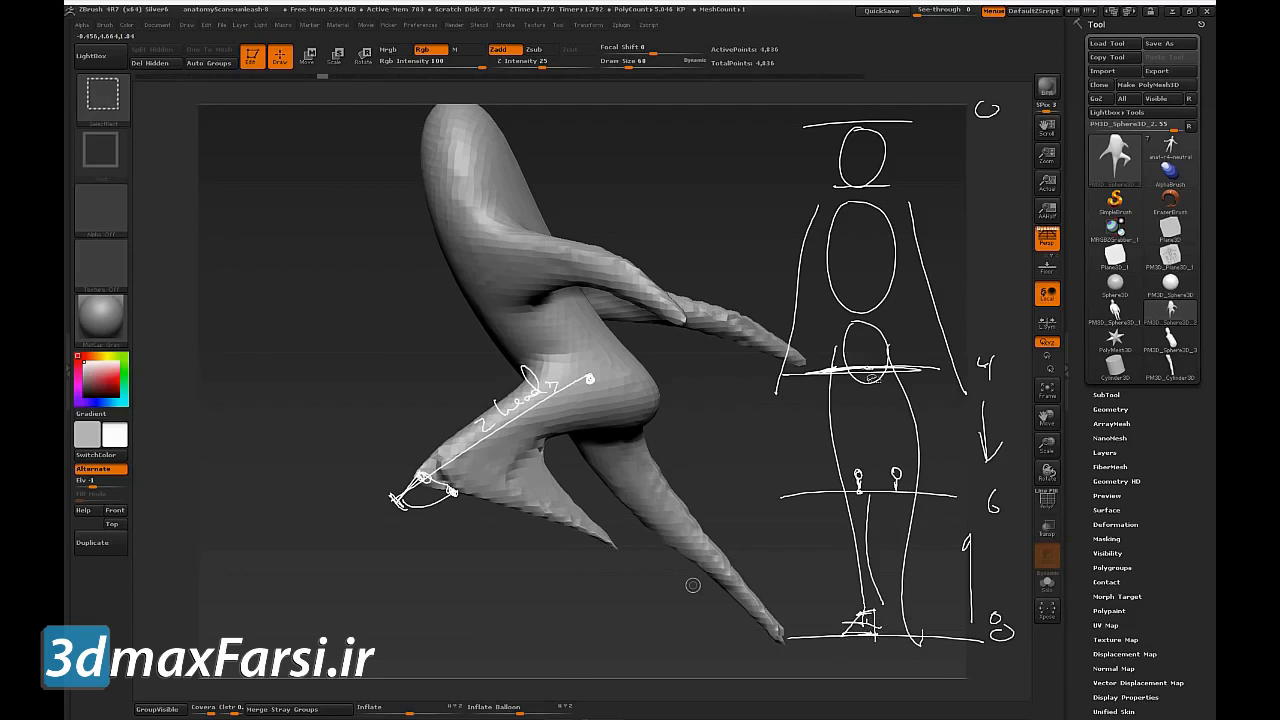
Step: Mark the sketch's centre line, crown, chin, mid-chest and ribcage base, and draw a shoulder line
left_click_drag(856, 308, 866, 309)
mouse_move(859, 289)
left_mouse_down()
mouse_move(857, 254)
mouse_move(910, 251)
mouse_move(858, 181)
mouse_move(876, 186)
left_mouse_up()
left_click_drag(840, 126, 885, 125)
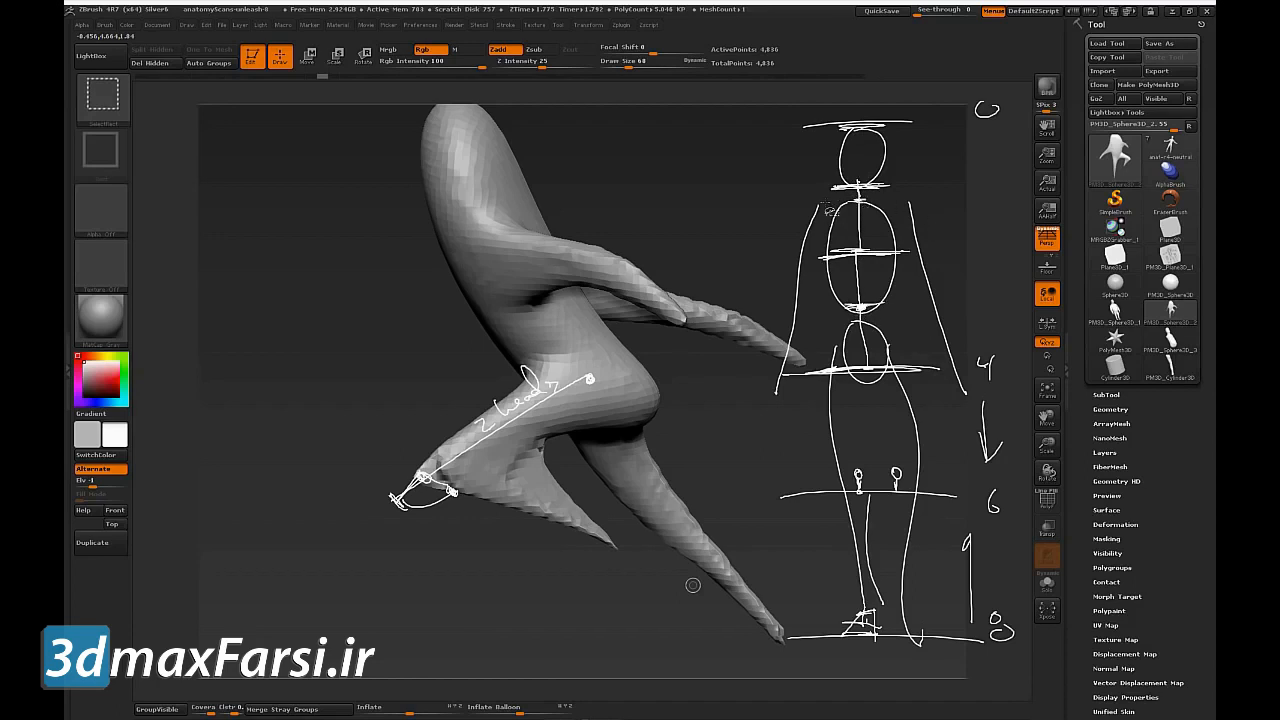
mouse_move(818, 205)
left_mouse_down()
mouse_move(908, 203)
mouse_move(861, 206)
left_mouse_up()
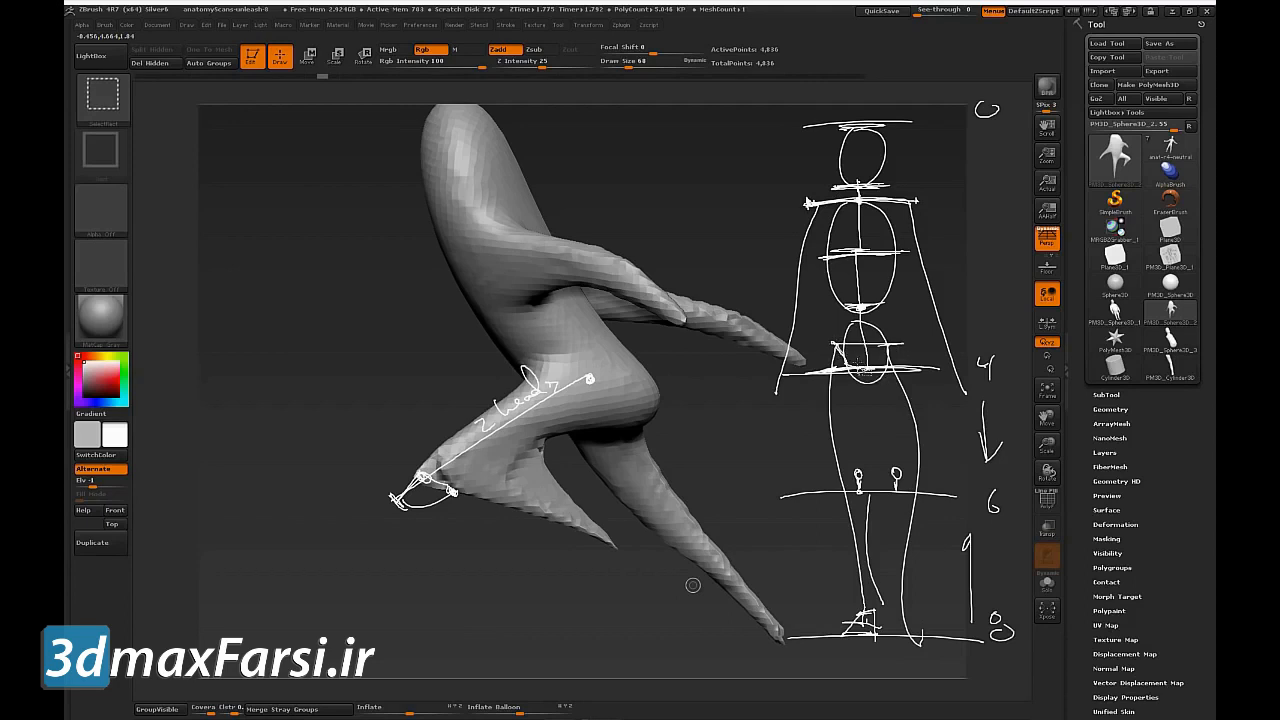
Step: Divide the sketch's pelvis area into three bands, label each 1/3 and outline the pelvis
left_click_drag(916, 346, 917, 355)
left_click_drag(923, 347, 919, 386)
left_click_drag(925, 376, 926, 386)
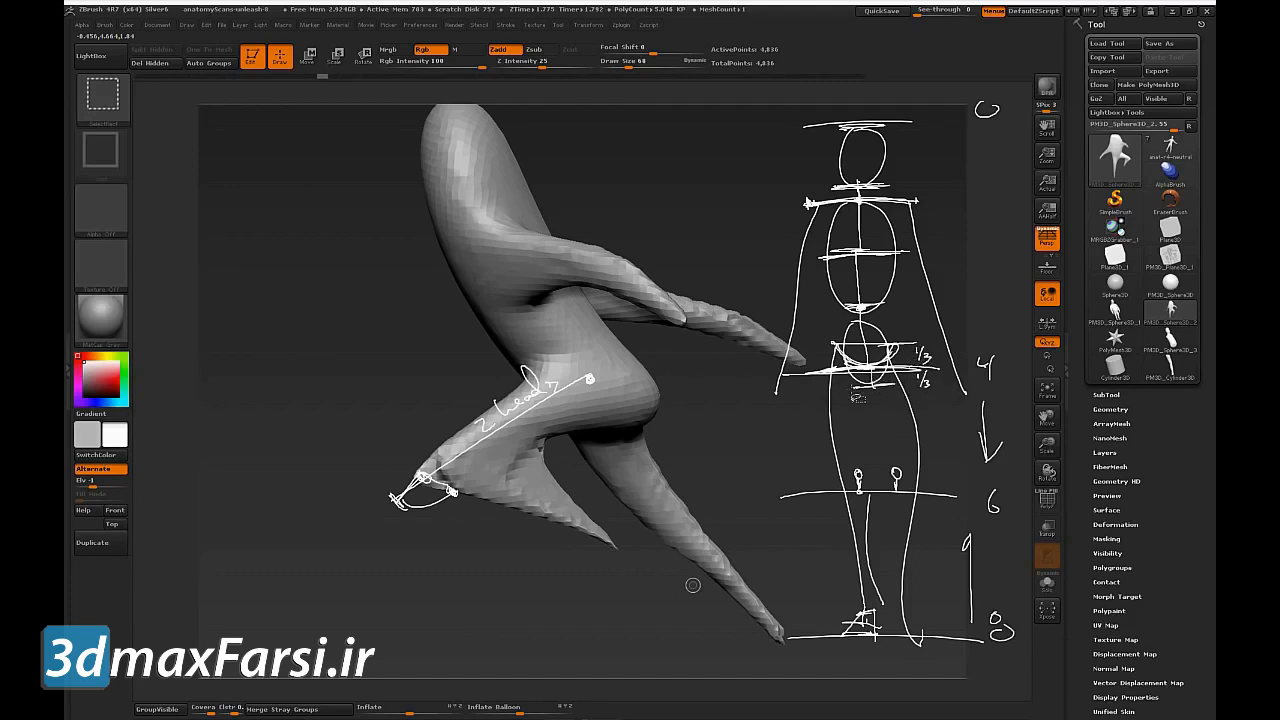
left_click_drag(908, 326, 908, 330)
left_click_drag(915, 321, 909, 335)
mouse_move(918, 327)
left_mouse_down()
mouse_move(898, 326)
mouse_move(897, 346)
mouse_move(838, 357)
left_mouse_up()
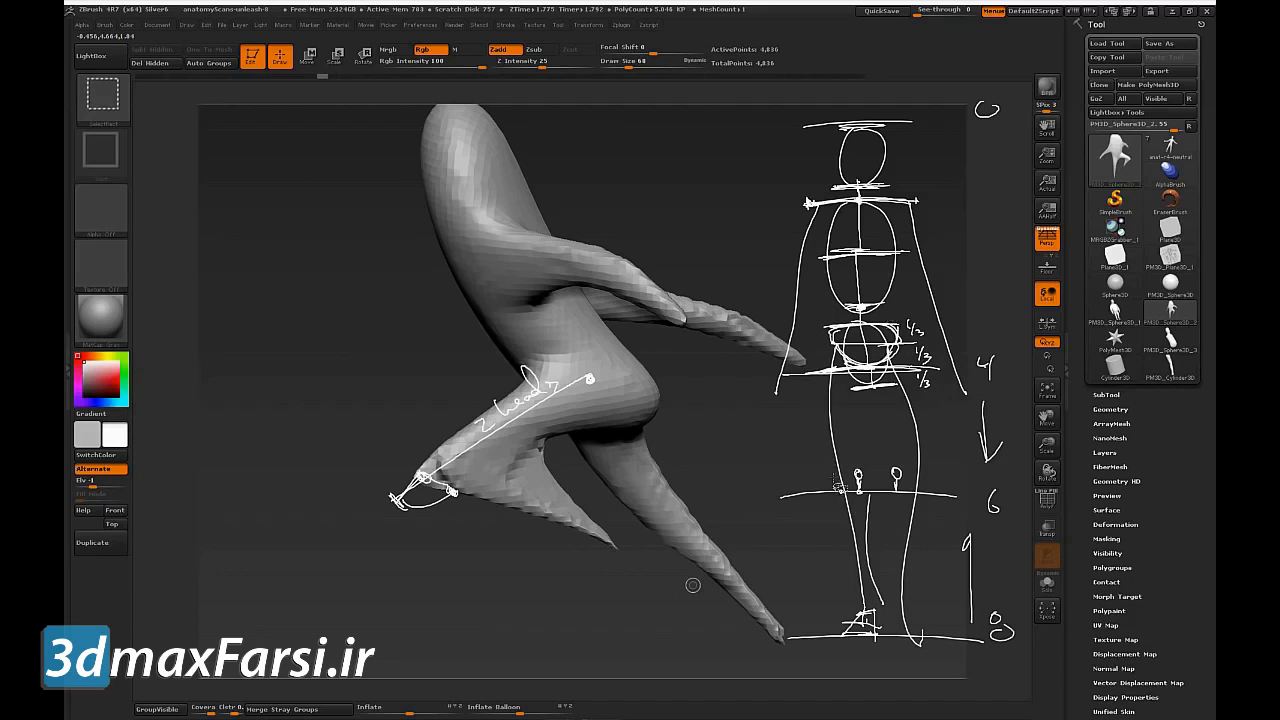
Step: Draw a line along the sketch's thigh from hip to knee and add a circled 2 beside it
left_click_drag(829, 375, 833, 485)
mouse_move(812, 434)
left_mouse_down()
mouse_move(824, 437)
mouse_move(815, 413)
left_mouse_up()
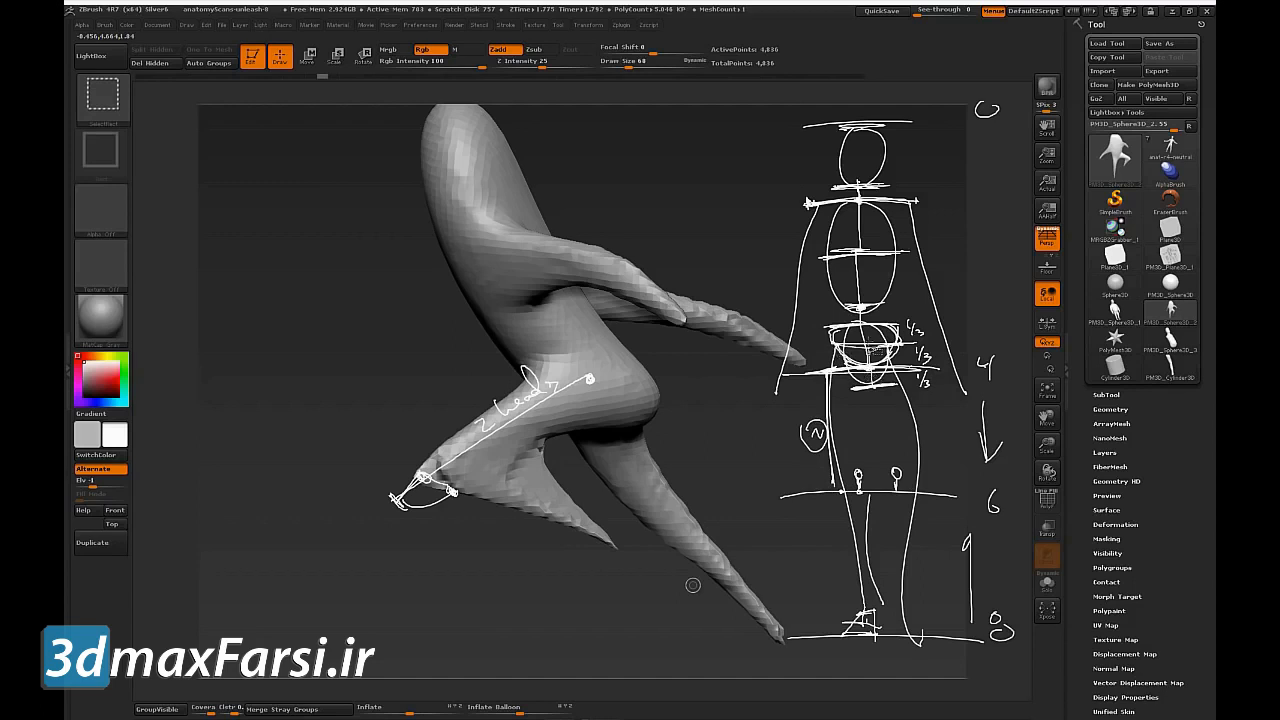
mouse_move(832, 440)
left_mouse_down()
mouse_move(804, 424)
mouse_move(830, 446)
left_mouse_up()
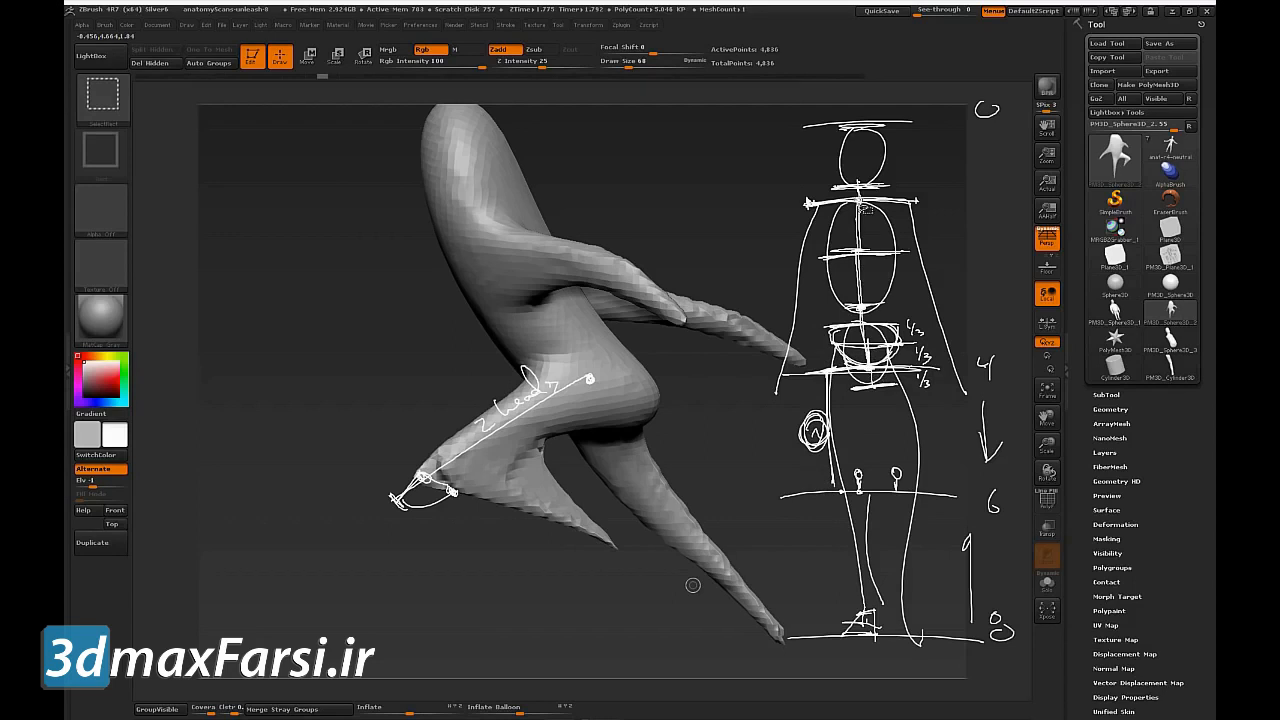
Step: Trace a curve along the posed figure's torso down to the hip and clear all annotations
mouse_move(576, 396)
left_mouse_down()
mouse_move(496, 332)
mouse_move(450, 224)
left_mouse_up()
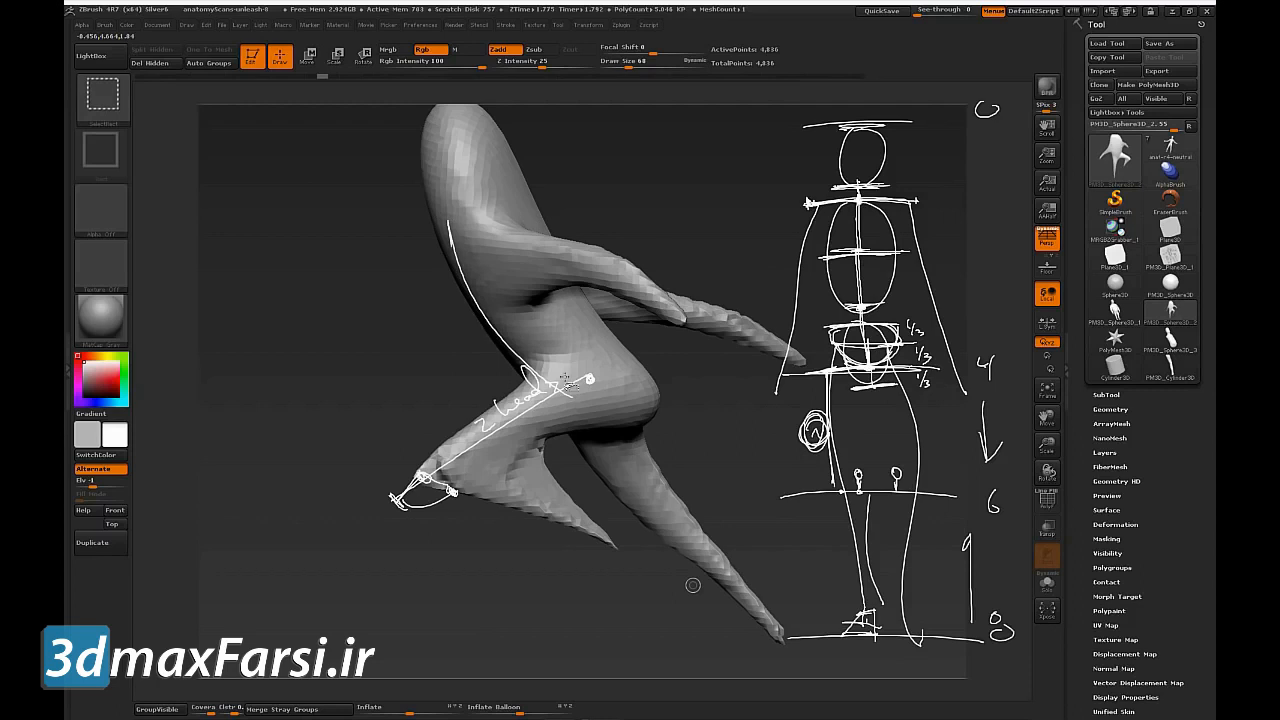
key("Escape")
left_click_drag(836, 503, 849, 515)
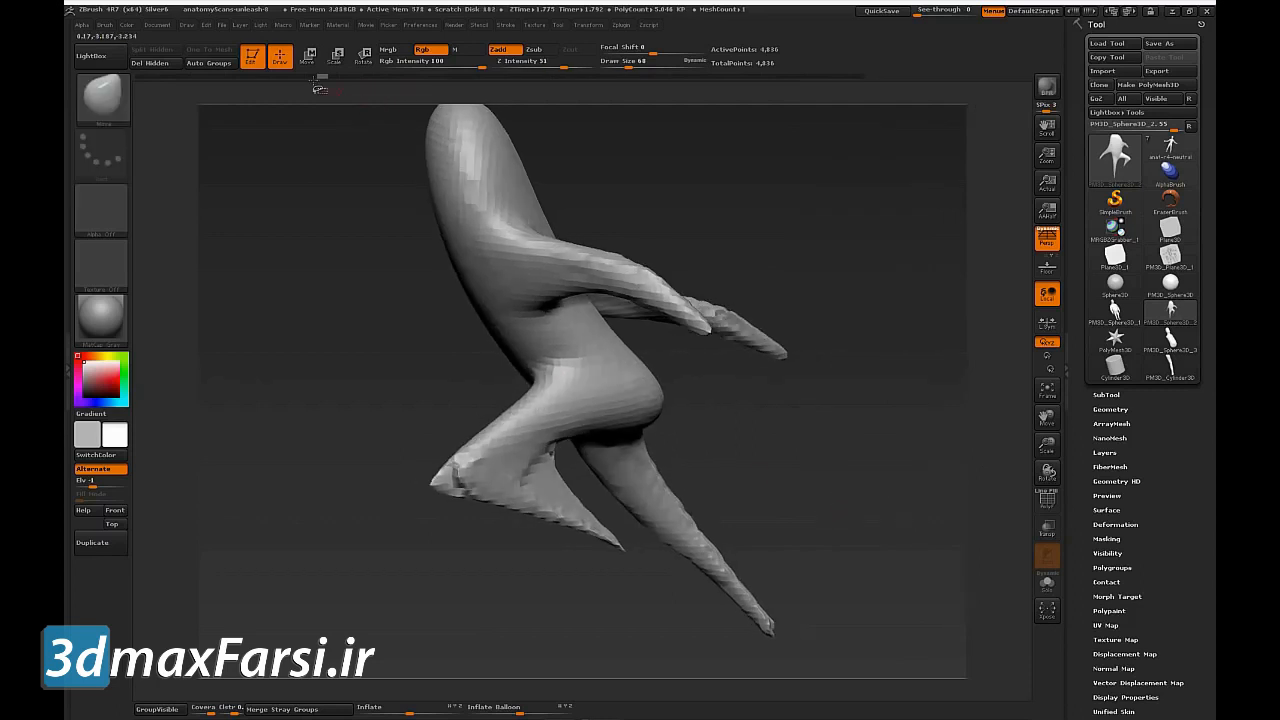
Step: Place a transpose line between the hip and the bent knee of the raised leg
key("w")
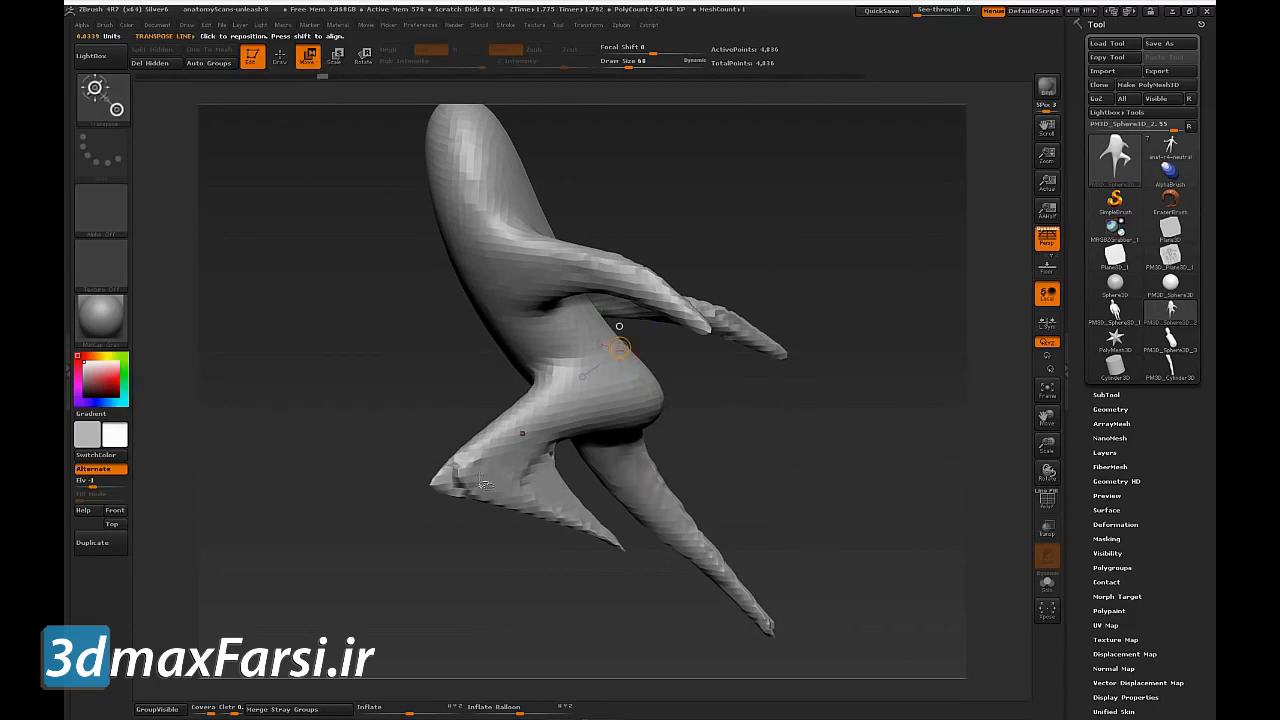
left_click_drag(434, 486, 608, 390)
left_click_drag(601, 390, 599, 391)
left_click_drag(434, 501, 425, 518)
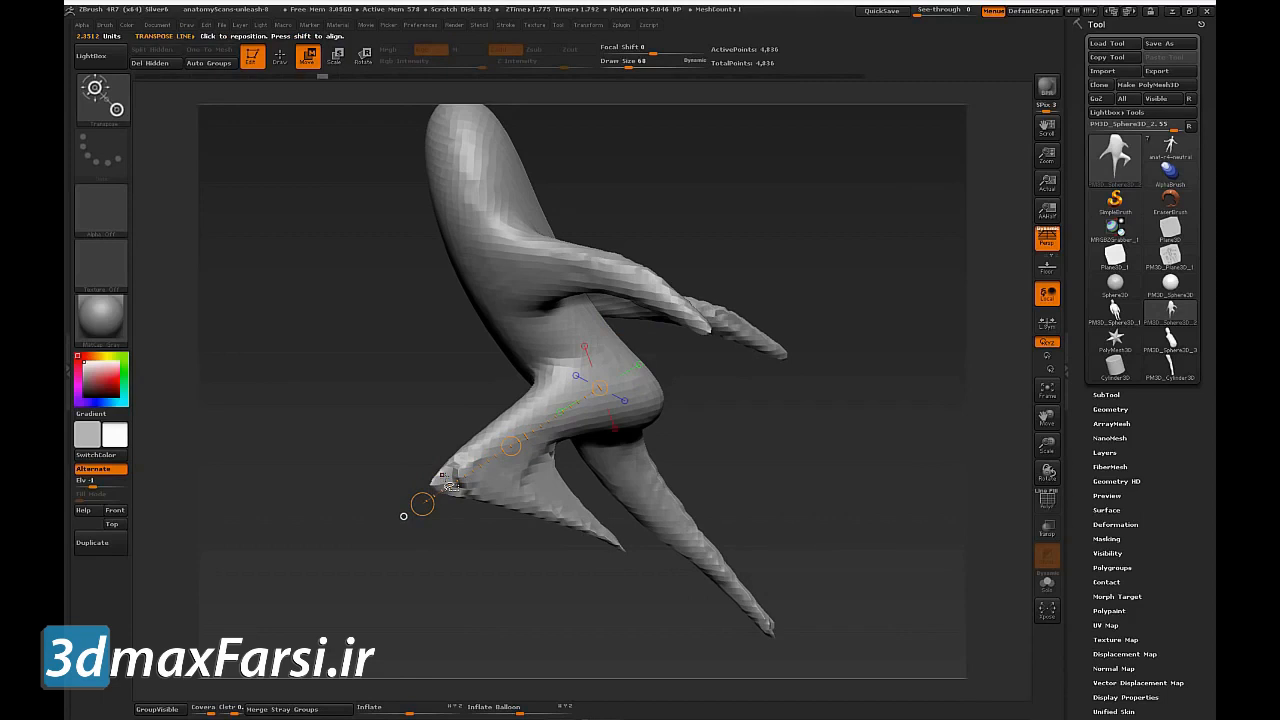
Step: Calibrate the transpose line's hip-to-knee distance to 2 units
left_click(420, 25)
left_click(467, 385)
type("2")
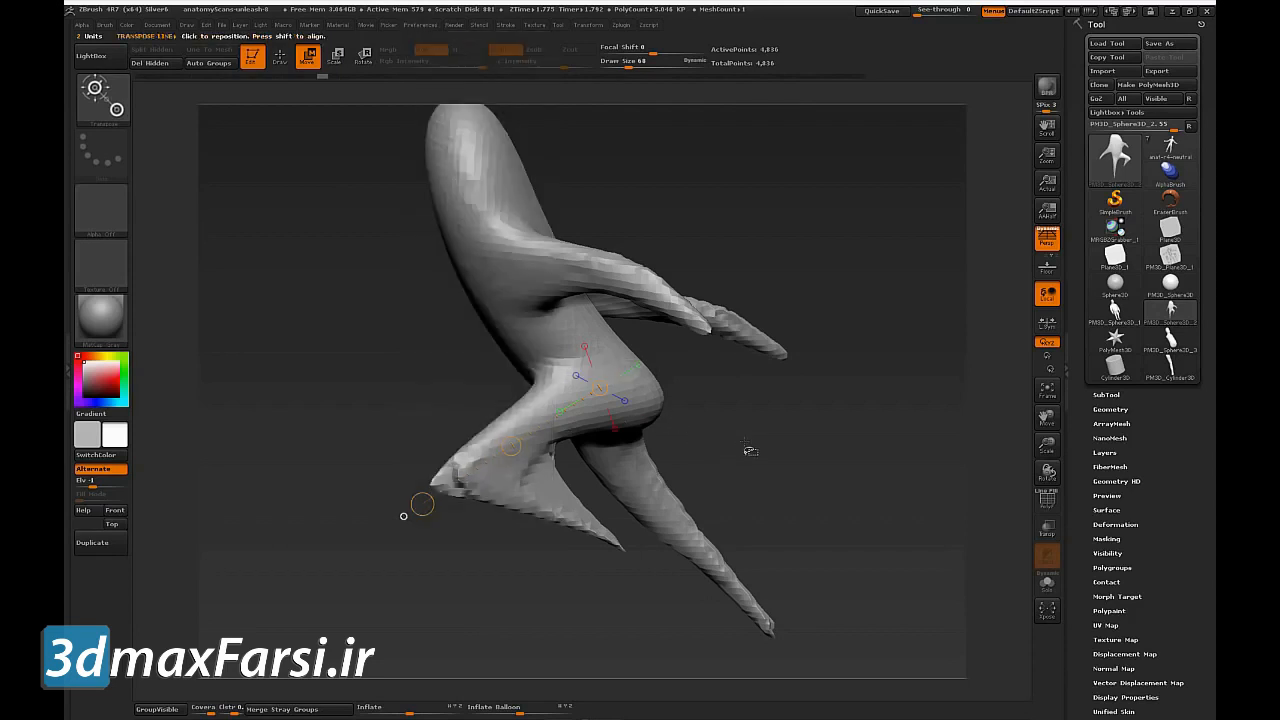
Step: Insert a small sphere at the hip end of the line with the InsertSphere brush, accepting removal of later undo history
left_click_drag(746, 448, 848, 474, "alt")
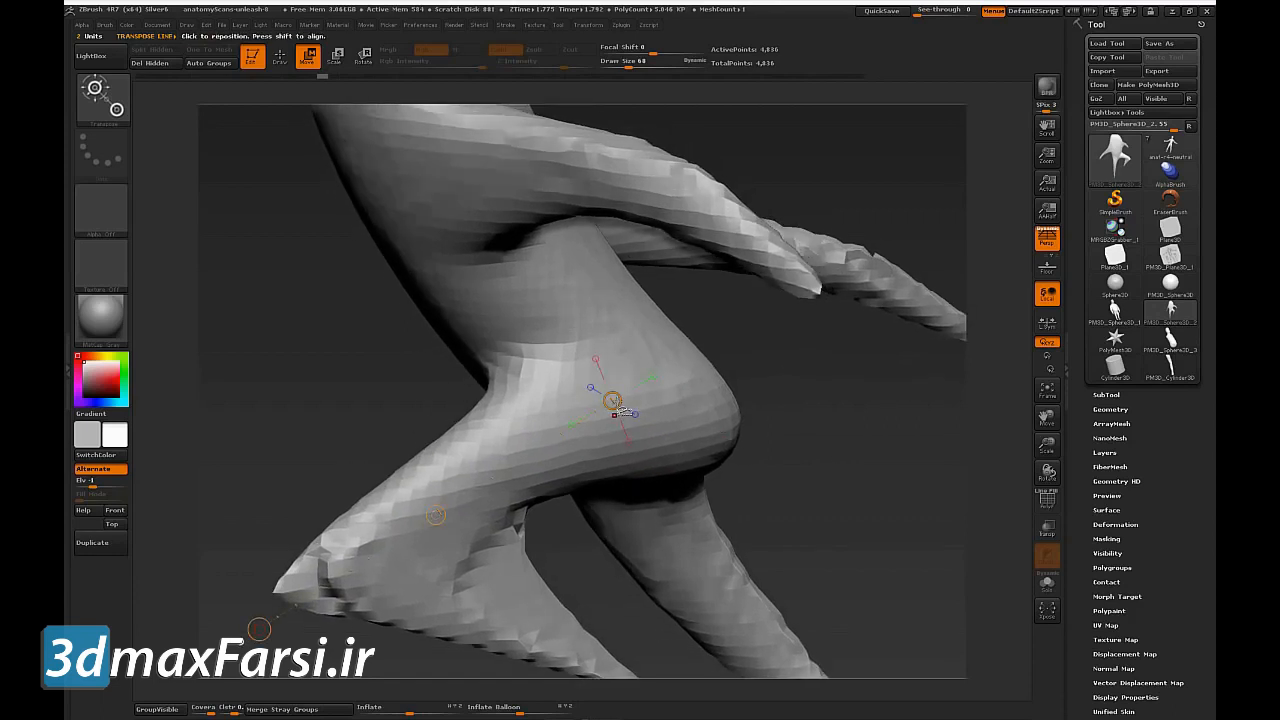
key("q")
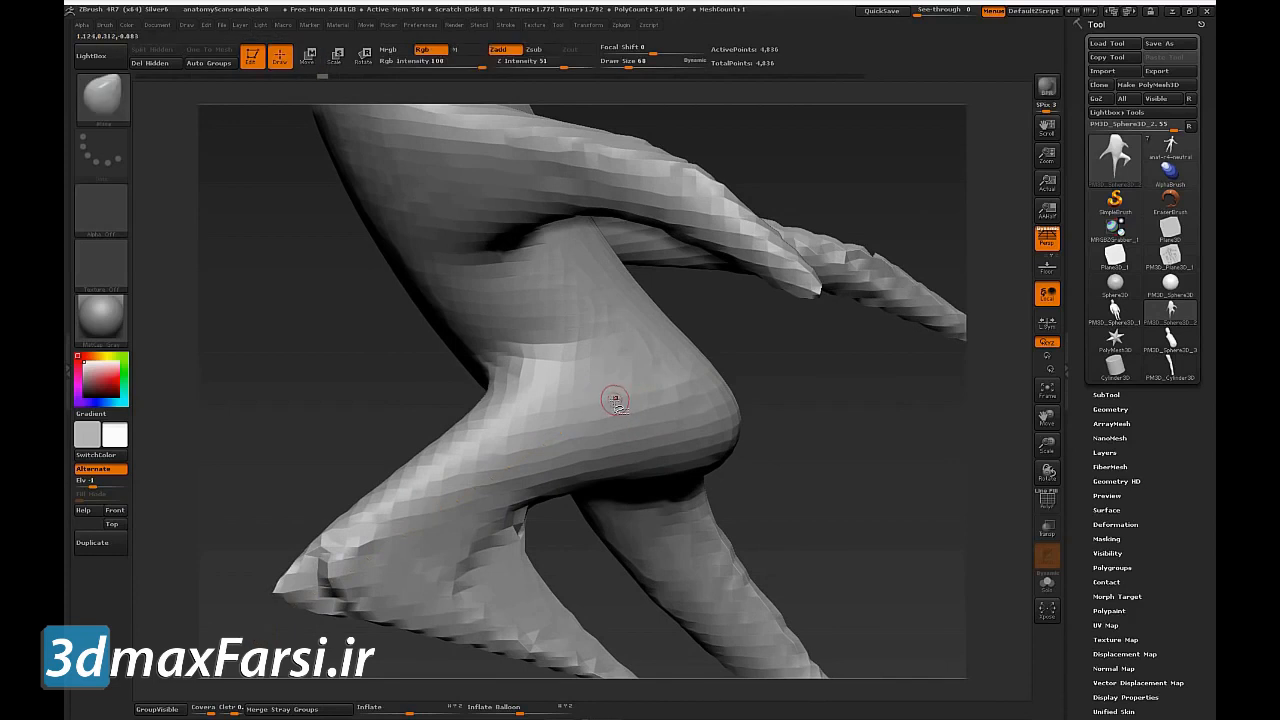
key("b")
key("s")
key("t")
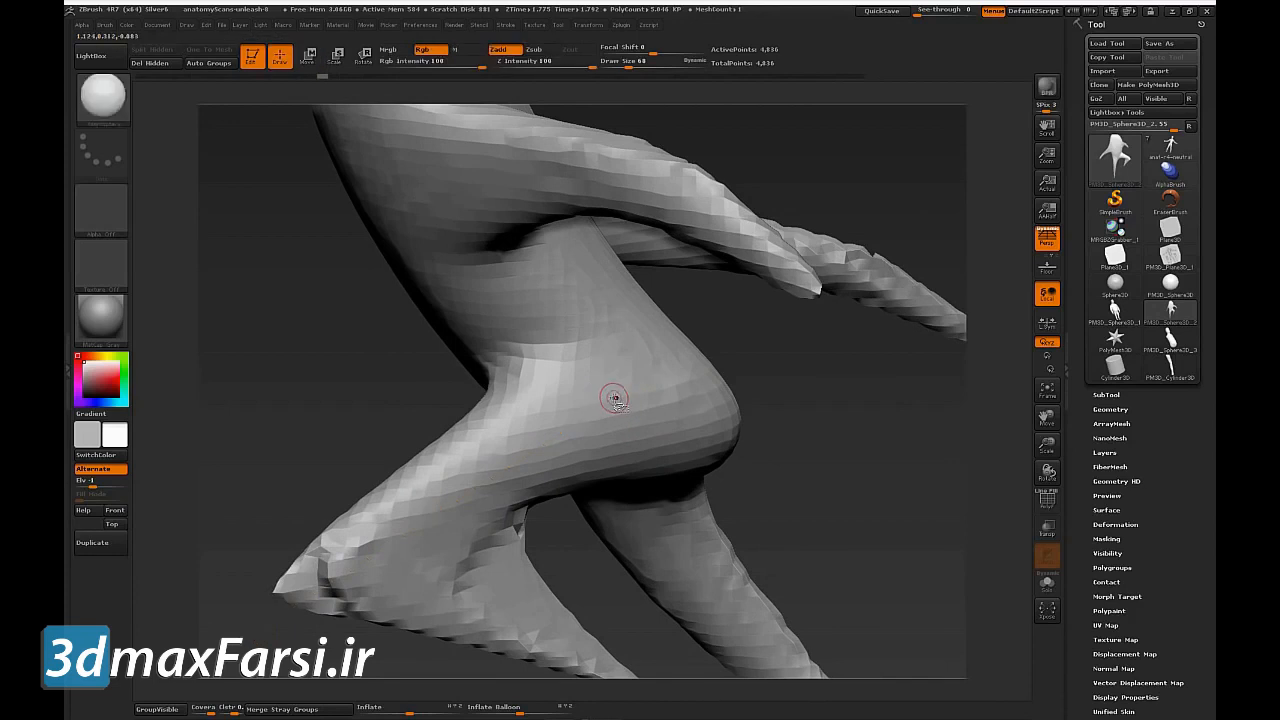
left_click(615, 400)
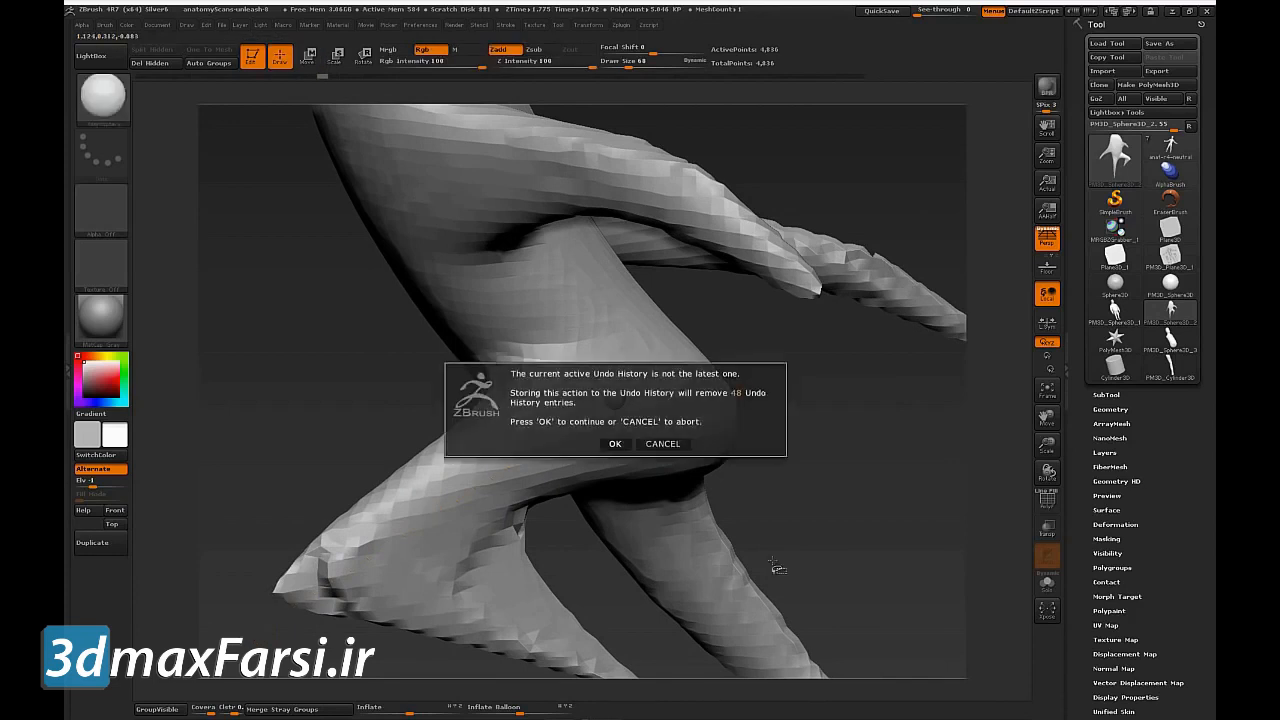
left_click(616, 444)
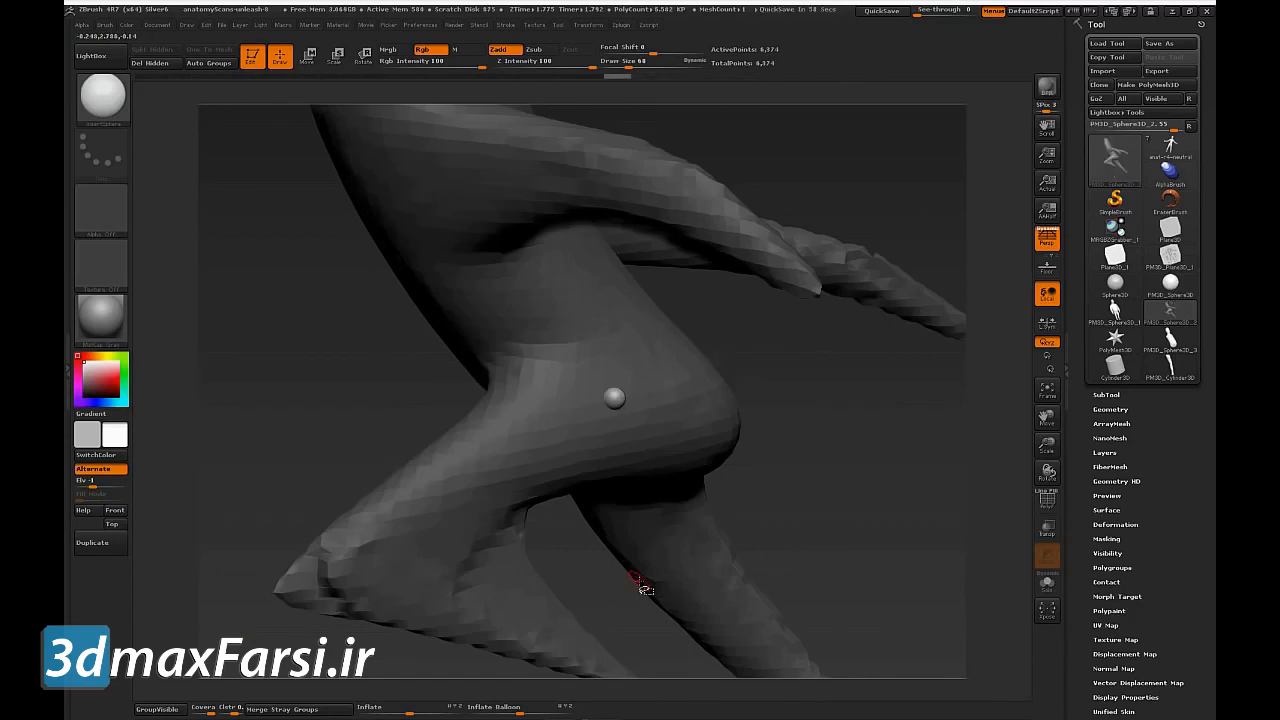
Step: Duplicate the hip sphere with the transpose line, moving the copy across to the opposite hip, and undo the placement
mouse_move(862, 519)
left_mouse_down()
mouse_move(829, 521)
mouse_move(938, 476)
mouse_move(903, 486)
mouse_move(877, 431)
mouse_move(931, 446)
mouse_move(875, 470)
mouse_move(926, 463)
left_mouse_up()
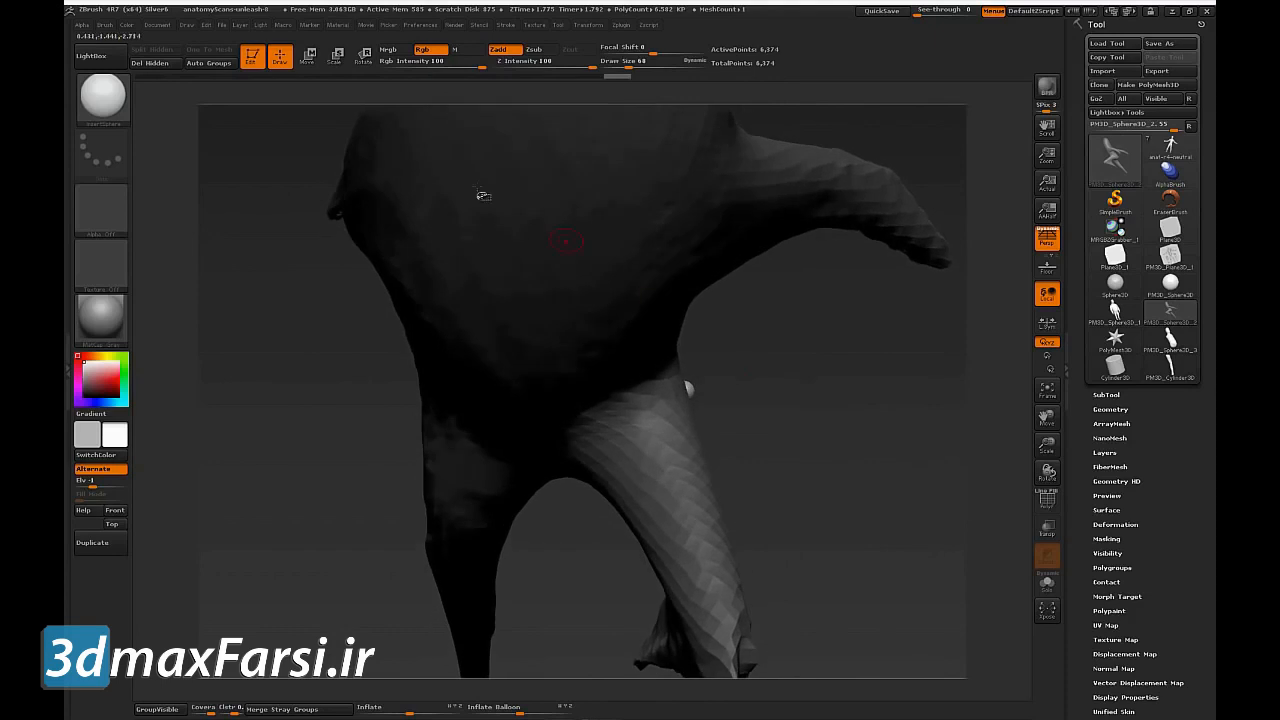
key("w")
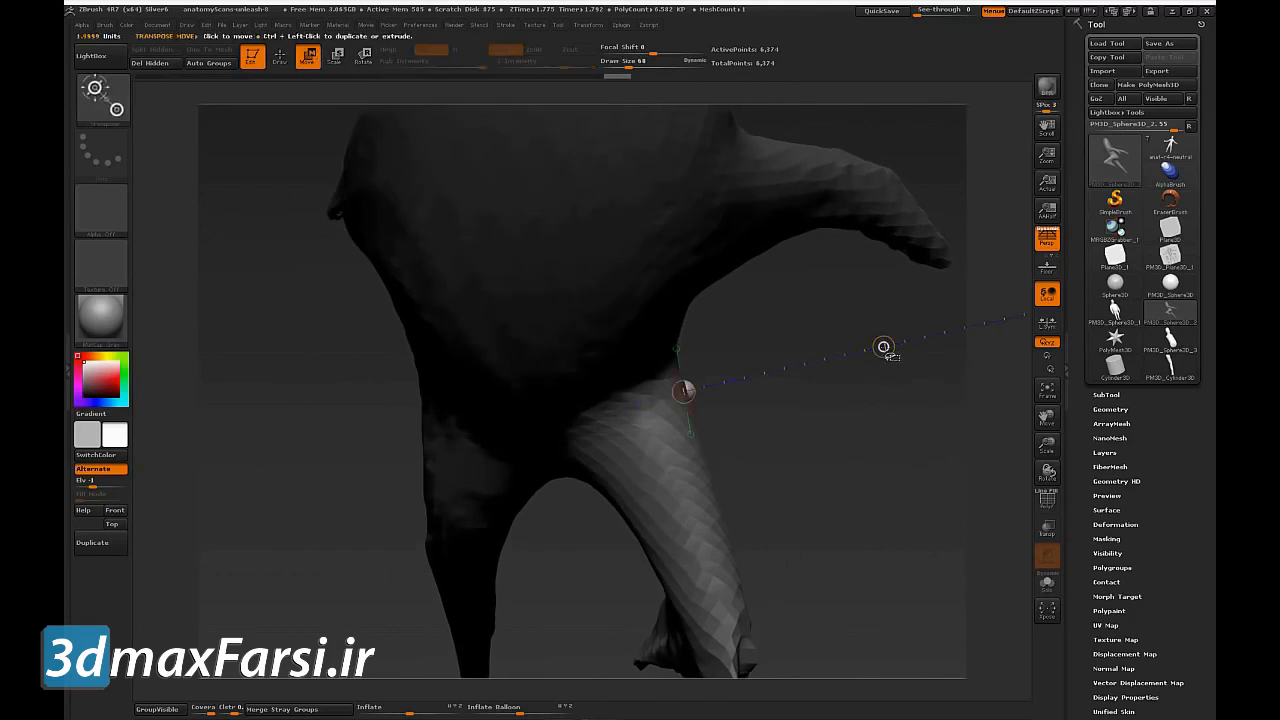
left_click_drag(884, 347, 885, 352)
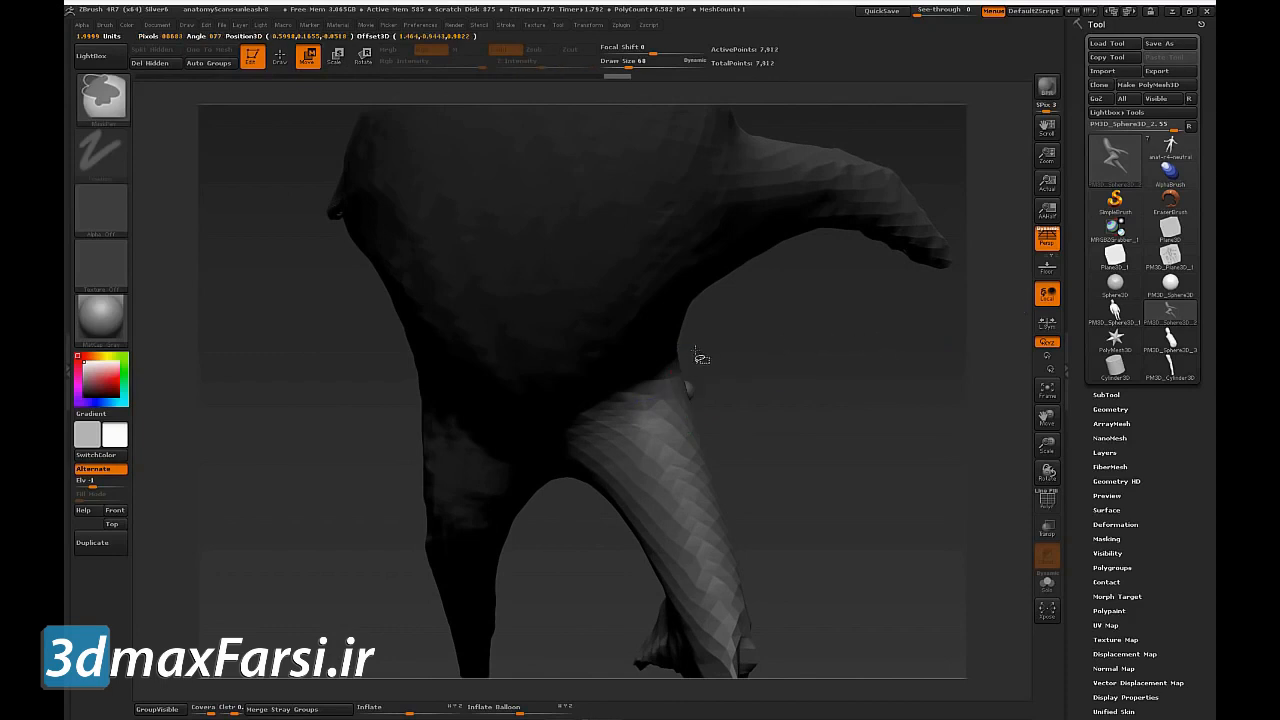
left_click_drag(652, 361, 694, 378)
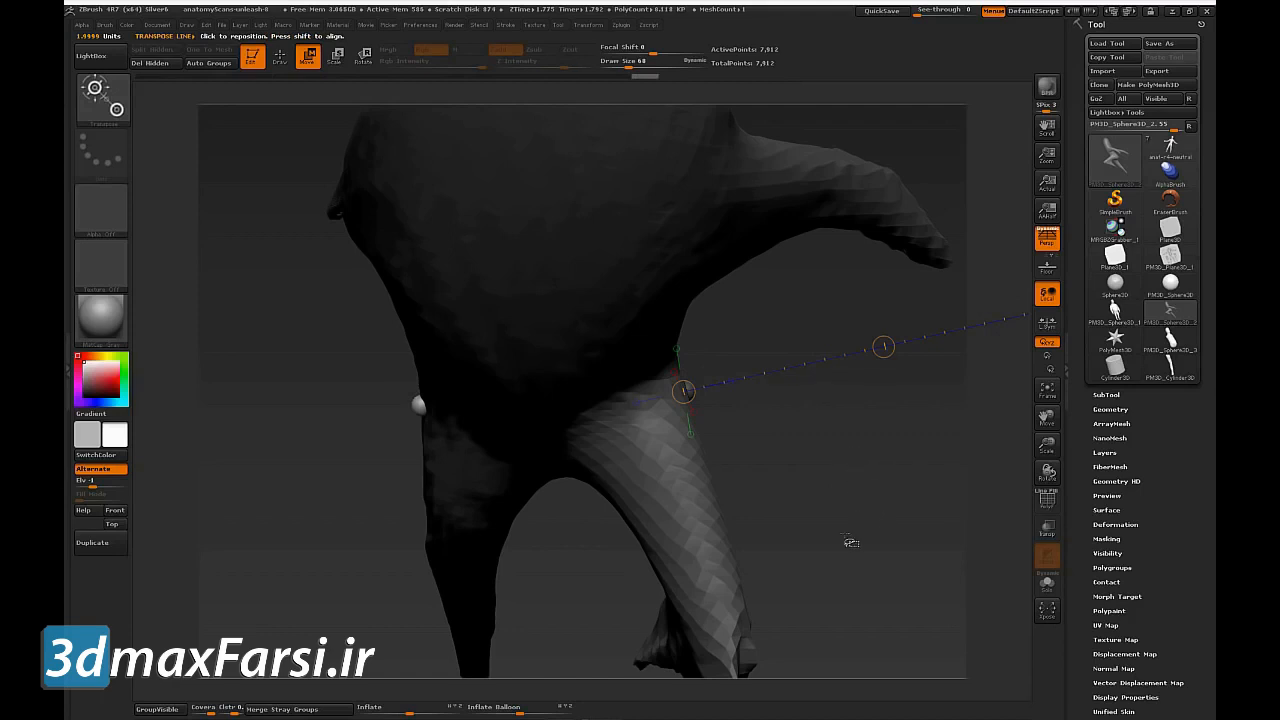
left_click_drag(876, 539, 812, 538)
key("ctrl+z")
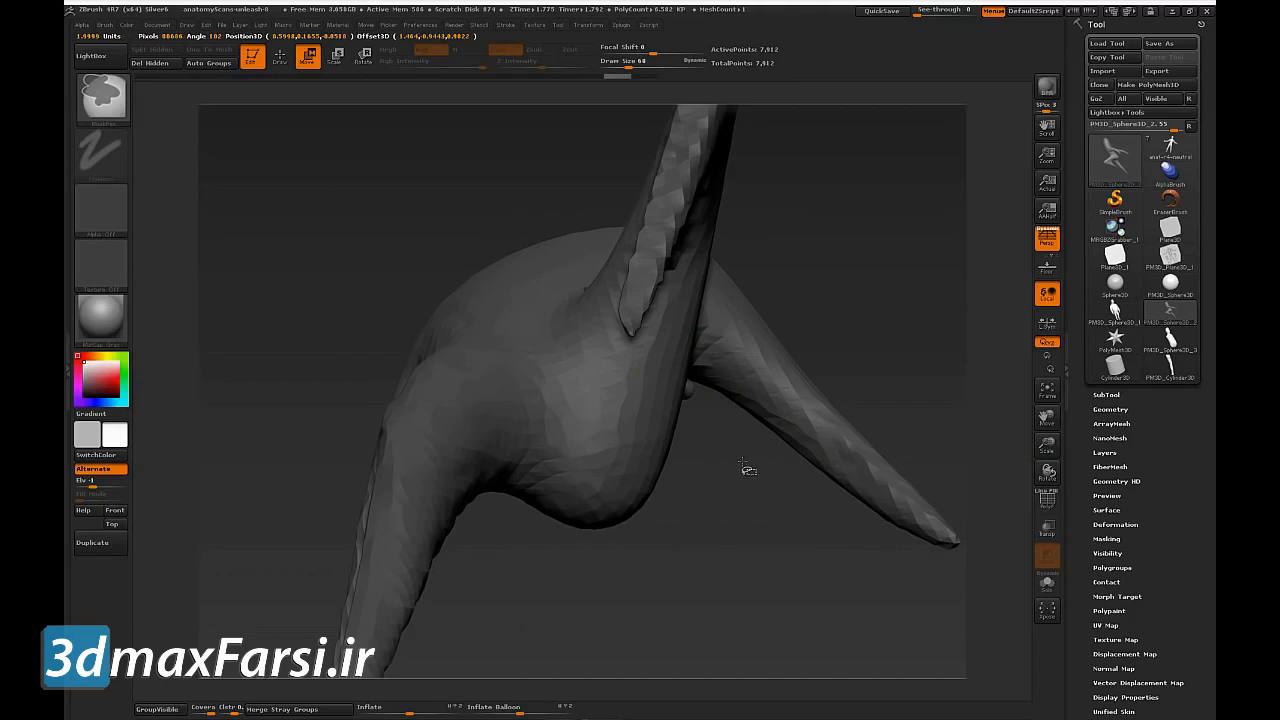
Step: Reposition the duplicated sphere at the opposite hip, checking its placement from several angles
mouse_move(884, 337)
left_mouse_down()
mouse_move(903, 617)
mouse_move(918, 591)
mouse_move(903, 526)
left_mouse_up()
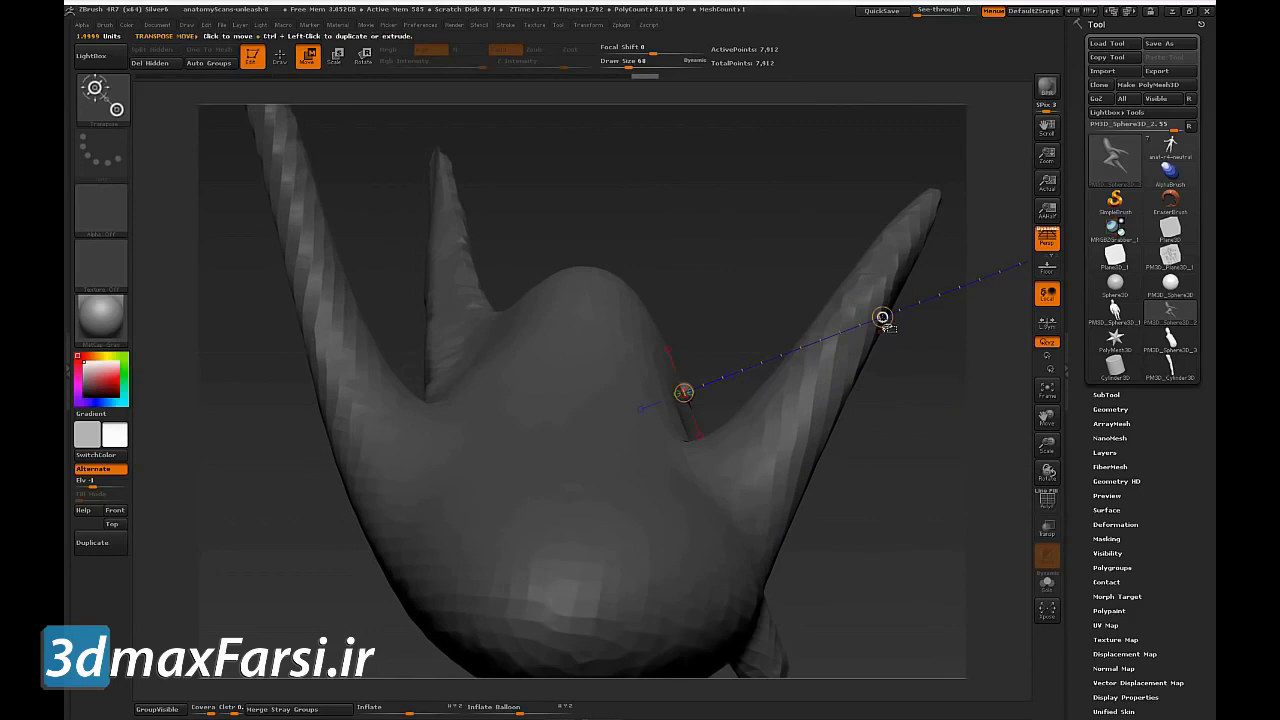
left_click_drag(882, 317, 818, 296)
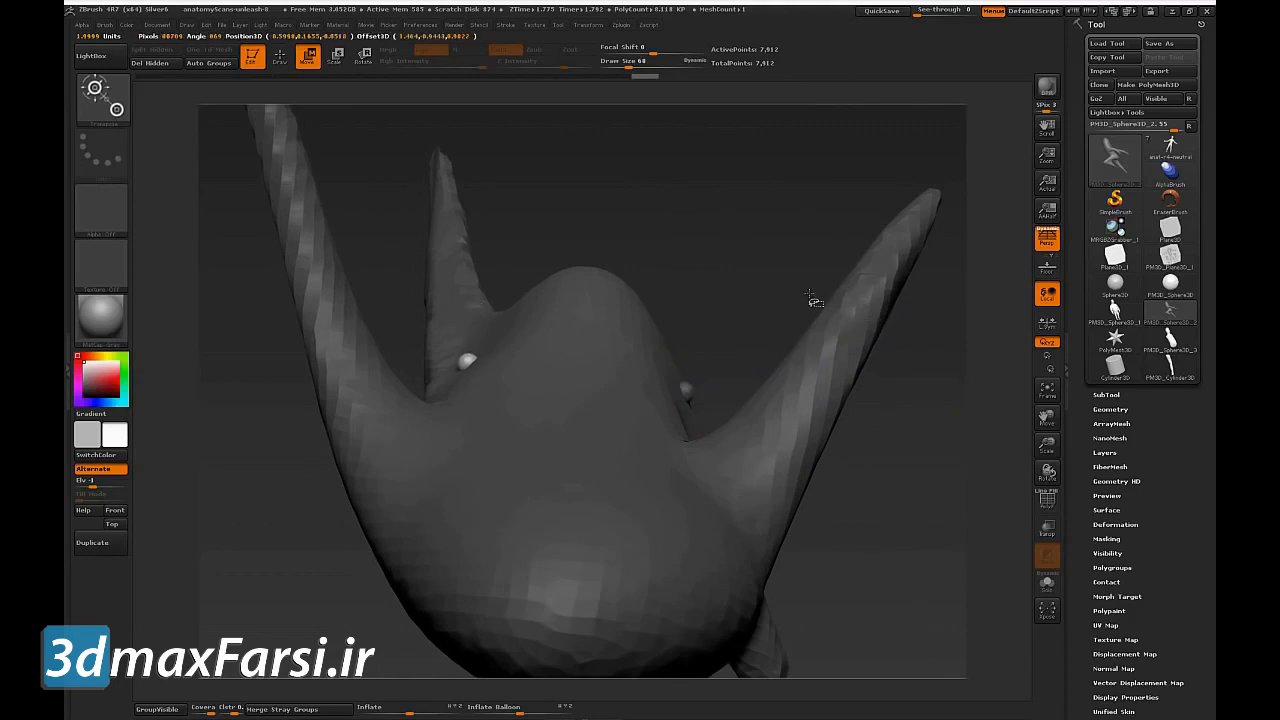
left_click_drag(906, 483, 903, 374)
left_click_drag(896, 508, 744, 493)
Step: Isolate the body mesh and split the hidden hip spheres into a separate subtool
key("q")
mouse_move(851, 486)
left_mouse_down()
mouse_move(873, 523)
mouse_move(903, 374)
mouse_move(869, 523)
mouse_move(871, 457)
mouse_move(856, 474)
mouse_move(680, 440)
mouse_move(712, 440)
left_mouse_up()
left_click(616, 335, "ctrl+shift")
left_click(1107, 396)
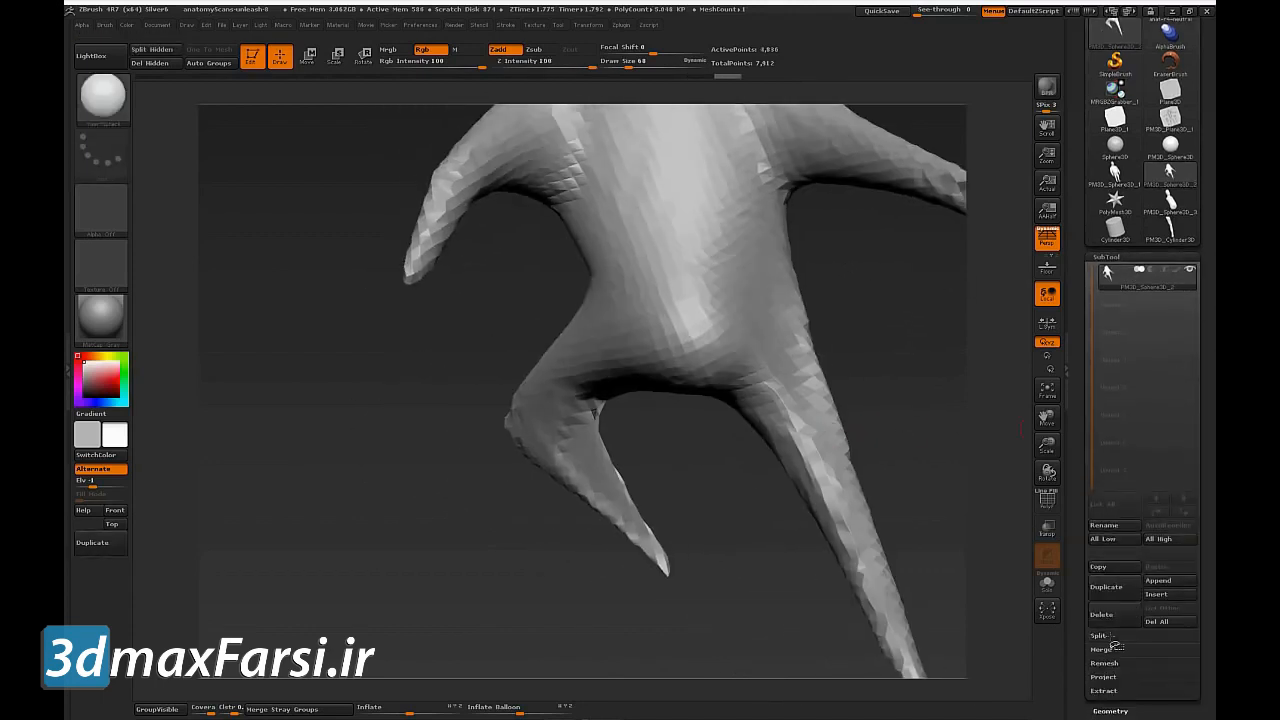
left_click(1112, 650)
Step: Show the body as a transparent ghost and inspect the hip spheres from the side and front
left_click_drag(735, 590, 866, 590)
key("shift+t")
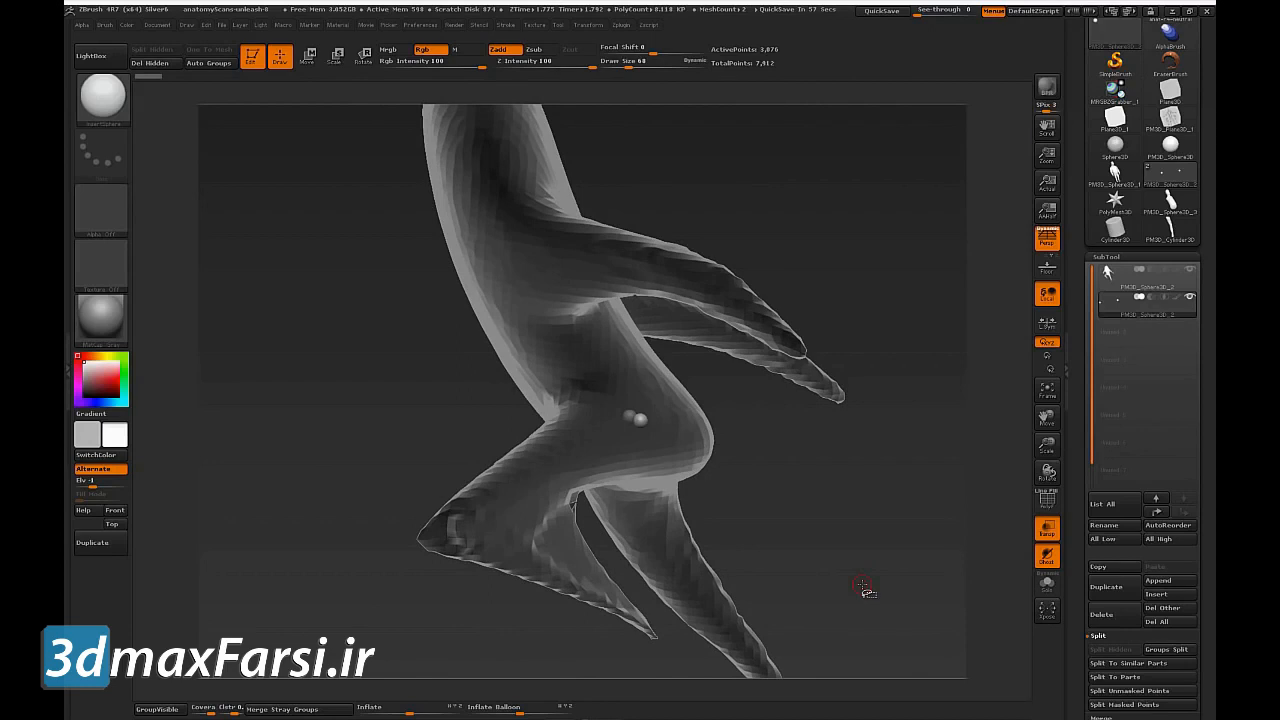
left_click_drag(862, 588, 518, 502)
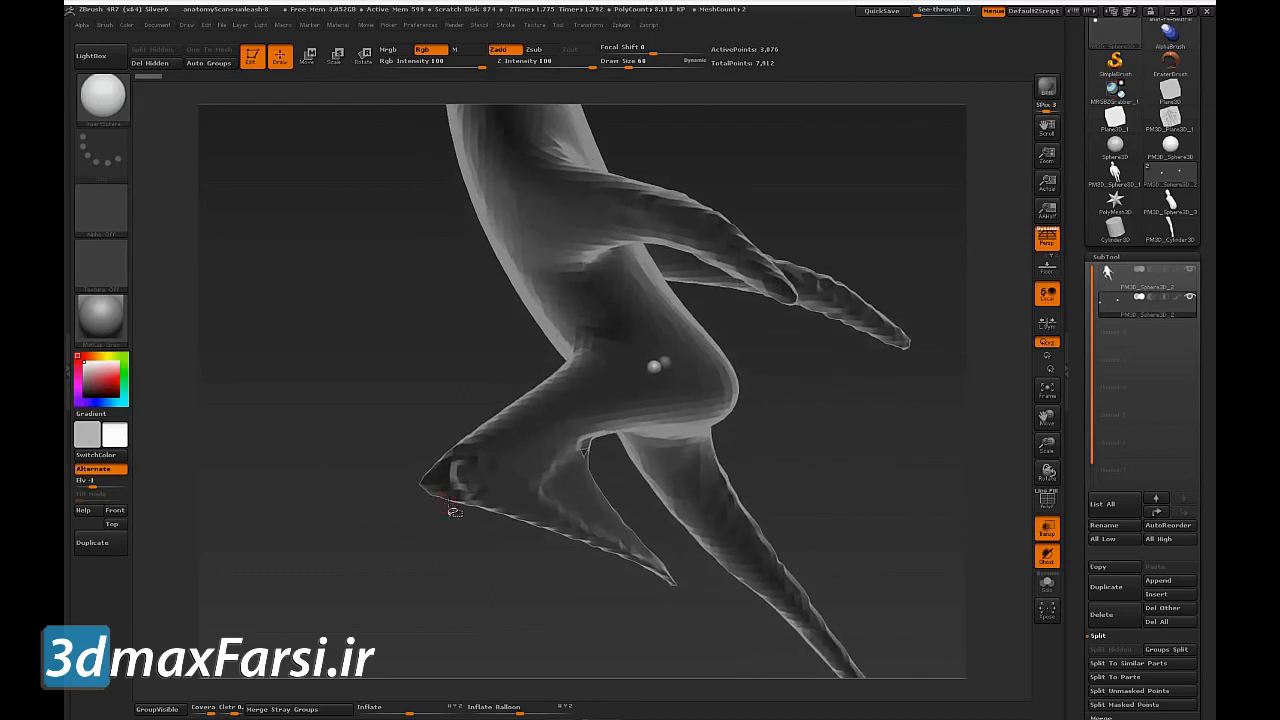
left_click_drag(889, 512, 919, 494)
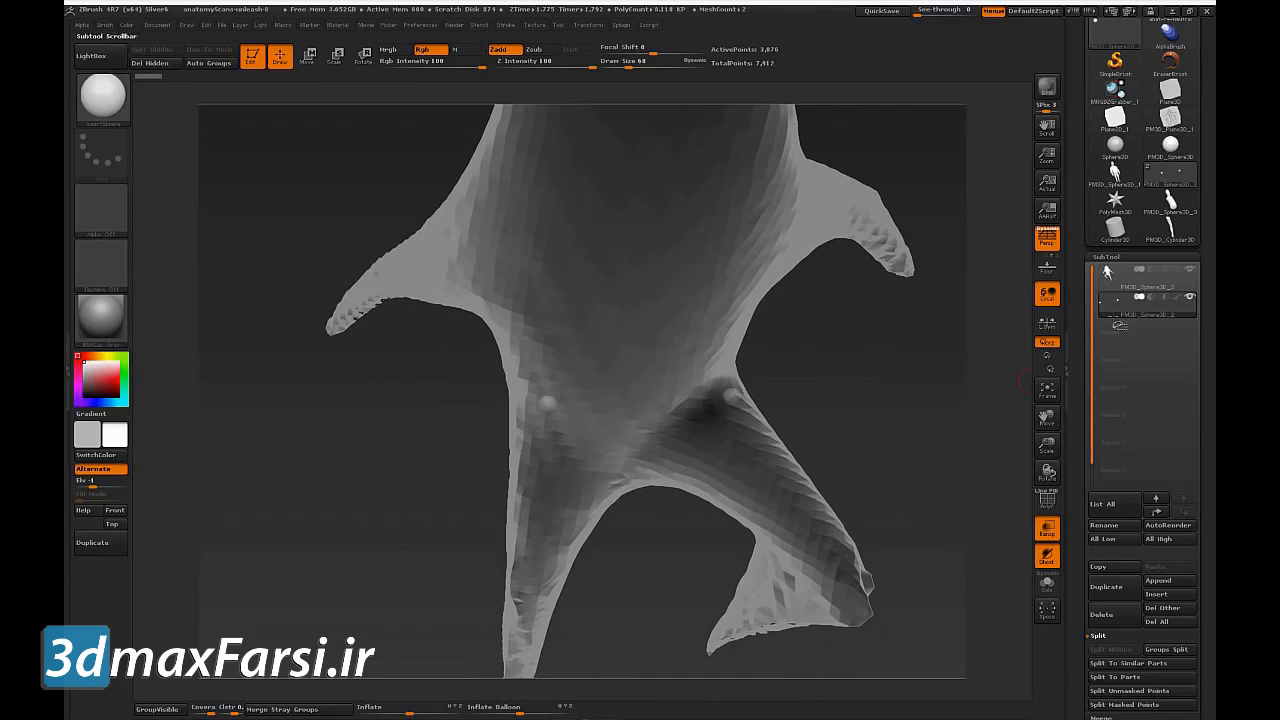
Step: Hide the body subtool and measure the distance between the two hip spheres with a transpose line
left_click(1189, 269)
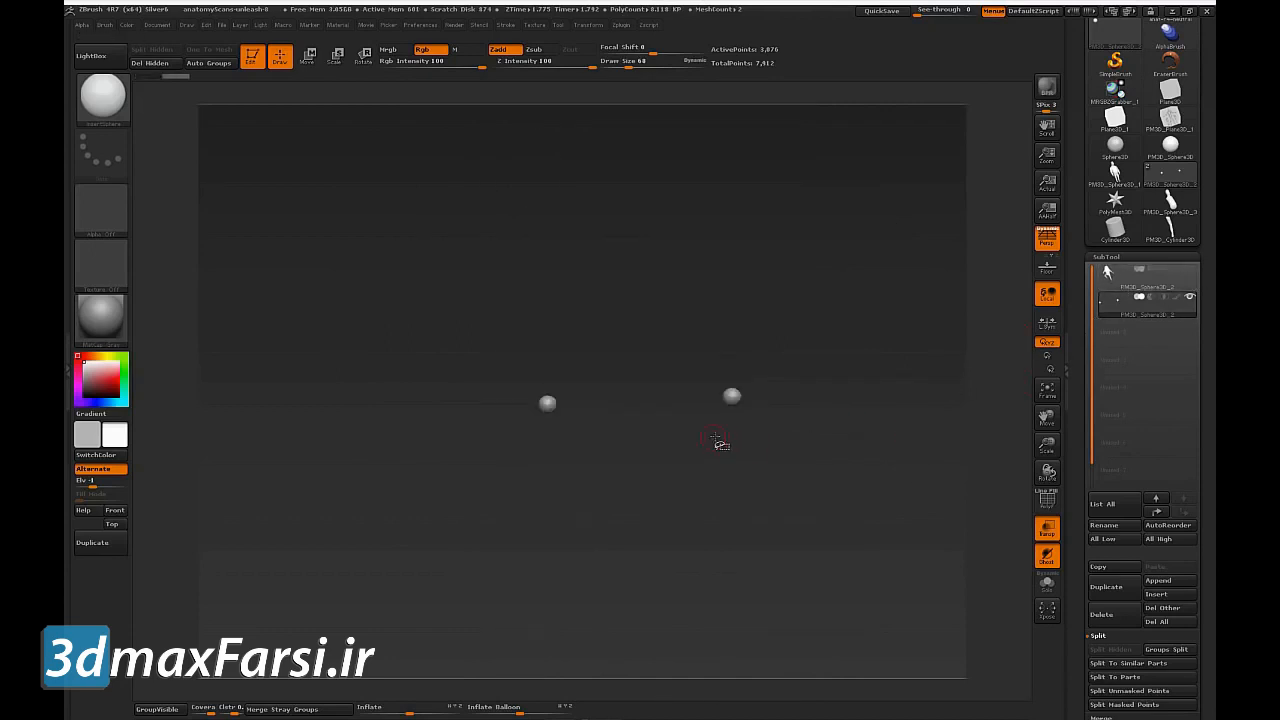
key("w")
left_click_drag(874, 334, 905, 91)
left_click_drag(733, 405, 520, 403)
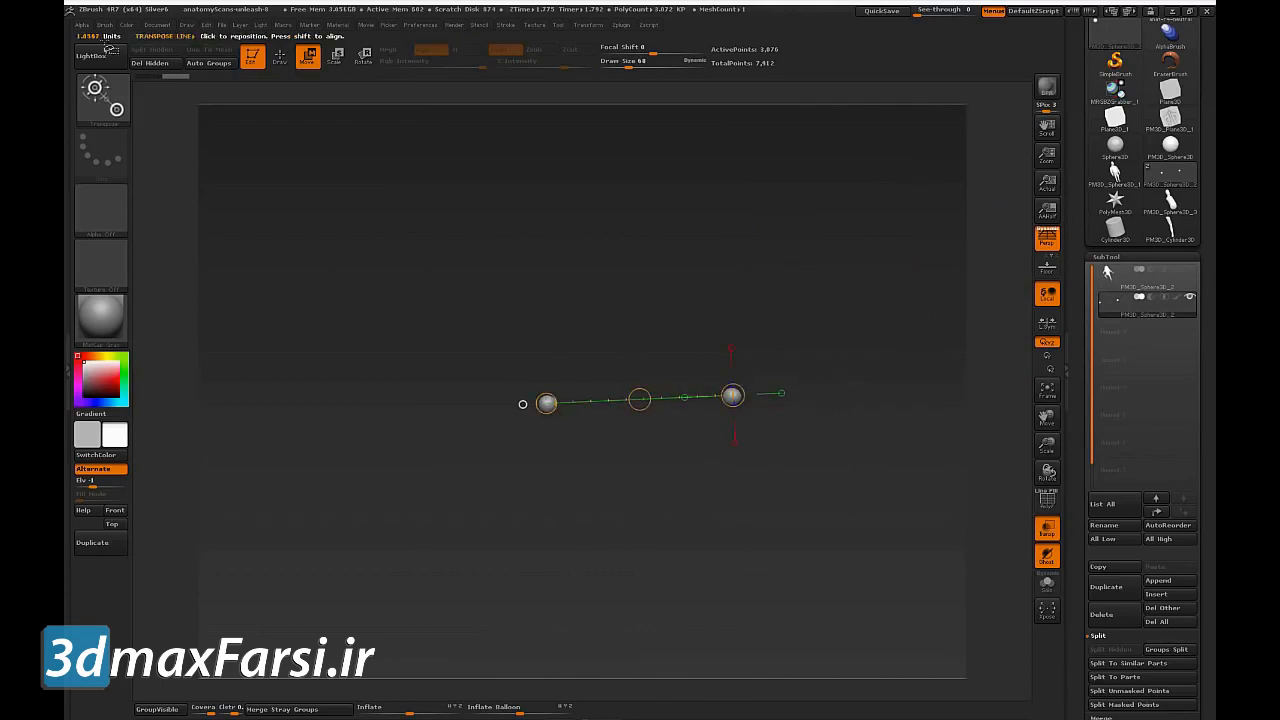
Step: Circle the transpose unit readout, link it to the spheres with a line, write "1 head" and clear the annotations
mouse_move(568, 409)
left_mouse_down("ctrl+shift")
mouse_move(338, 243)
mouse_move(71, 17)
mouse_move(132, 50)
left_mouse_up("ctrl+shift")
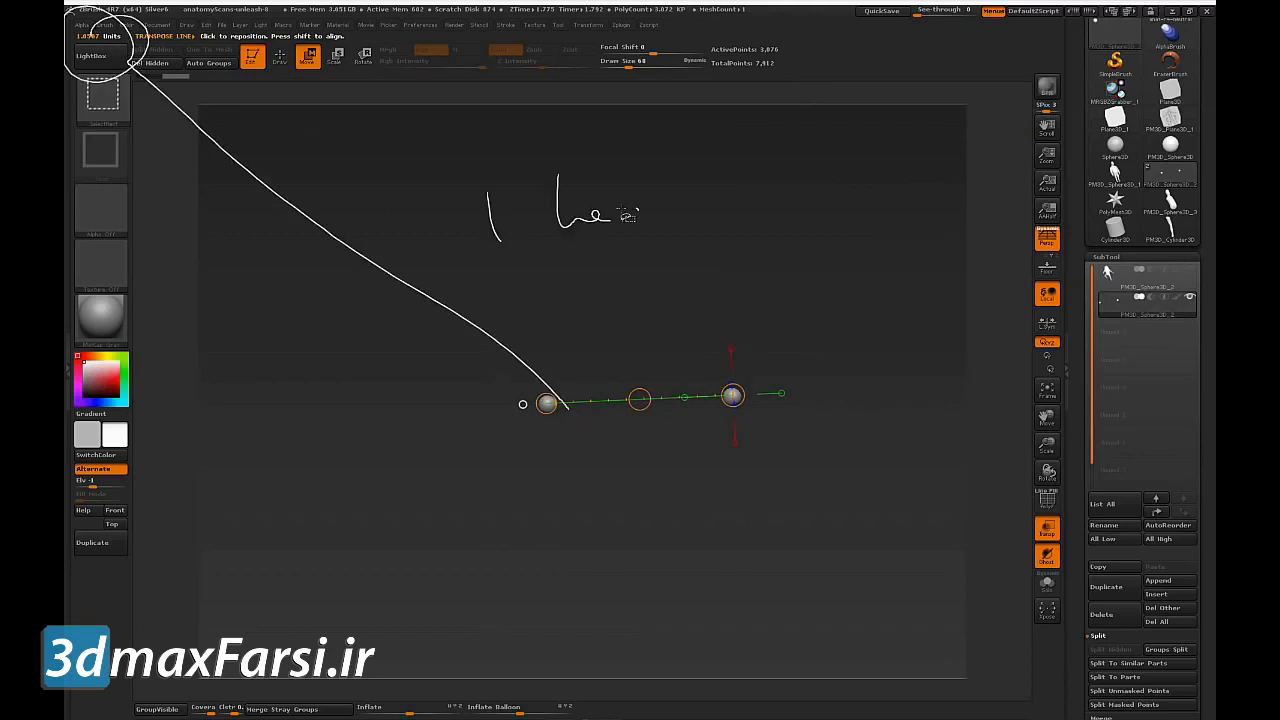
left_click_drag(647, 142, 686, 218)
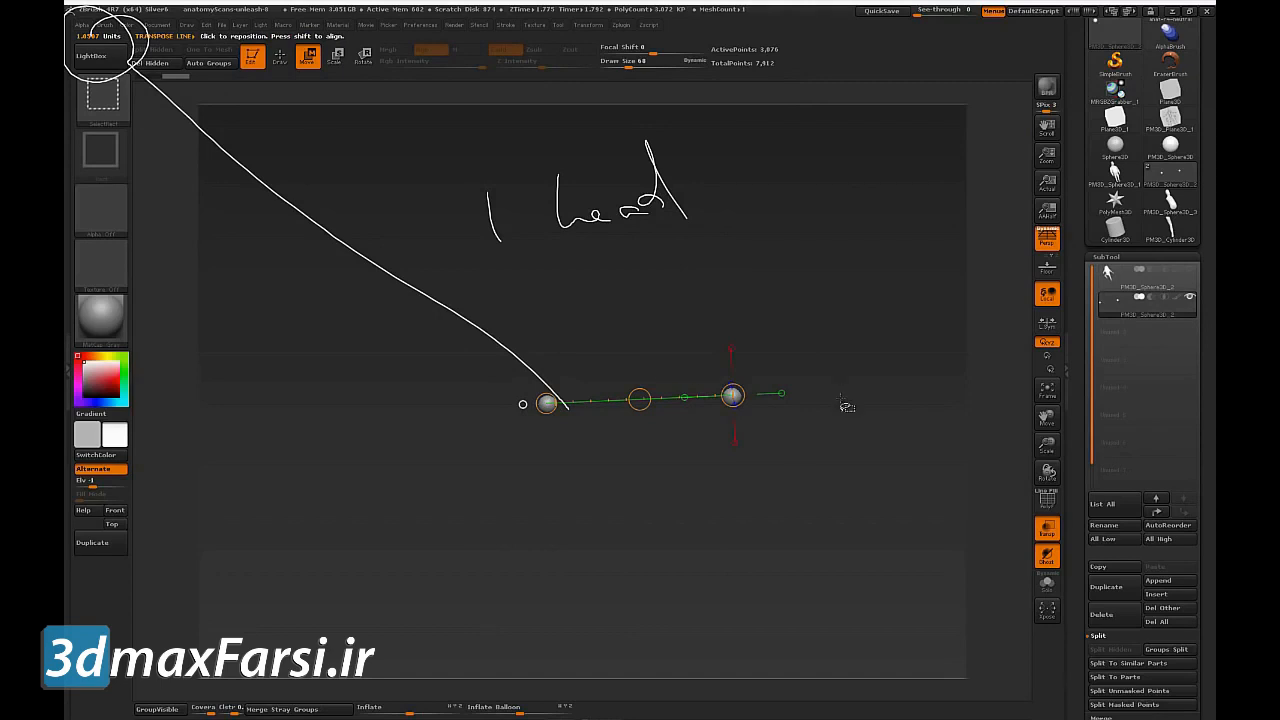
key("ctrl+shift+6")
left_click_drag(838, 437, 880, 533)
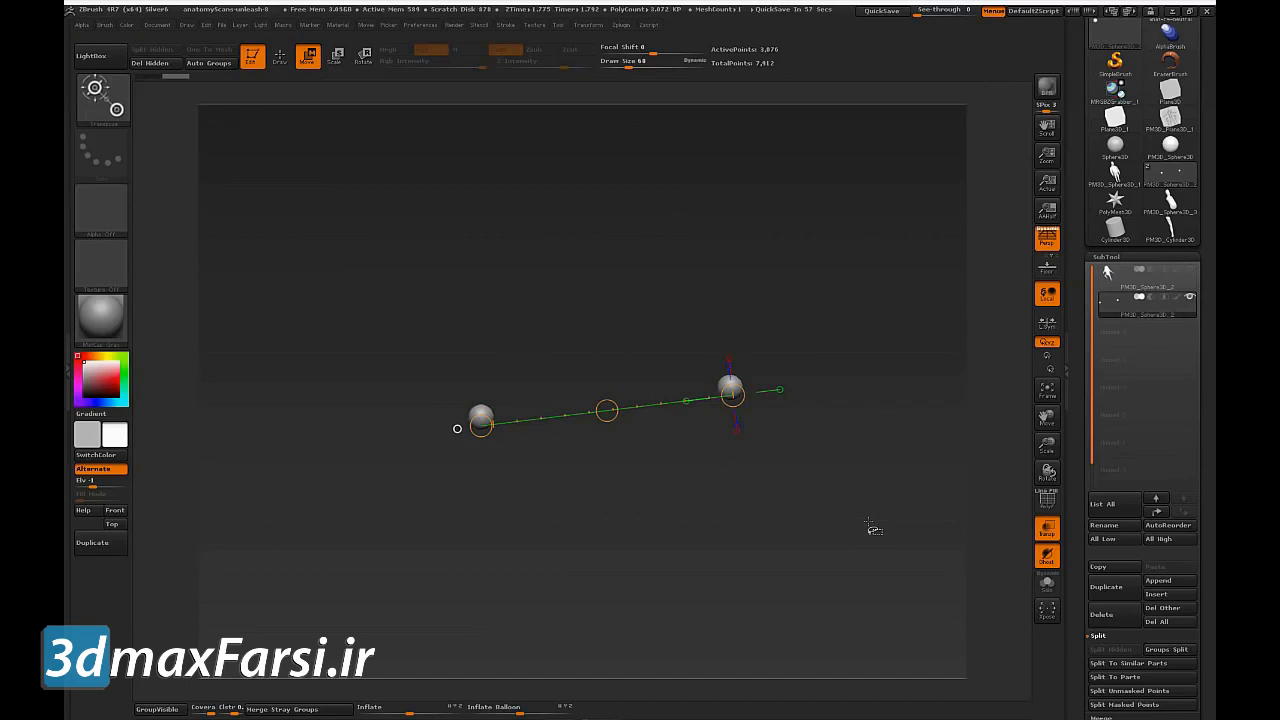
mouse_move(853, 514)
left_mouse_down()
mouse_move(851, 471)
mouse_move(883, 514)
mouse_move(860, 531)
left_mouse_up()
key("ctrl+shift")
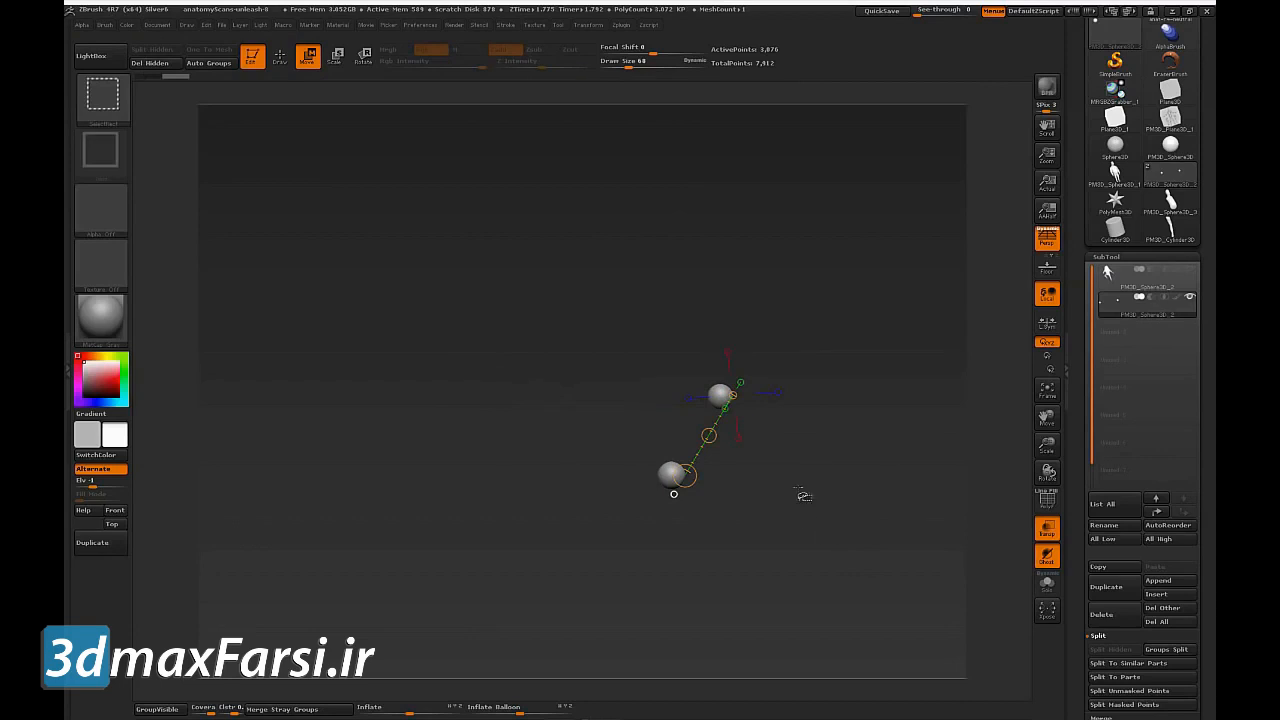
Step: Duplicate the two hip spheres with Transpose Move, offset the copies below the originals, and measure the gap between one sphere and its copy
mouse_move(826, 489)
left_mouse_down()
mouse_move(886, 517)
mouse_move(870, 527)
mouse_move(889, 557)
mouse_move(871, 516)
left_mouse_up()
left_click(750, 439)
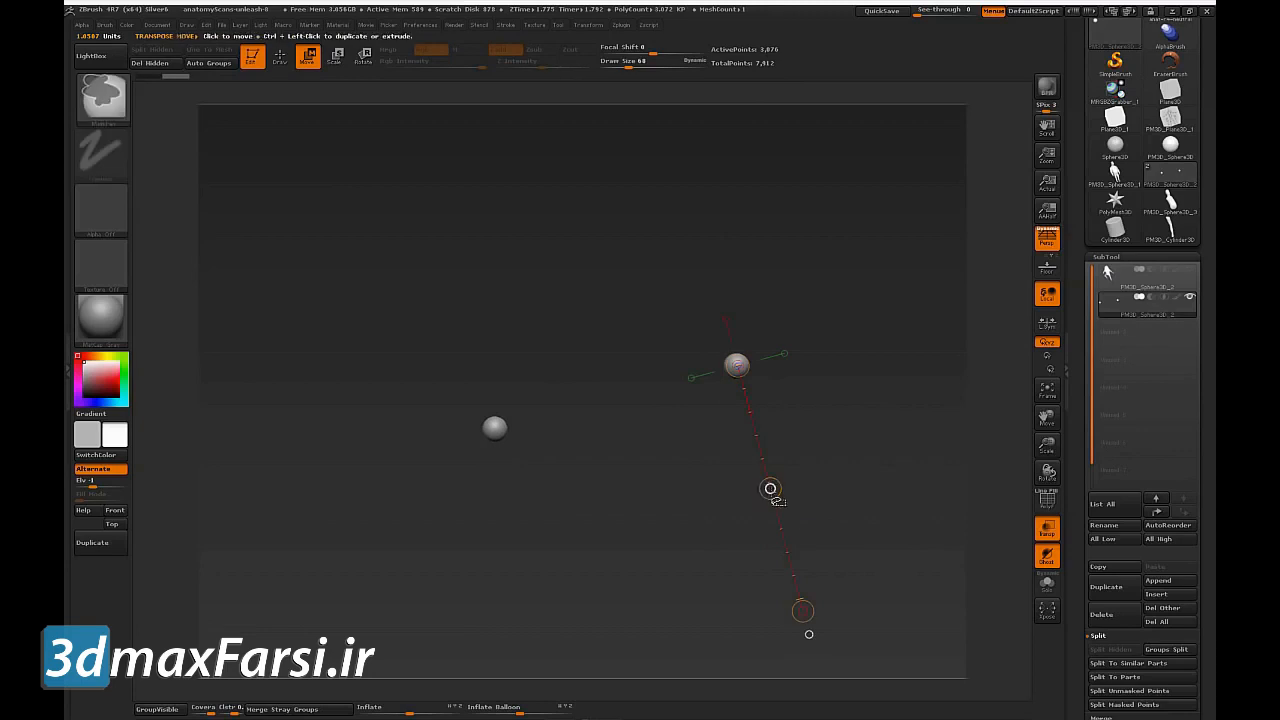
mouse_move(770, 489)
left_mouse_down("ctrl")
mouse_move(800, 566)
mouse_move(794, 540)
mouse_move(828, 589)
mouse_move(771, 469)
left_mouse_up("ctrl")
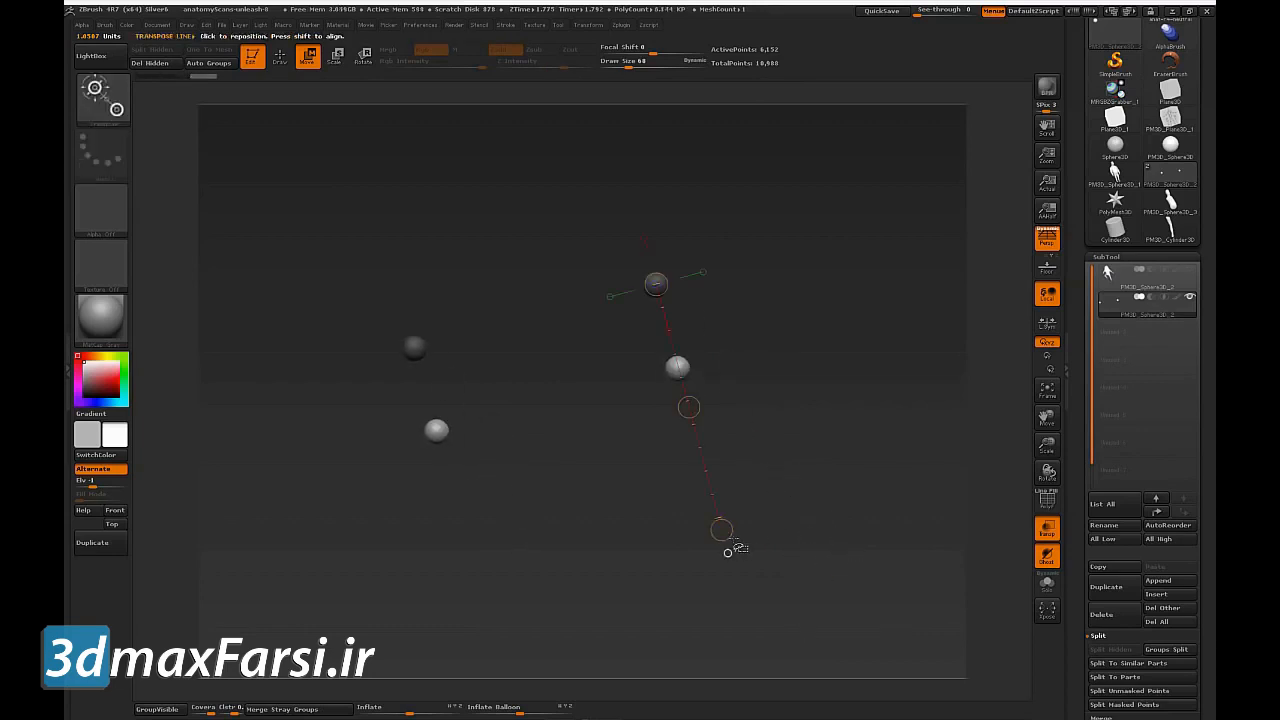
left_click_drag(728, 550, 684, 384)
Step: Sketch connecting lines between the two upper hip spheres and clear the annotation
key("ctrl+shift")
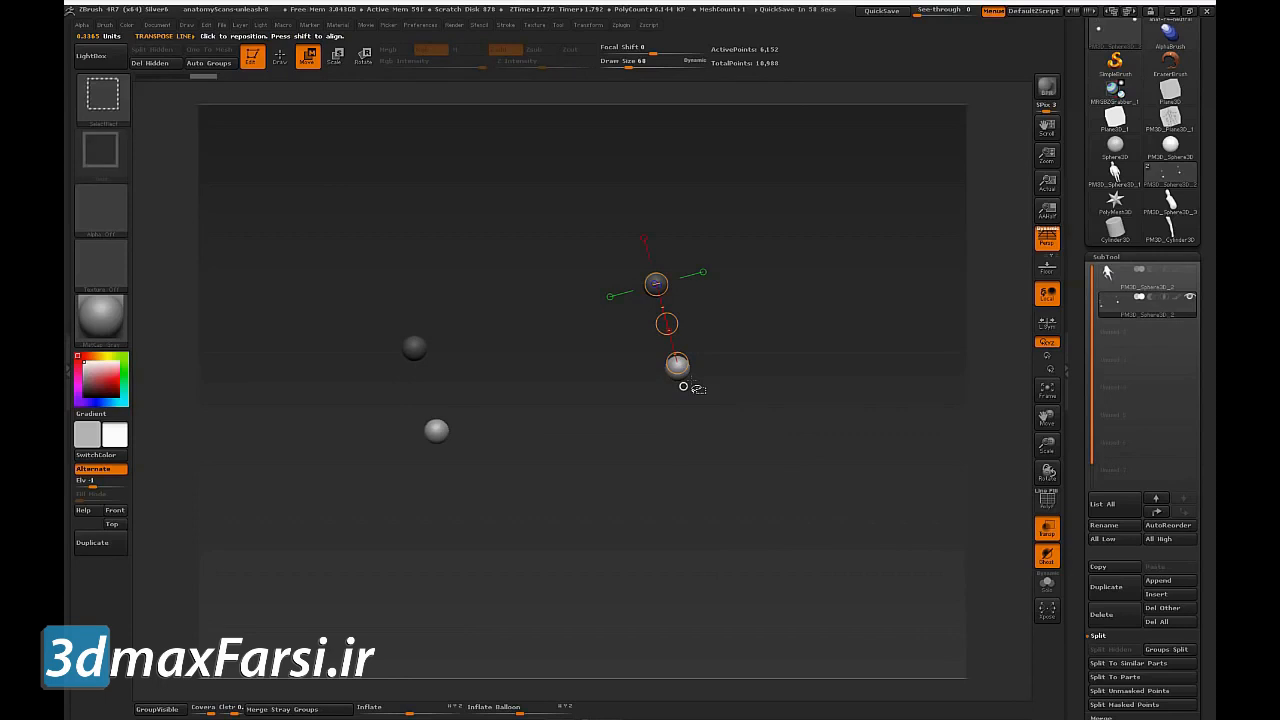
mouse_move(484, 339)
left_mouse_down()
mouse_move(655, 286)
mouse_move(495, 398)
mouse_move(660, 278)
mouse_move(478, 387)
left_mouse_up()
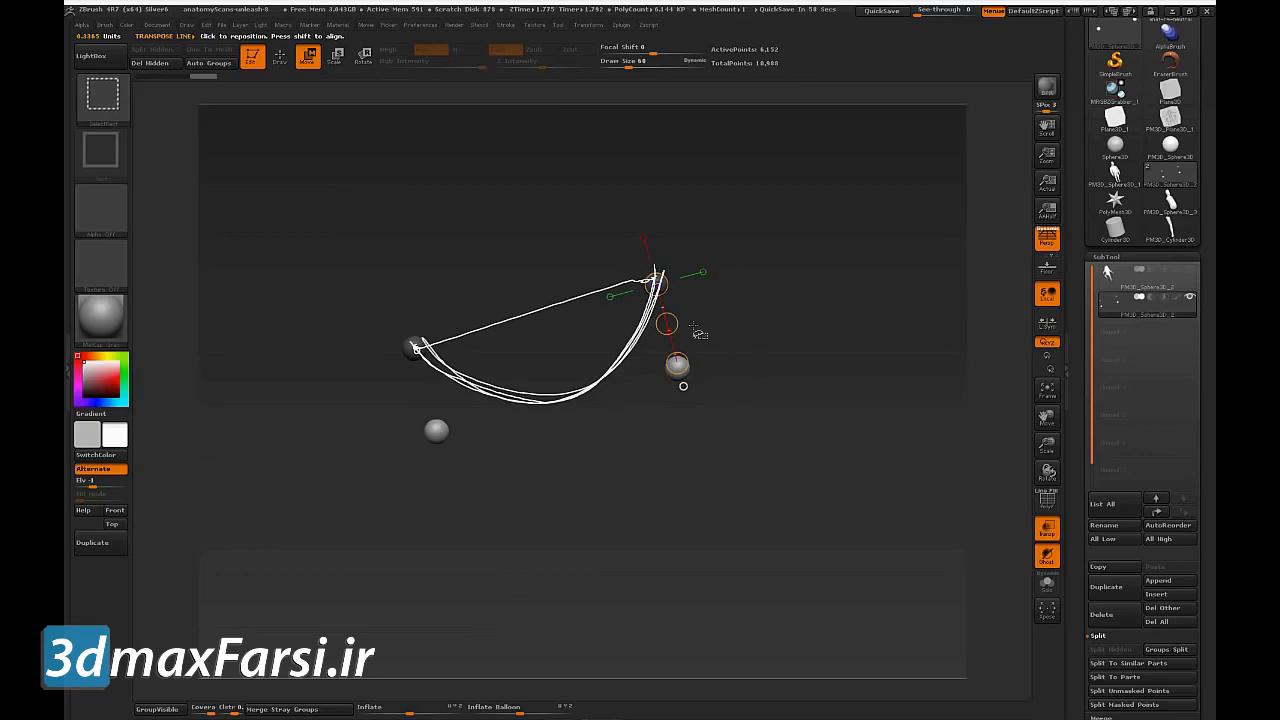
key("ctrl+shift+d")
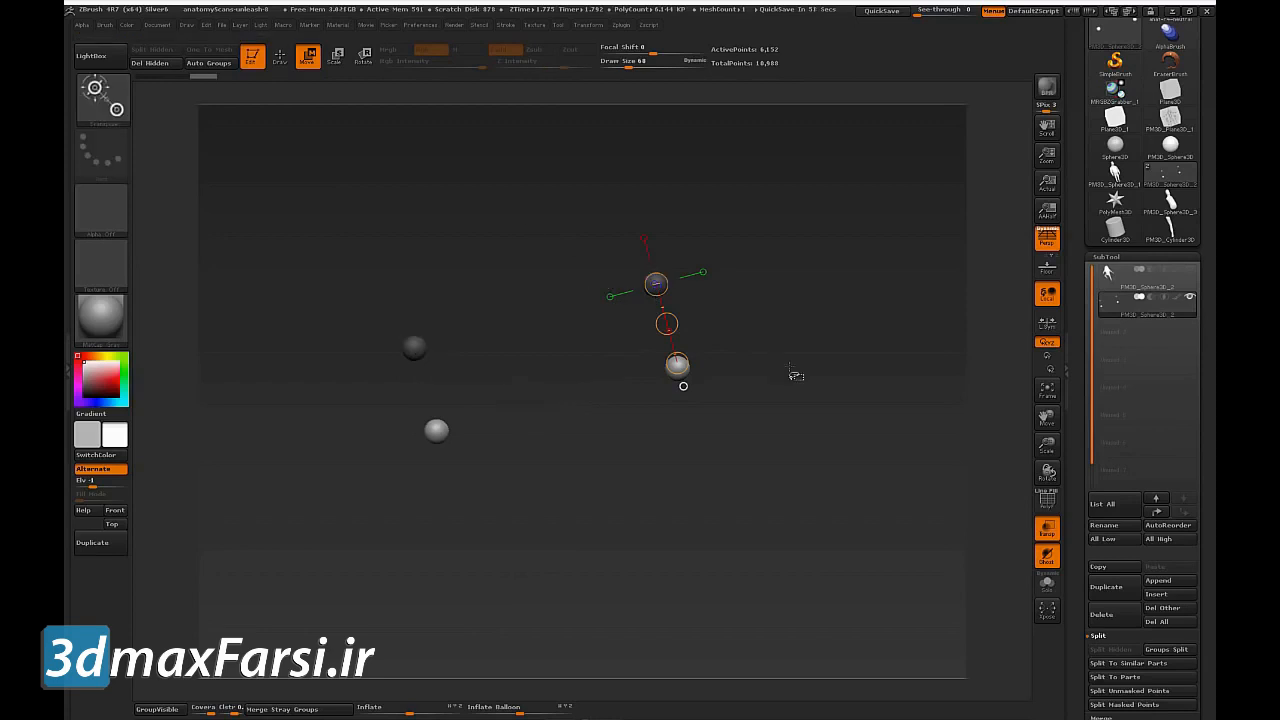
Step: Try to bring the copied spheres closer together with Transpose Move and Scale
left_click(703, 272)
left_click_drag(825, 358, 838, 455)
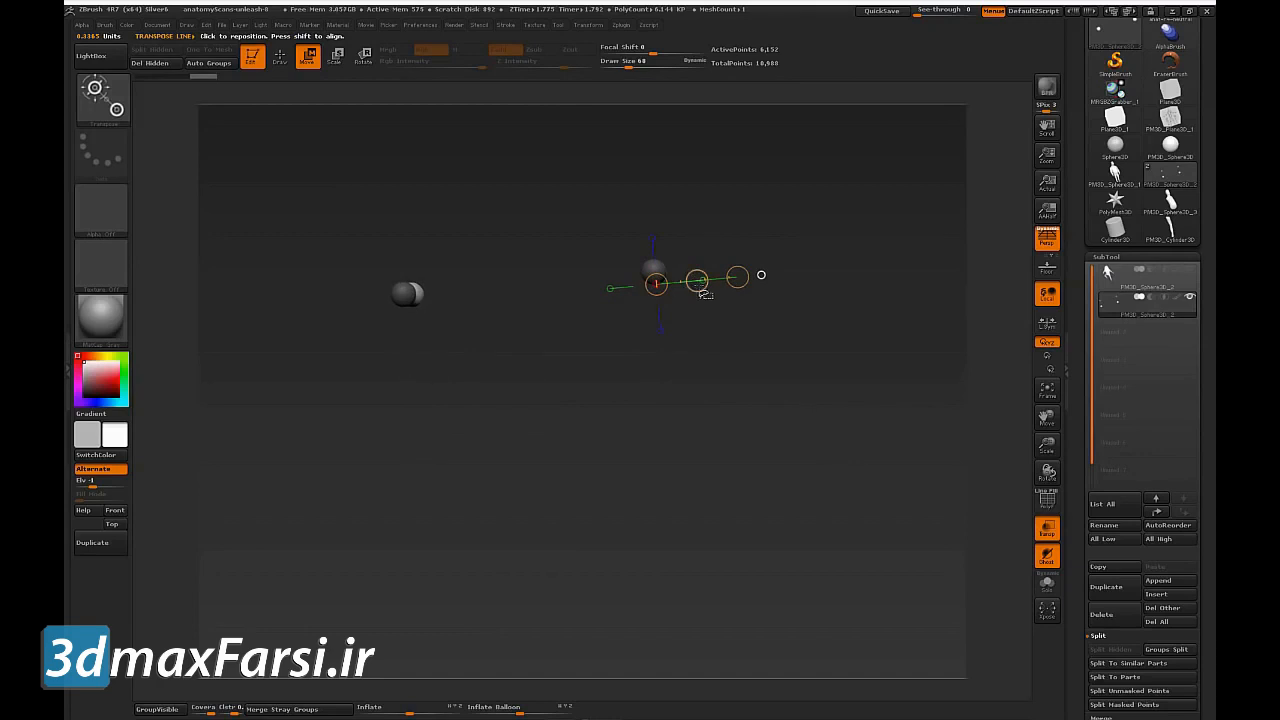
mouse_move(697, 281)
left_mouse_down()
mouse_move(686, 283)
mouse_move(737, 286)
mouse_move(523, 302)
left_mouse_up()
key("ctrl+z")
left_click(336, 56)
key("ctrl+z")
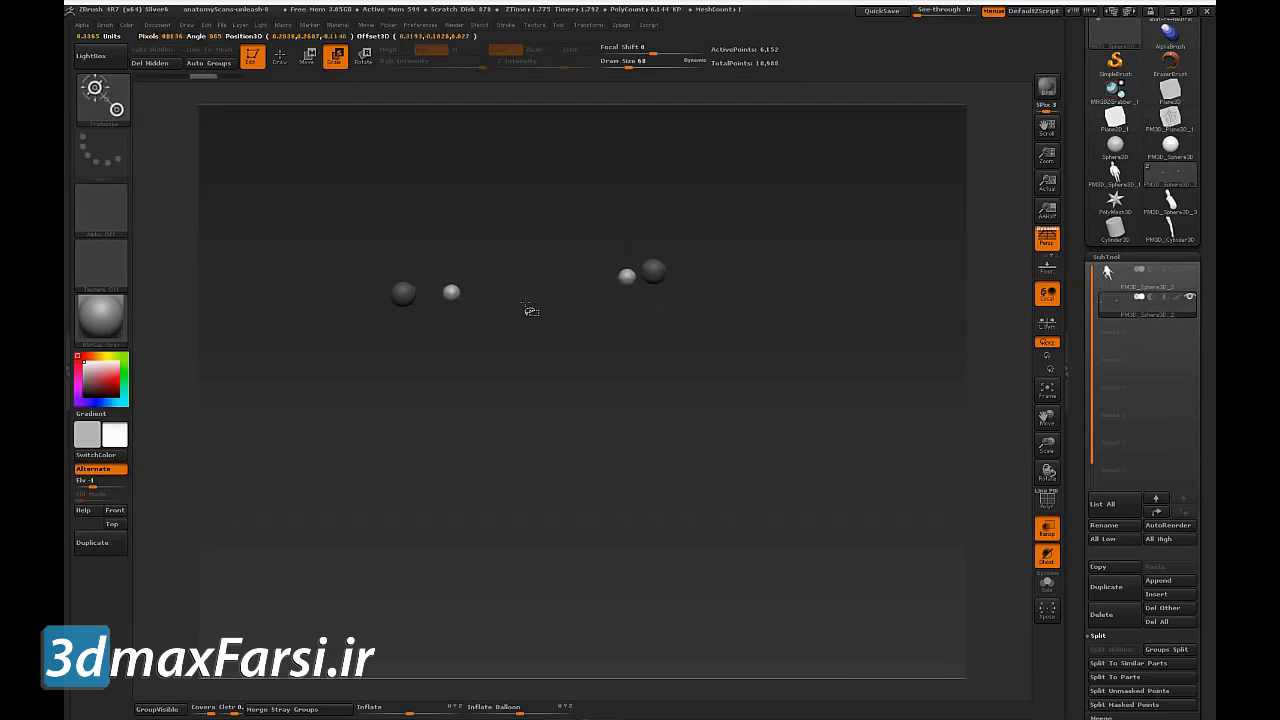
key("ctrl+z")
Step: Move one of the copied lower spheres inward toward the midline between the hips with Transpose Move
left_click(308, 57)
left_click_drag(768, 450, 763, 323)
left_click_drag(780, 426, 737, 330)
left_click_drag(687, 332, 617, 351, "ctrl")
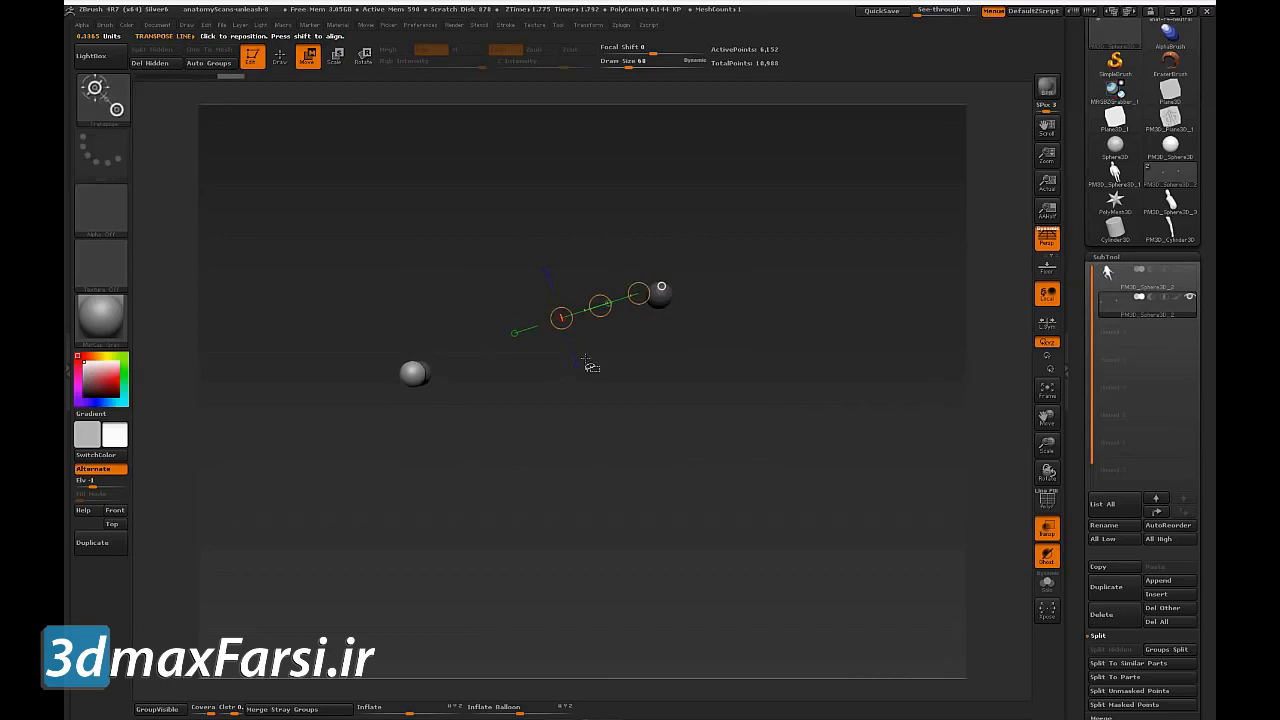
left_click_drag(600, 306, 727, 276)
left_click_drag(803, 224, 814, 338)
left_click_drag(616, 327, 681, 285)
left_click_drag(606, 308, 719, 324)
key("q")
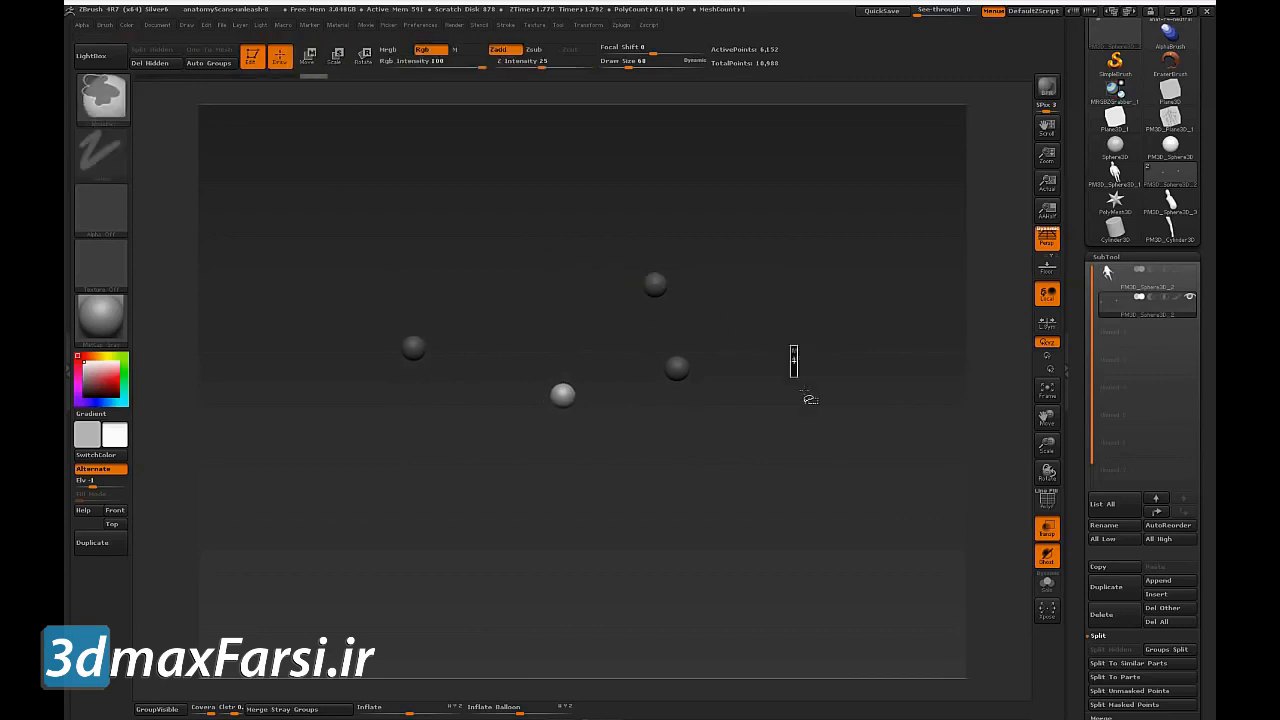
Step: Show the ghosted body around the spheres and draw a transpose line from the crotch sphere up to the chest
left_click(1190, 270)
left_click_drag(940, 360, 915, 415)
left_click_drag(814, 378, 824, 445)
key("w")
left_click_drag(585, 519, 608, 292)
Step: Circle the crotch sphere, label it "4", mark the transpose line's upper end and clear the annotations
key("ctrl+shift")
mouse_move(553, 527)
left_mouse_down()
mouse_move(386, 546)
mouse_move(352, 590)
left_mouse_up()
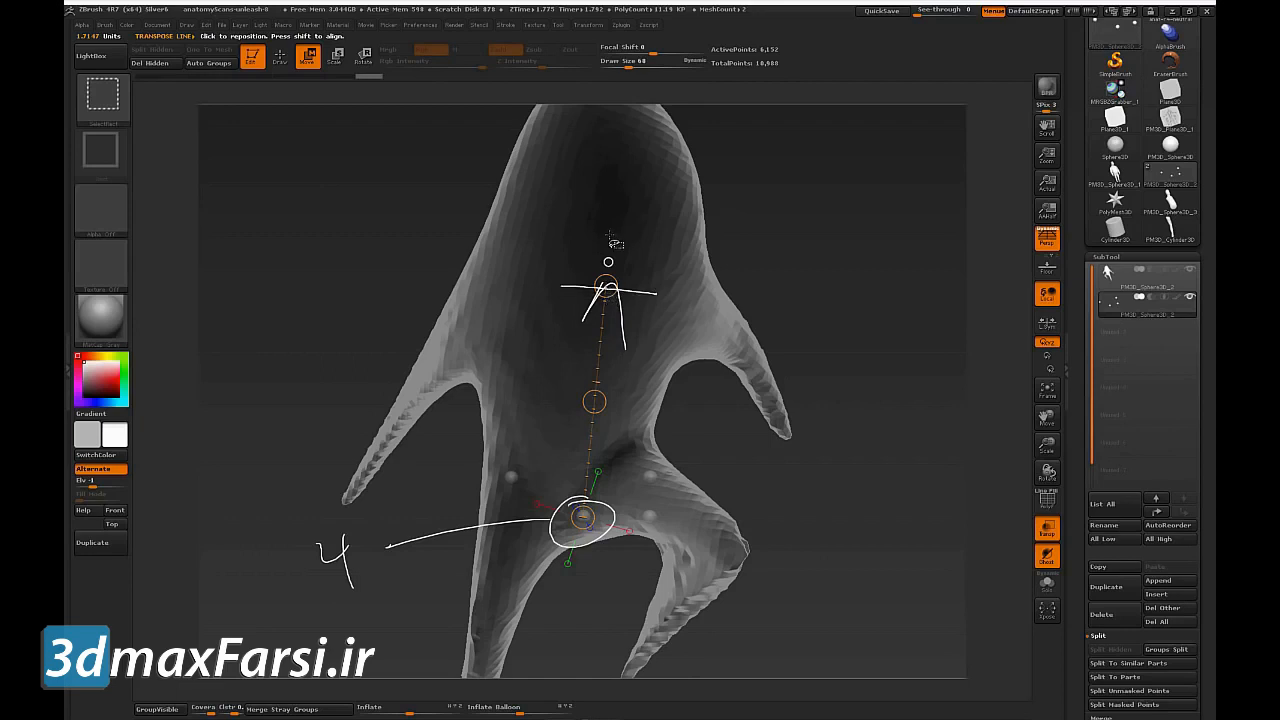
mouse_move(765, 318)
left_mouse_down()
mouse_move(808, 328)
mouse_move(829, 317)
mouse_move(794, 346)
left_mouse_up()
Step: Extend the transpose line from the crotch sphere through the torso to about 4 units and check it from several angles
left_click_drag(607, 328, 631, 157)
left_click_drag(826, 292, 702, 438)
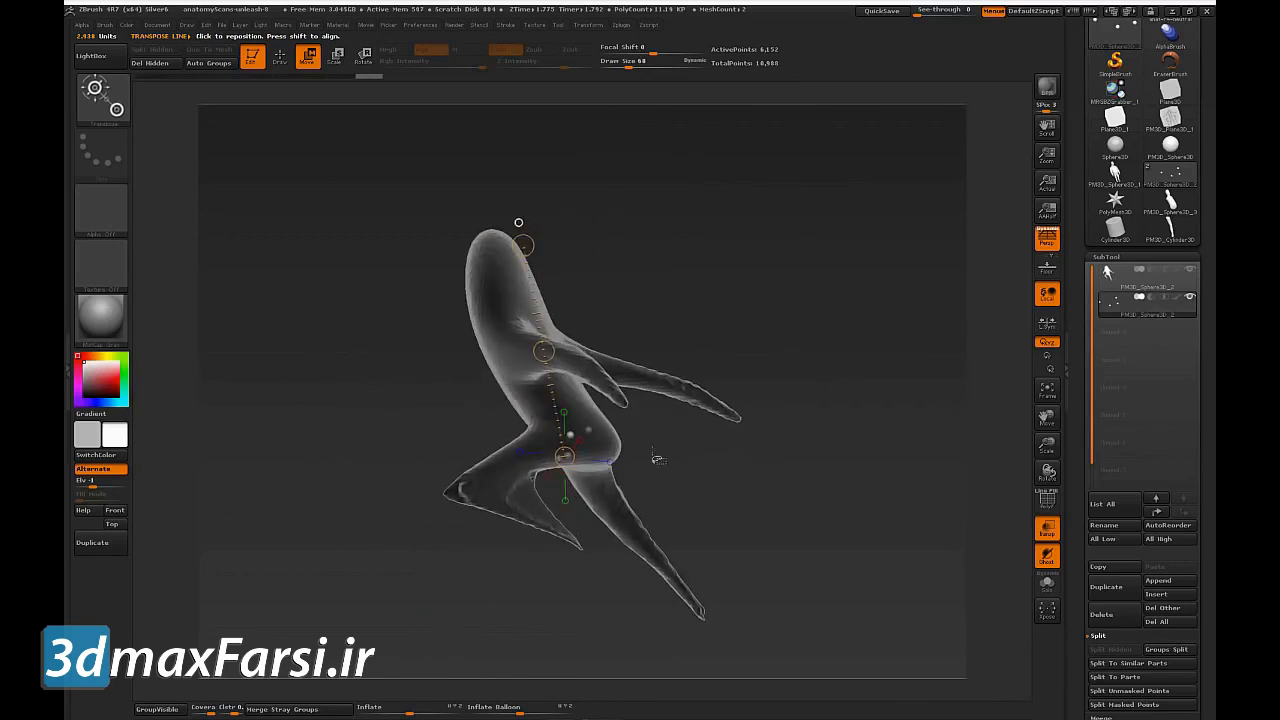
left_click_drag(566, 437, 766, 352)
left_click_drag(740, 482, 688, 490)
mouse_move(576, 440)
left_mouse_down()
mouse_move(468, 512)
mouse_move(524, 475)
mouse_move(546, 438)
left_mouse_up()
left_click_drag(756, 482, 834, 454)
left_click_drag(538, 466, 506, 176)
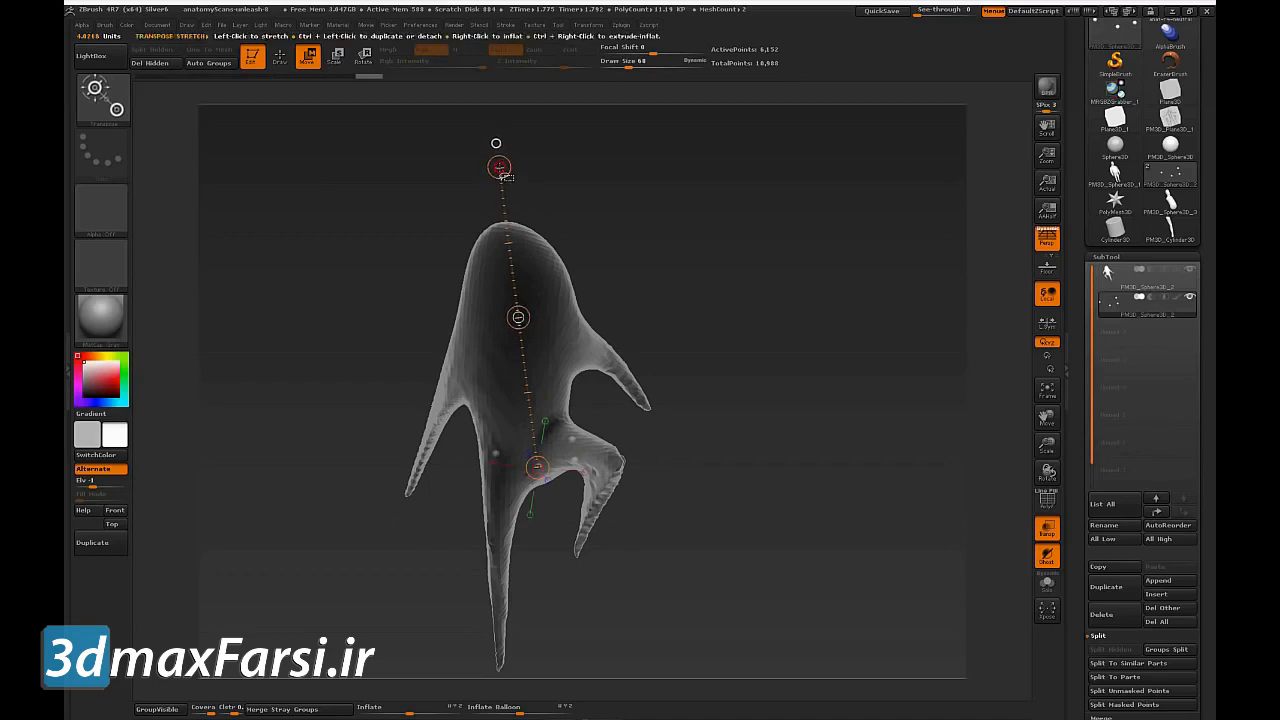
left_click_drag(740, 329, 845, 412)
left_click_drag(560, 222, 601, 226)
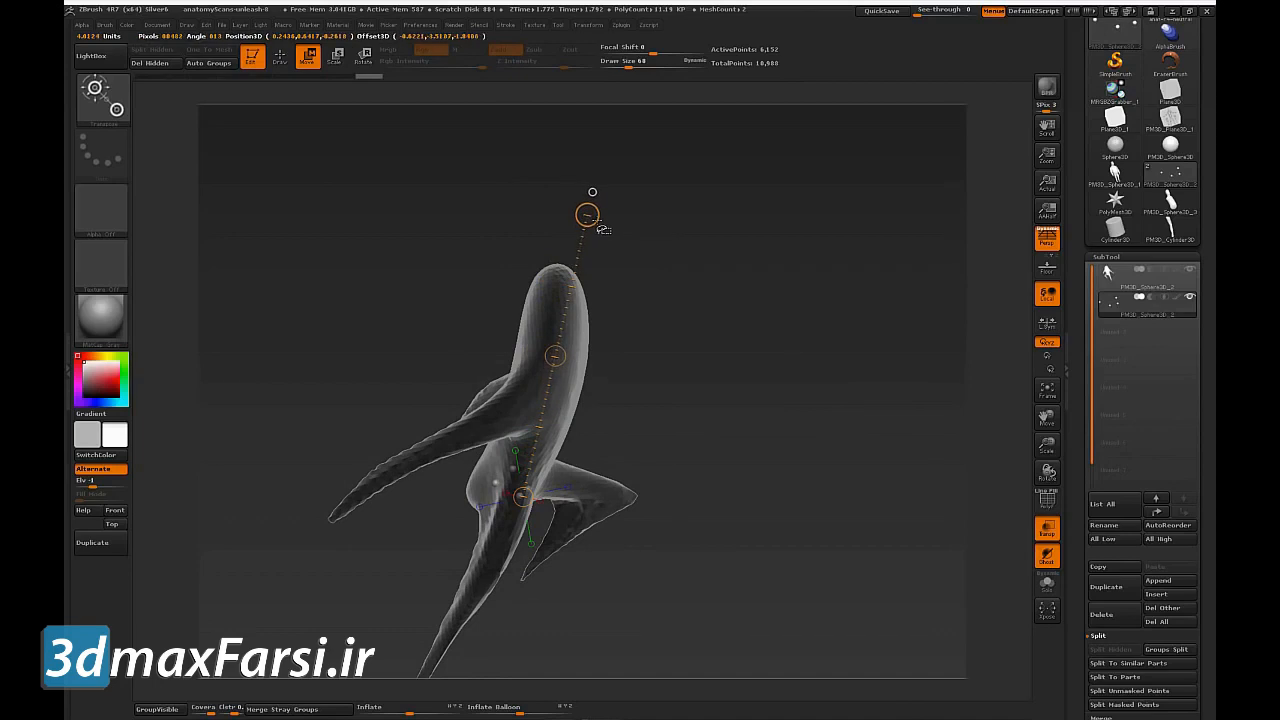
Step: Select the body subtool and stretch the top of the head upward with an enlarged Move brush
left_click_drag(836, 290, 863, 290, "shift")
left_click(1147, 278)
left_click_drag(890, 372, 871, 420)
key("q")
key("s")
left_click_drag(693, 345, 742, 347)
mouse_move(792, 427)
left_mouse_down("alt")
mouse_move(791, 348)
mouse_move(818, 408)
left_mouse_up("alt")
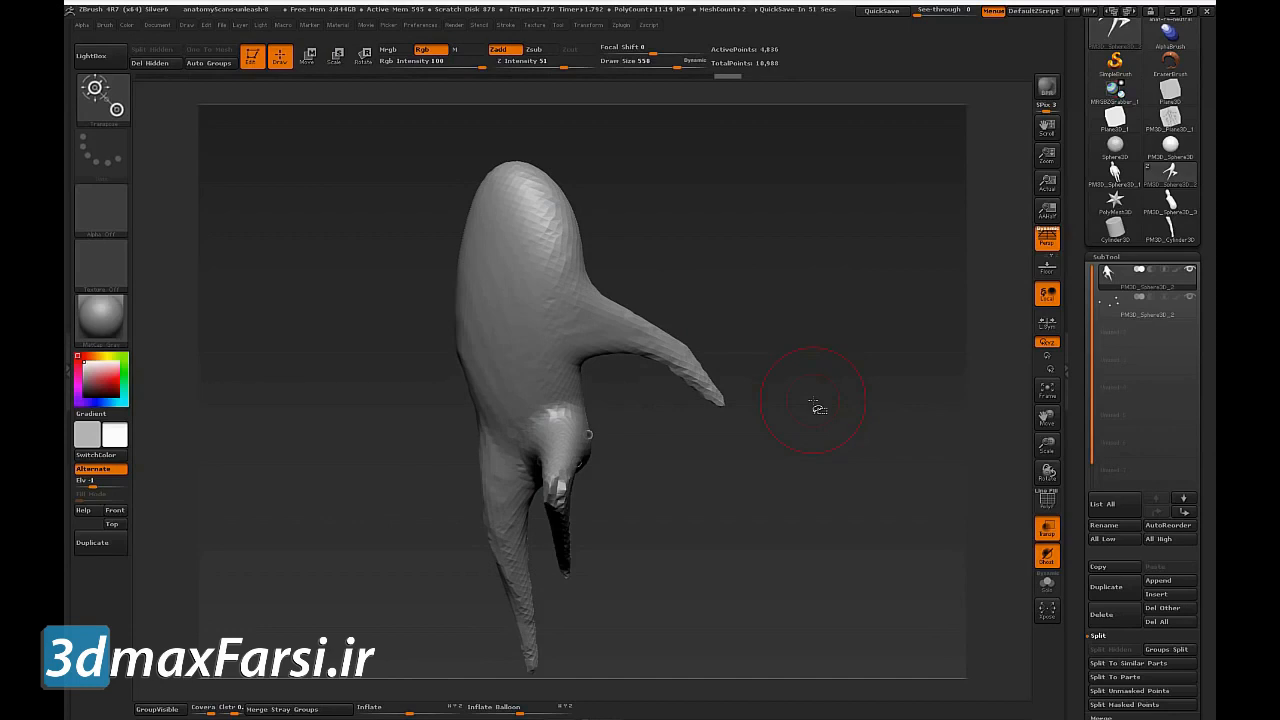
mouse_move(862, 470)
left_mouse_down()
mouse_move(866, 423)
mouse_move(846, 419)
left_mouse_up()
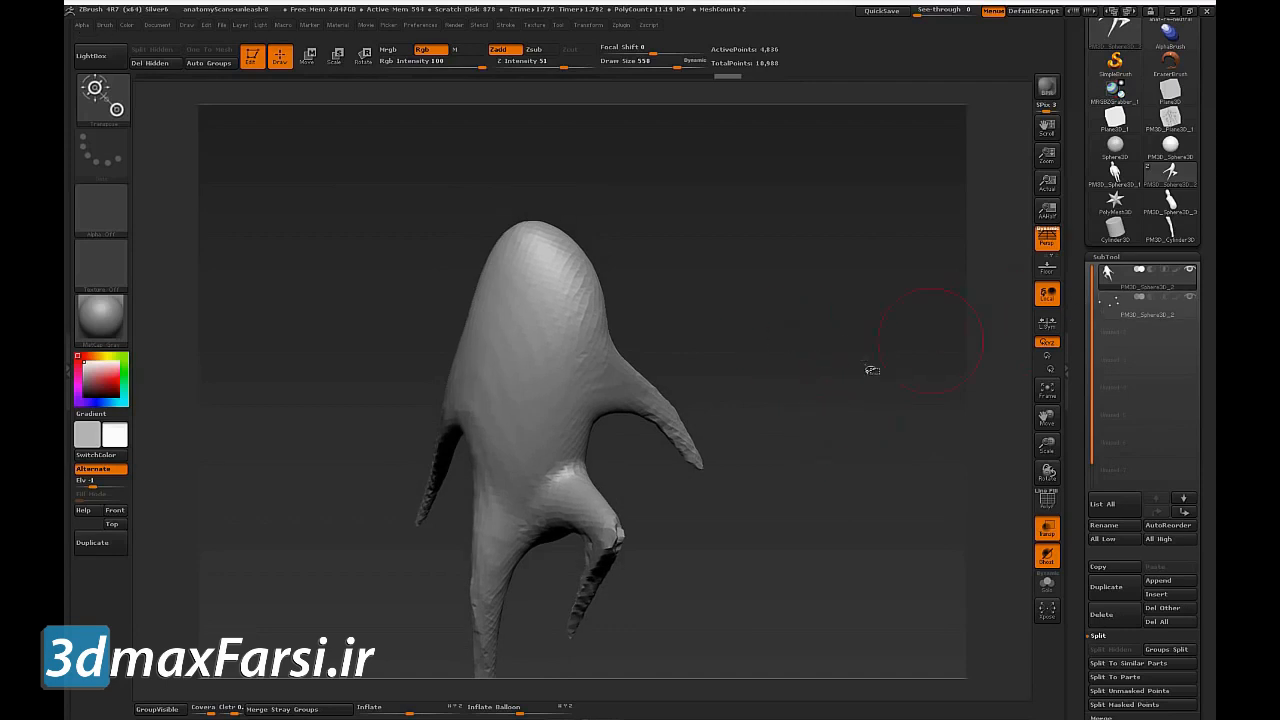
key("w")
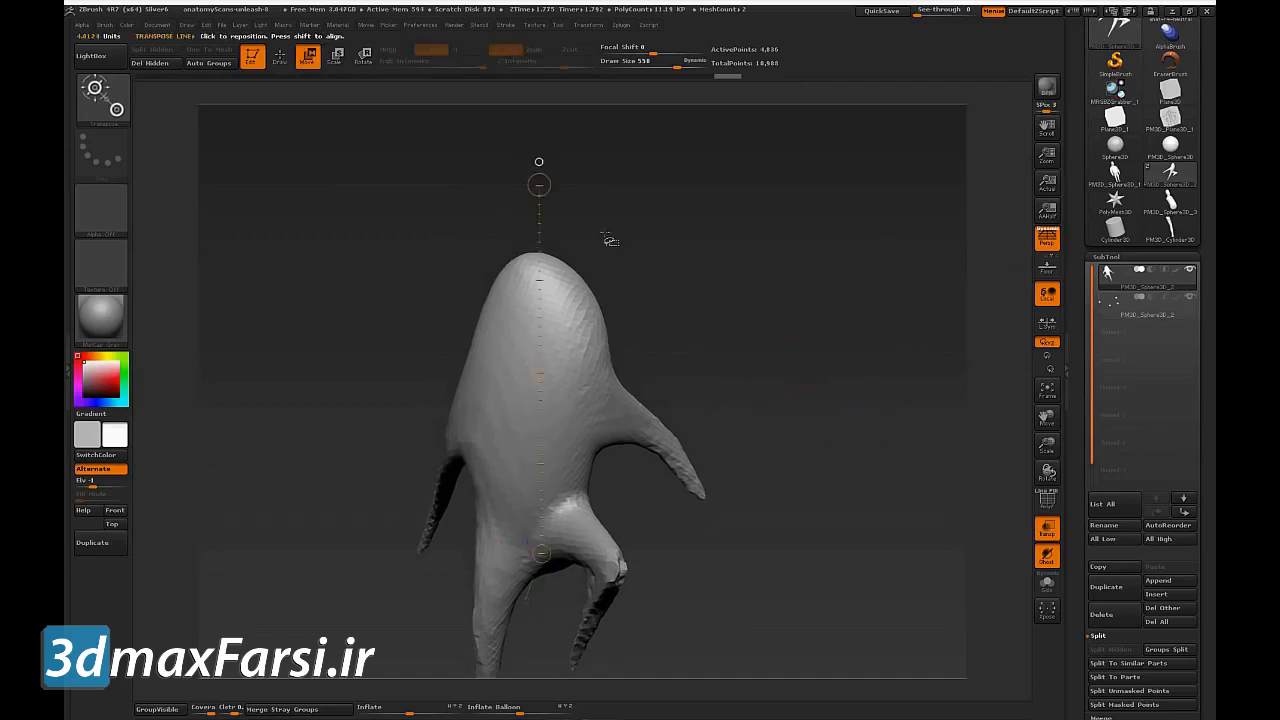
left_click(283, 60)
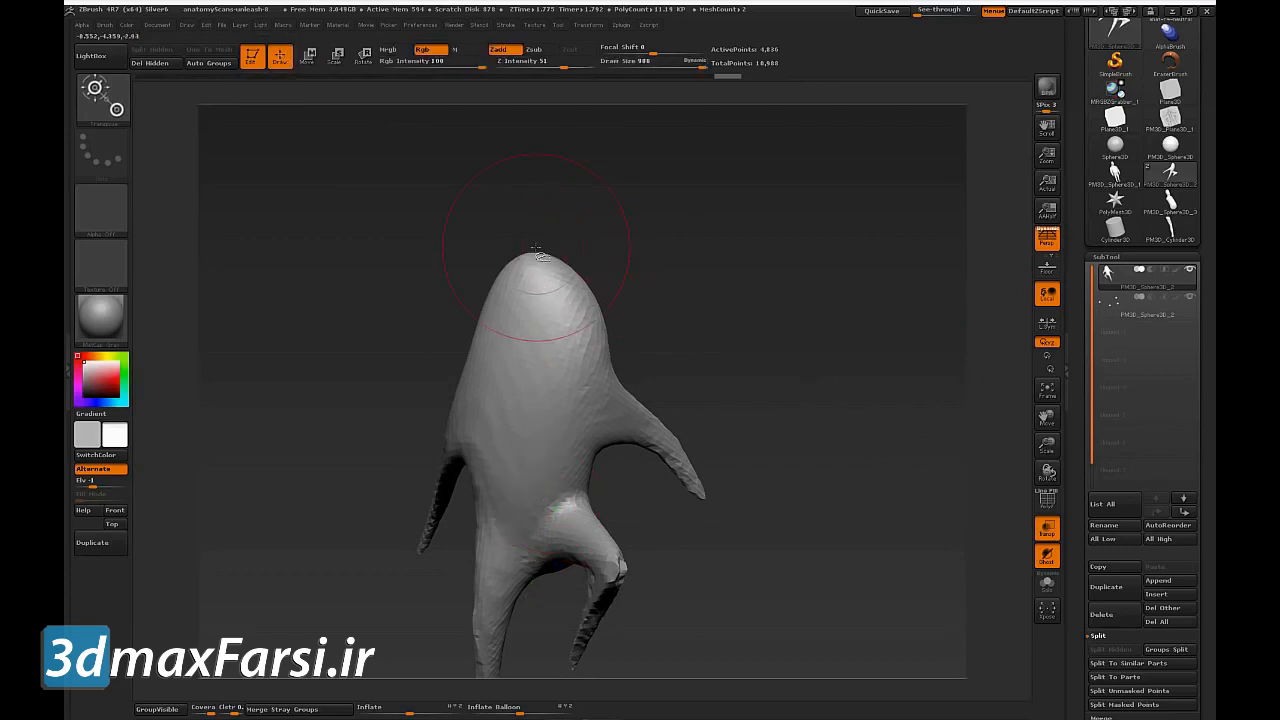
left_click_drag(537, 255, 534, 106)
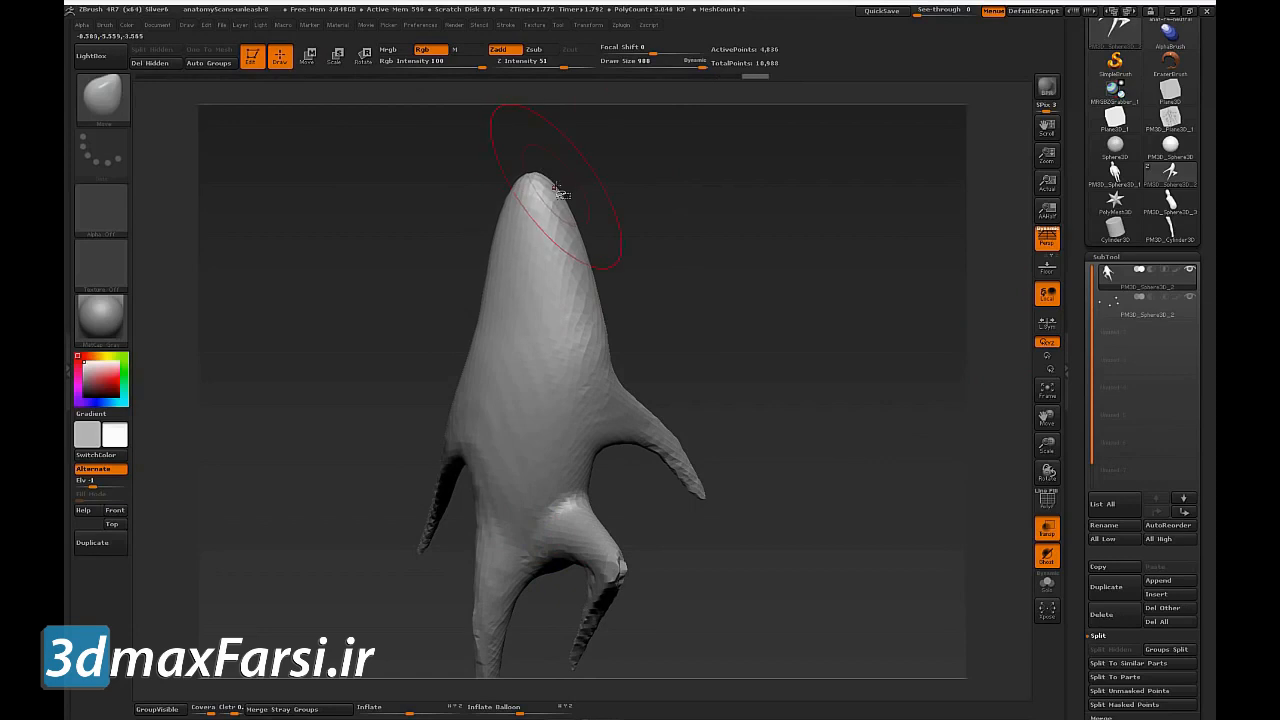
Step: Adjust the top of the head with the Move brush to match the transpose line's end from the front and side
key("w")
key("q")
left_click_drag(538, 180, 541, 207)
key("w")
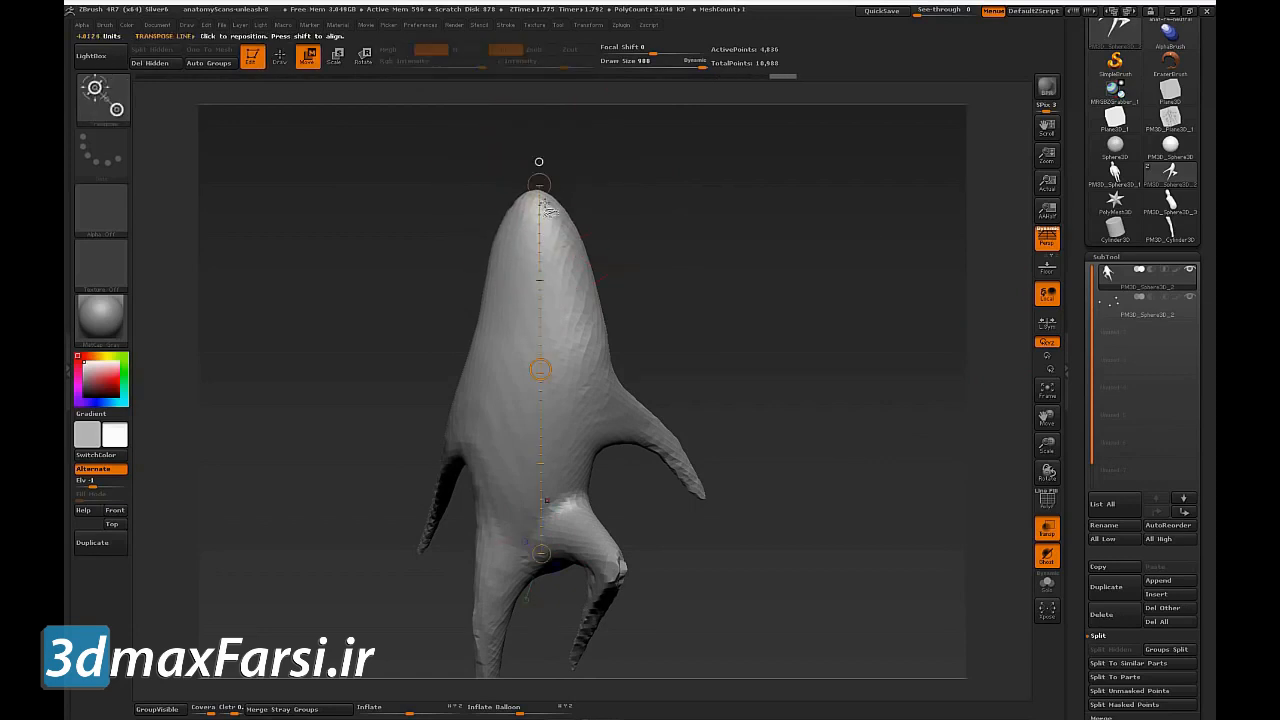
key("q")
left_click_drag(700, 243, 643, 249)
key("w")
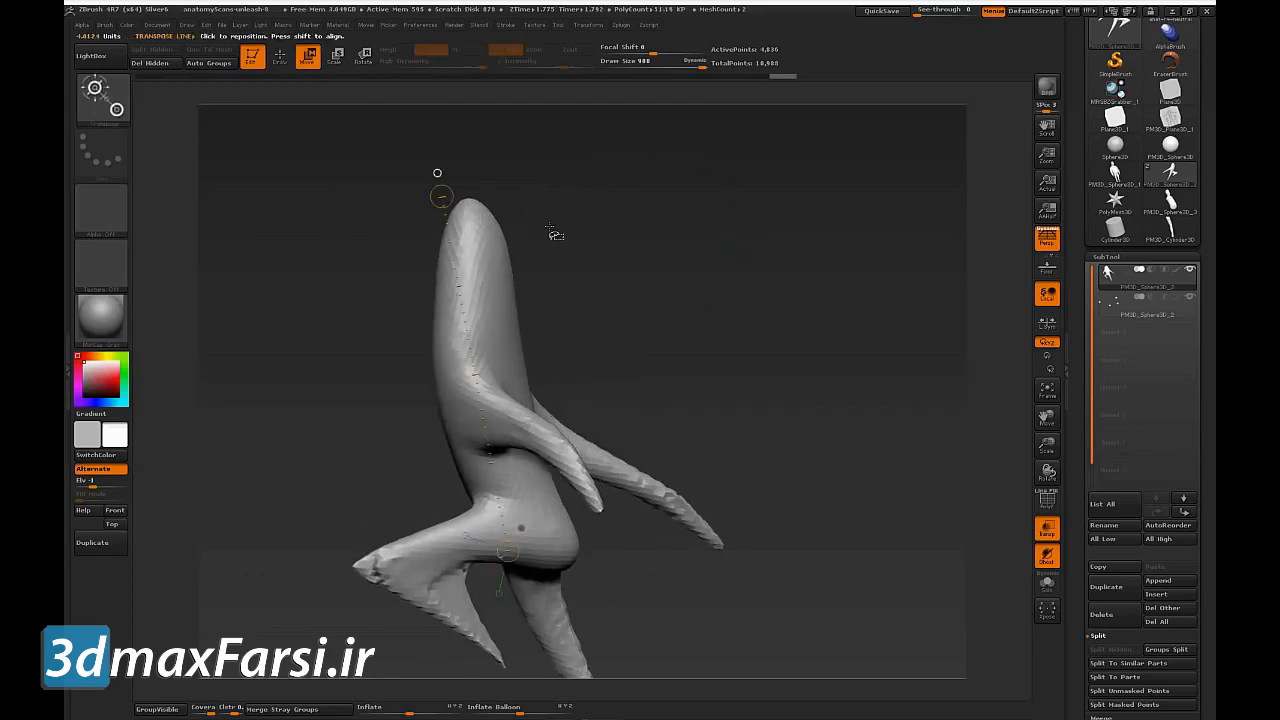
key("q")
left_click_drag(473, 205, 448, 211)
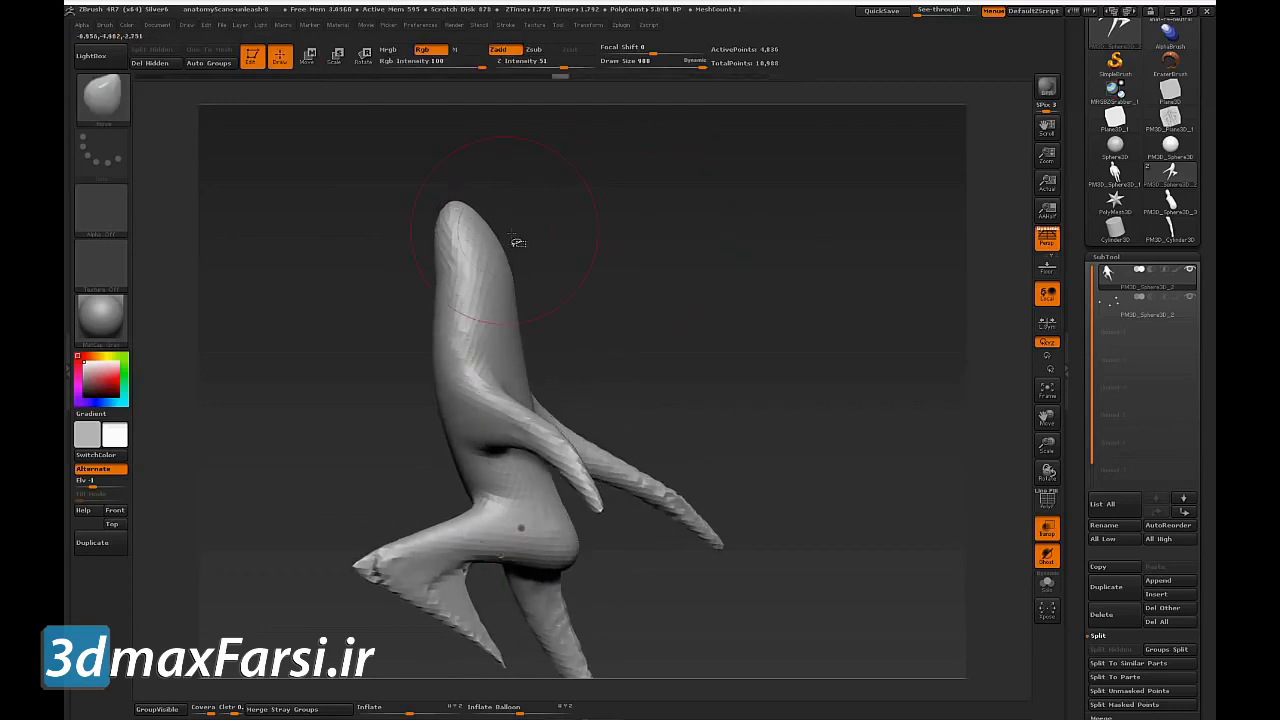
key("w")
key("q")
mouse_move(571, 257)
left_mouse_down()
mouse_move(737, 260)
mouse_move(760, 331)
mouse_move(748, 348)
left_mouse_up()
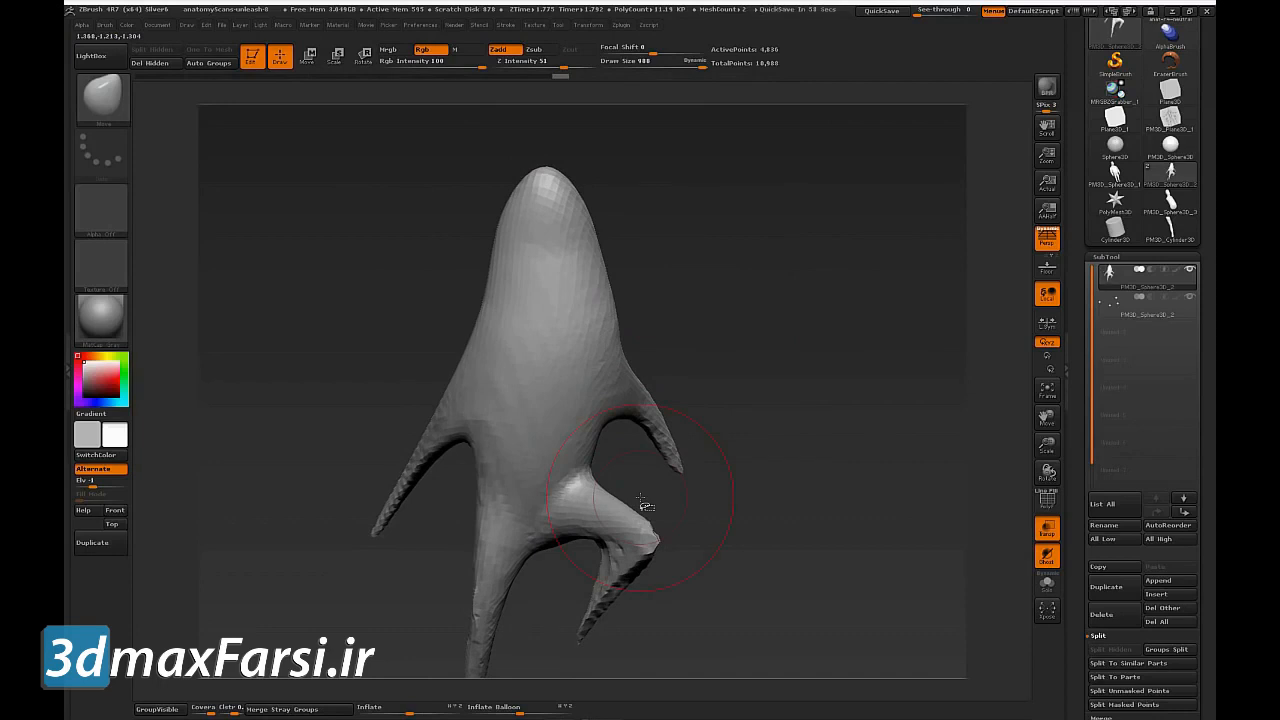
Step: Undo the recent Move brush edits on the body's head
left_click_drag(640, 497, 819, 494)
key("ctrl+z")
key("ctrl+z")
key("ctrl+z")
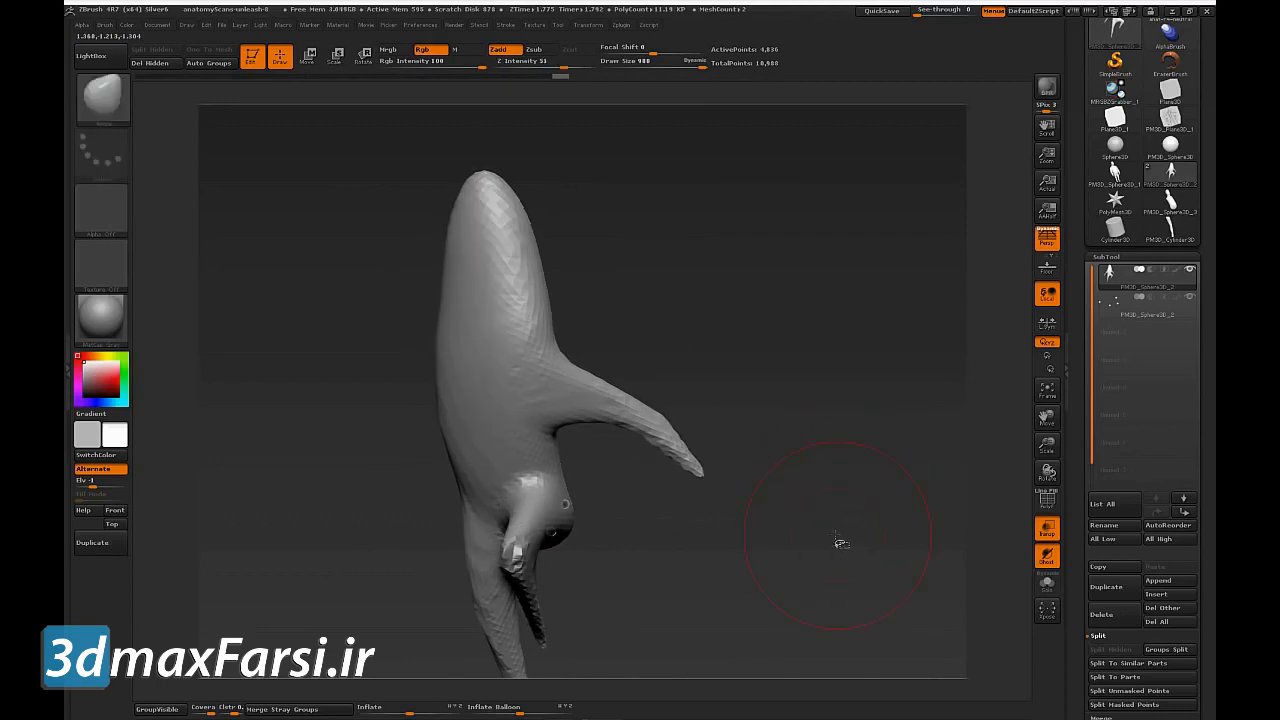
key("ctrl+z")
key("ctrl+z")
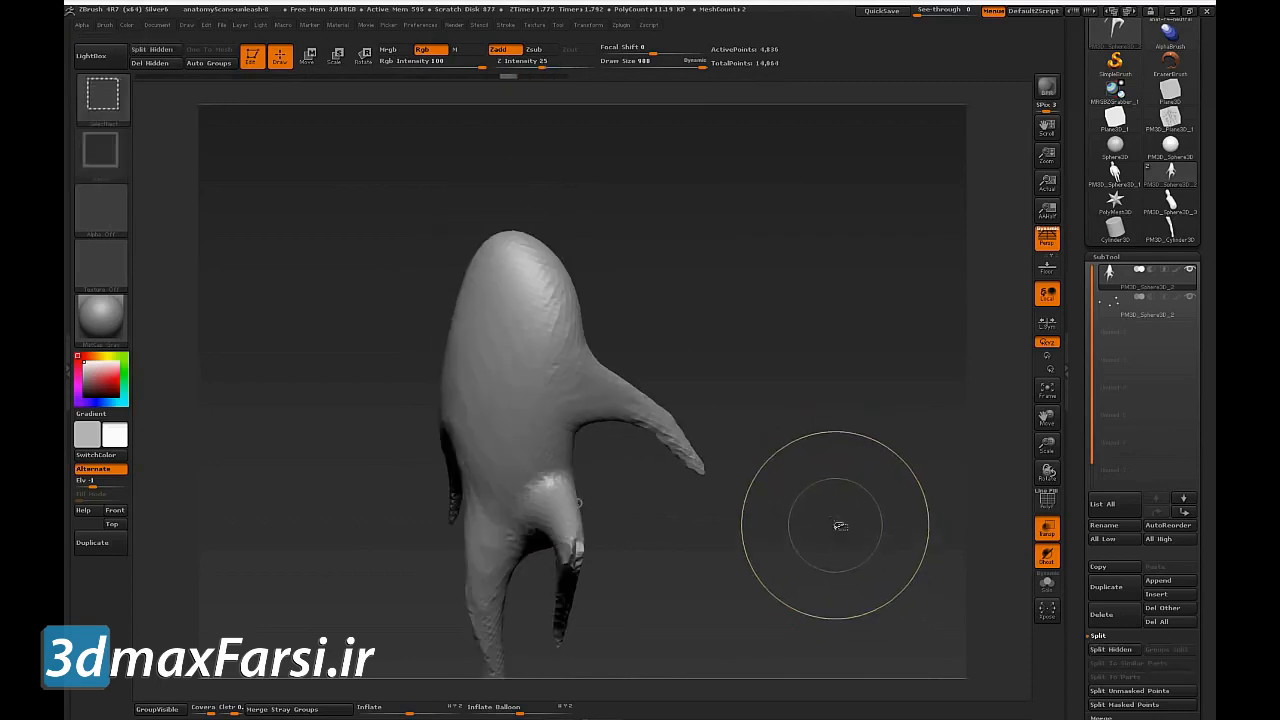
Step: Fit the transpose line between the crotch and the top of the head and set its calibration distance to 4 units
key("w")
left_click_drag(517, 180, 521, 245)
left_click_drag(684, 241, 666, 236)
left_click(420, 24)
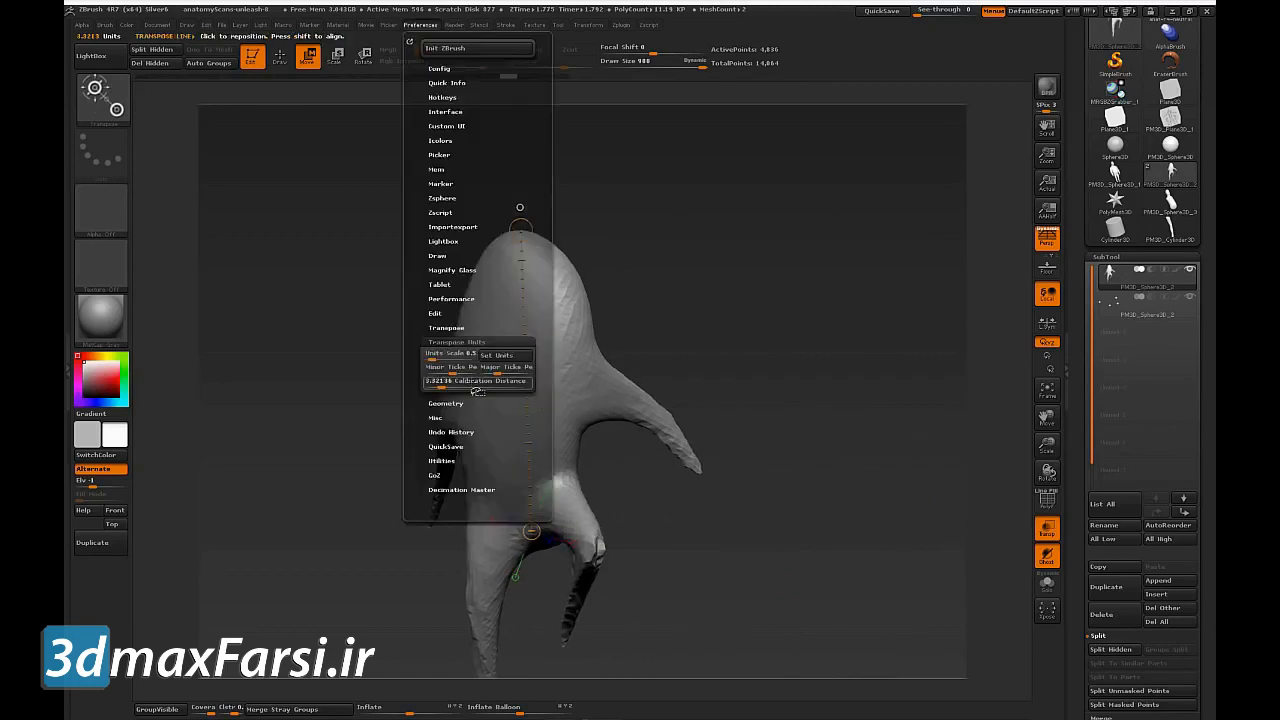
type("4")
key("Return")
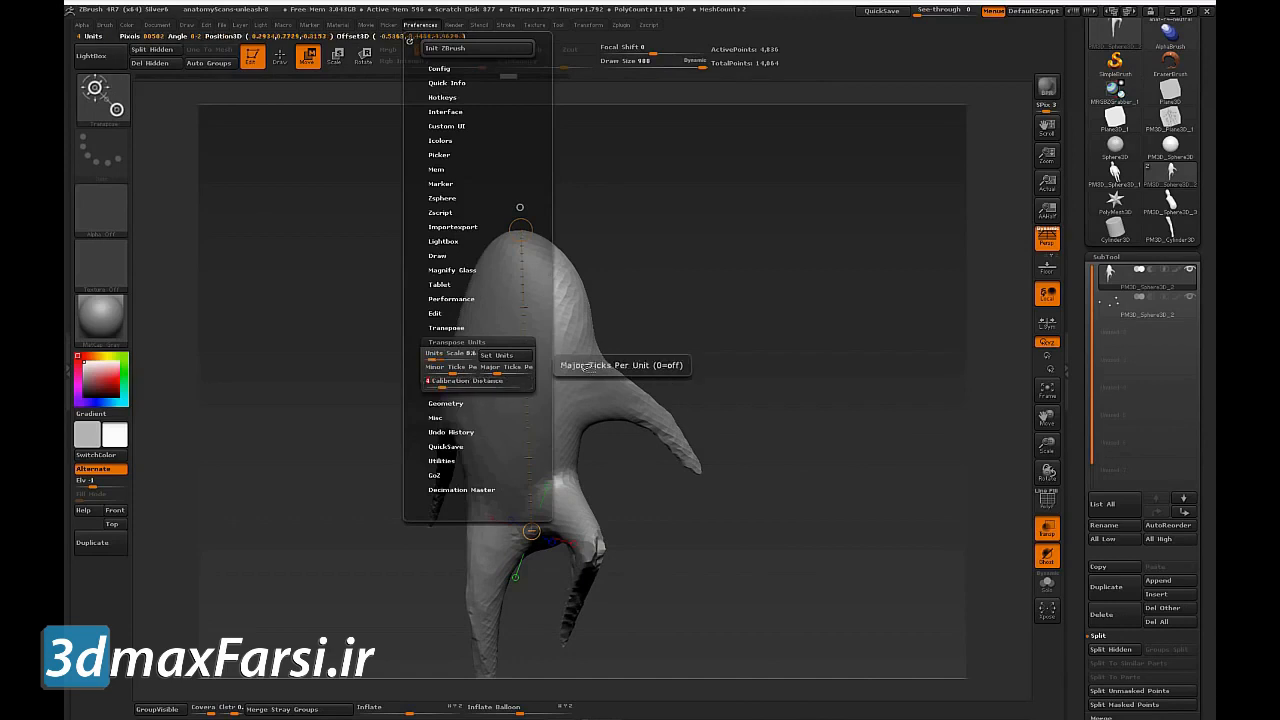
mouse_move(780, 373)
left_mouse_down()
mouse_move(811, 371)
mouse_move(805, 381)
left_mouse_up()
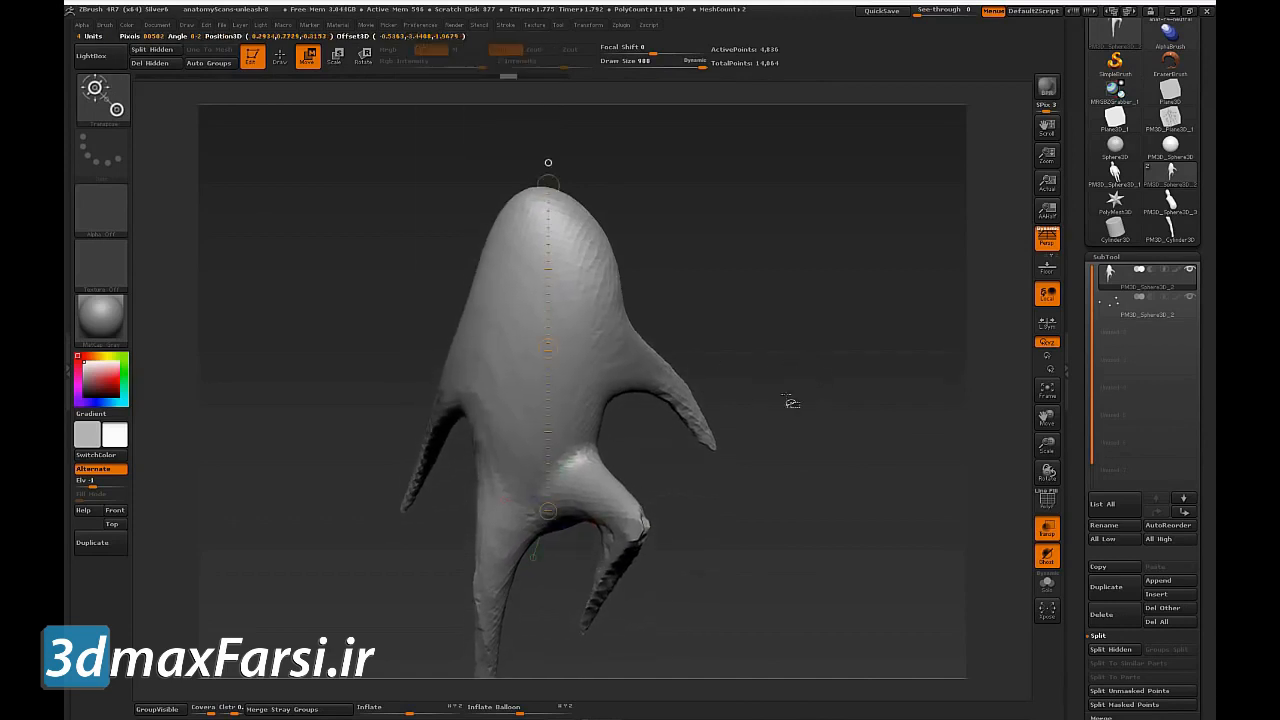
Step: Measure from the crotch to the mid-torso with the transpose line and return its upper end to the top of the head
left_click_drag(553, 198, 548, 310)
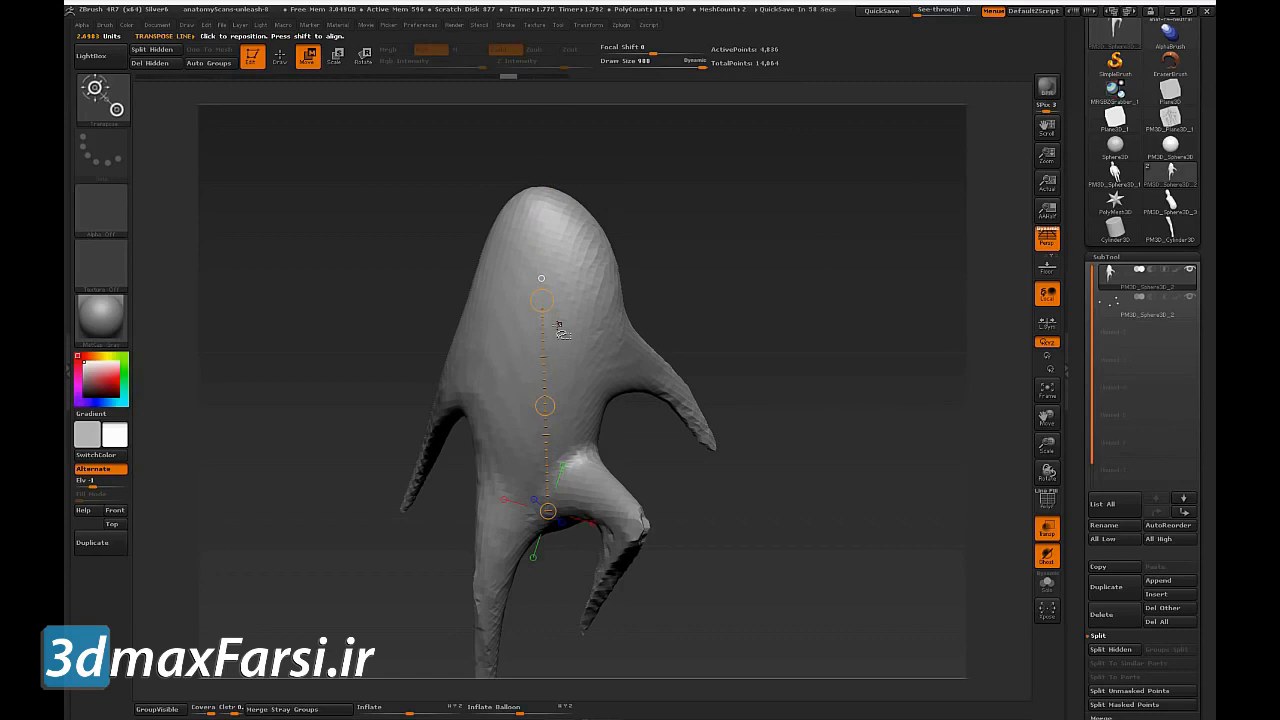
left_click_drag(548, 296, 557, 191)
mouse_move(783, 419)
left_mouse_down()
mouse_move(729, 423)
mouse_move(795, 423)
left_mouse_up()
Step: Draw a transpose line along the raised thigh from hip to knee and recalibrate the transpose units to it
mouse_move(848, 534)
left_mouse_down("alt")
mouse_move(844, 477)
mouse_move(884, 501)
mouse_move(860, 385)
left_mouse_up("alt")
left_click_drag(650, 321, 391, 415)
left_click_drag(418, 508, 424, 533)
left_click_drag(430, 456, 404, 470)
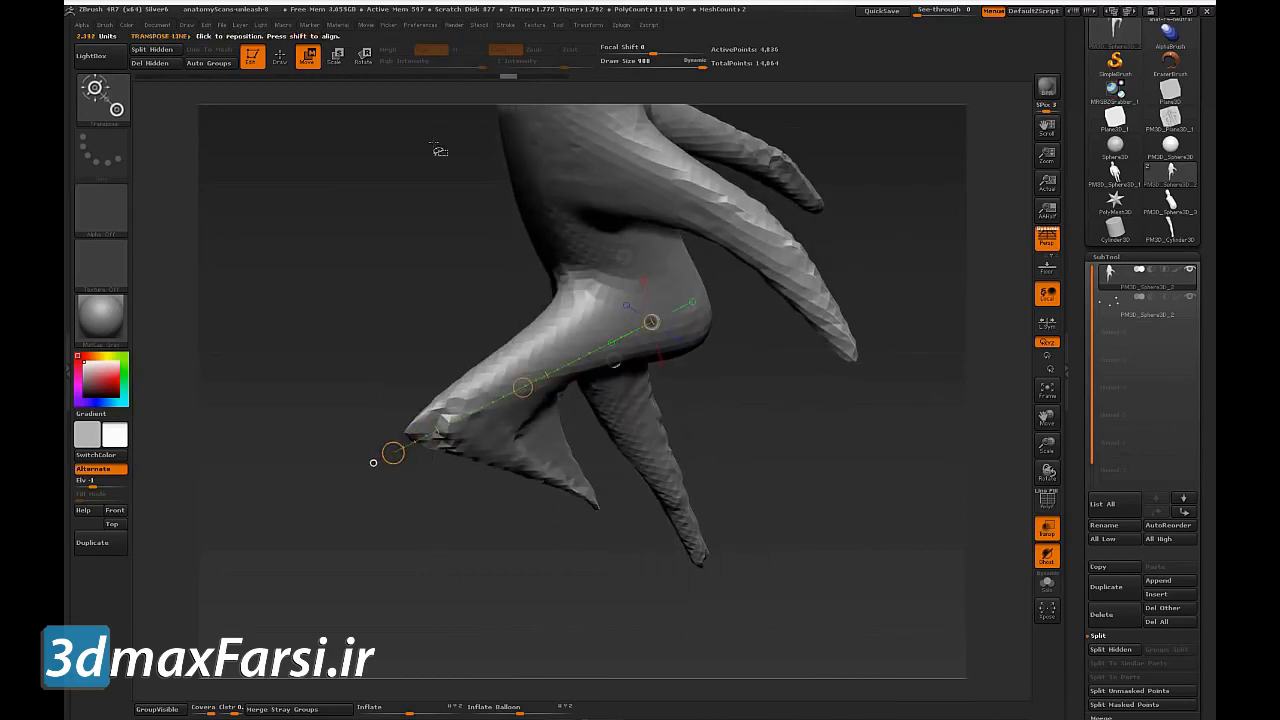
left_click(421, 26)
left_click(475, 381)
type("253.91403")
key("Return")
Step: Extend the transpose line from the pelvis through the torso to a point above the head
left_click_drag(750, 472, 818, 470)
left_click_drag(738, 356, 900, 498, "alt")
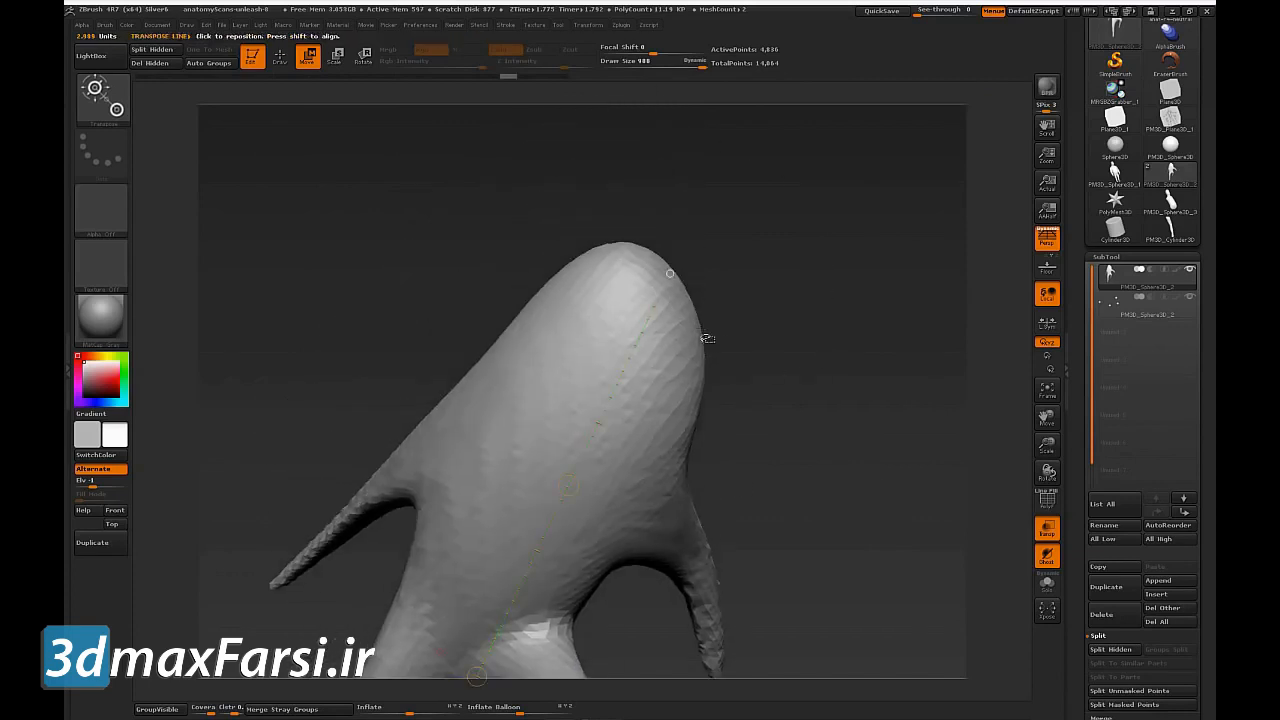
left_click_drag(670, 292, 731, 163)
left_click_drag(780, 220, 895, 357)
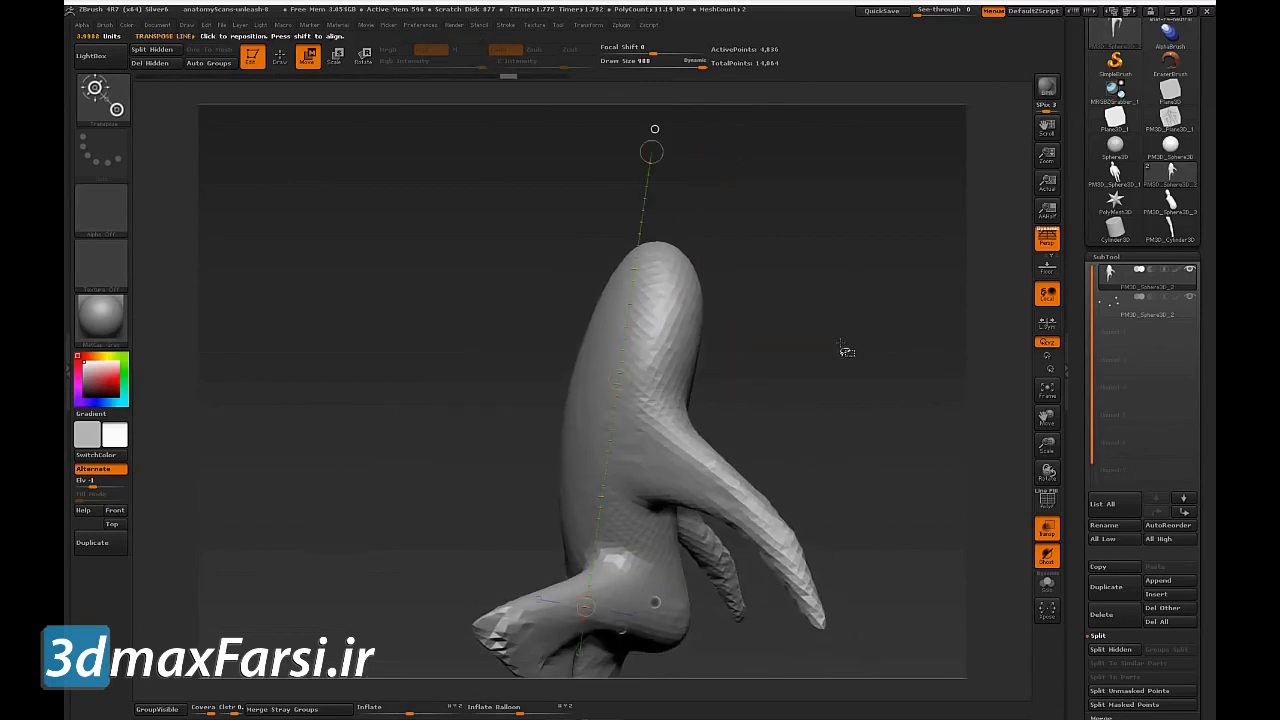
Step: Set the draw size to 1000 and pull the top of the head up to the transpose line's end with the Move brush
key("q")
key("s")
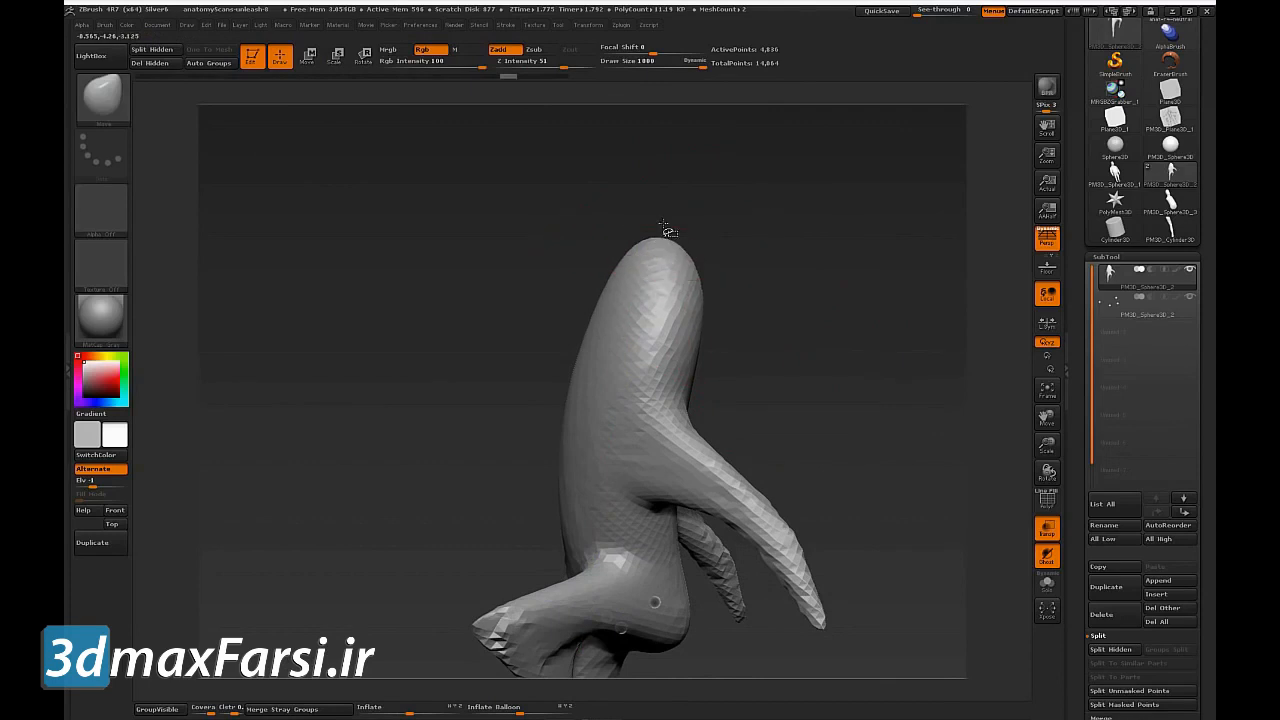
key("w")
key("q")
left_click_drag(671, 205, 679, 124)
key("w")
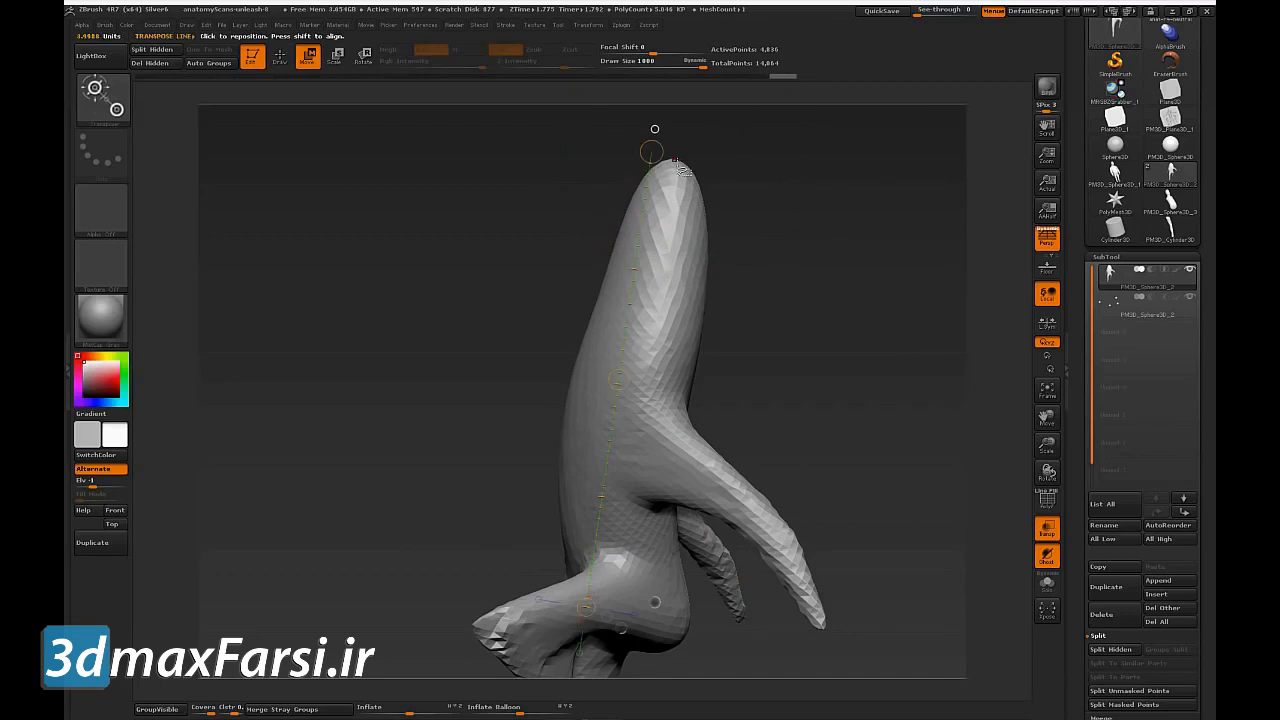
key("q")
Step: Reshape the stretched head, upper torso and shoulder area from several angles with the Move brush
mouse_move(745, 232)
left_mouse_down()
mouse_move(814, 280)
mouse_move(837, 329)
mouse_move(846, 309)
mouse_move(903, 360)
mouse_move(723, 264)
left_mouse_up()
key("s")
left_click_drag(695, 204, 707, 207)
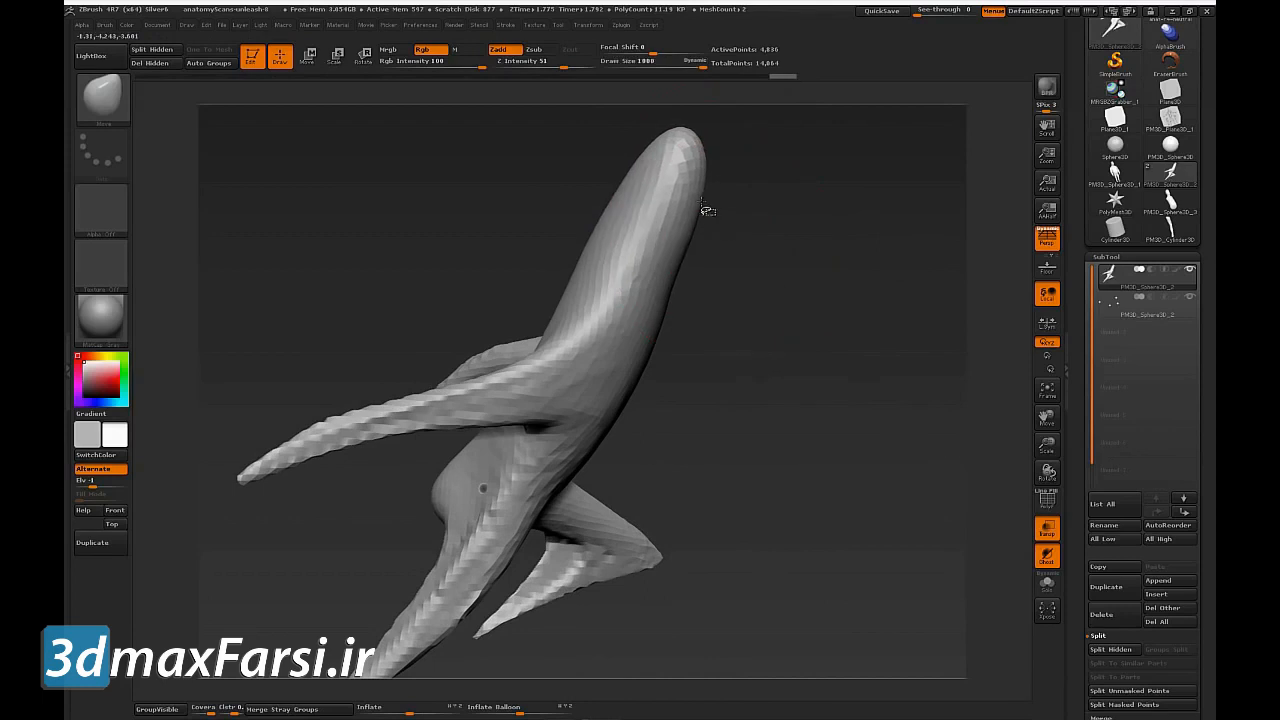
left_click_drag(698, 155, 692, 163)
left_click_drag(692, 248, 670, 272)
left_click_drag(777, 266, 842, 230)
left_click_drag(711, 257, 681, 265)
mouse_move(691, 324)
left_mouse_down()
mouse_move(688, 306)
mouse_move(690, 352)
left_mouse_up()
left_click_drag(604, 401, 613, 417)
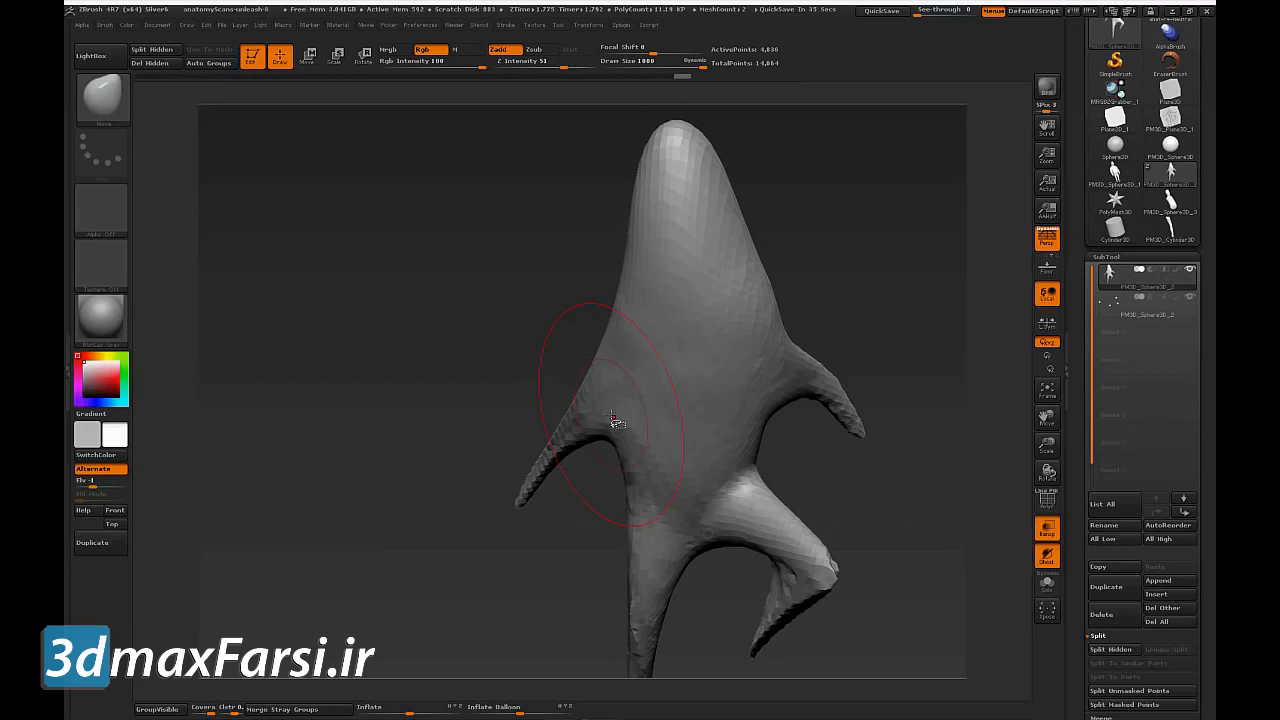
Step: Shorten the transpose line to about 2.6 units from the pelvis and sketch the target height of both shoulders
mouse_move(878, 380)
left_mouse_down()
mouse_move(938, 359)
mouse_move(834, 322)
mouse_move(861, 358)
left_mouse_up()
key("w")
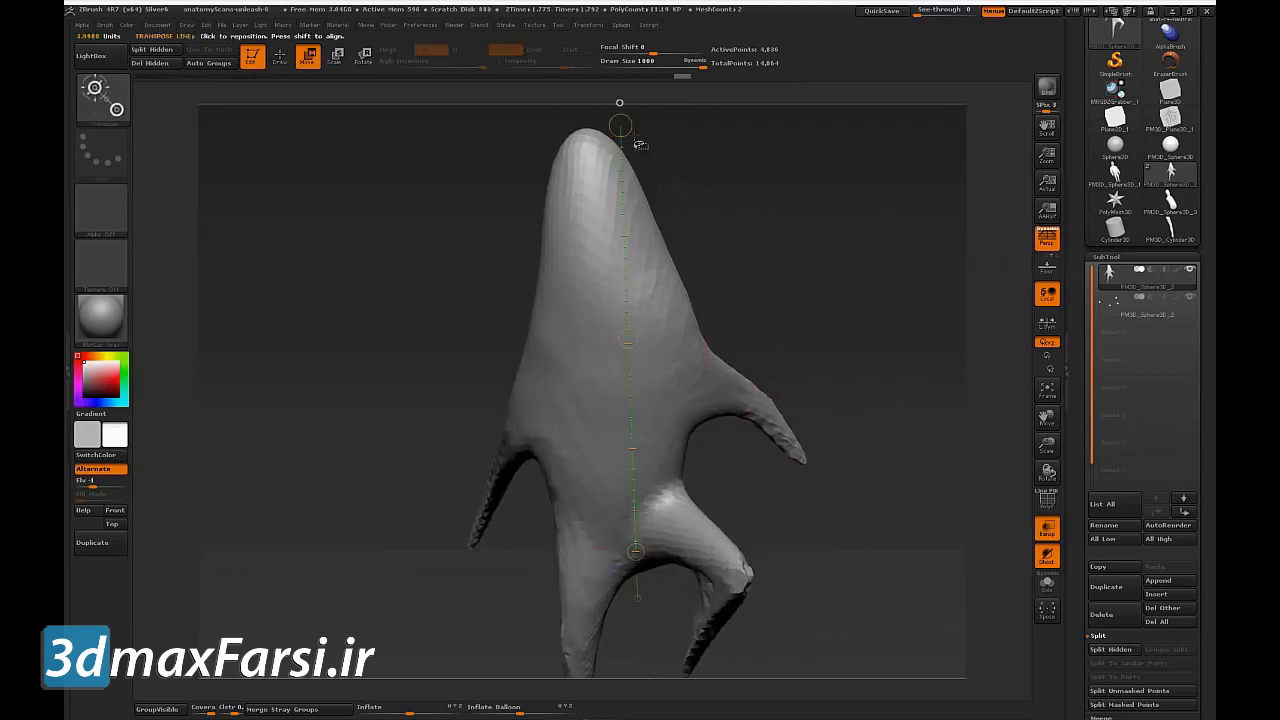
left_click_drag(629, 140, 641, 303)
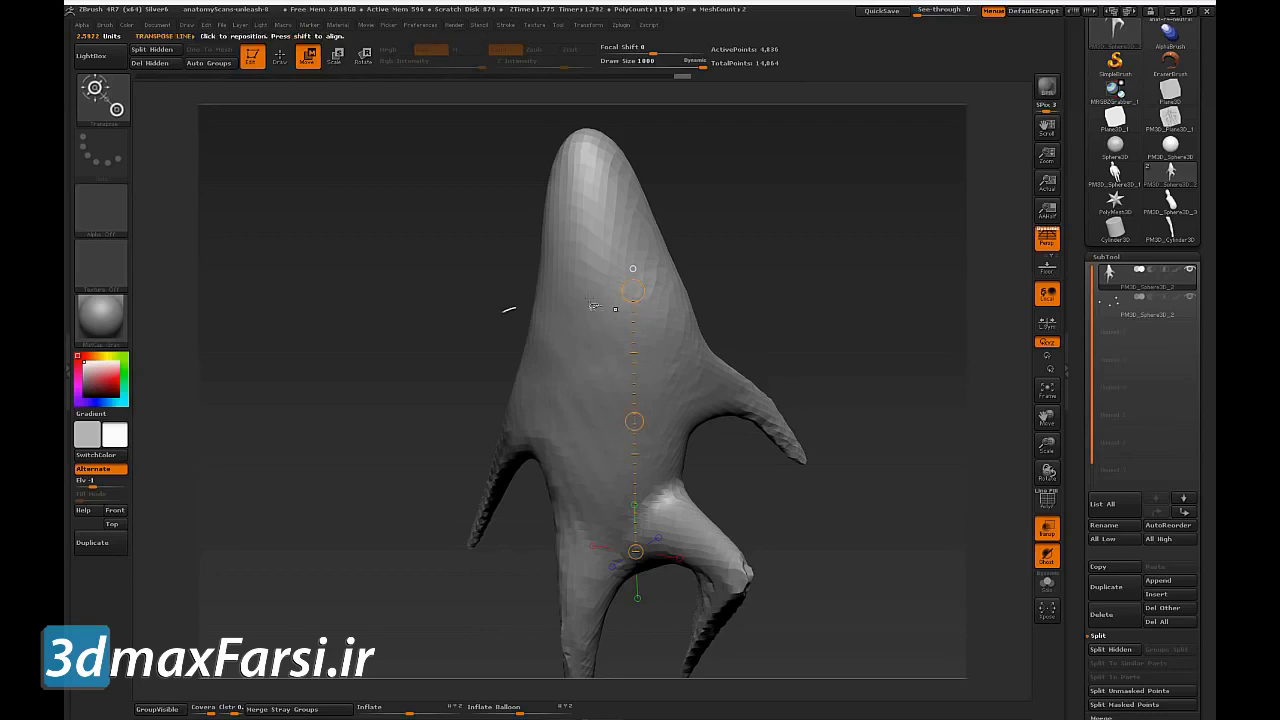
left_click_drag(723, 389, 744, 237)
mouse_move(543, 432)
left_mouse_down()
mouse_move(516, 314)
mouse_move(550, 306)
left_mouse_up()
key("Escape")
Step: Set the draw size to 315 and raise both shoulders towards the transpose line's end with the Move brush
key("q")
key("s")
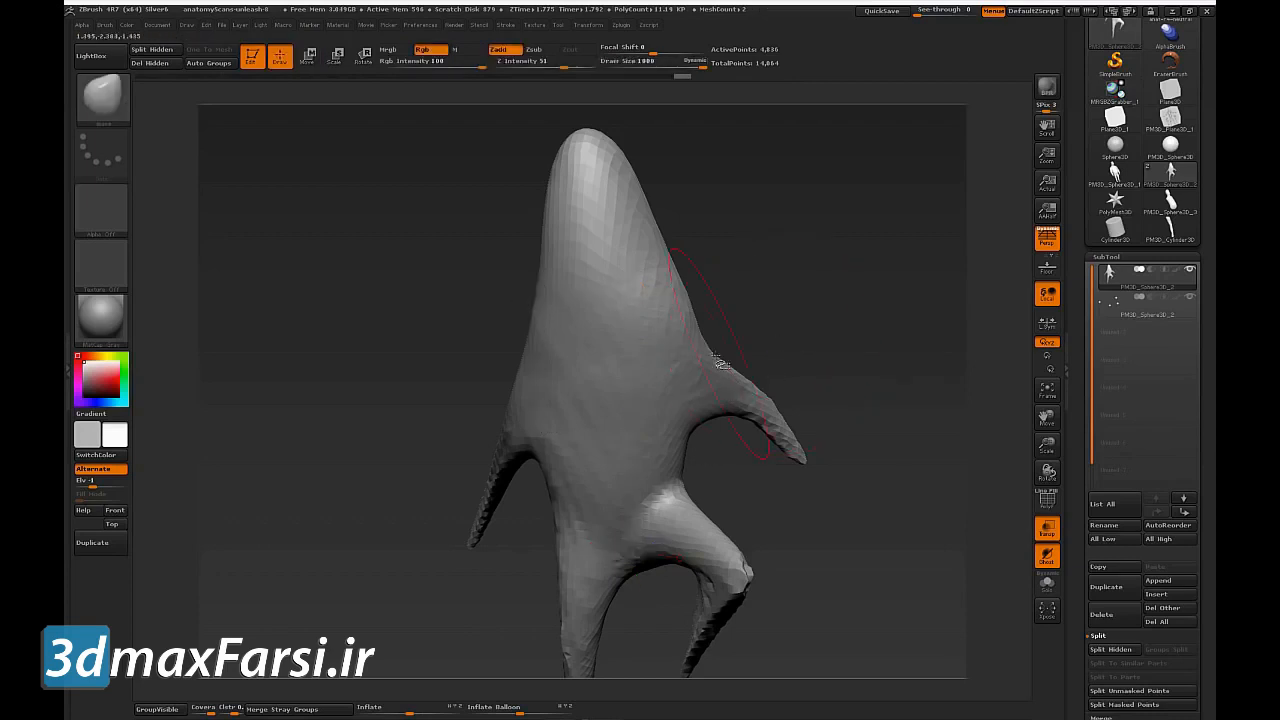
key("s")
left_click_drag(769, 284, 768, 284)
left_click_drag(713, 373, 710, 314)
left_click_drag(713, 386, 710, 340)
left_click_drag(524, 422, 518, 335)
key("w")
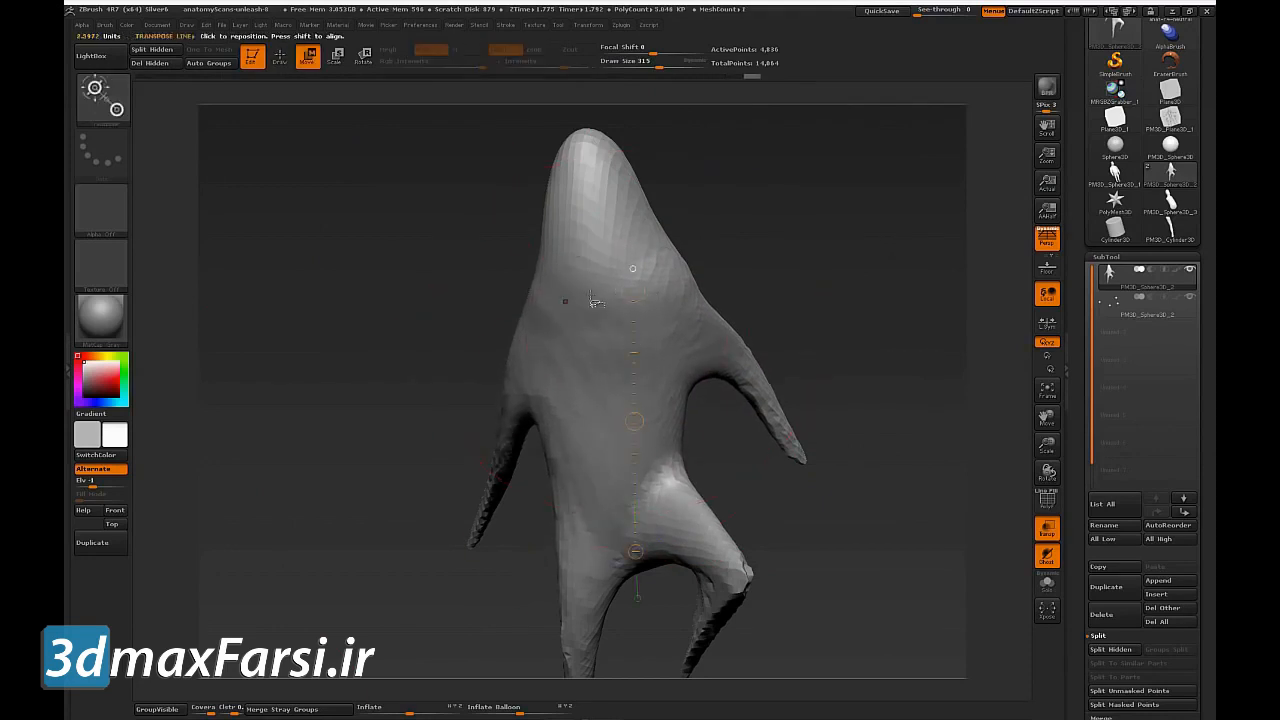
key("q")
left_click_drag(722, 322, 719, 312)
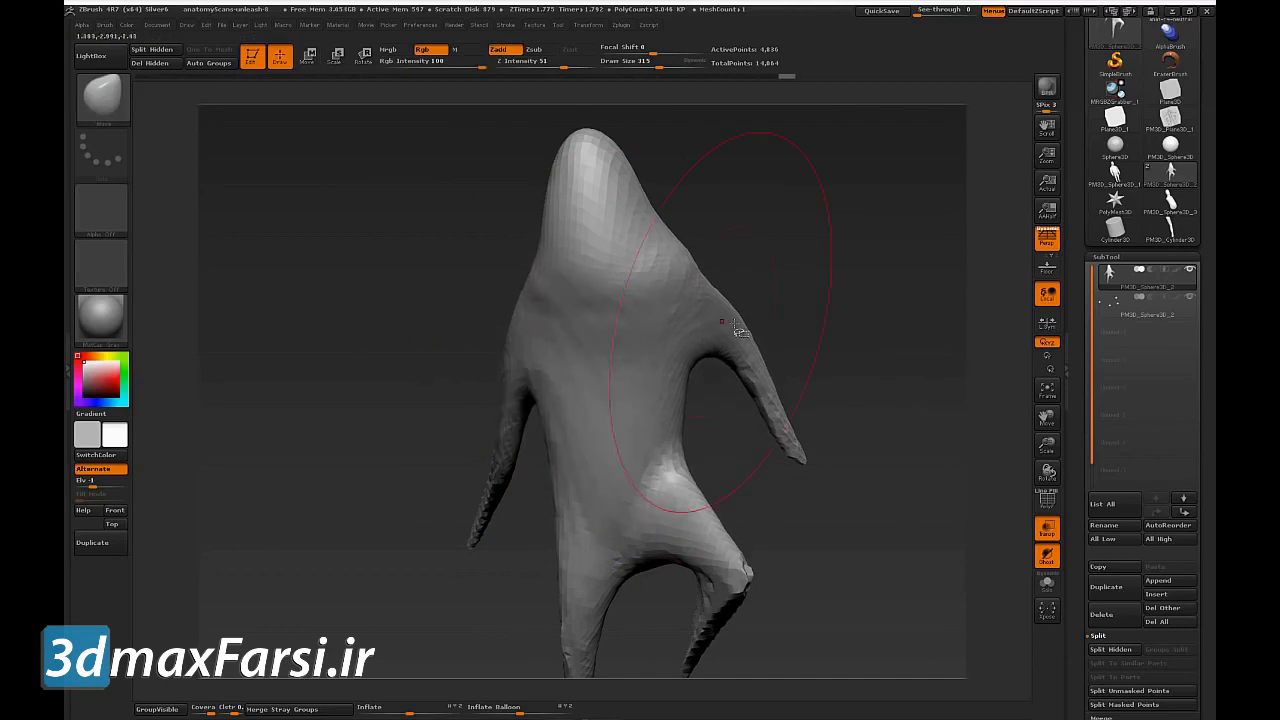
key("w")
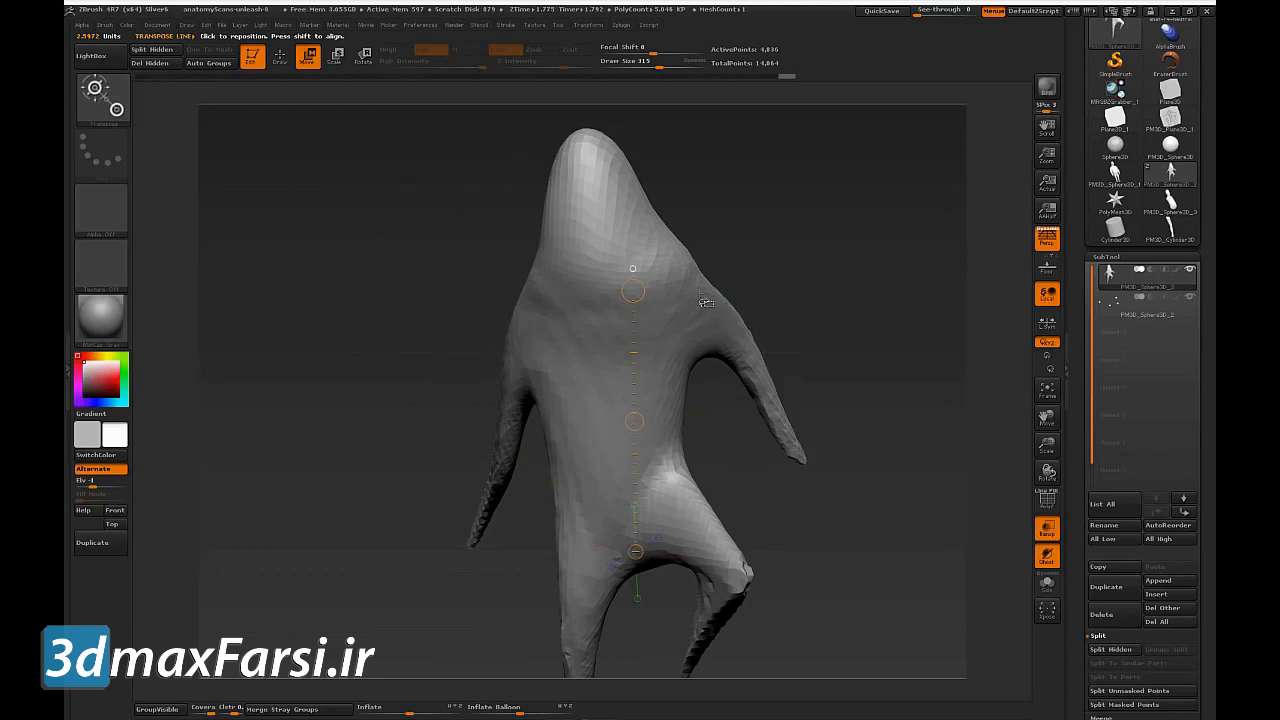
key("q")
Step: Mask the figure from the shoulders down, leaving the head and neck unmasked
mouse_move(788, 361)
left_mouse_down()
mouse_move(863, 414)
mouse_move(857, 397)
mouse_move(882, 367)
mouse_move(858, 406)
left_mouse_up()
mouse_move(427, 187)
left_mouse_down("ctrl")
mouse_move(729, 357)
mouse_move(673, 342)
mouse_move(690, 339)
mouse_move(630, 339)
left_mouse_up("ctrl")
left_click(771, 363, "ctrl")
Step: Narrow the unmasked head and neck from several angles with the Move brush, adjusting the draw size, and smooth the neck
key("s")
key("s")
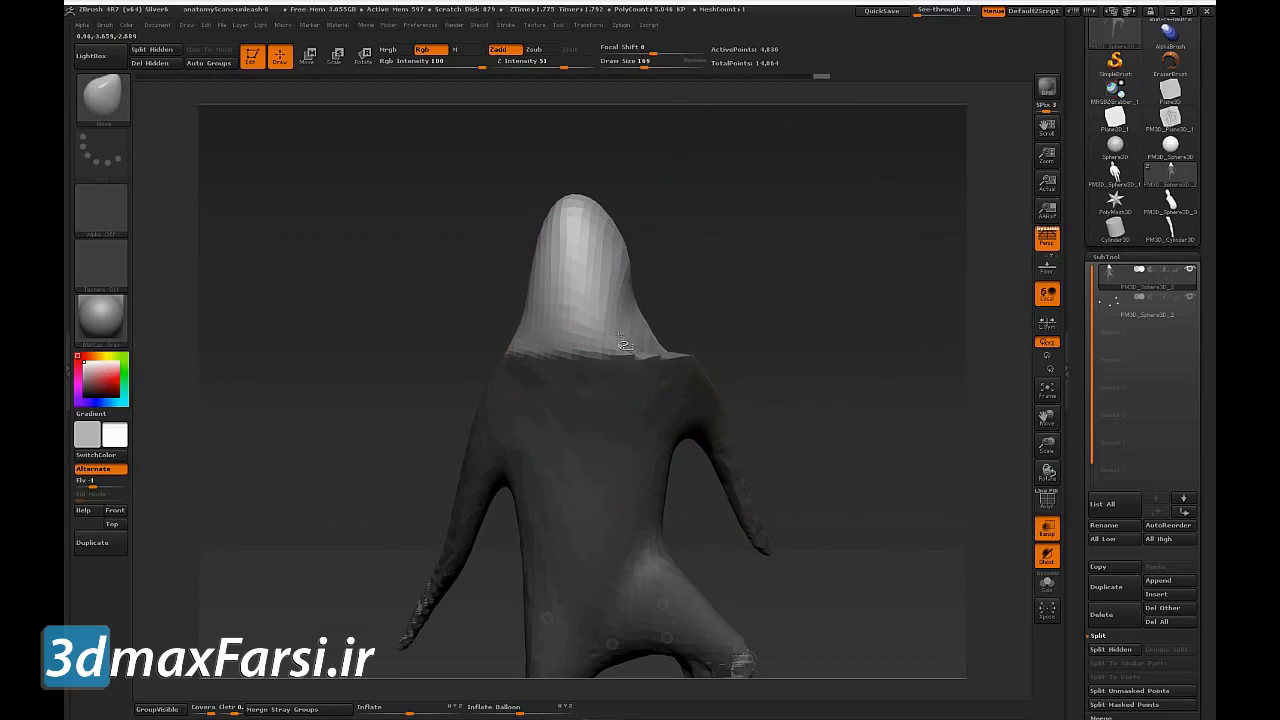
left_click_drag(510, 340, 570, 338)
left_click_drag(731, 331, 733, 341)
left_click_drag(597, 340, 542, 338)
left_click_drag(480, 342, 558, 342)
mouse_move(712, 353)
left_mouse_down()
mouse_move(634, 360)
mouse_move(590, 337)
left_mouse_up()
key("s")
mouse_move(745, 322)
left_mouse_down()
mouse_move(774, 338)
mouse_move(740, 357)
mouse_move(645, 338)
mouse_move(674, 322)
mouse_move(643, 325)
left_mouse_up()
key("s")
left_click_drag(556, 326, 585, 322)
left_click_drag(568, 326, 594, 277, "shift")
mouse_move(728, 202)
left_mouse_down()
mouse_move(752, 262)
mouse_move(754, 220)
left_mouse_up()
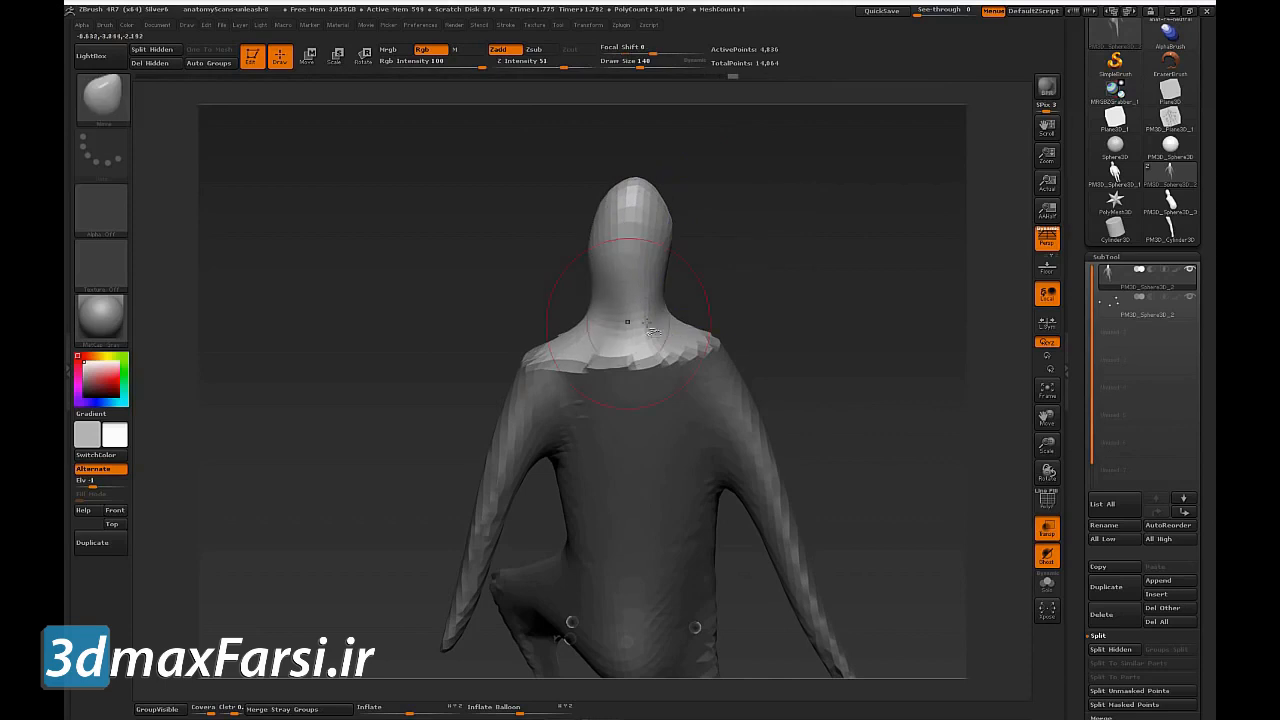
Step: Shape the profile of the skull, face and neck with the Move brush at a draw size of 123
left_click_drag(755, 322, 790, 323)
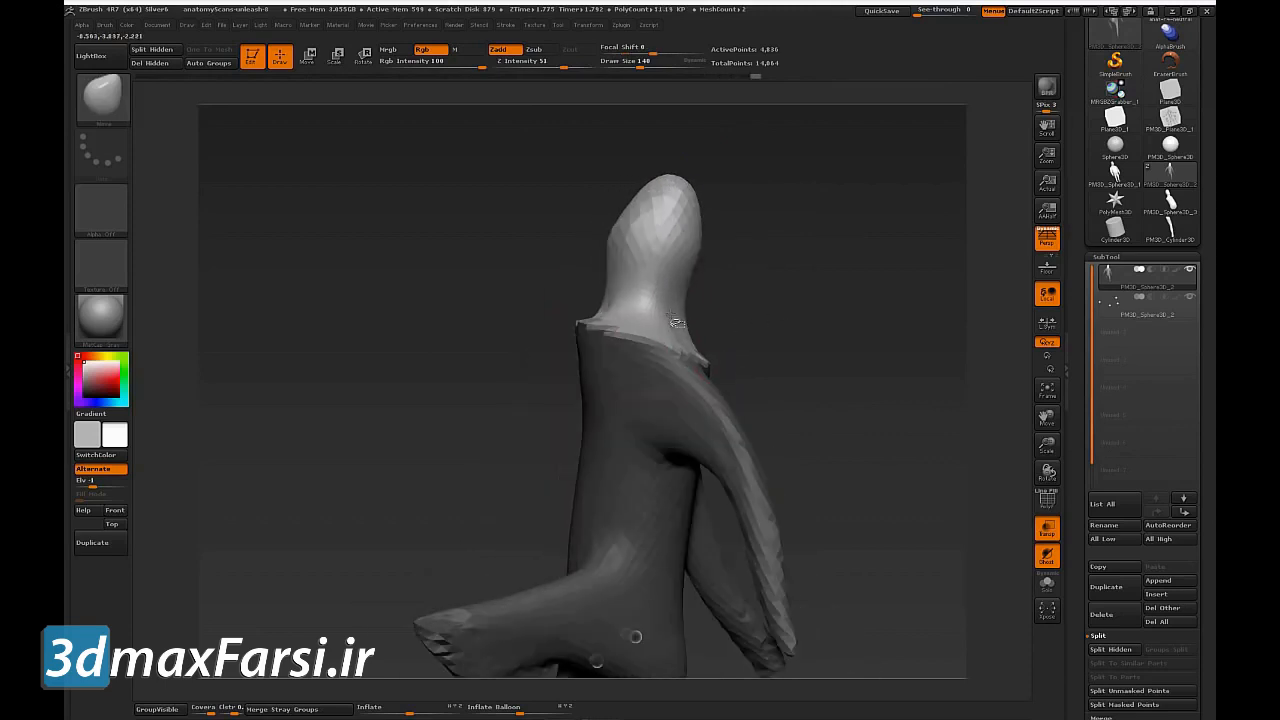
key("s")
left_click(603, 292)
mouse_move(606, 290)
left_mouse_down()
mouse_move(584, 273)
mouse_move(608, 214)
left_mouse_up()
key("s")
left_click(607, 270)
mouse_move(701, 235)
left_mouse_down()
mouse_move(718, 235)
mouse_move(712, 264)
mouse_move(741, 247)
mouse_move(750, 270)
mouse_move(694, 276)
mouse_move(711, 224)
left_mouse_up()
left_click_drag(718, 275, 709, 272)
mouse_move(865, 226)
left_mouse_down()
mouse_move(940, 220)
mouse_move(914, 251)
mouse_move(809, 291)
left_mouse_up()
left_click_drag(638, 310, 630, 308)
Step: Clear the mask and smooth the transition between the neck and the shoulders
left_click(850, 320, "ctrl")
mouse_move(859, 335)
left_mouse_down("ctrl")
mouse_move(874, 360)
mouse_move(862, 359)
left_mouse_up("ctrl")
mouse_move(629, 335)
left_mouse_down("shift")
mouse_move(690, 410)
mouse_move(677, 374)
mouse_move(649, 426)
mouse_move(640, 358)
left_mouse_up("shift")
mouse_move(758, 402)
left_mouse_down()
mouse_move(684, 390)
mouse_move(748, 377)
left_mouse_up()
mouse_move(854, 380)
left_mouse_down()
mouse_move(786, 368)
mouse_move(900, 357)
mouse_move(929, 323)
mouse_move(877, 337)
mouse_move(896, 364)
left_mouse_up()
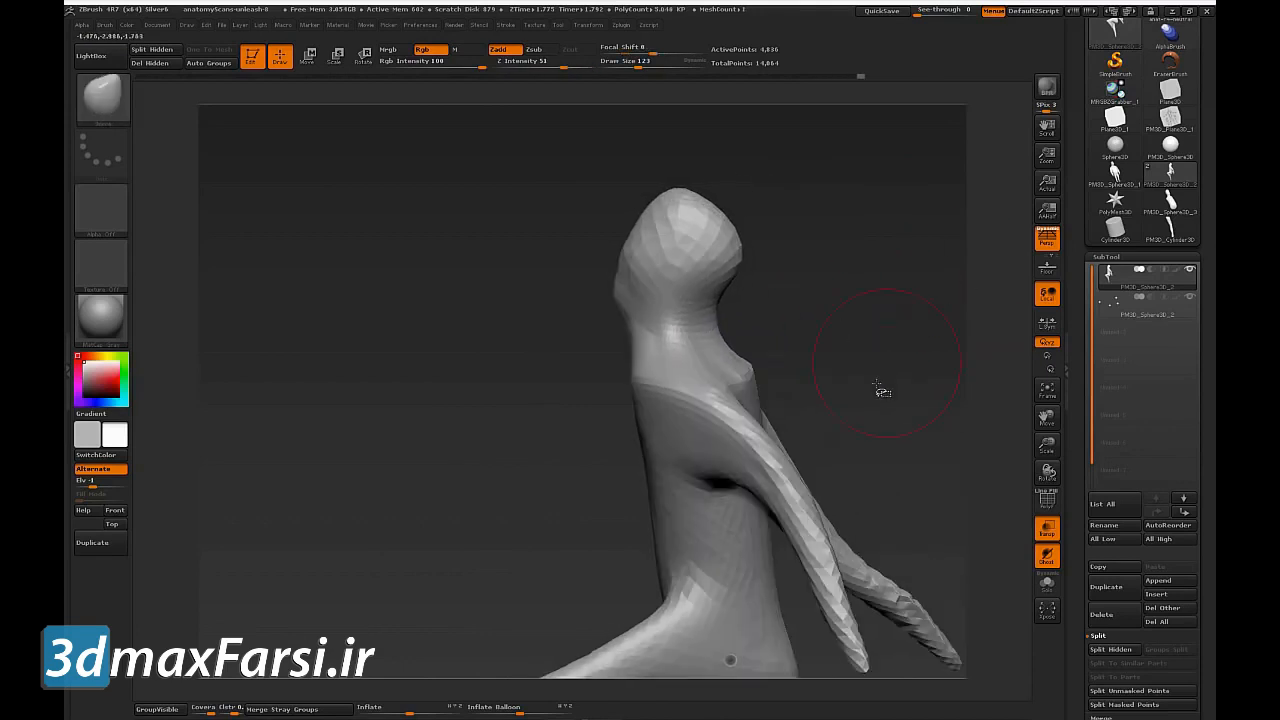
Step: Sketch the contour lines of the shoulder girdle over the upper torso
key("ctrl+shift")
mouse_move(651, 341)
left_mouse_down()
mouse_move(700, 384)
mouse_move(680, 345)
mouse_move(843, 367)
mouse_move(922, 312)
left_mouse_up()
left_click_drag(670, 396, 809, 307)
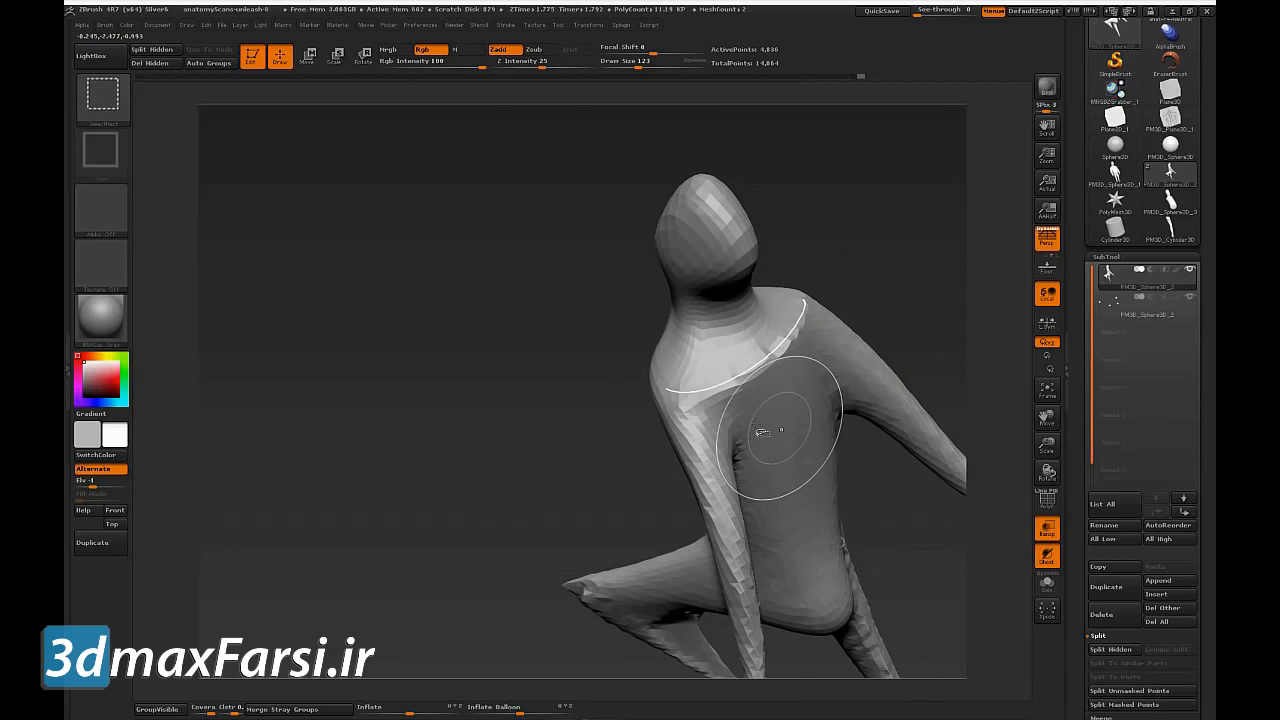
mouse_move(681, 397)
left_mouse_down()
mouse_move(733, 386)
mouse_move(768, 420)
left_mouse_up()
left_click_drag(802, 310, 808, 383)
left_click_drag(752, 395, 770, 430)
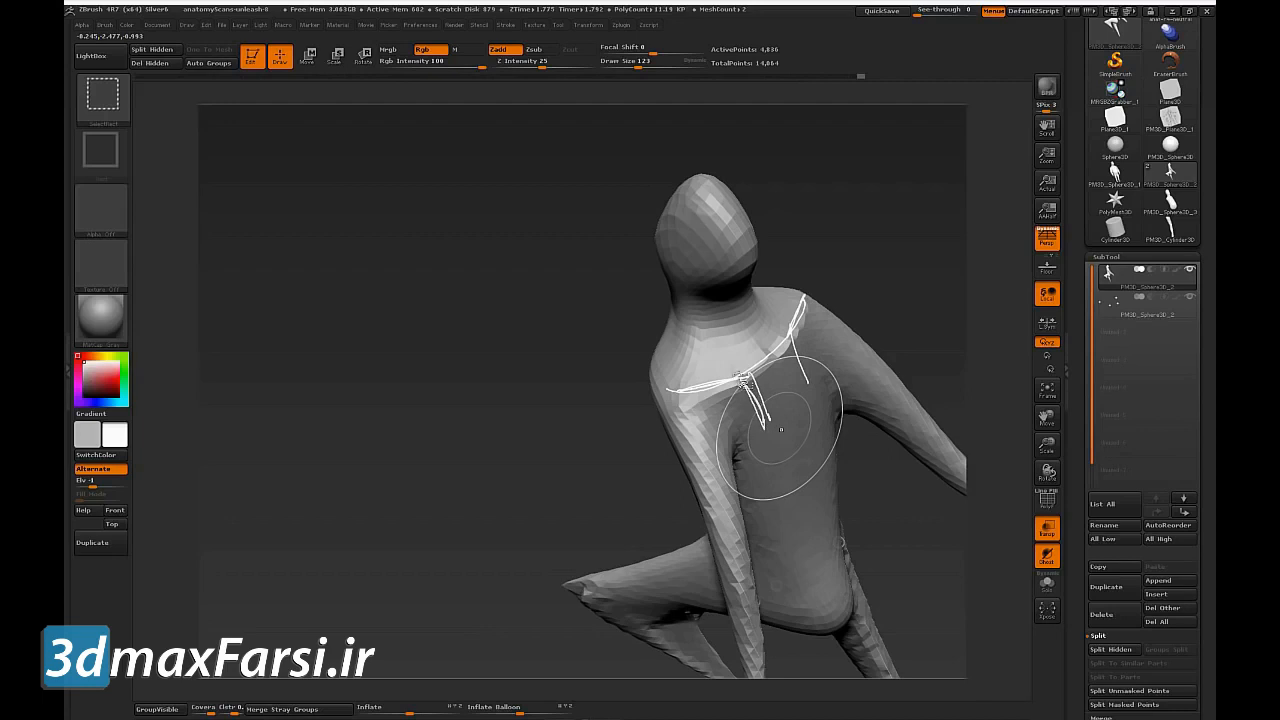
mouse_move(745, 380)
left_mouse_down()
mouse_move(730, 352)
mouse_move(660, 360)
mouse_move(673, 402)
left_mouse_up()
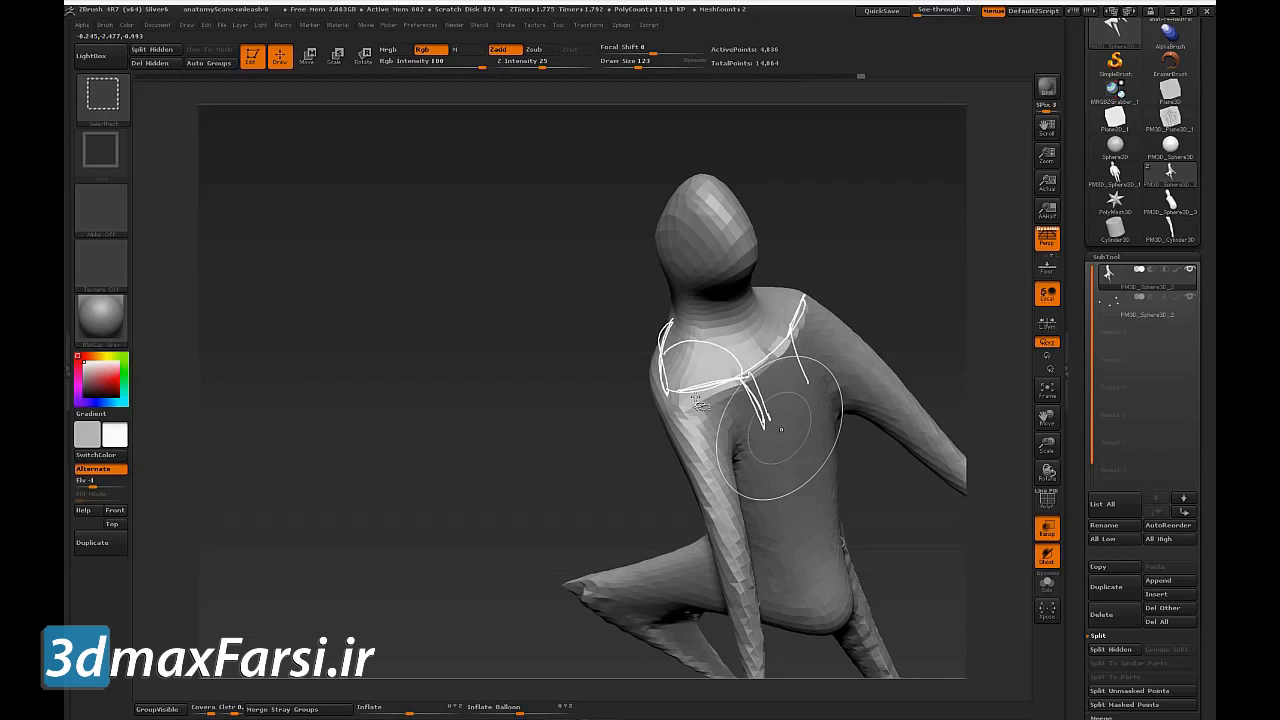
Step: Sketch the shoulder line, the neck muscle lines and the jaw and throat contour over the side view
mouse_move(914, 309)
left_mouse_down()
mouse_move(909, 297)
mouse_move(900, 368)
left_mouse_up()
mouse_move(909, 370)
left_mouse_down()
mouse_move(895, 368)
mouse_move(893, 388)
left_mouse_up()
mouse_move(765, 365)
left_mouse_down("ctrl+shift")
mouse_move(760, 390)
mouse_move(703, 385)
mouse_move(651, 402)
left_mouse_up("ctrl+shift")
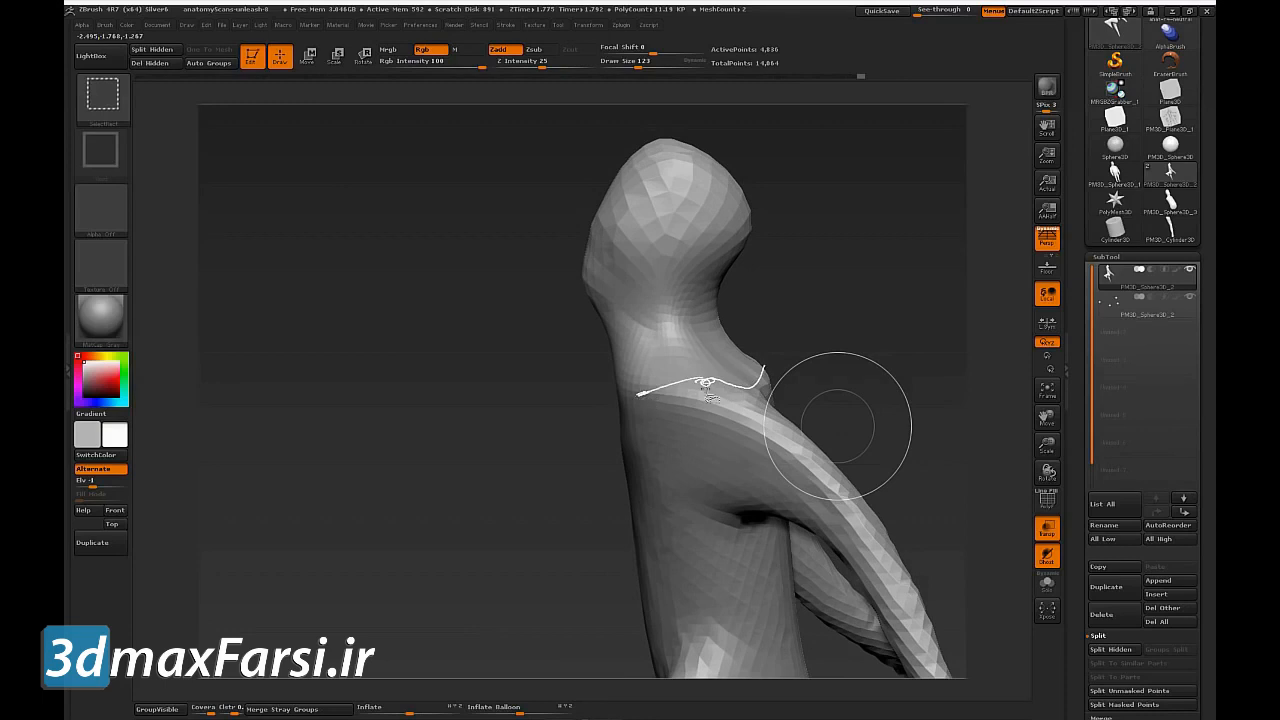
left_click_drag(764, 378, 708, 352, "ctrl+shift")
mouse_move(683, 346)
left_mouse_down("ctrl+shift")
mouse_move(651, 382)
mouse_move(728, 352)
mouse_move(760, 378)
mouse_move(670, 380)
mouse_move(752, 386)
left_mouse_up("ctrl+shift")
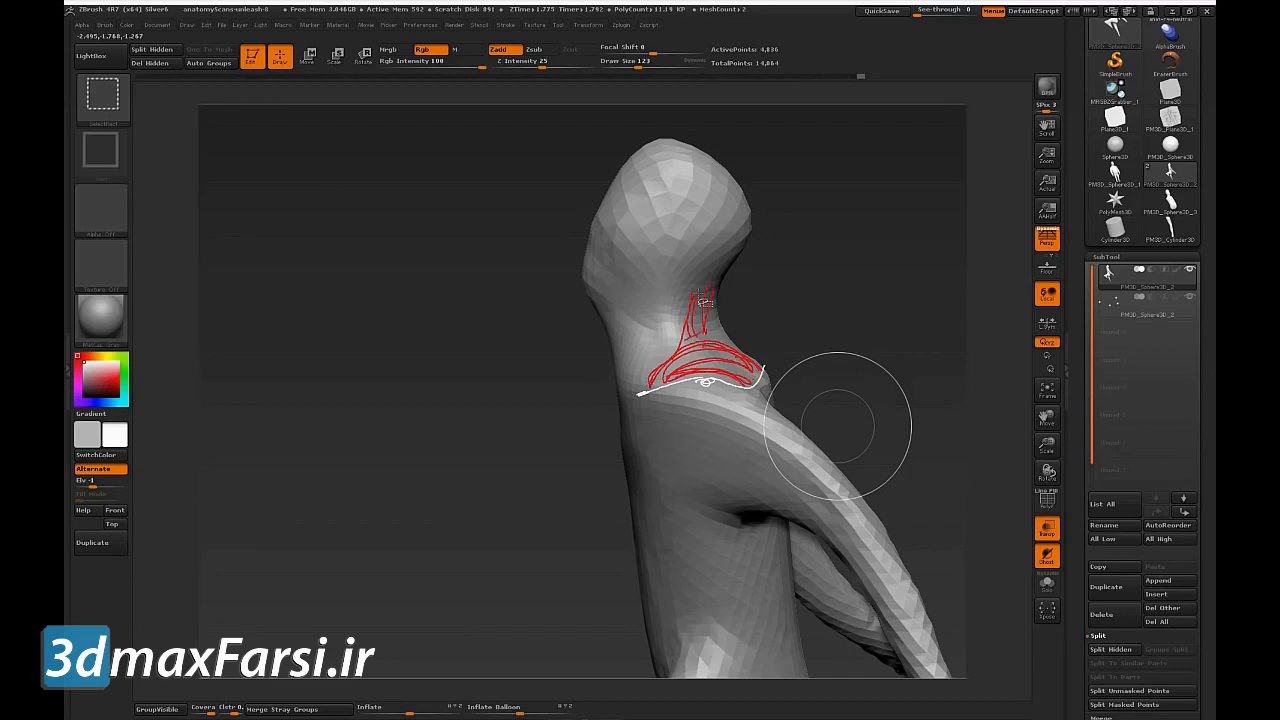
mouse_move(671, 267)
left_mouse_down()
mouse_move(632, 369)
mouse_move(679, 277)
left_mouse_up()
left_click_drag(579, 284, 638, 301)
mouse_move(662, 271)
left_mouse_down()
mouse_move(612, 326)
mouse_move(628, 322)
left_mouse_up()
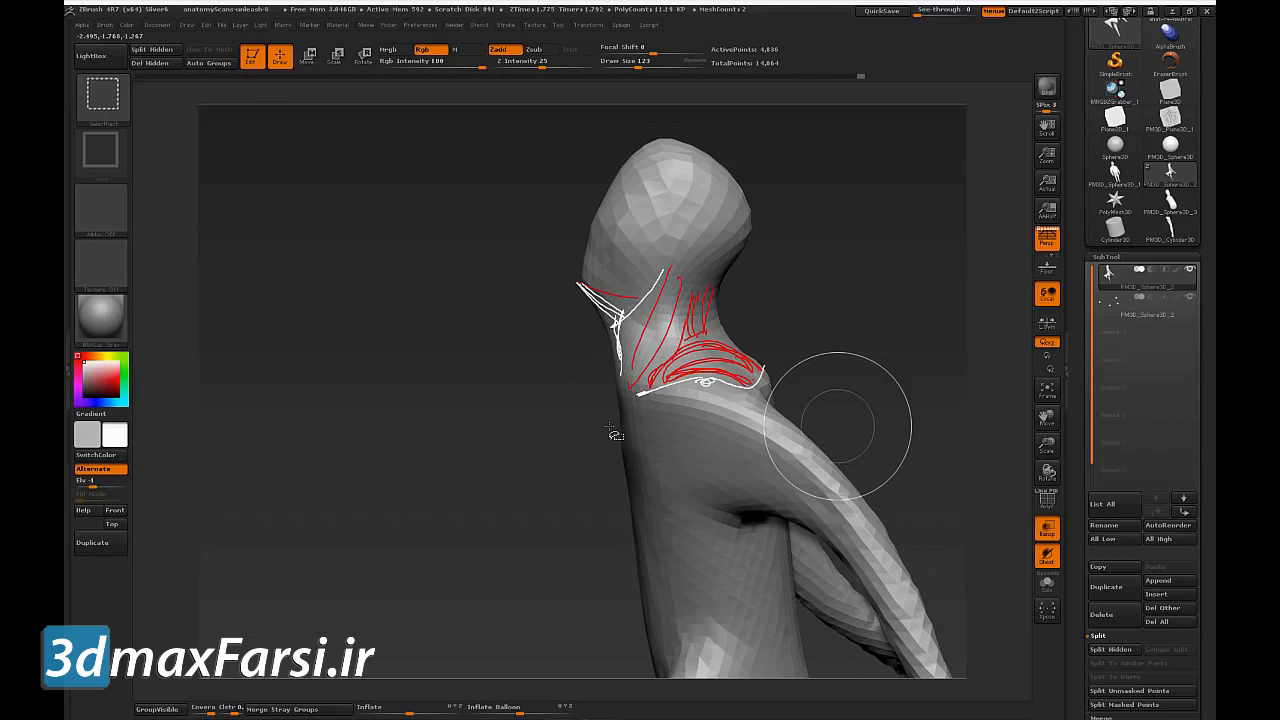
Step: View the figure from above with the head hidden and sketch both shoulder points and the curves connecting them
mouse_move(900, 391)
left_mouse_down()
mouse_move(937, 397)
mouse_move(903, 385)
mouse_move(914, 429)
mouse_move(943, 423)
mouse_move(949, 471)
mouse_move(929, 457)
mouse_move(934, 409)
mouse_move(966, 457)
mouse_move(786, 543)
mouse_move(851, 294)
mouse_move(596, 503)
mouse_move(597, 520)
mouse_move(806, 514)
mouse_move(763, 489)
mouse_move(899, 444)
mouse_move(905, 469)
left_mouse_up()
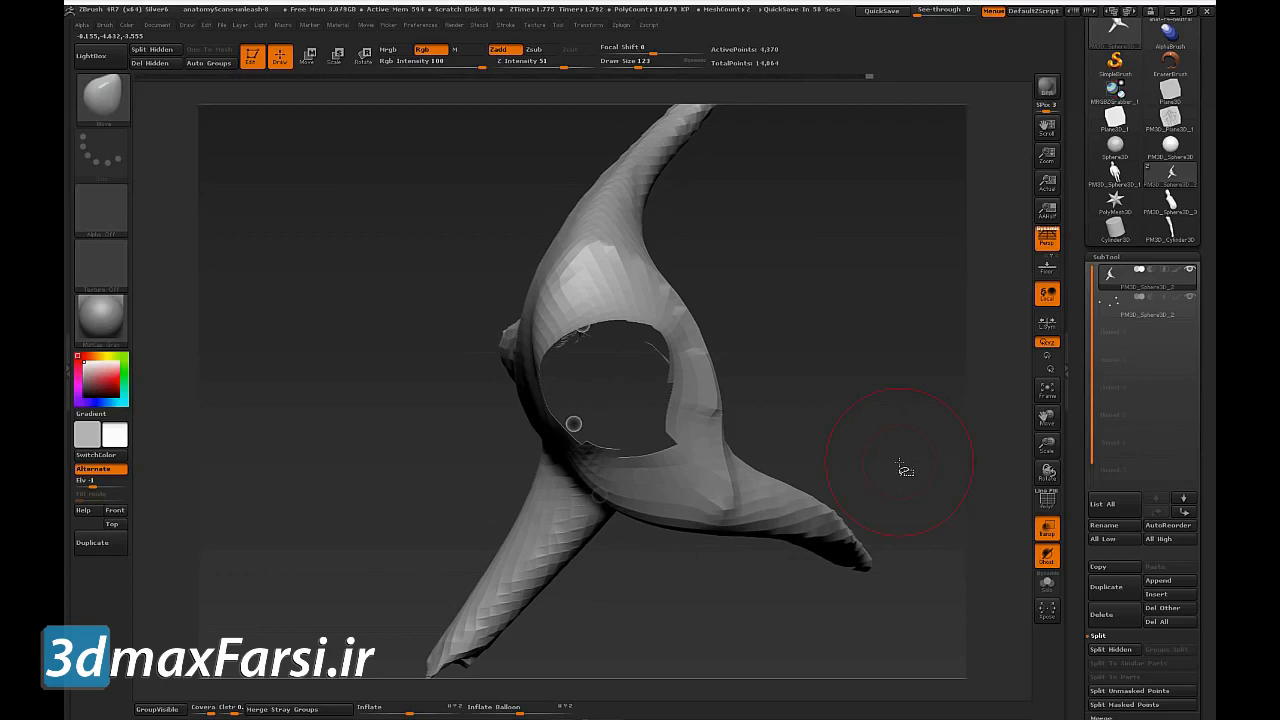
key("ctrl+shift")
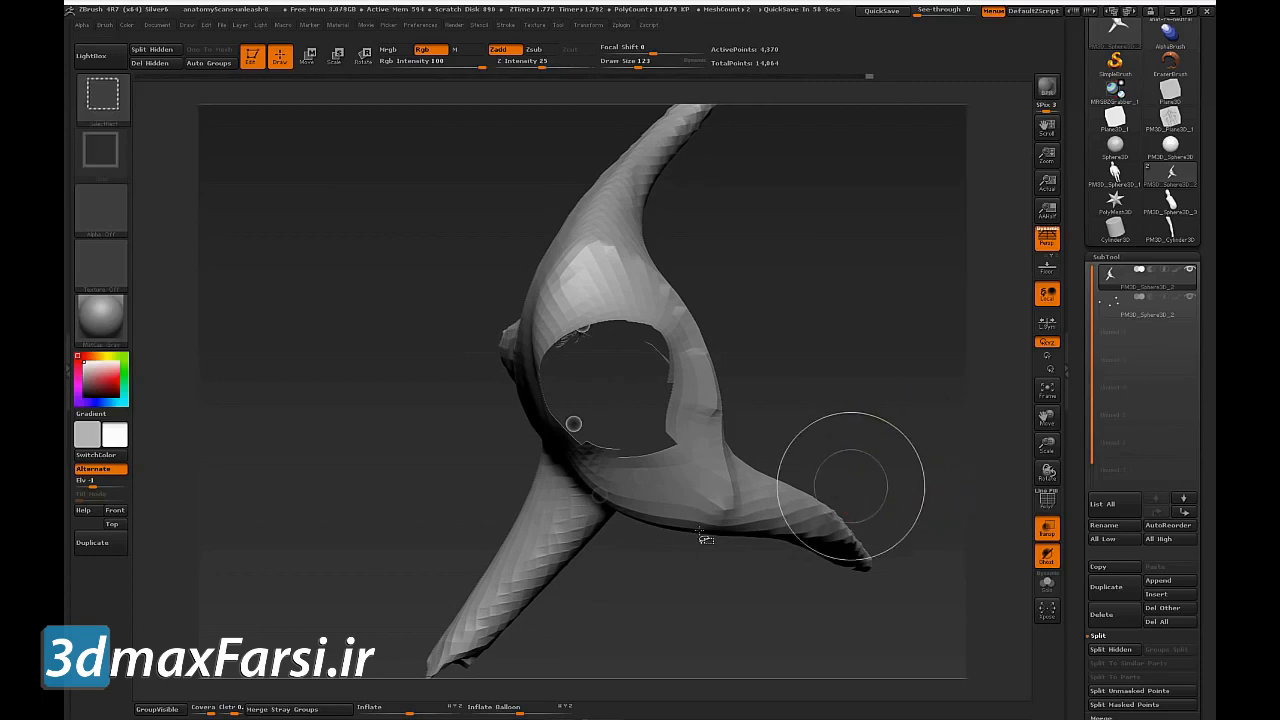
mouse_move(614, 246)
left_mouse_down()
mouse_move(690, 306)
mouse_move(715, 384)
mouse_move(700, 498)
left_mouse_up()
mouse_move(606, 258)
left_mouse_down()
mouse_move(600, 249)
mouse_move(604, 260)
left_mouse_up()
left_click_drag(699, 498, 722, 496)
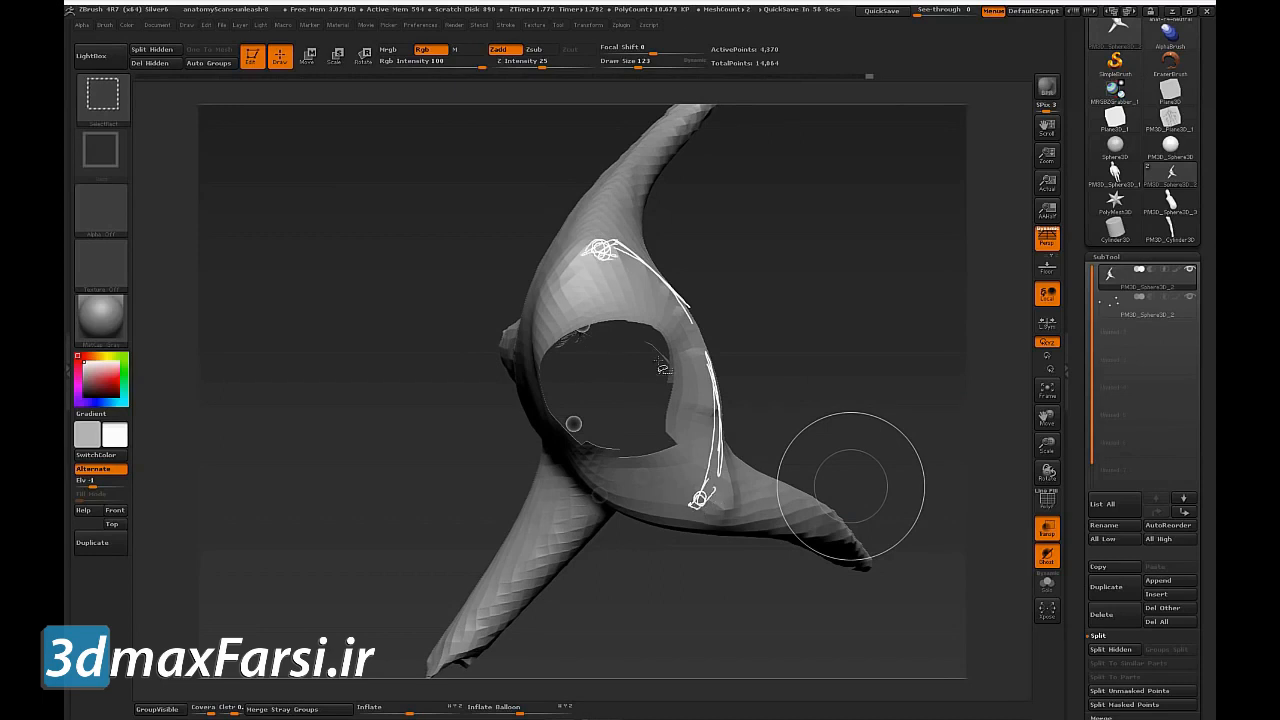
mouse_move(600, 256)
left_mouse_down()
mouse_move(541, 367)
mouse_move(577, 449)
mouse_move(667, 505)
left_mouse_up()
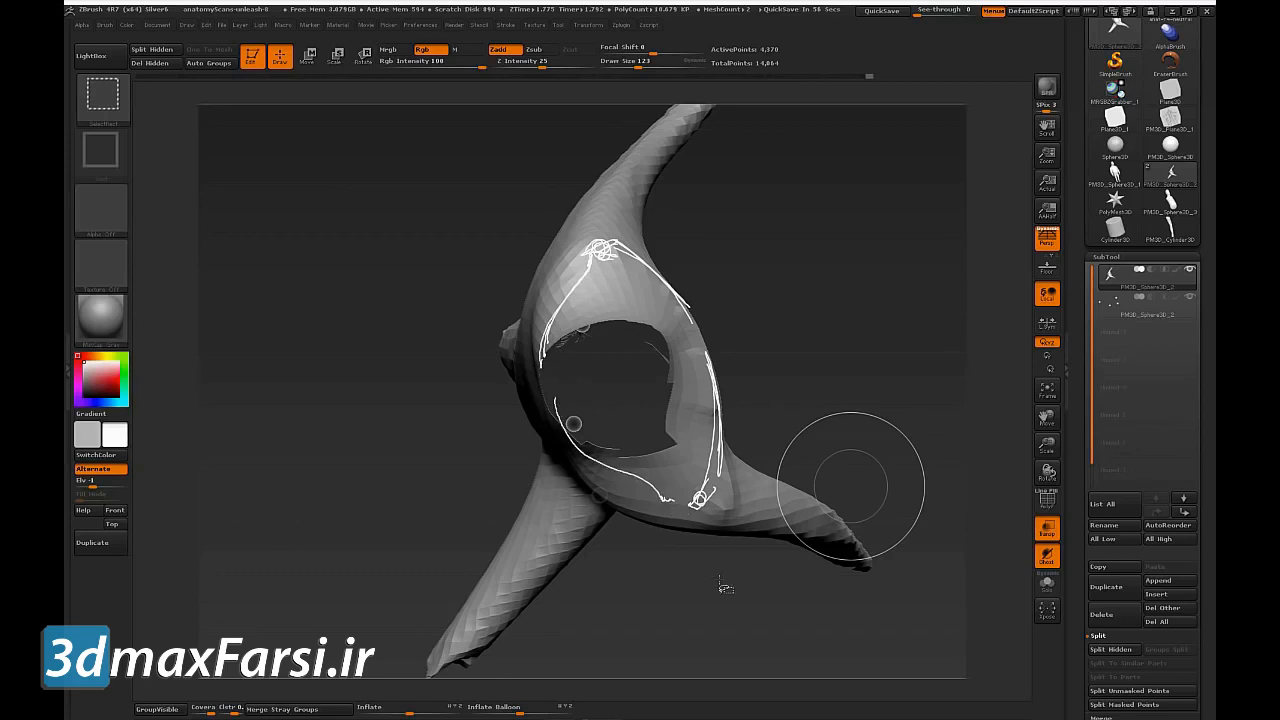
Step: Mark the shoulder width with a line between both shoulder points and write "1.5+" beside it
left_click_drag(648, 526, 768, 458)
left_click_drag(545, 272, 737, 210)
mouse_move(587, 184)
left_mouse_down()
mouse_move(649, 357)
mouse_move(571, 138)
left_mouse_up()
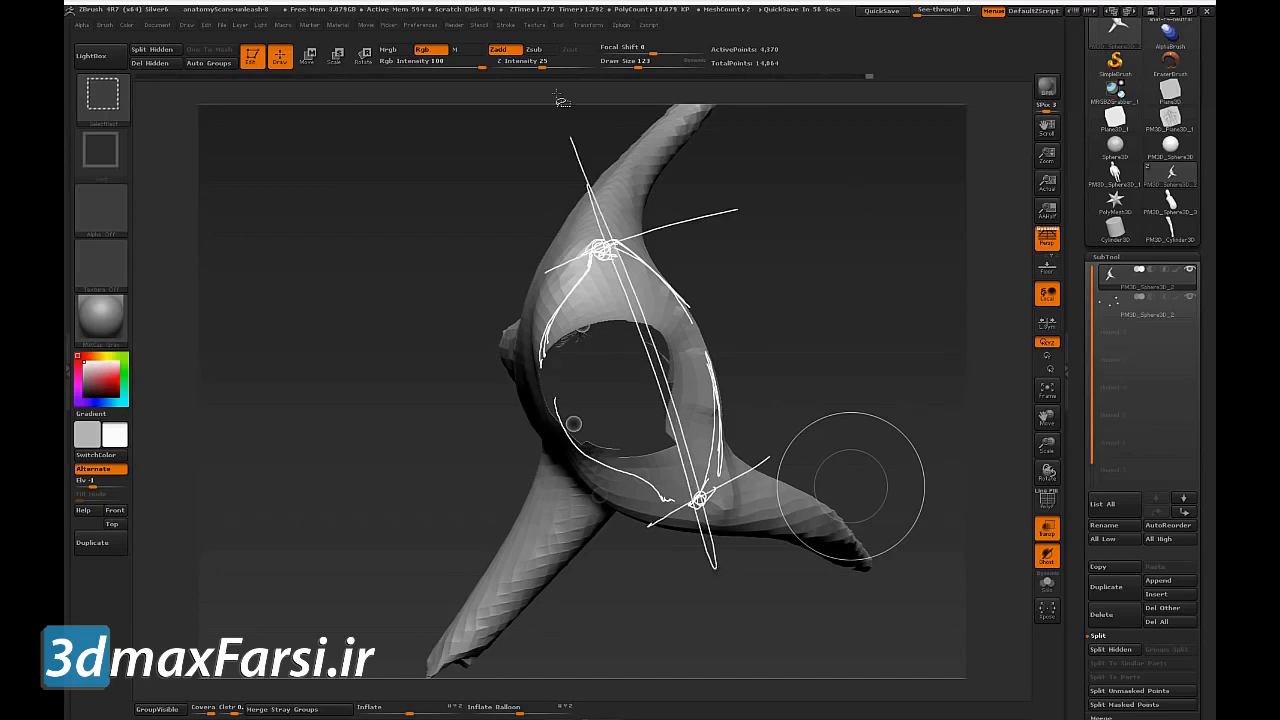
mouse_move(757, 316)
left_mouse_down()
mouse_move(753, 282)
mouse_move(794, 289)
mouse_move(796, 306)
mouse_move(812, 268)
left_mouse_up()
left_click(778, 306)
mouse_move(844, 267)
left_mouse_down()
mouse_move(843, 287)
mouse_move(856, 270)
left_mouse_up()
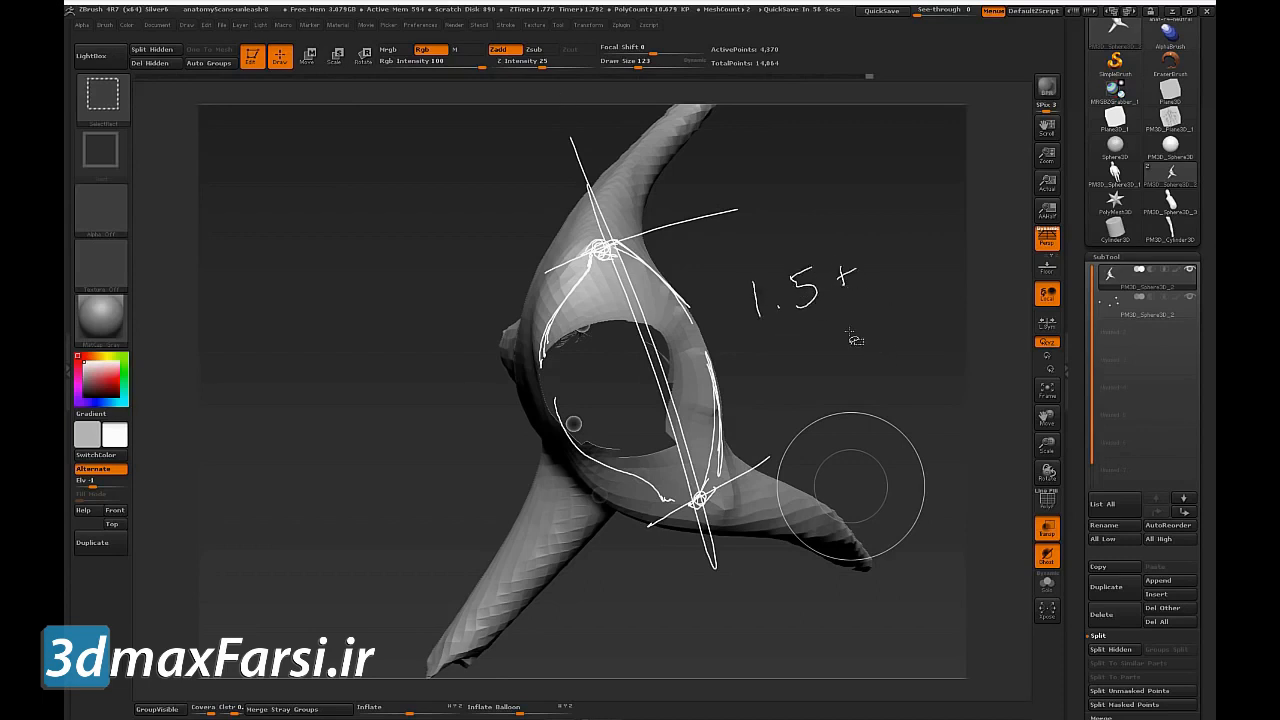
Step: Sketch construction lines in front of the shoulder, write "1.75" below the first width value, and clear the annotations
mouse_move(566, 418)
left_mouse_down()
mouse_move(543, 411)
mouse_move(497, 285)
mouse_move(548, 408)
mouse_move(505, 262)
mouse_move(625, 258)
mouse_move(600, 242)
left_mouse_up()
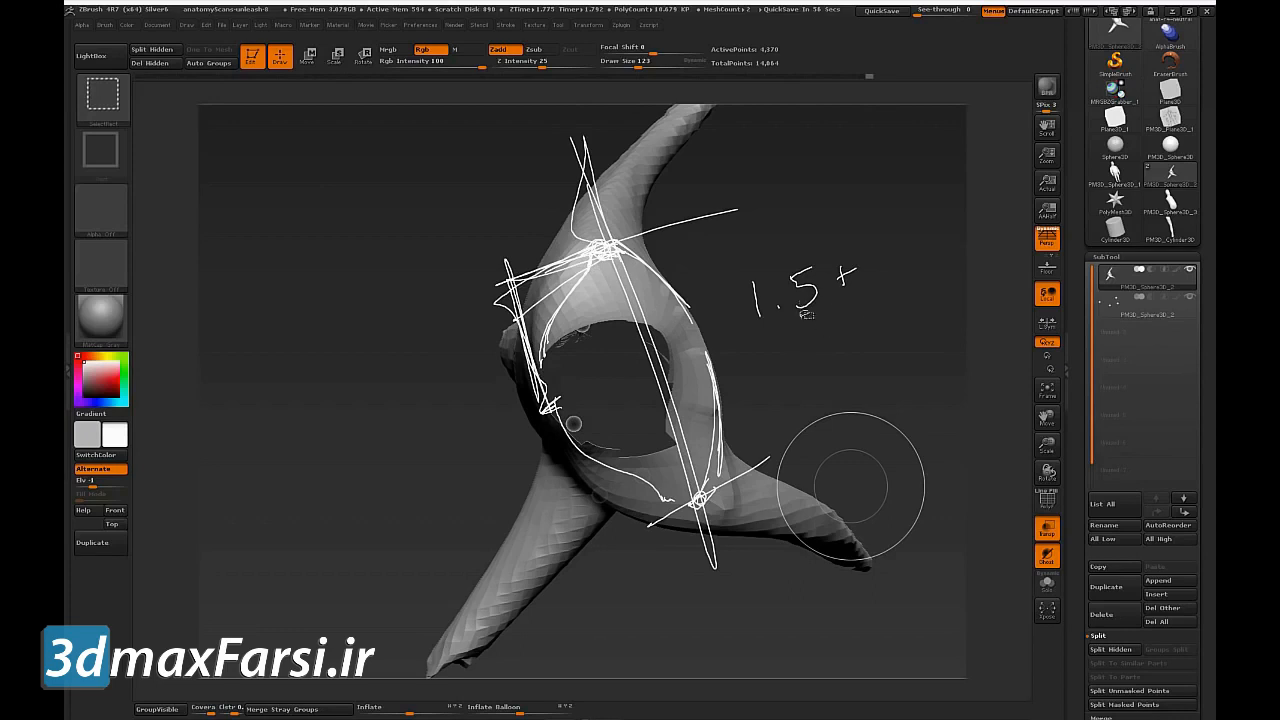
mouse_move(807, 322)
left_mouse_down()
mouse_move(812, 350)
mouse_move(872, 330)
mouse_move(870, 342)
left_mouse_up()
left_click(837, 387)
left_click(865, 372)
left_click(893, 339)
left_click_drag(893, 340, 890, 352)
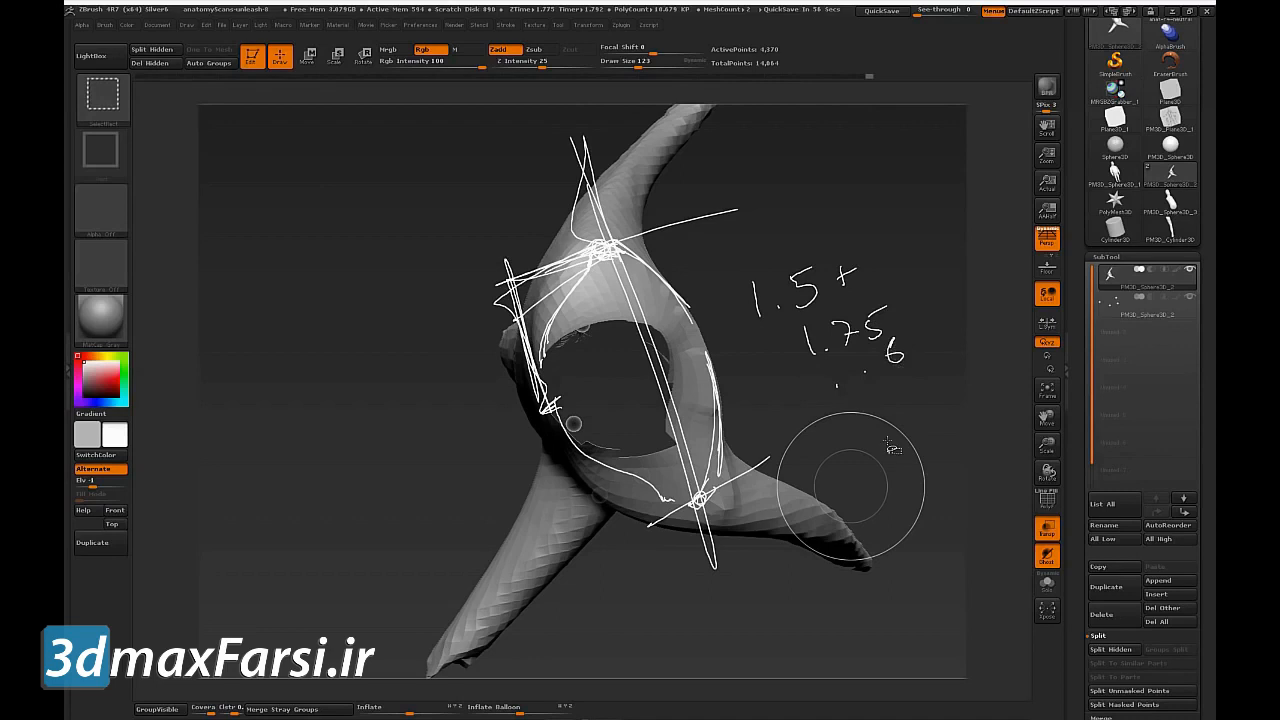
key("Escape")
Step: Draw a transpose line about 1.6 units long from one shoulder point to the other and mark both ends
left_click_drag(879, 417, 856, 390)
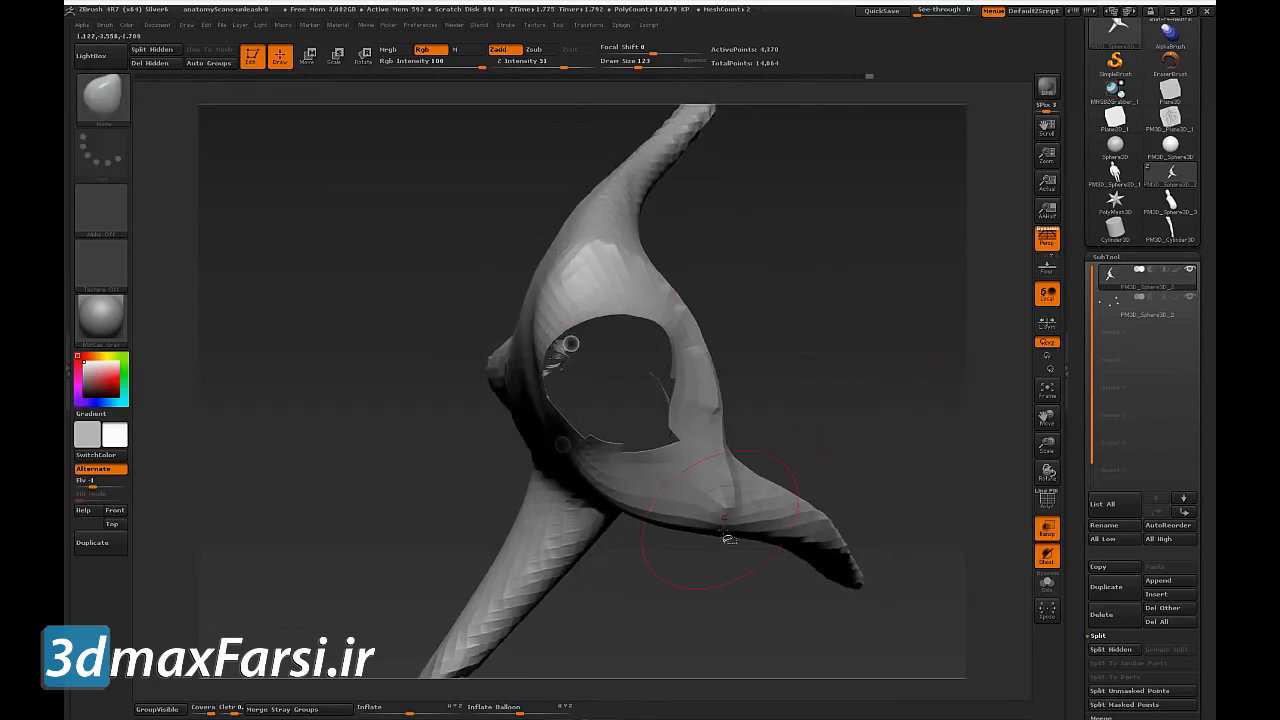
key("w")
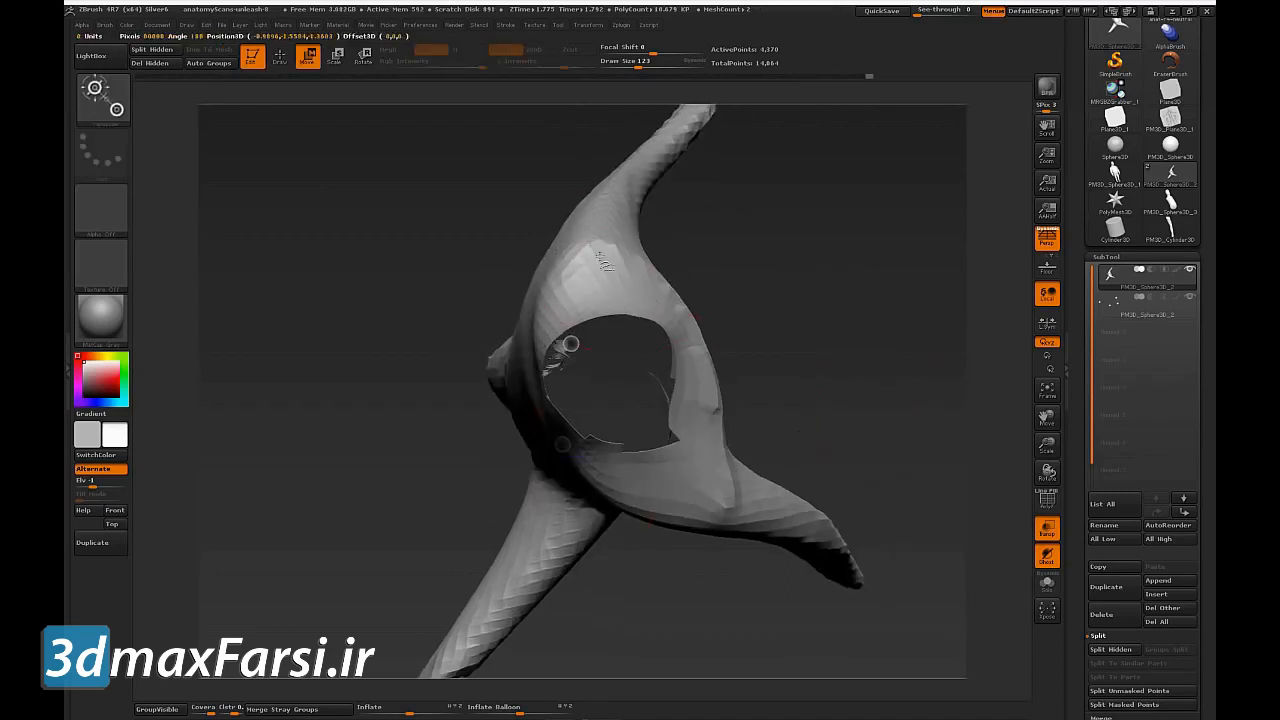
left_click_drag(704, 484, 712, 512)
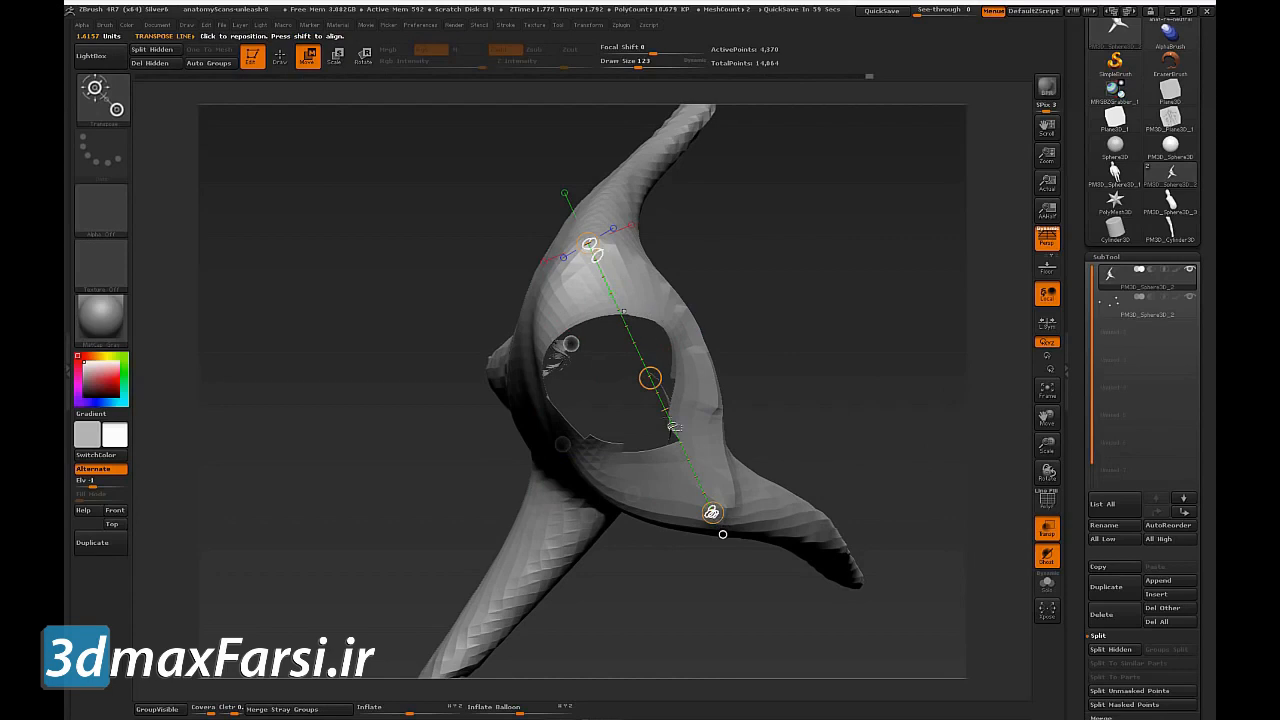
Step: Sketch the back contour between the shoulder points, circle the neck opening over the transpose line, and clear the annotations
left_click_drag(596, 252, 688, 305)
left_click_drag(726, 510, 723, 393)
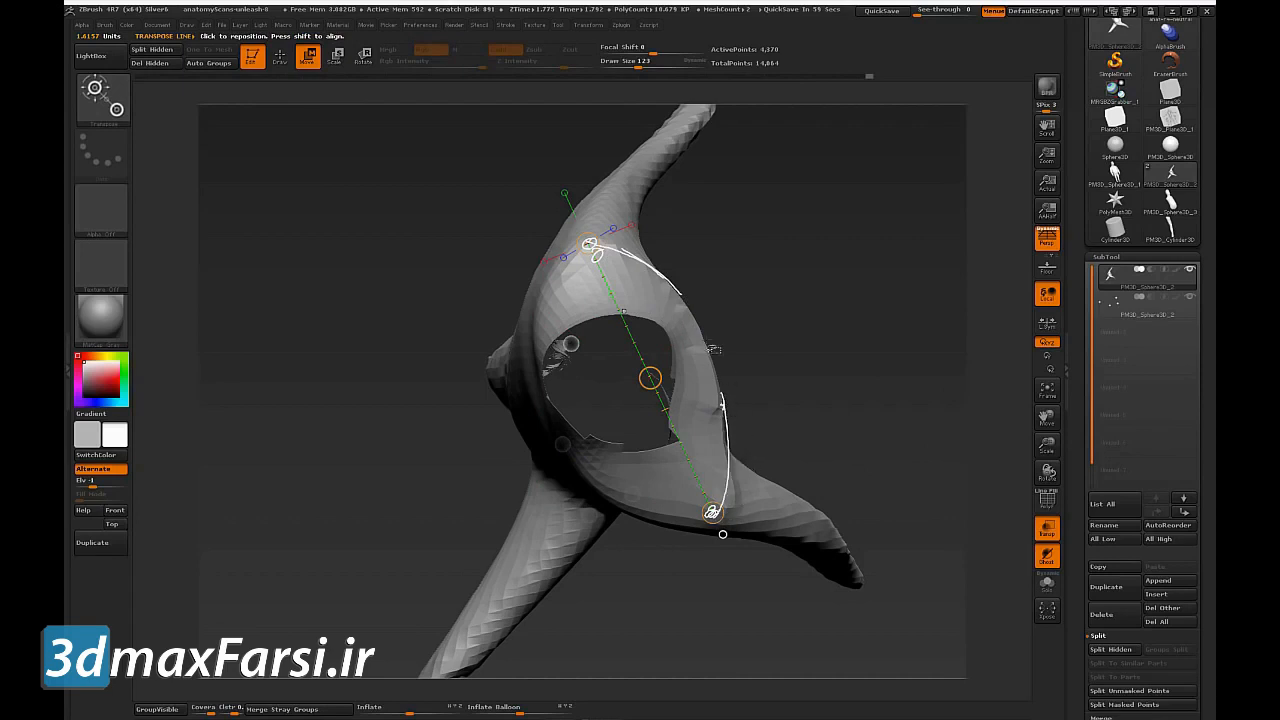
left_click_drag(686, 306, 721, 401)
mouse_move(693, 320)
left_mouse_down()
mouse_move(660, 268)
mouse_move(690, 336)
mouse_move(685, 376)
mouse_move(652, 368)
mouse_move(668, 350)
mouse_move(616, 425)
mouse_move(554, 350)
mouse_move(626, 311)
mouse_move(558, 335)
left_mouse_up()
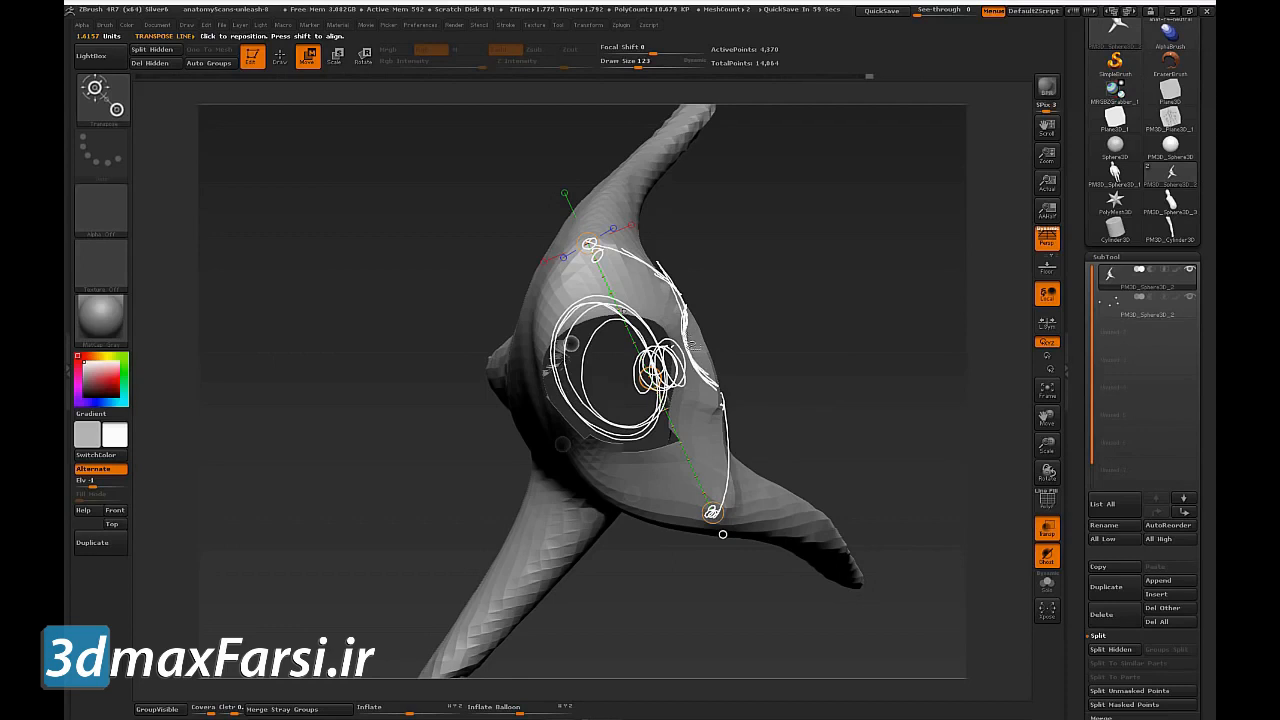
key("Escape")
Step: Examine the shoulder girdle and the midpoint of the shoulder-width transpose line from several angles
mouse_move(795, 356)
left_mouse_down()
mouse_move(770, 358)
mouse_move(818, 331)
mouse_move(745, 345)
mouse_move(768, 335)
left_mouse_up()
key("q")
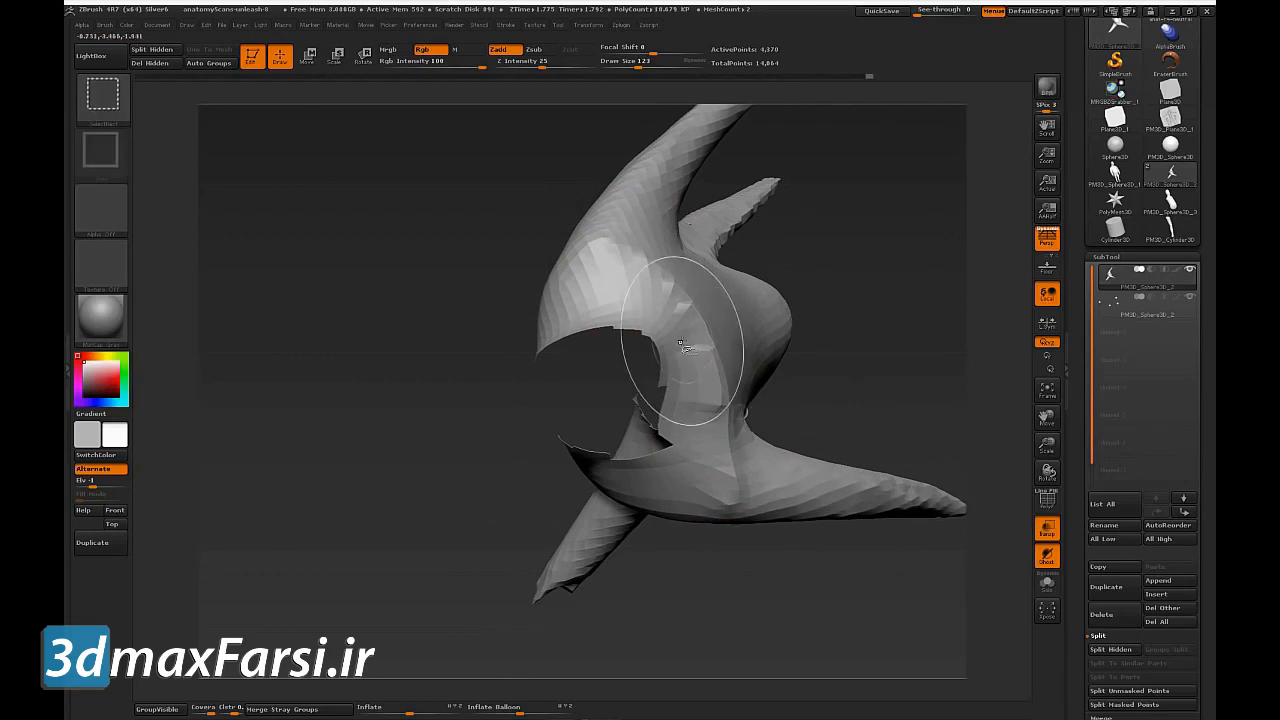
key("w")
left_click_drag(886, 337, 878, 285)
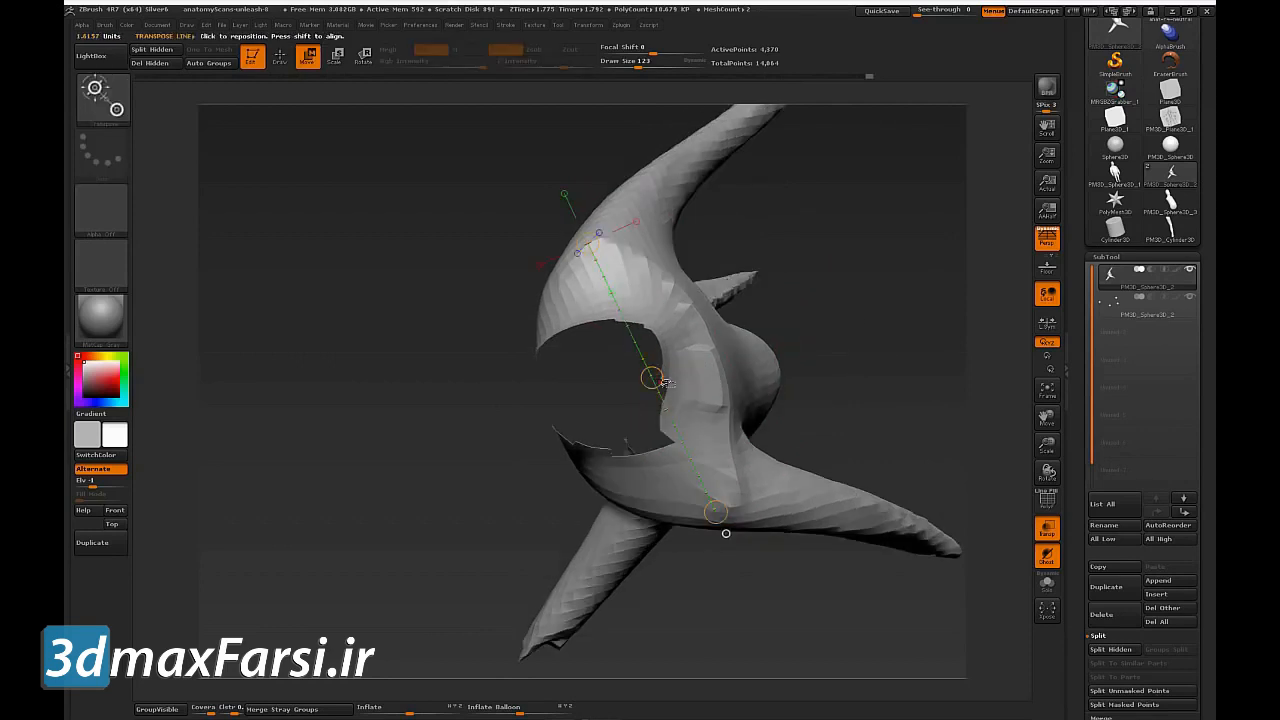
left_click_drag(858, 332, 864, 346)
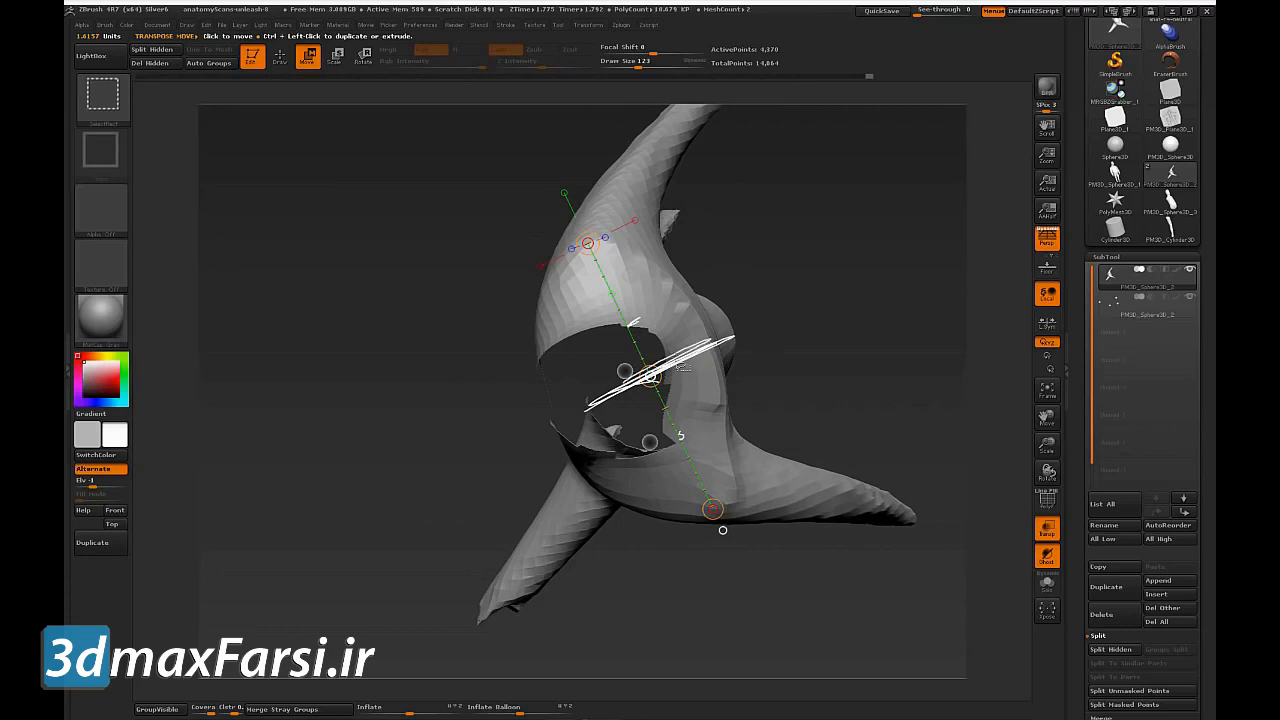
left_click_drag(788, 368, 793, 369)
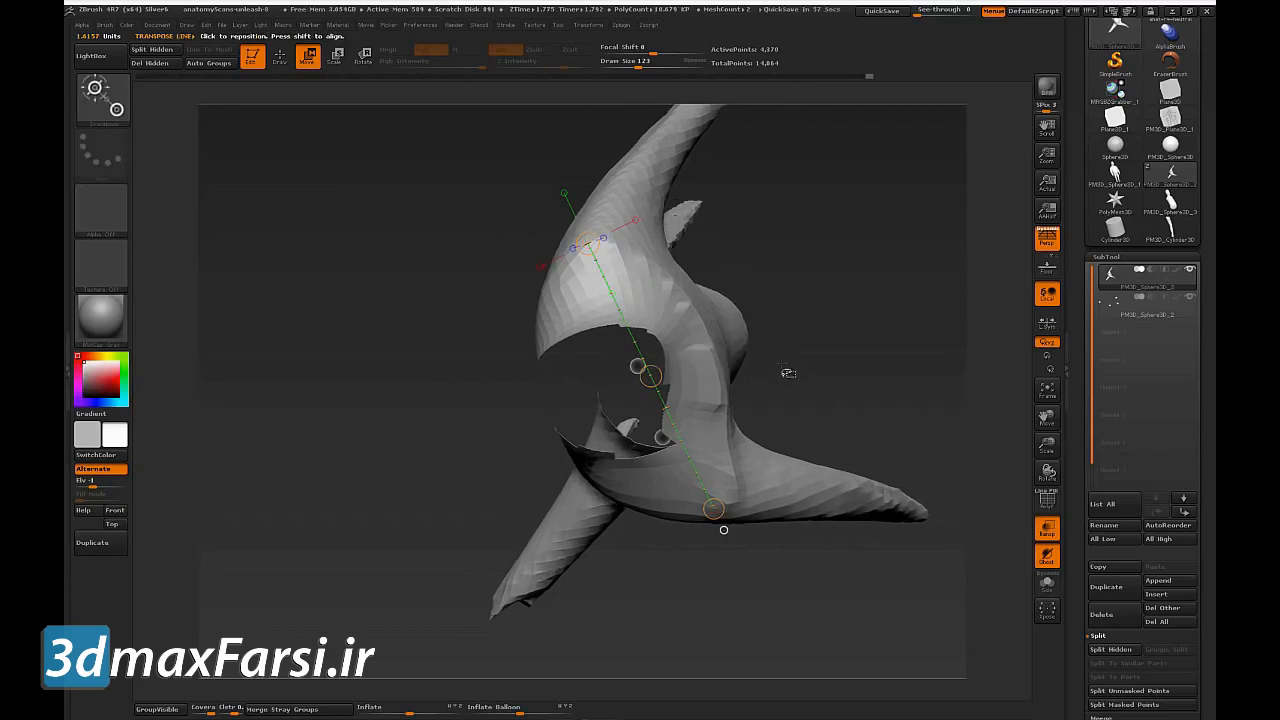
key("q")
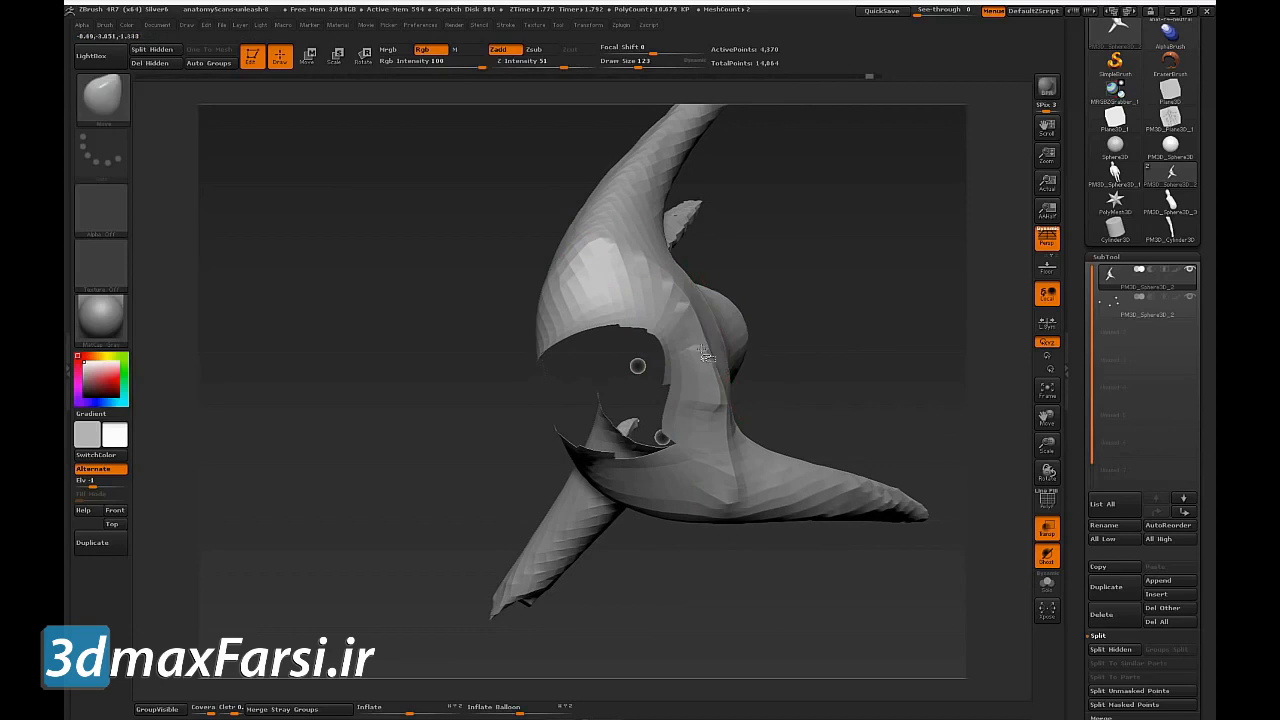
left_click_drag(800, 341, 756, 344)
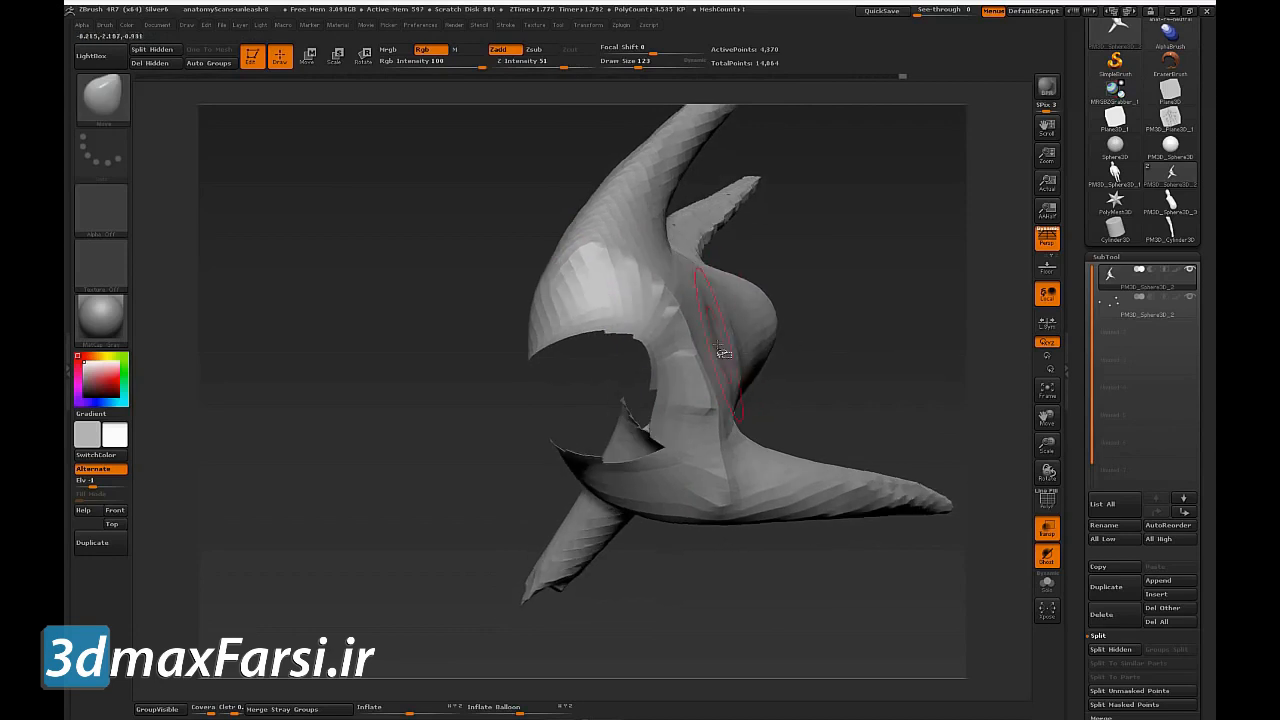
Step: Start shaping the spine area of the upper back with the Standard brush at draw size 71
left_click_drag(848, 321, 841, 331)
key("b")
key("s")
key("t")
key("s")
left_click_drag(745, 348, 716, 356)
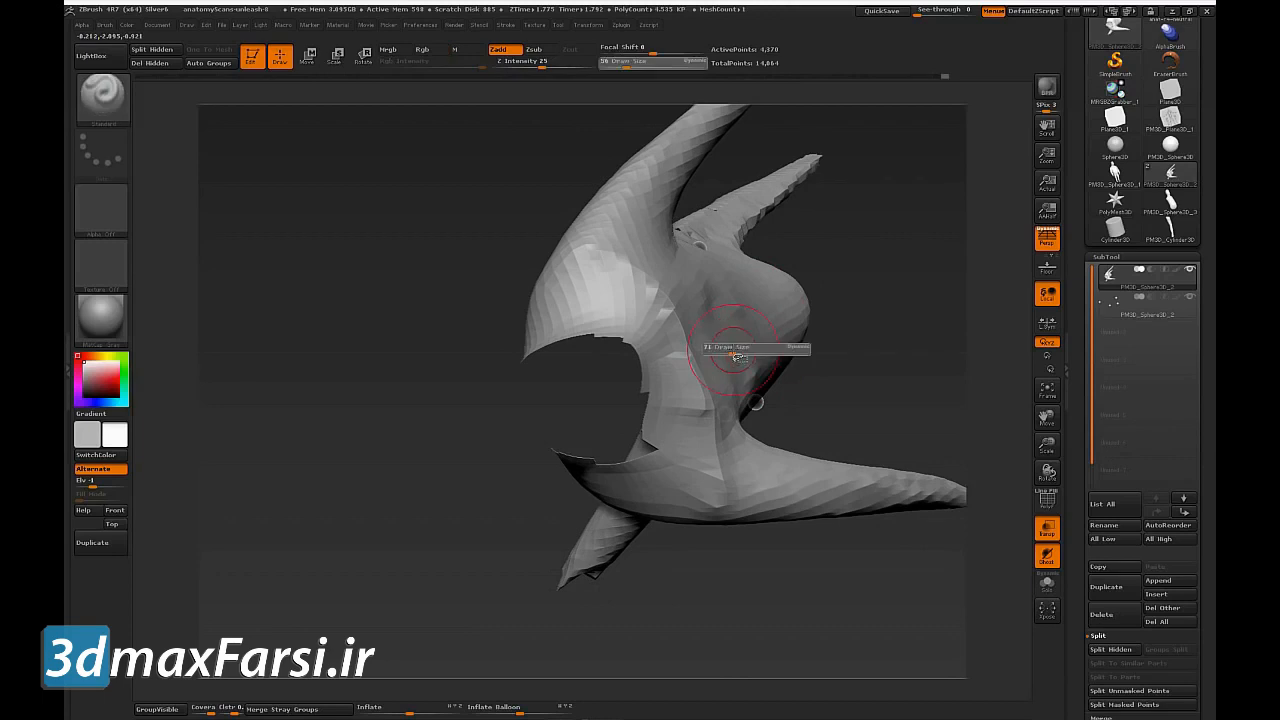
mouse_move(705, 342)
left_mouse_down()
mouse_move(690, 375)
mouse_move(673, 375)
mouse_move(748, 332)
mouse_move(766, 340)
left_mouse_up()
left_click_drag(688, 364, 742, 345)
mouse_move(862, 350)
left_mouse_down()
mouse_move(869, 262)
mouse_move(846, 391)
mouse_move(960, 371)
mouse_move(990, 265)
mouse_move(894, 291)
mouse_move(917, 329)
mouse_move(882, 294)
left_mouse_up()
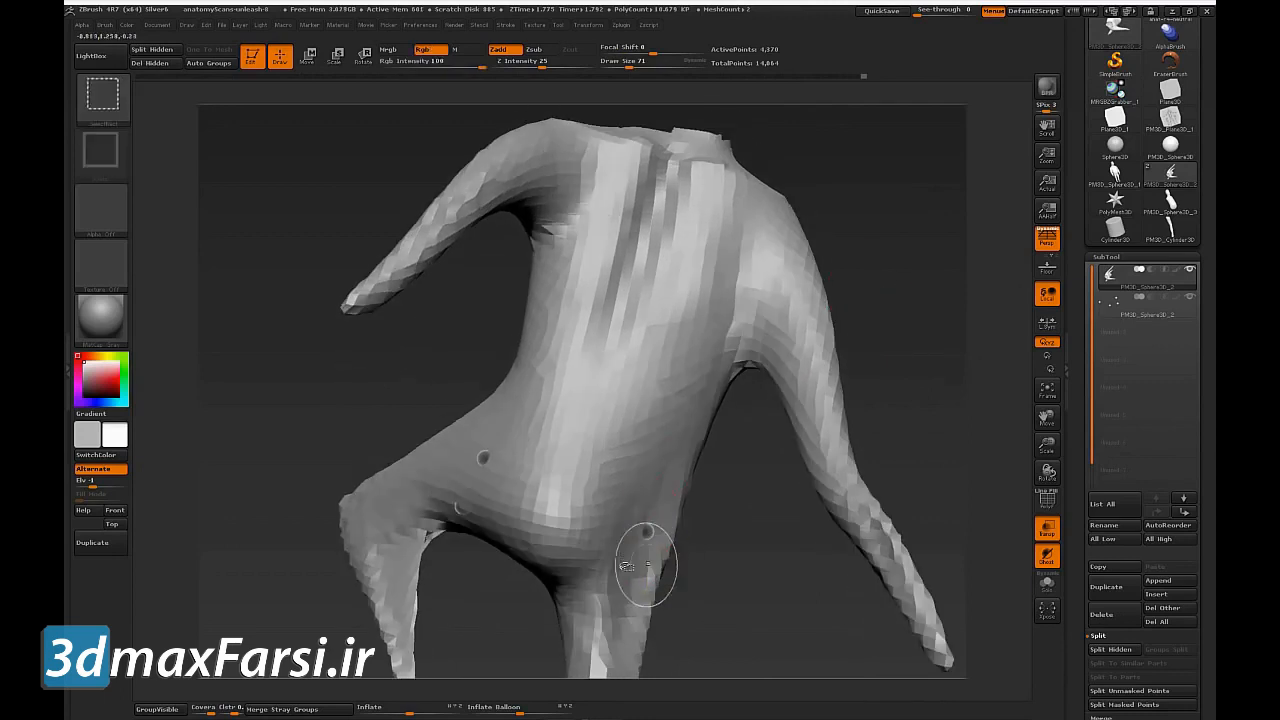
Step: Sketch a curve joining the two pelvis landmarks and a spine line down from the neck, and clear the annotations
left_click_drag(485, 446, 475, 476)
mouse_move(650, 508)
left_mouse_down()
mouse_move(639, 549)
mouse_move(463, 462)
mouse_move(648, 531)
left_mouse_up()
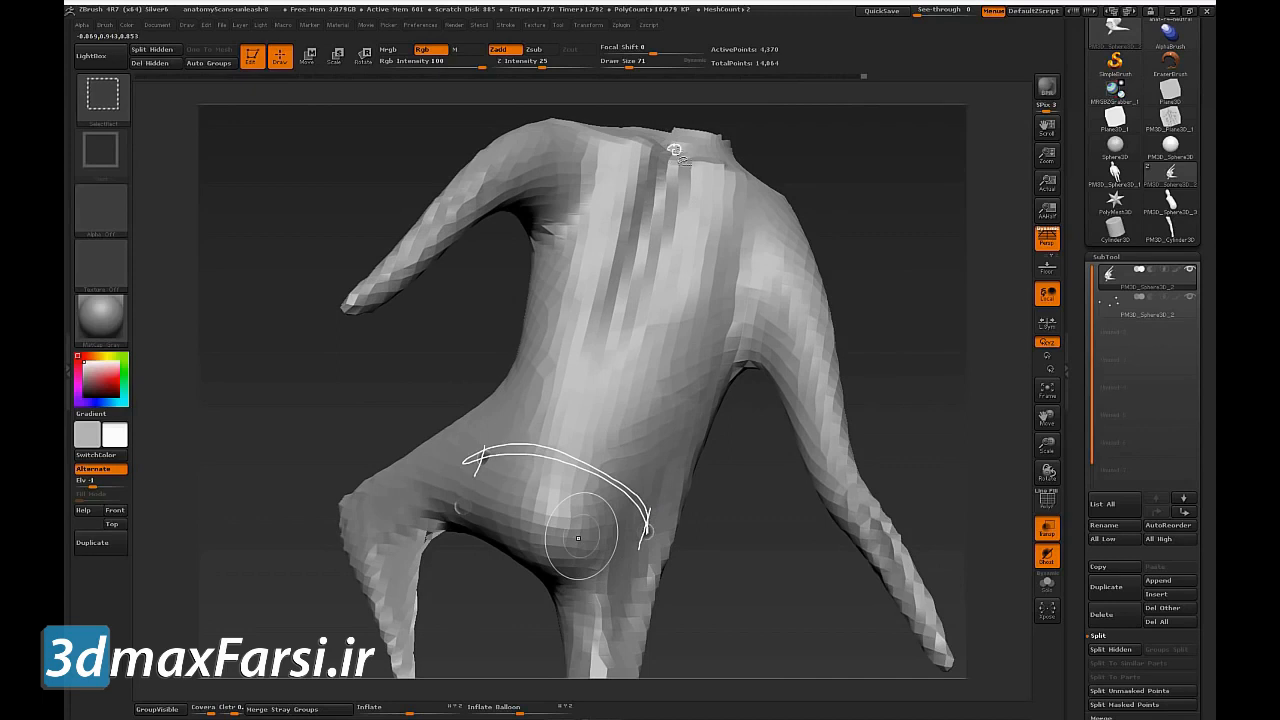
mouse_move(681, 137)
left_mouse_down()
mouse_move(576, 531)
mouse_move(606, 442)
mouse_move(588, 517)
left_mouse_up()
key("Escape")
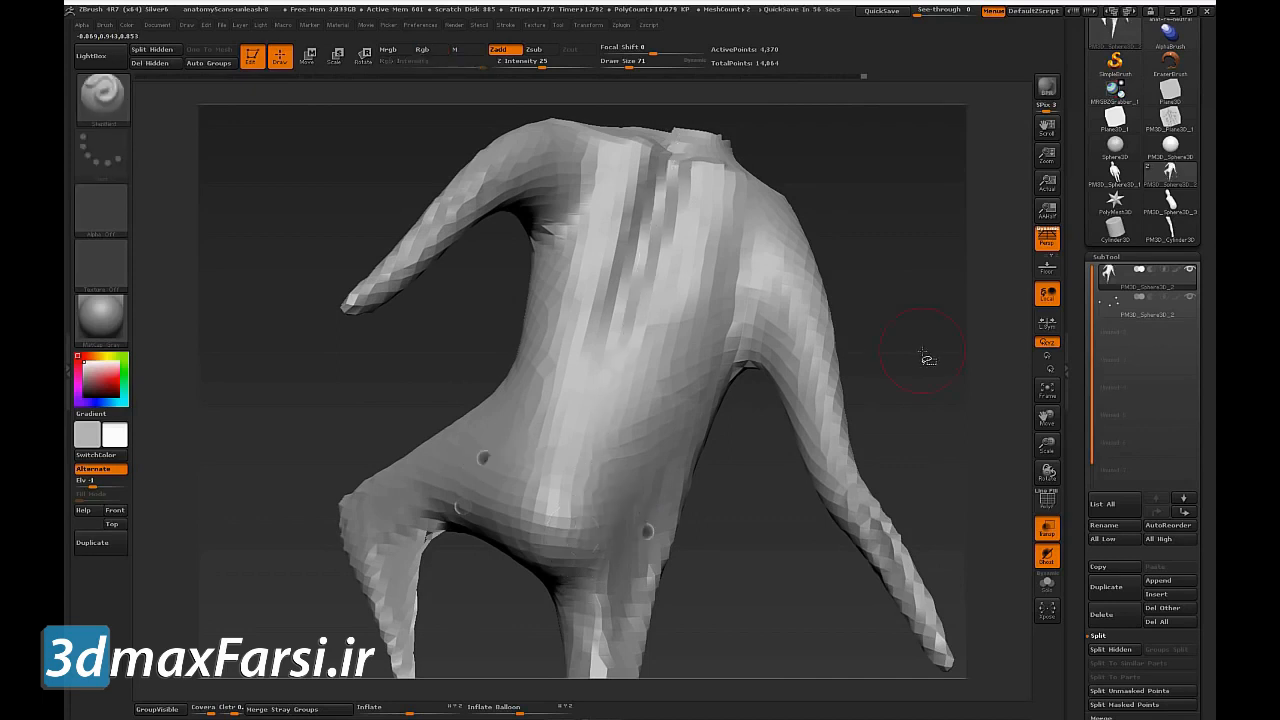
Step: Sculpt the spine line with long strokes from the upper back down to the lower back
left_click_drag(926, 353, 902, 350)
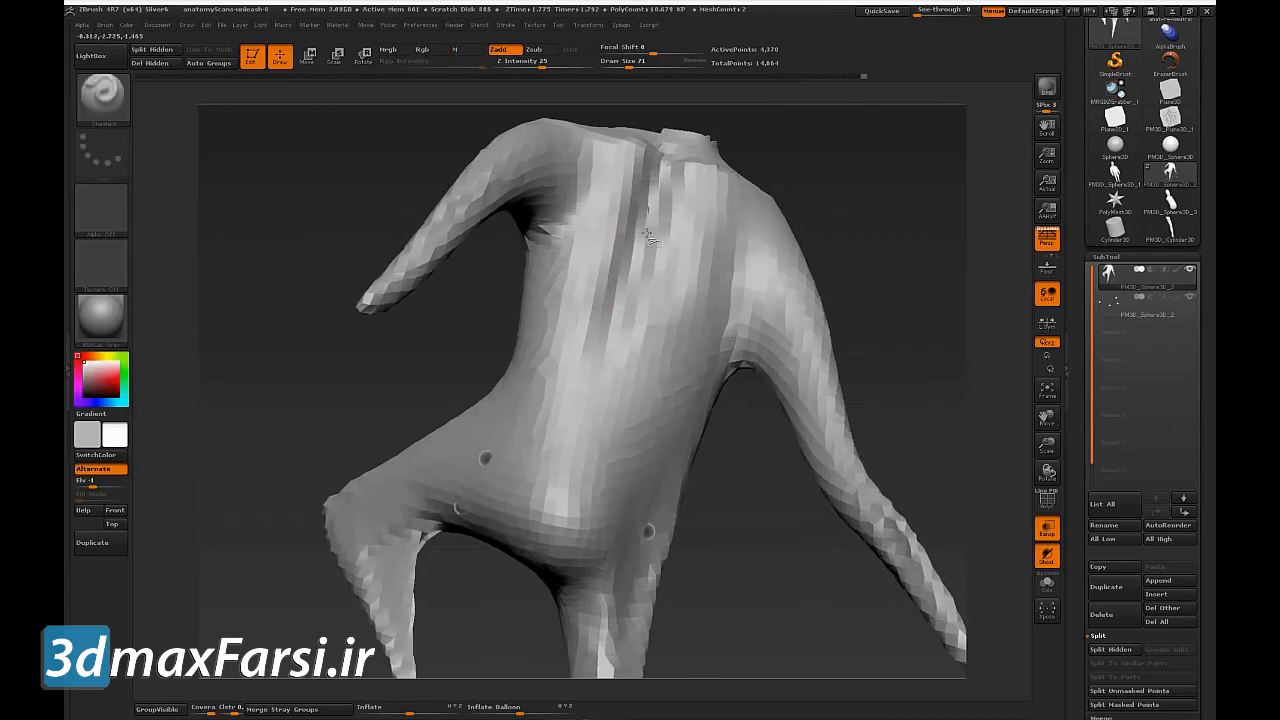
mouse_move(635, 309)
left_mouse_down()
mouse_move(648, 215)
mouse_move(611, 380)
mouse_move(627, 311)
mouse_move(574, 471)
left_mouse_up()
left_click_drag(640, 230, 589, 430)
left_click_drag(631, 224, 599, 495)
left_click_drag(842, 330, 946, 349)
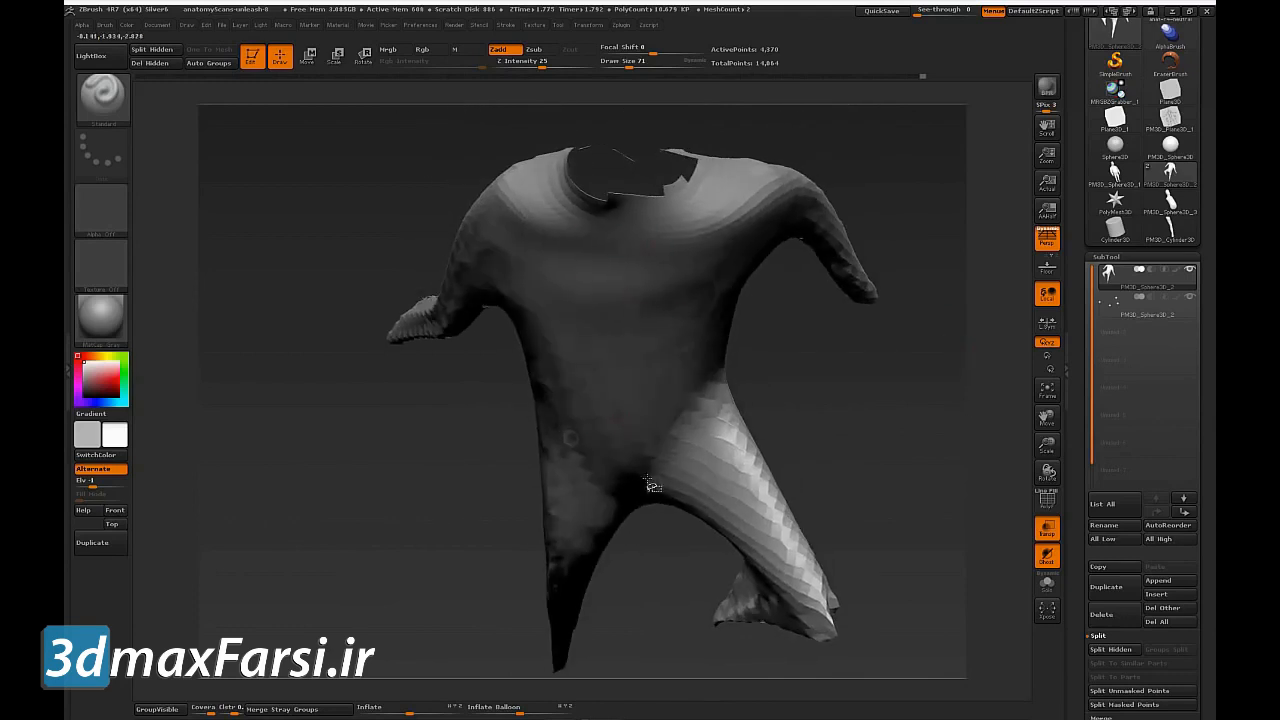
Step: Sketch an arc over each shoulder blade as seen from above, and clear the annotations
left_click_drag(885, 378, 891, 337)
mouse_move(915, 293)
left_mouse_down()
mouse_move(943, 403)
mouse_move(951, 374)
mouse_move(937, 463)
mouse_move(837, 417)
left_mouse_up()
key("ctrl+shift")
left_click_drag(510, 273, 697, 270, "ctrl+shift")
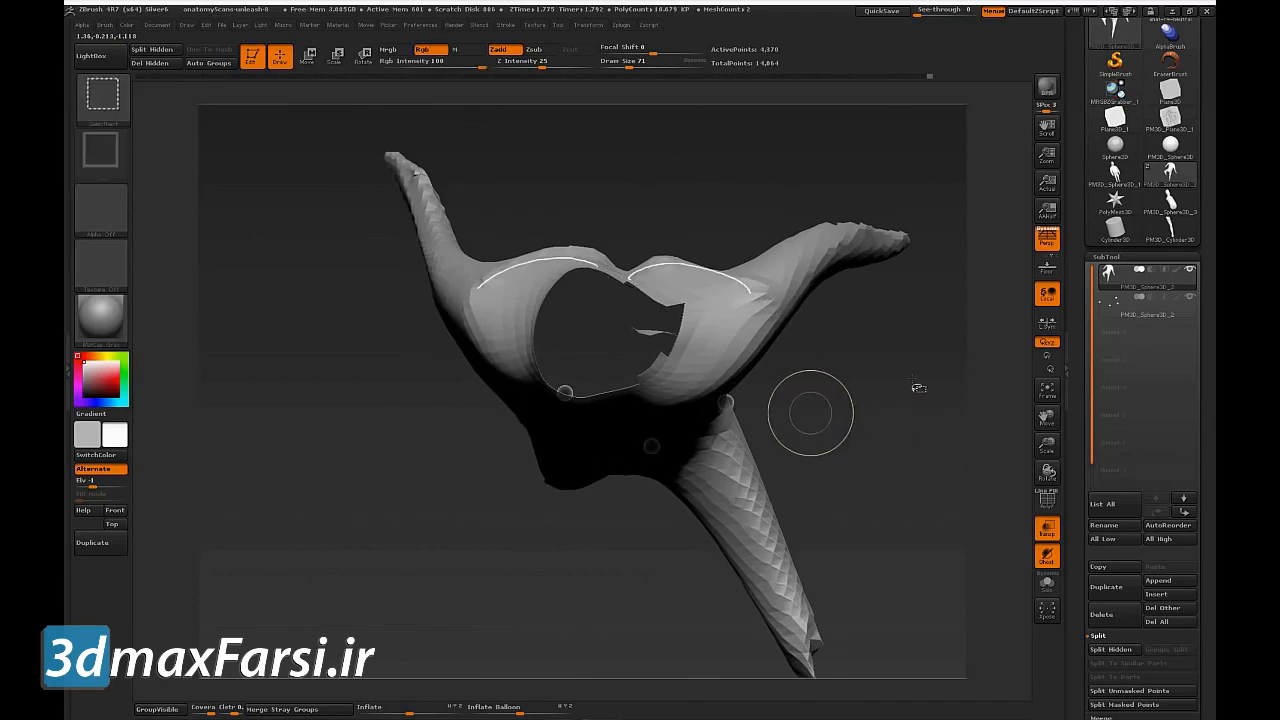
left_click_drag(922, 394, 915, 455)
Step: Set the draw size to about 119, smooth the shoulder blade area, and adjust the chest outline with the Move brush
key("s")
left_click_drag(737, 299, 746, 299)
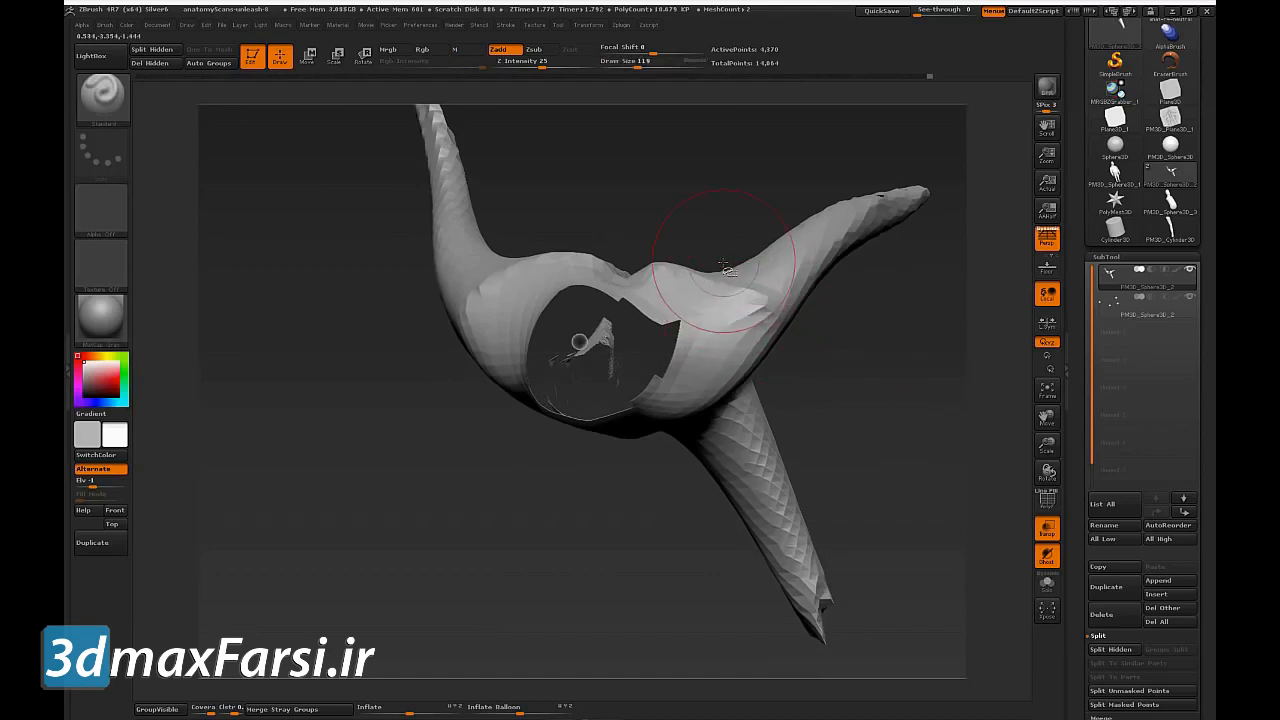
key("shift")
mouse_move(720, 284)
left_mouse_down("shift")
mouse_move(702, 318)
mouse_move(712, 332)
mouse_move(767, 368)
mouse_move(760, 320)
mouse_move(780, 300)
mouse_move(770, 340)
left_mouse_up("shift")
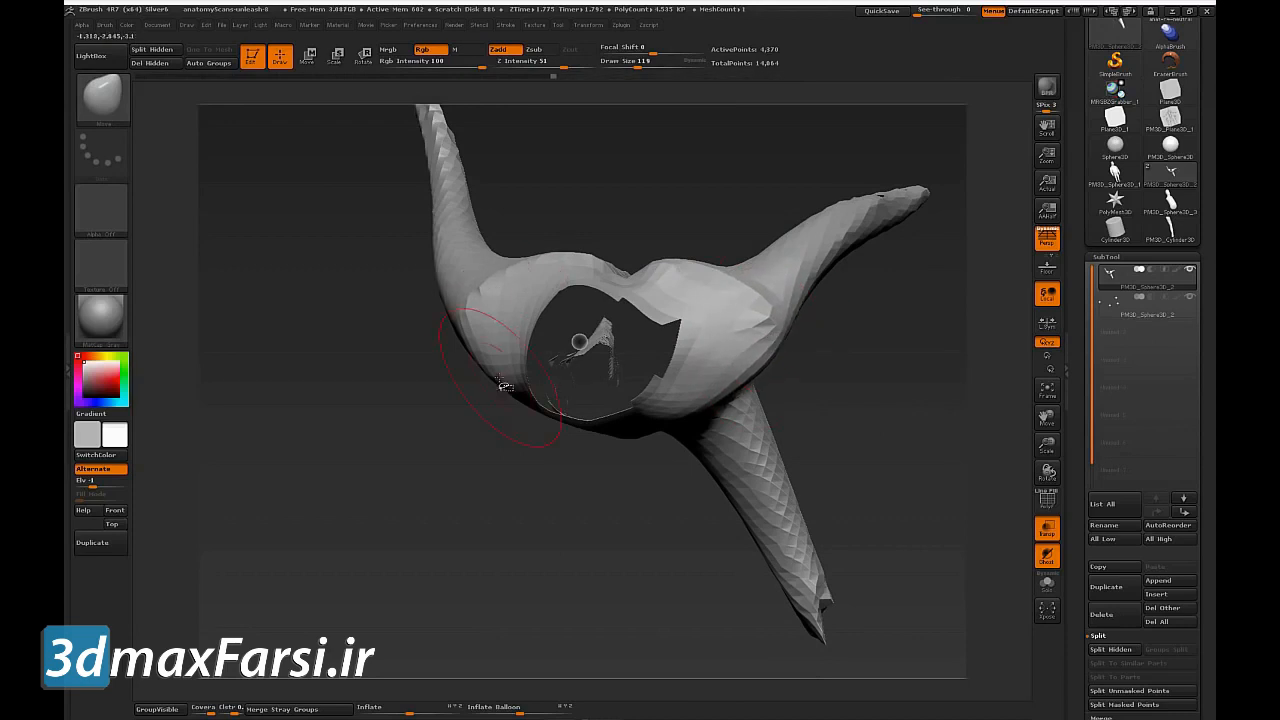
left_click_drag(500, 381, 513, 358)
left_click_drag(685, 402, 693, 395)
Step: Sketch the rib cage contour around the neck opening from spine to chest as seen from above, and clear the annotations
key("ctrl+shift")
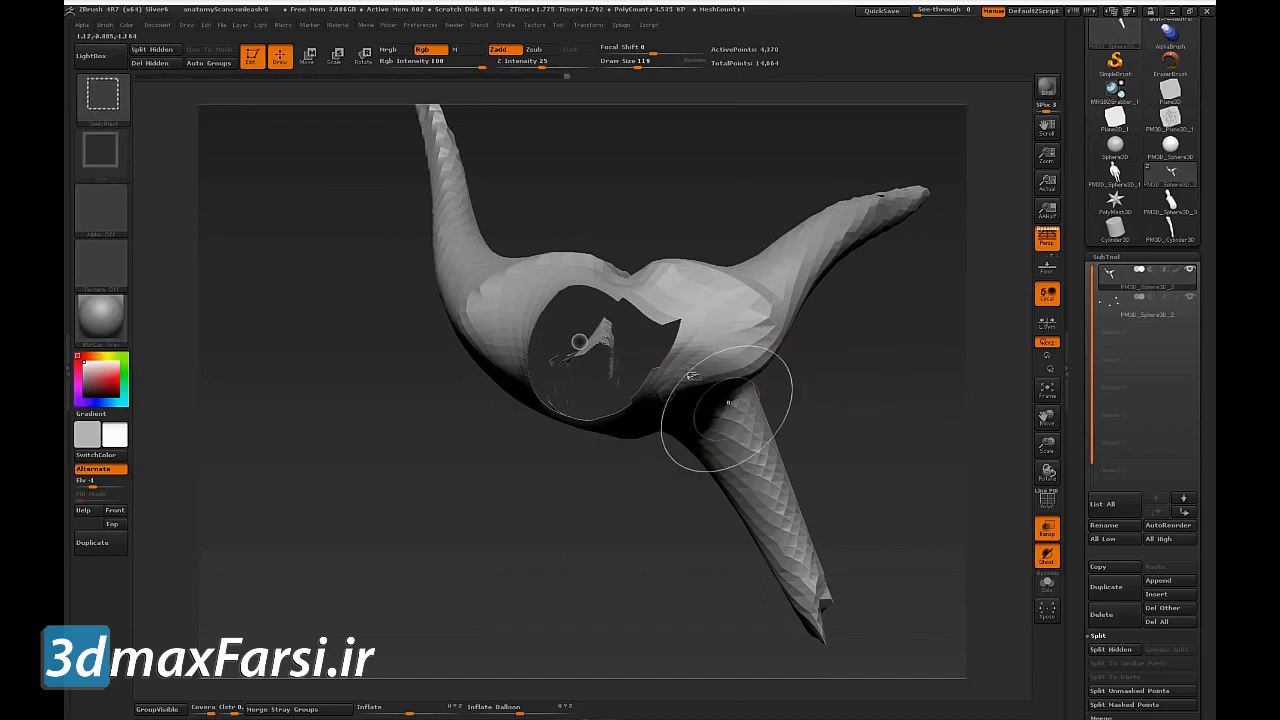
mouse_move(622, 282)
left_mouse_down("ctrl+shift")
mouse_move(553, 247)
mouse_move(503, 348)
left_mouse_up("ctrl+shift")
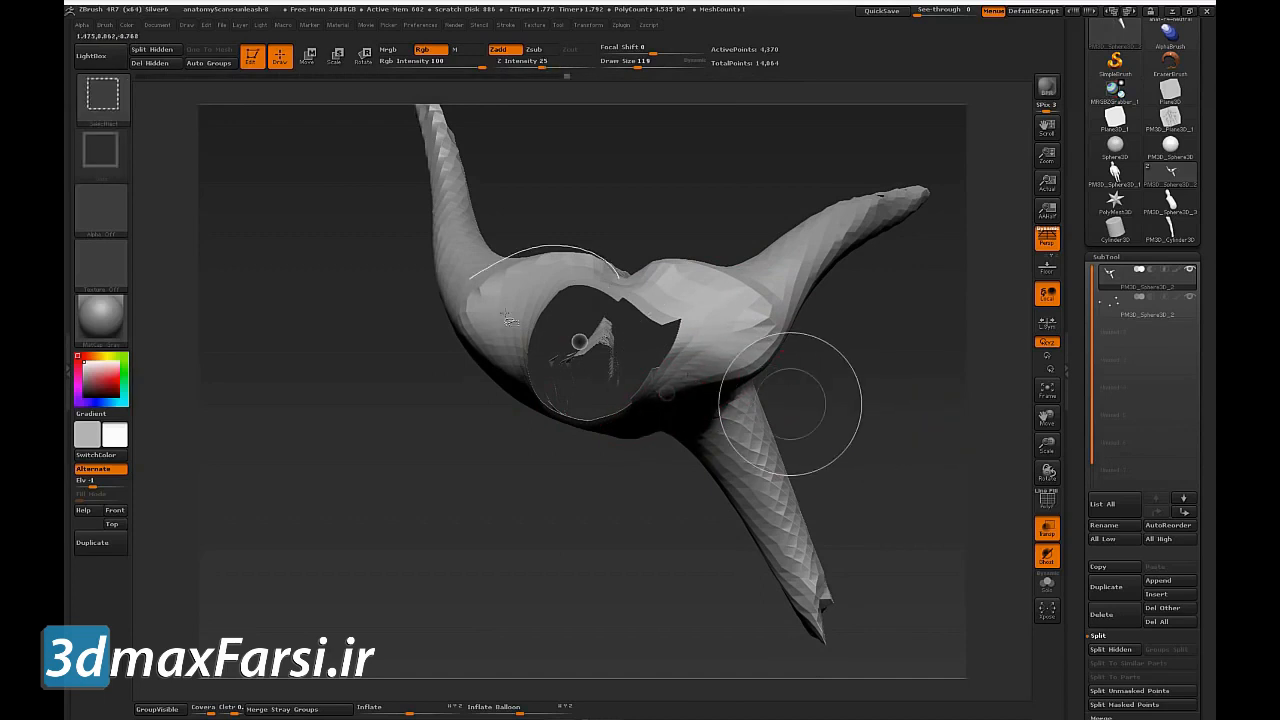
mouse_move(480, 289)
left_mouse_down("ctrl+shift")
mouse_move(472, 348)
mouse_move(458, 305)
mouse_move(480, 355)
mouse_move(483, 310)
left_mouse_up("ctrl+shift")
mouse_move(478, 359)
left_mouse_down("ctrl+shift")
mouse_move(483, 346)
mouse_move(532, 406)
mouse_move(557, 408)
left_mouse_up("ctrl+shift")
mouse_move(638, 279)
left_mouse_down("ctrl+shift")
mouse_move(766, 320)
mouse_move(778, 350)
mouse_move(733, 390)
mouse_move(567, 420)
left_mouse_up("ctrl+shift")
mouse_move(650, 405)
left_mouse_down("ctrl+shift")
mouse_move(557, 408)
mouse_move(529, 434)
mouse_move(894, 434)
mouse_move(903, 323)
mouse_move(862, 352)
mouse_move(886, 336)
left_mouse_up("ctrl+shift")
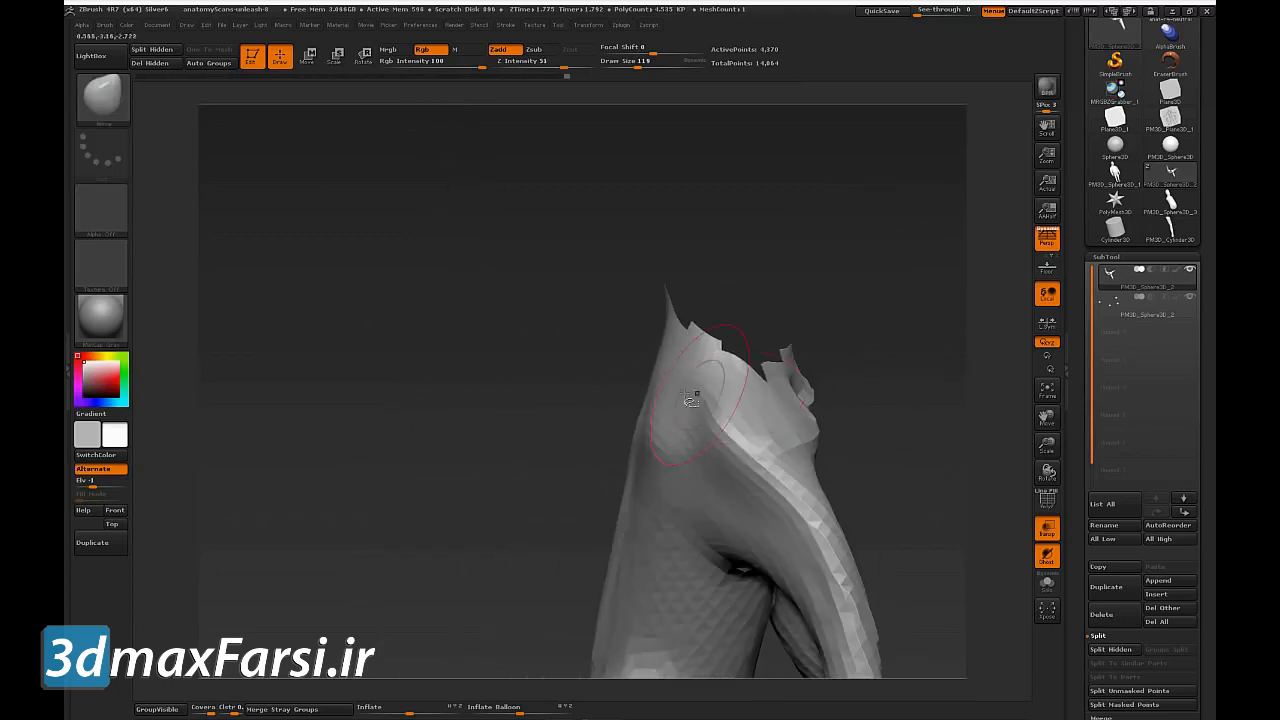
Step: Reshape the shoulder near the base of the neck with the Move brush and smooth its surface
left_click_drag(660, 376, 668, 388)
mouse_move(650, 446)
left_mouse_down("shift")
mouse_move(639, 464)
mouse_move(666, 394)
left_mouse_up("shift")
mouse_move(884, 358)
left_mouse_down()
mouse_move(642, 432)
mouse_move(968, 300)
mouse_move(934, 423)
mouse_move(653, 427)
left_mouse_up()
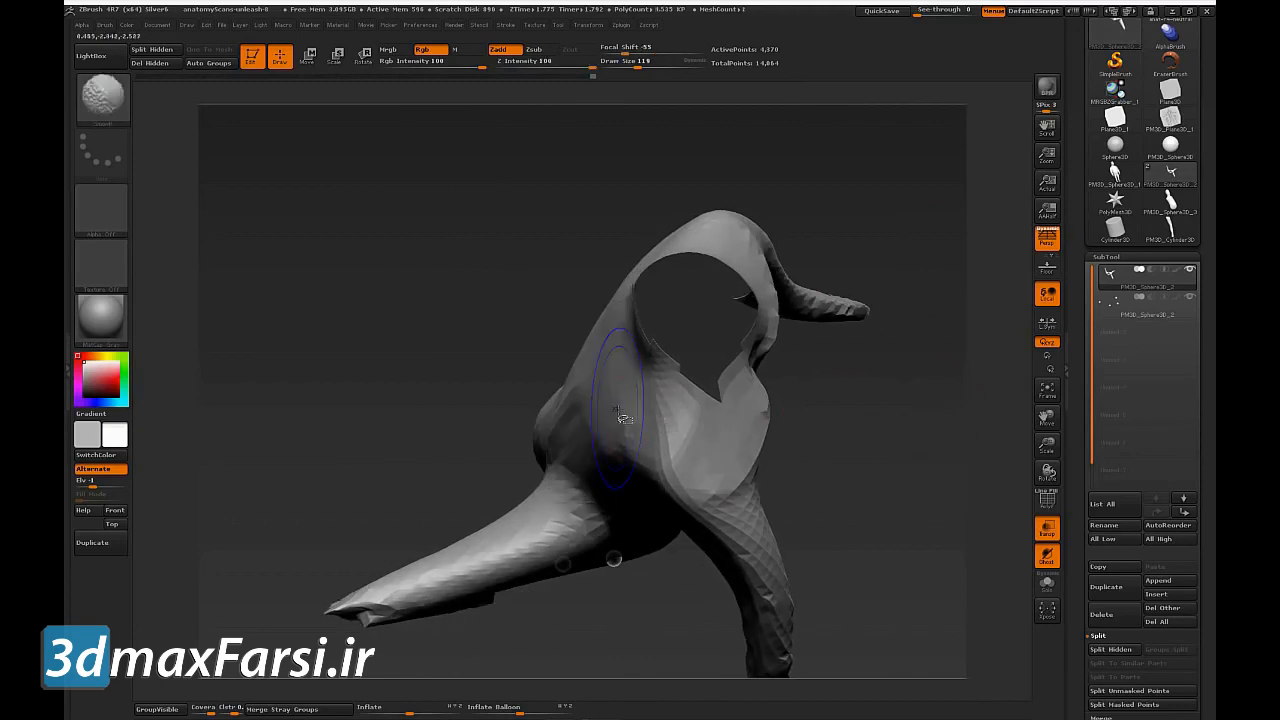
mouse_move(868, 208)
left_mouse_down()
mouse_move(879, 254)
mouse_move(868, 272)
left_mouse_up()
left_click_drag(622, 304, 611, 297, "shift")
left_click_drag(863, 260, 851, 280)
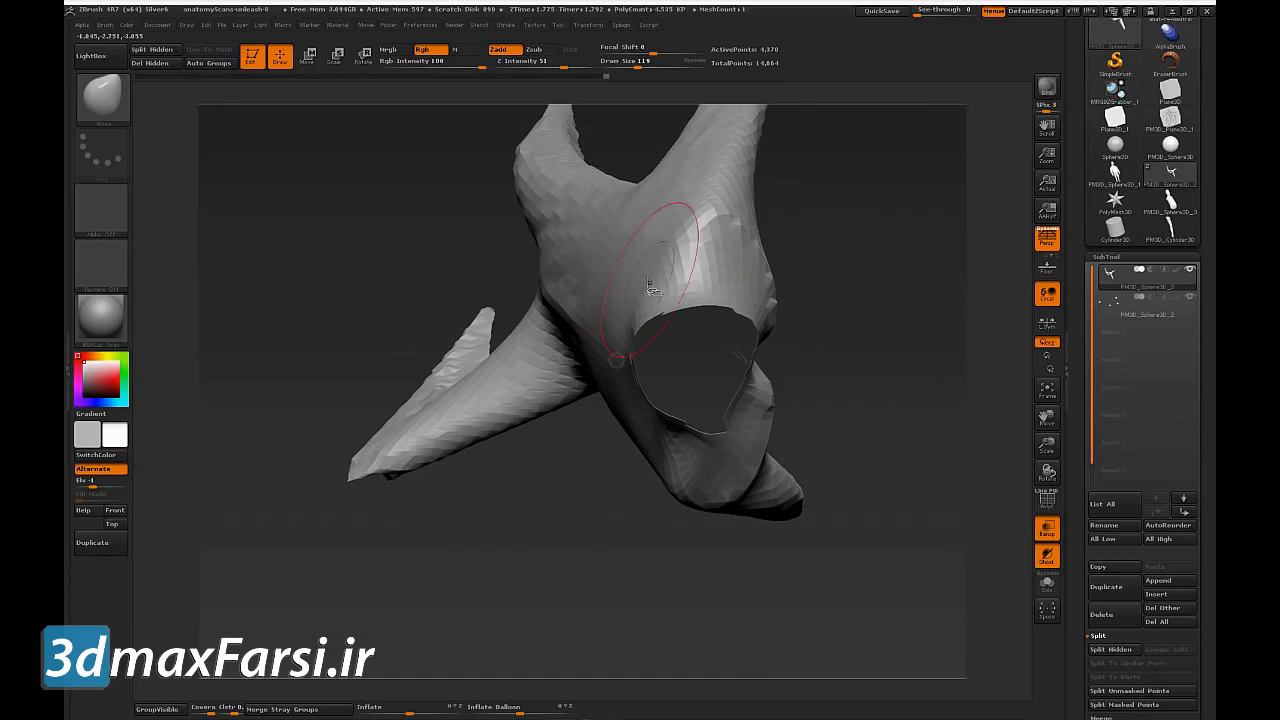
Step: Reduce the draw size to 95 and adjust the contour around the neck opening and shoulder with the Move brush
key("s")
left_click_drag(665, 266, 688, 233)
key("s")
mouse_move(869, 409)
left_mouse_down()
mouse_move(864, 342)
mouse_move(690, 235)
left_mouse_up()
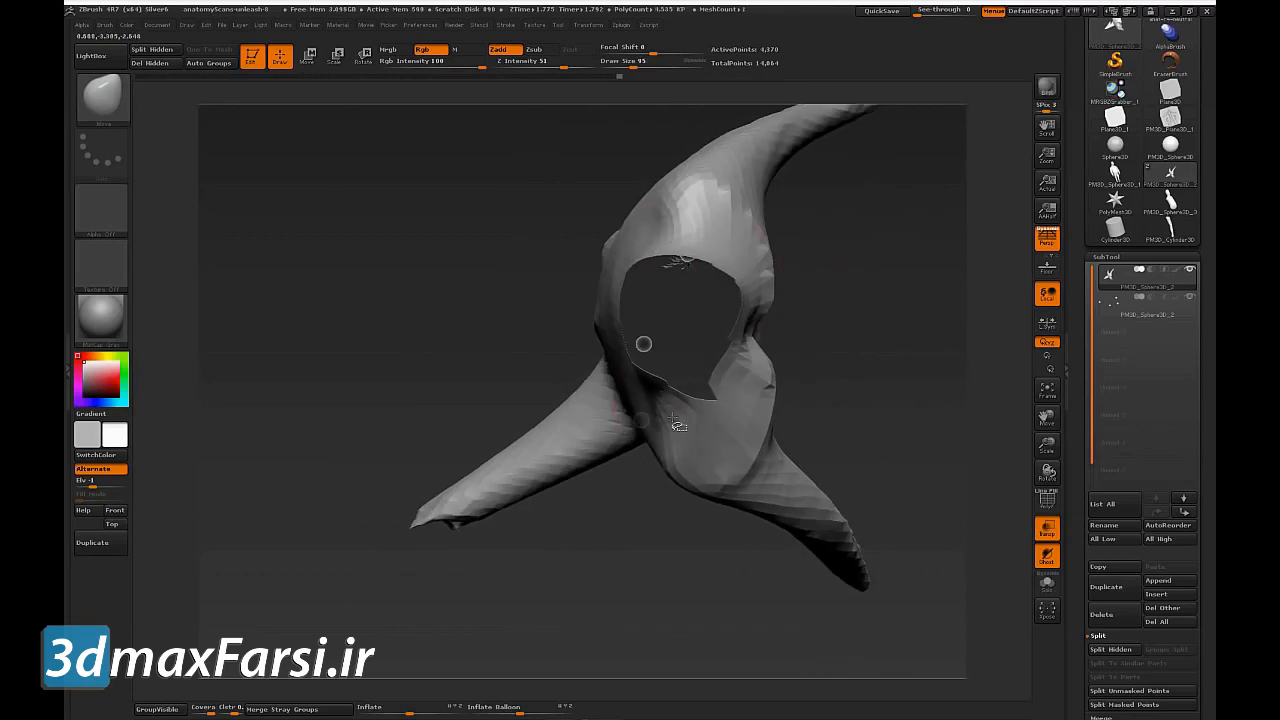
left_click_drag(858, 456, 849, 407)
mouse_move(870, 478)
left_mouse_down()
mouse_move(880, 351)
mouse_move(886, 400)
mouse_move(863, 400)
mouse_move(908, 429)
mouse_move(796, 430)
mouse_move(837, 450)
mouse_move(869, 417)
left_mouse_up()
Step: Set the draw size to 123 and smooth the area between the neck base and the shoulder
key("s")
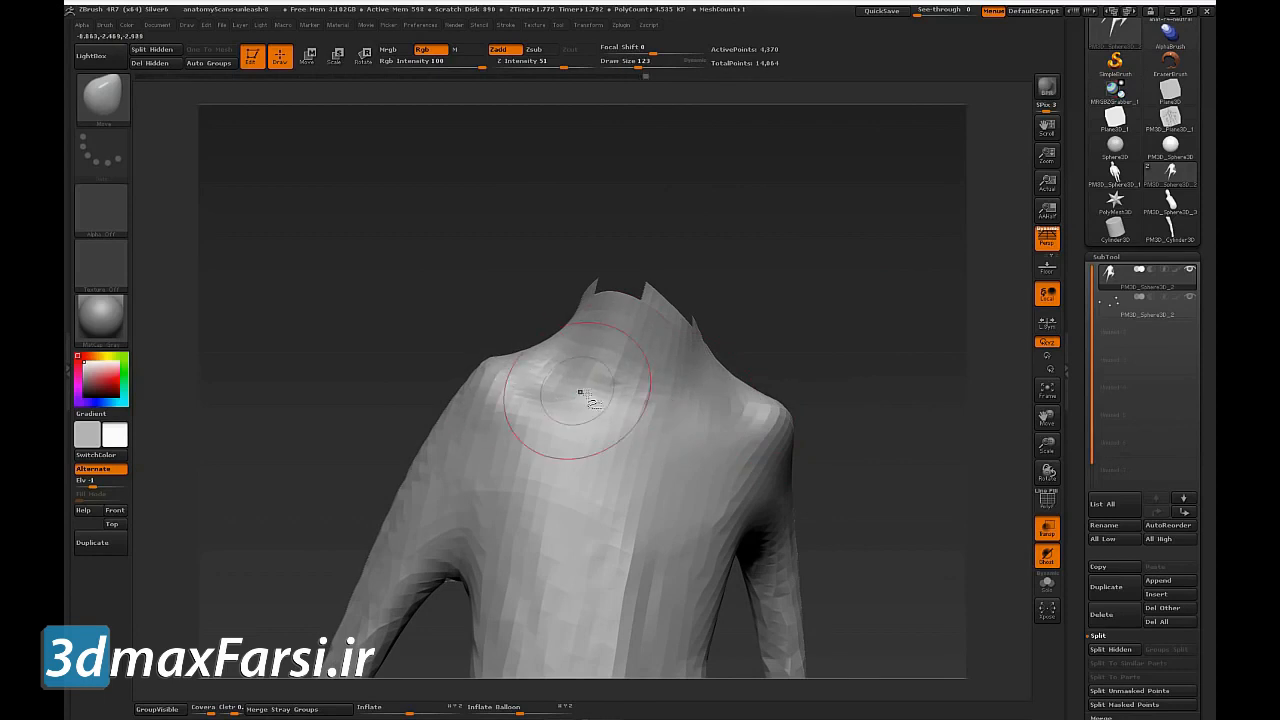
left_click_drag(530, 424, 526, 433, "shift")
mouse_move(822, 398)
left_mouse_down()
mouse_move(898, 372)
mouse_move(900, 434)
mouse_move(889, 363)
mouse_move(871, 431)
mouse_move(902, 332)
left_mouse_up()
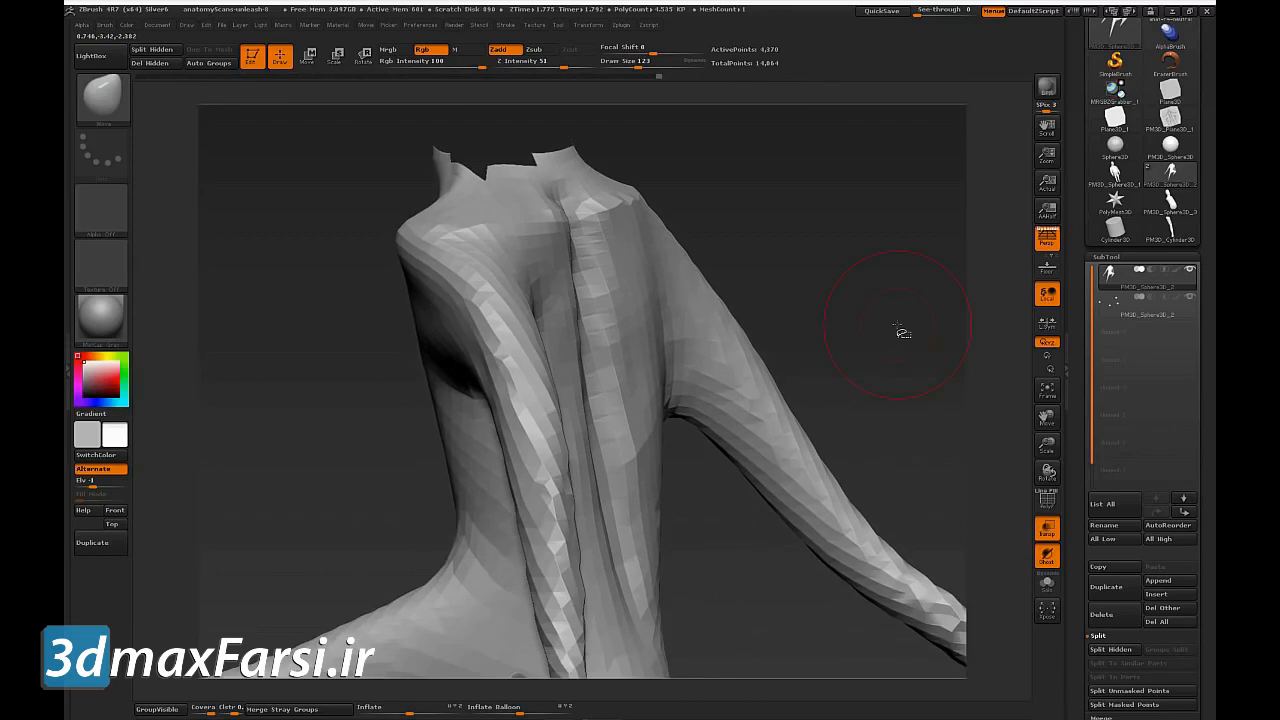
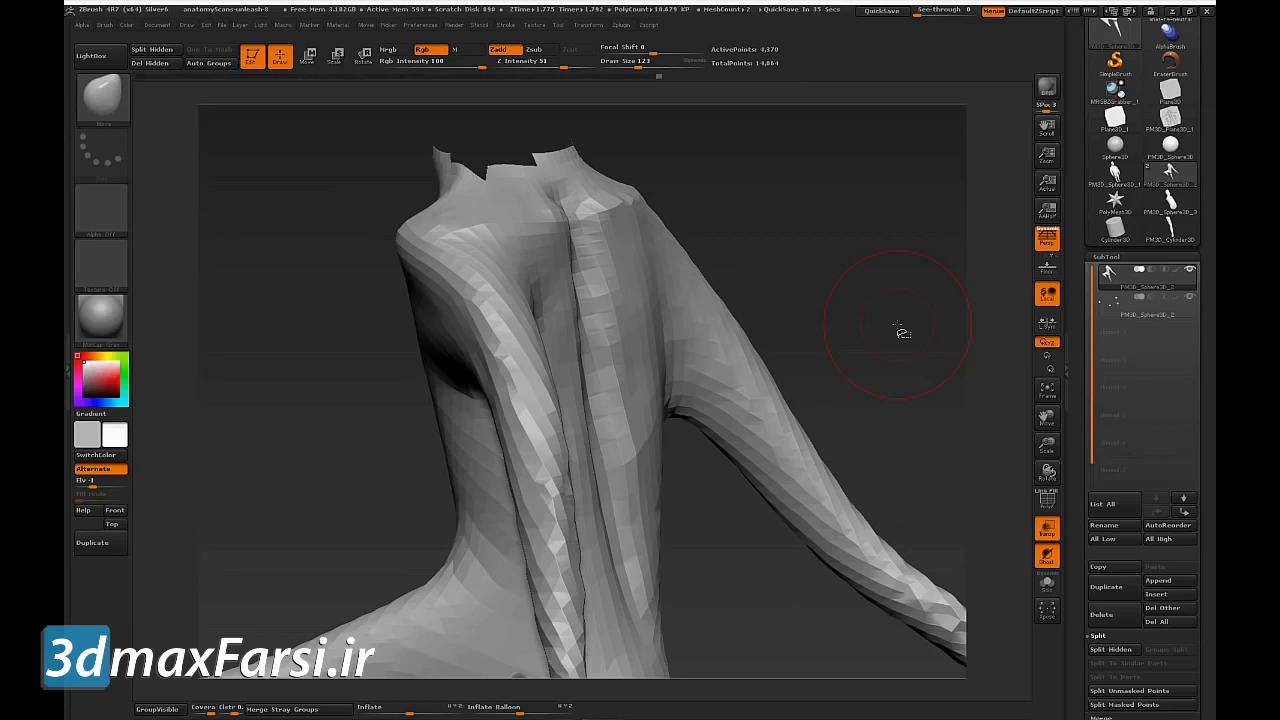
Step: Enlarge the Move brush to draw size 238 and shift the back's form along the spine
mouse_move(892, 356)
left_mouse_down()
mouse_move(871, 358)
mouse_move(814, 414)
mouse_move(745, 404)
left_mouse_up()
key("s")
left_click_drag(545, 363, 565, 358)
mouse_move(862, 320)
left_mouse_down()
mouse_move(903, 331)
mouse_move(877, 417)
mouse_move(882, 402)
left_mouse_up()
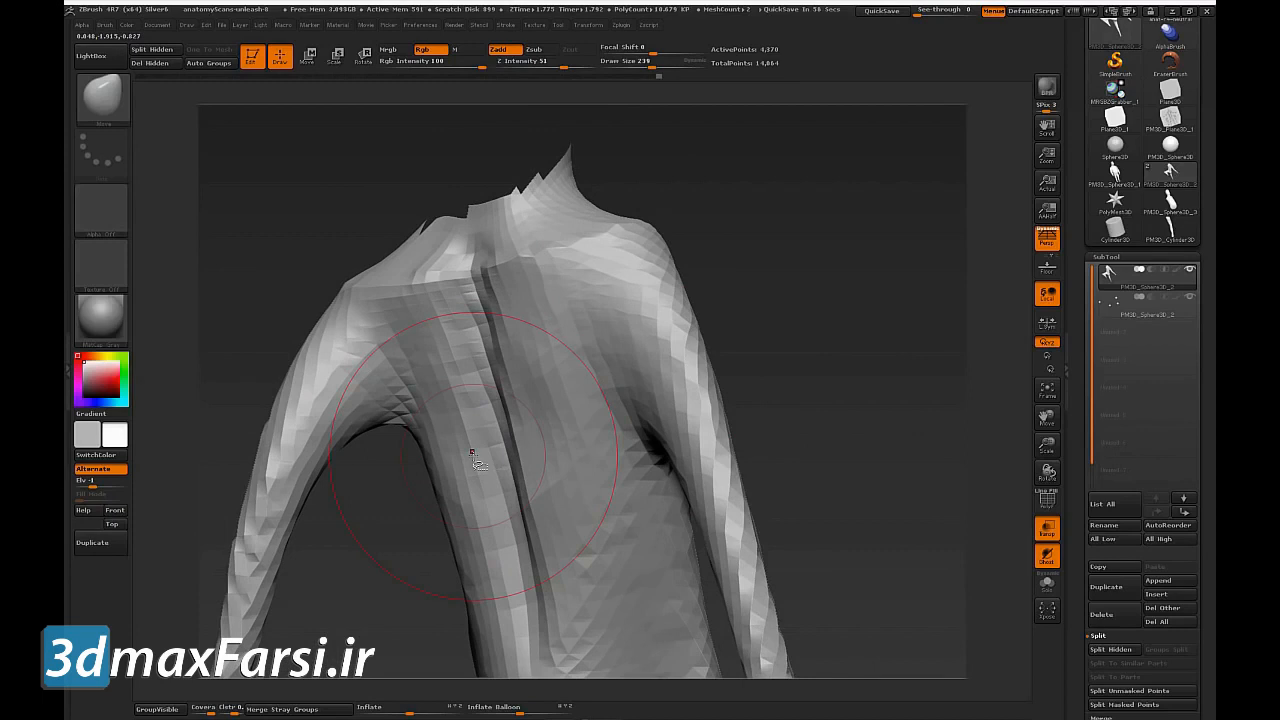
left_click_drag(827, 355, 737, 357)
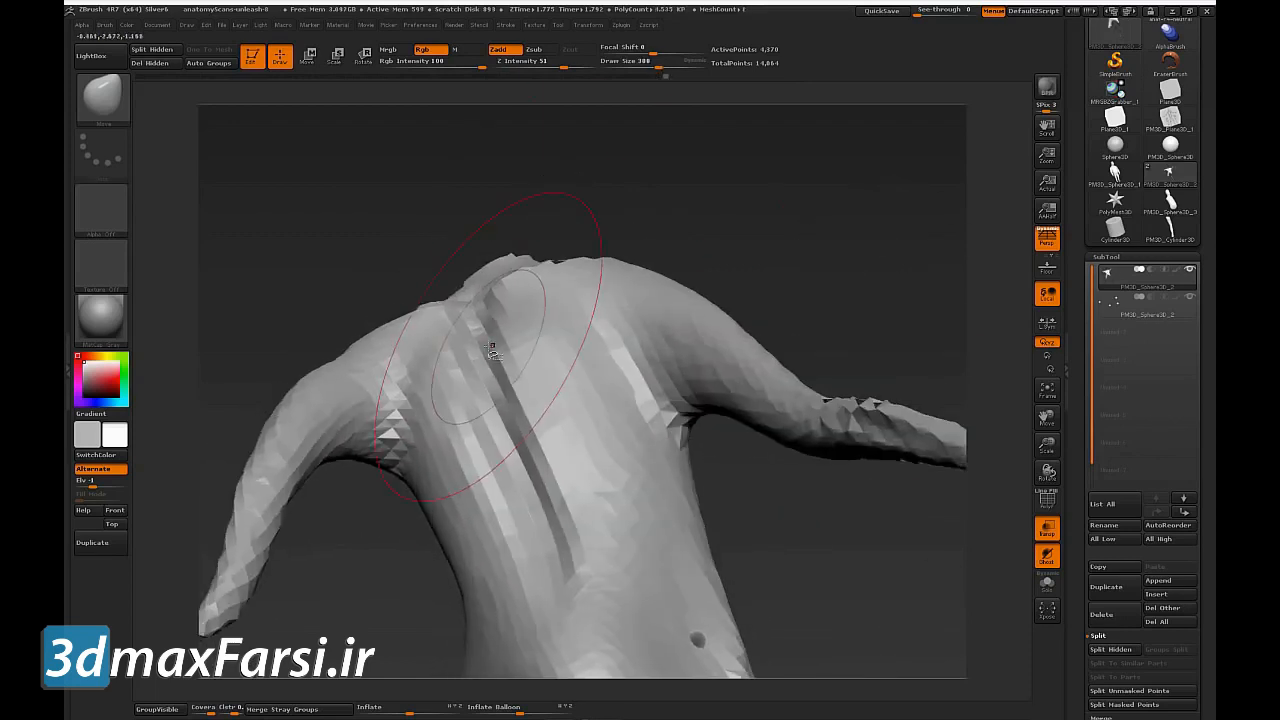
Step: Refine the upper back and the side of the rib cage with the Move brush at draw size 245
left_click_drag(448, 343, 464, 336)
left_click_drag(678, 216, 711, 206)
mouse_move(690, 250)
left_mouse_down()
mouse_move(757, 251)
mouse_move(797, 334)
mouse_move(838, 298)
left_mouse_up()
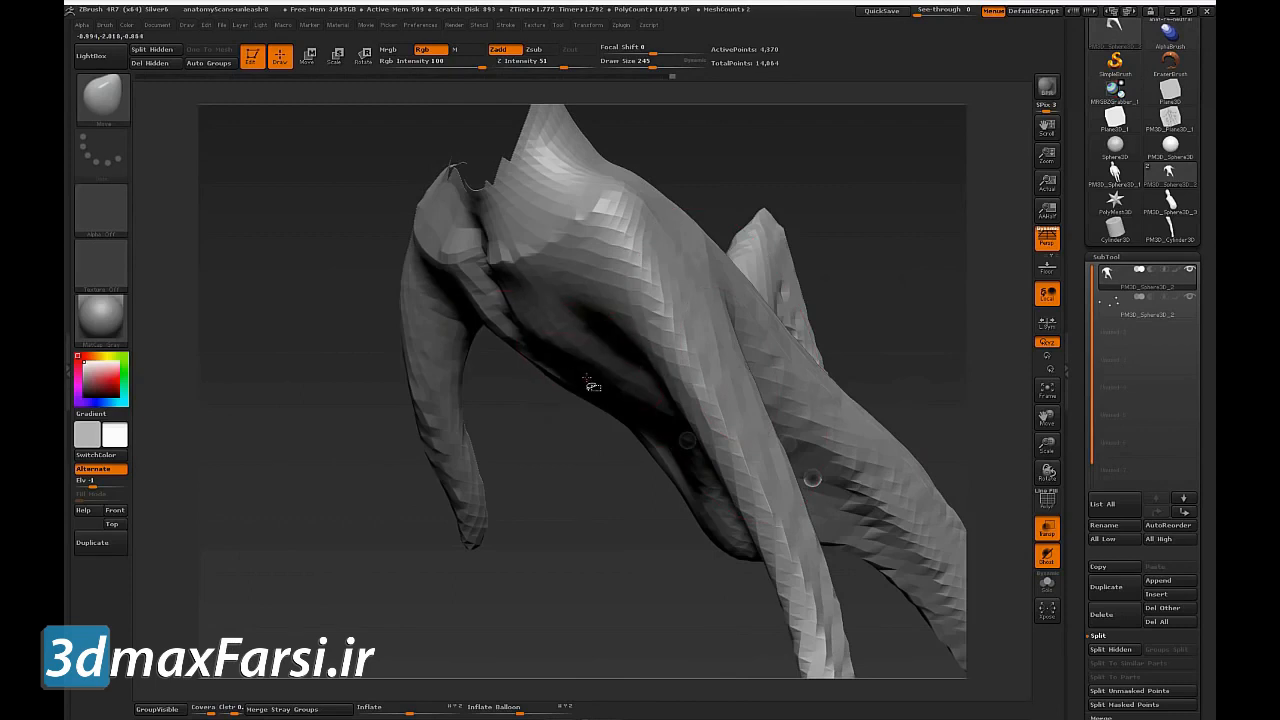
left_click_drag(591, 374, 588, 390)
mouse_move(594, 482)
left_mouse_down()
mouse_move(569, 484)
mouse_move(582, 465)
left_mouse_up()
mouse_move(853, 330)
left_mouse_down()
mouse_move(863, 294)
mouse_move(874, 326)
mouse_move(849, 280)
mouse_move(795, 322)
left_mouse_up()
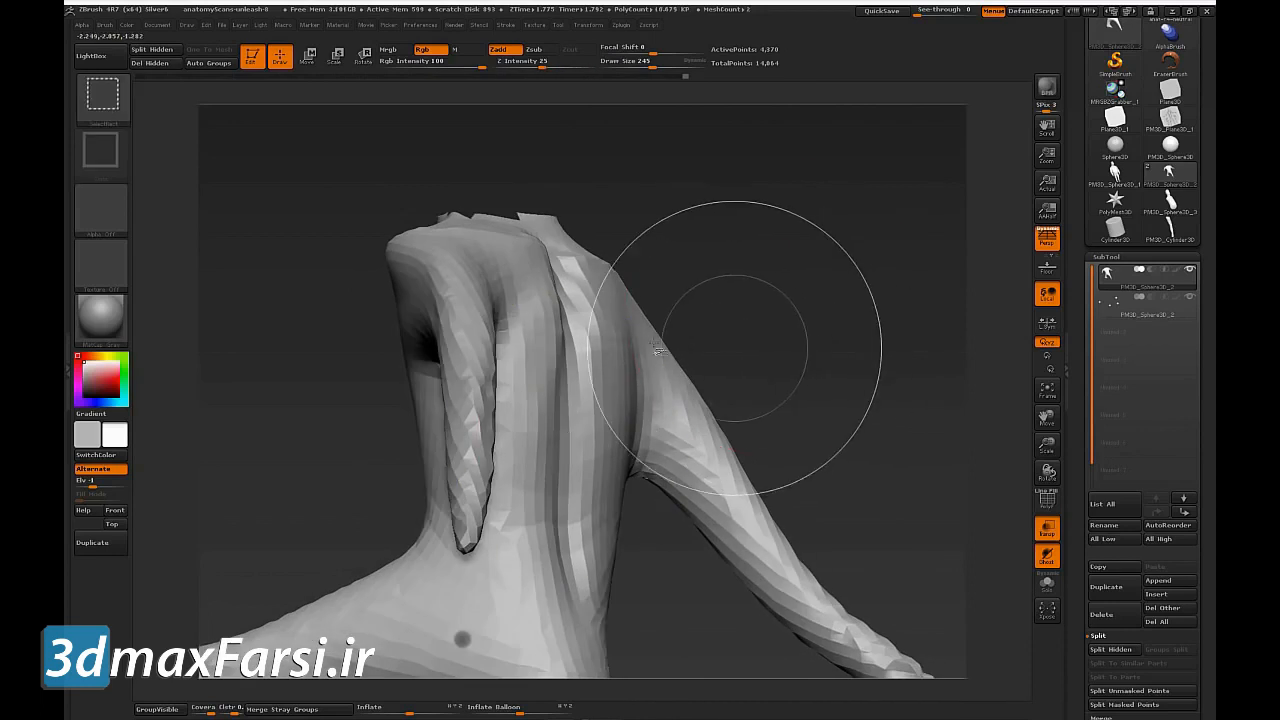
Step: Sketch the spine's curve down the back with elongated loops beside it, and clear the annotations
left_click_drag(530, 236, 541, 422, "ctrl+shift")
mouse_move(527, 233)
left_mouse_down("ctrl+shift")
mouse_move(549, 436)
mouse_move(478, 512)
mouse_move(566, 553)
mouse_move(534, 512)
mouse_move(522, 420)
left_mouse_up("ctrl+shift")
left_click_drag(530, 541, 565, 661, "ctrl+shift")
left_click_drag(558, 514, 569, 610, "ctrl+shift")
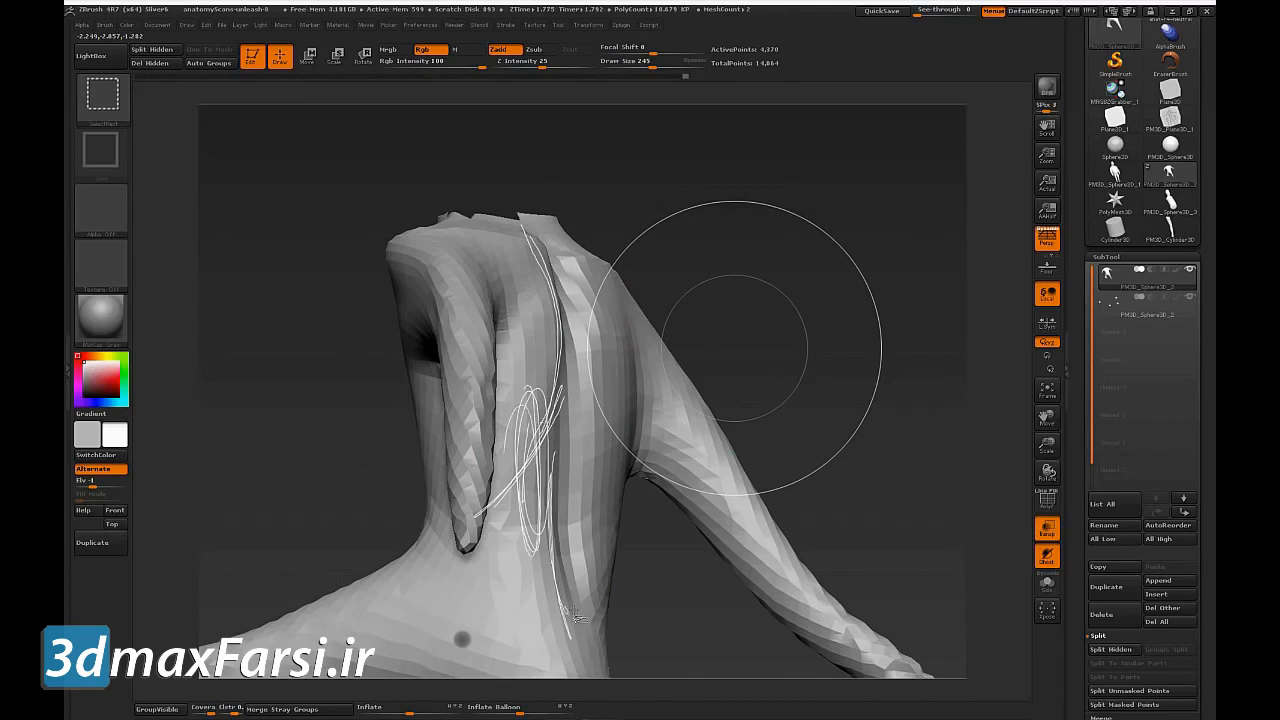
mouse_move(421, 566)
left_mouse_down()
mouse_move(617, 590)
mouse_move(424, 557)
left_mouse_up()
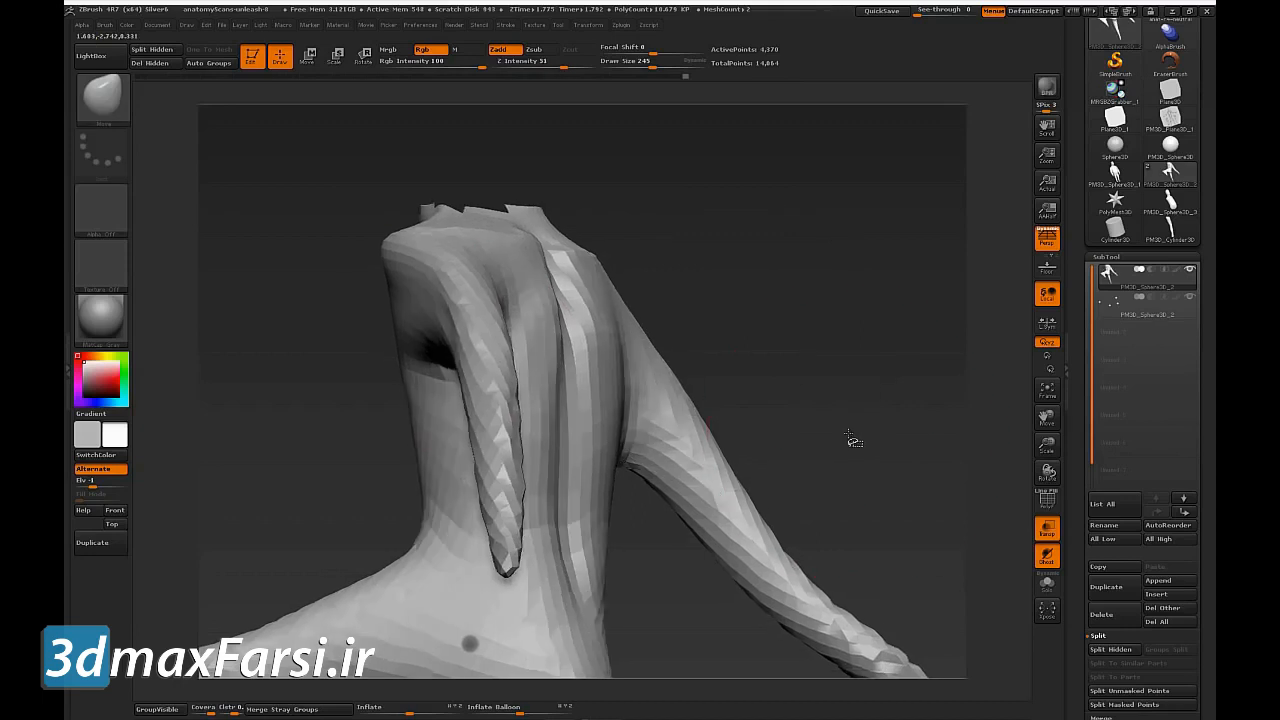
Step: Set the draw size to 123, sketch the shoulder girdle outline around the base of the neck, and clear it
mouse_move(850, 443)
left_mouse_down()
mouse_move(792, 442)
mouse_move(878, 443)
mouse_move(834, 429)
mouse_move(877, 426)
mouse_move(901, 376)
left_mouse_up()
key("s")
mouse_move(897, 281)
left_mouse_down()
mouse_move(914, 356)
mouse_move(934, 360)
left_mouse_up()
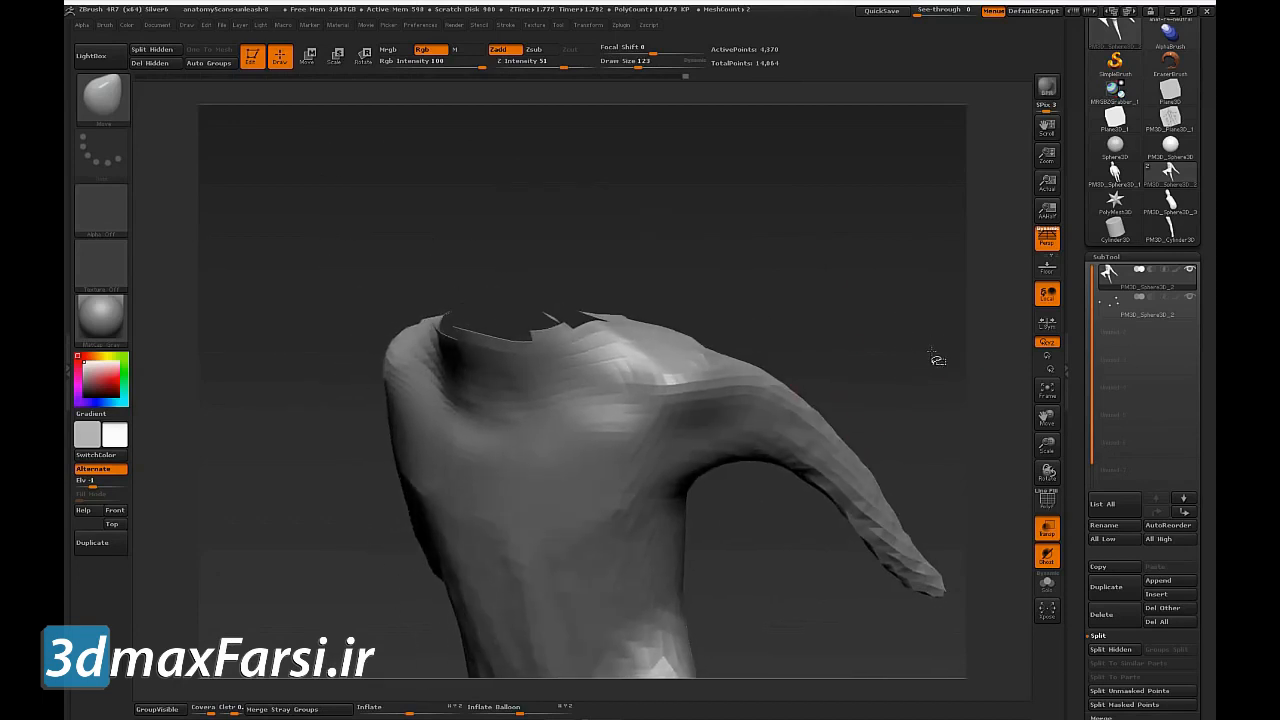
mouse_move(441, 318)
left_mouse_down("ctrl+shift")
mouse_move(405, 385)
mouse_move(495, 420)
mouse_move(620, 392)
mouse_move(622, 330)
left_mouse_up("ctrl+shift")
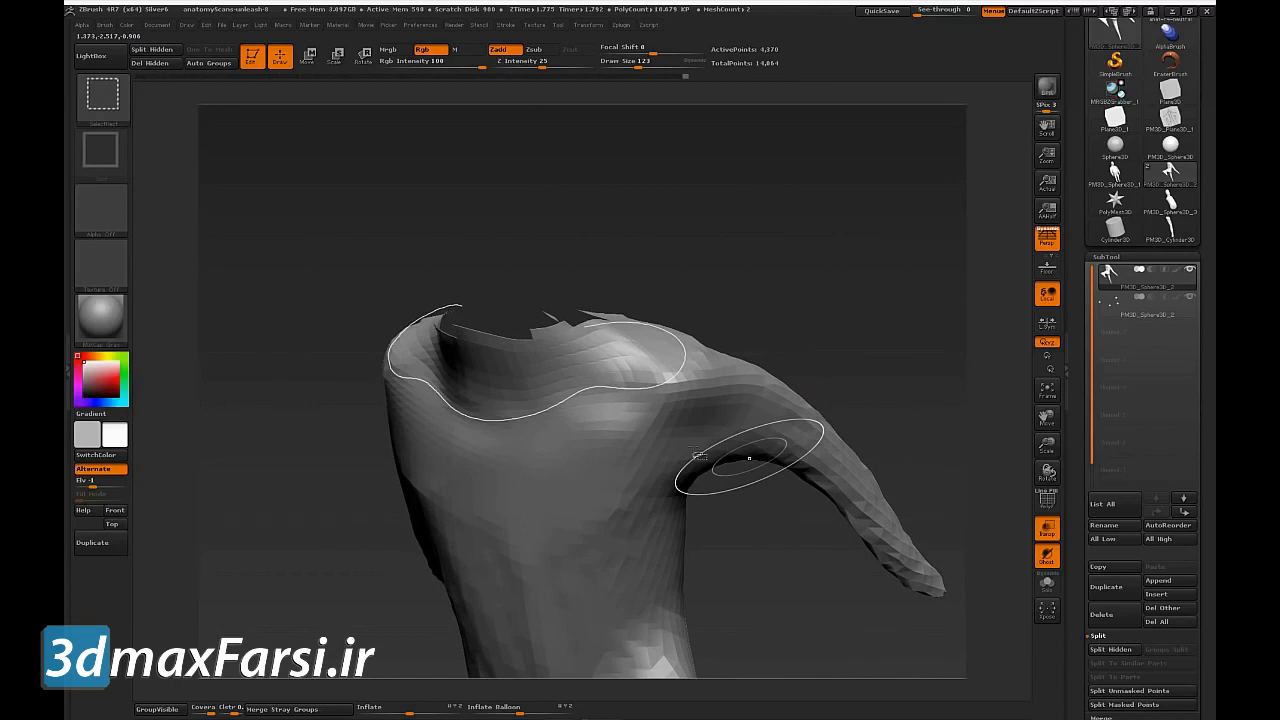
mouse_move(894, 420)
left_mouse_down()
mouse_move(923, 389)
mouse_move(912, 355)
mouse_move(940, 446)
mouse_move(905, 456)
left_mouse_up()
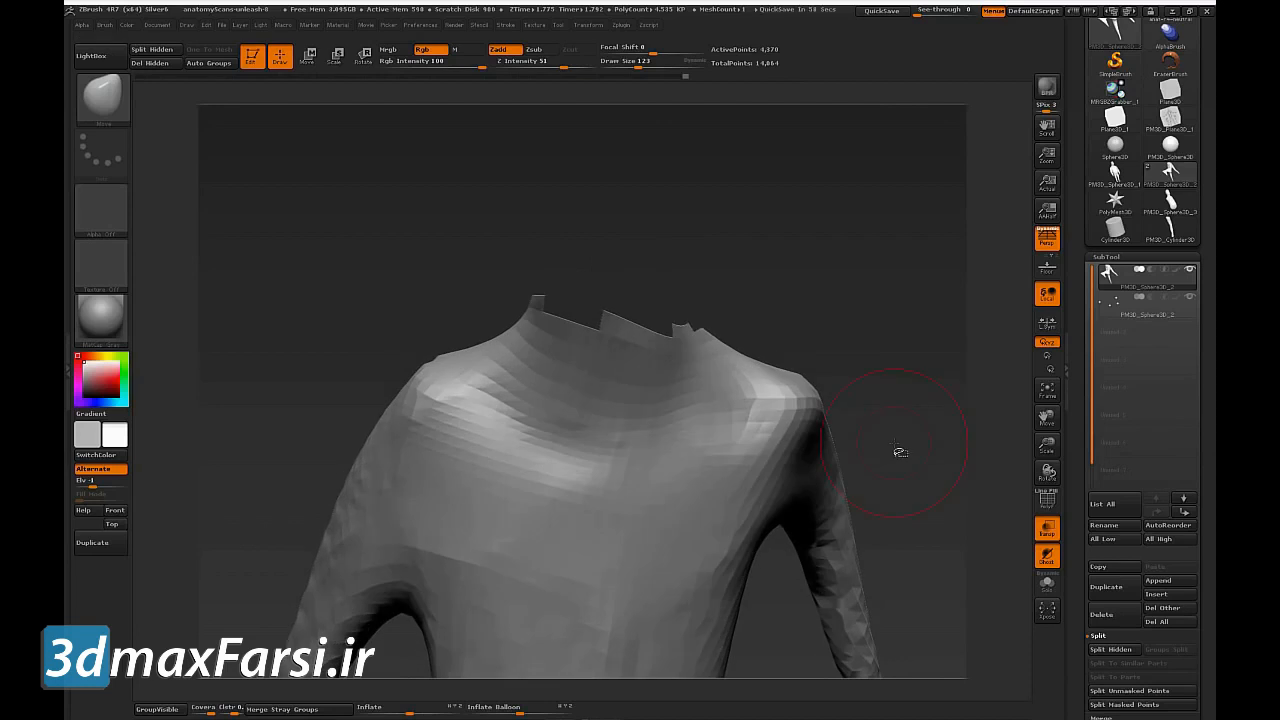
Step: Unhide the whole figure, mask a band across the upper chest and shoulders, and smooth the neck
left_click(918, 365, "ctrl+shift")
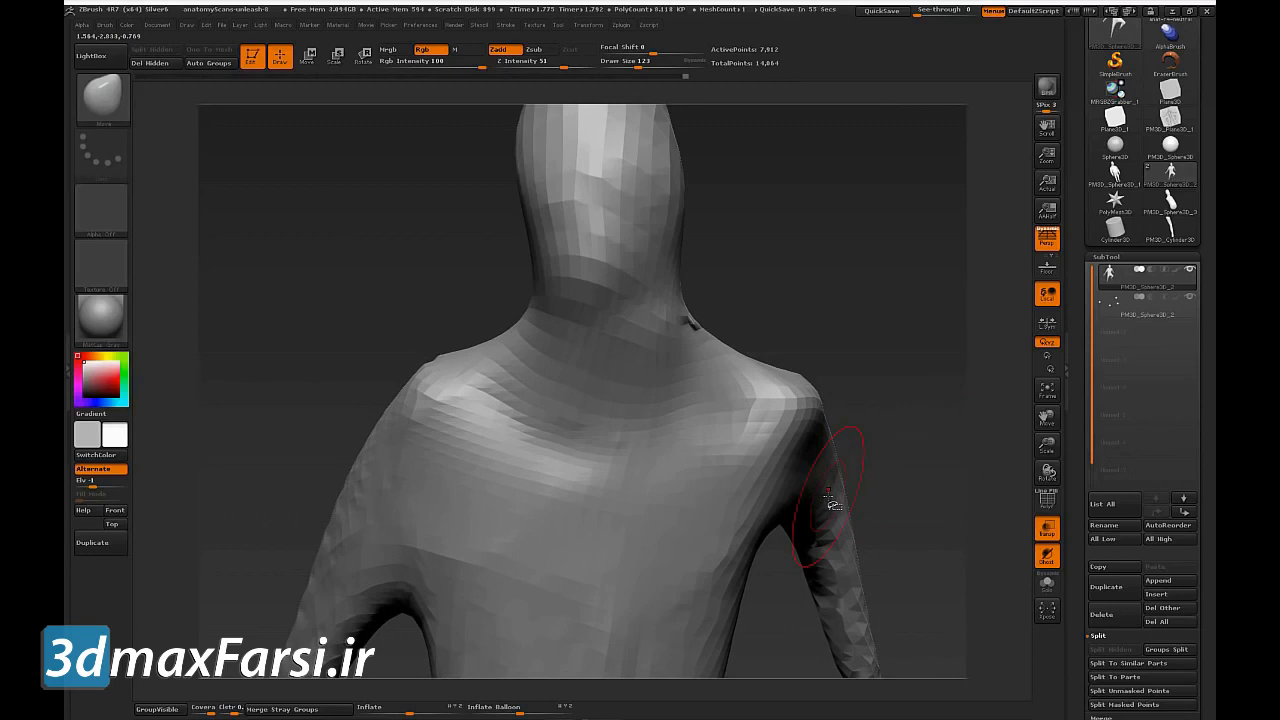
mouse_move(838, 416)
left_mouse_down("shift")
mouse_move(812, 400)
mouse_move(710, 470)
mouse_move(490, 420)
mouse_move(404, 364)
mouse_move(894, 354)
mouse_move(760, 220)
left_mouse_up("shift")
mouse_move(640, 505)
left_mouse_down()
mouse_move(657, 392)
mouse_move(857, 306)
mouse_move(663, 306)
left_mouse_up()
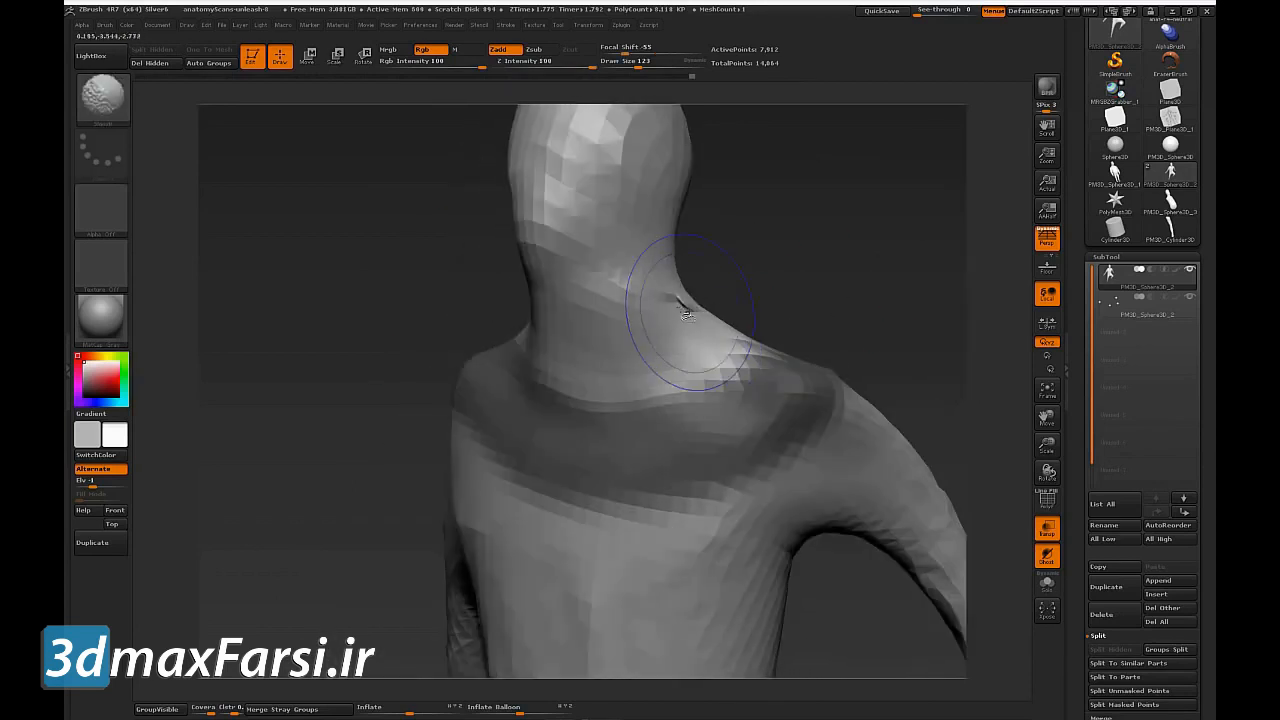
Step: Build up the base of the neck above the masked band with the ClayBuildup brush at draw size 127
key("b")
key("c")
key("b")
key("s")
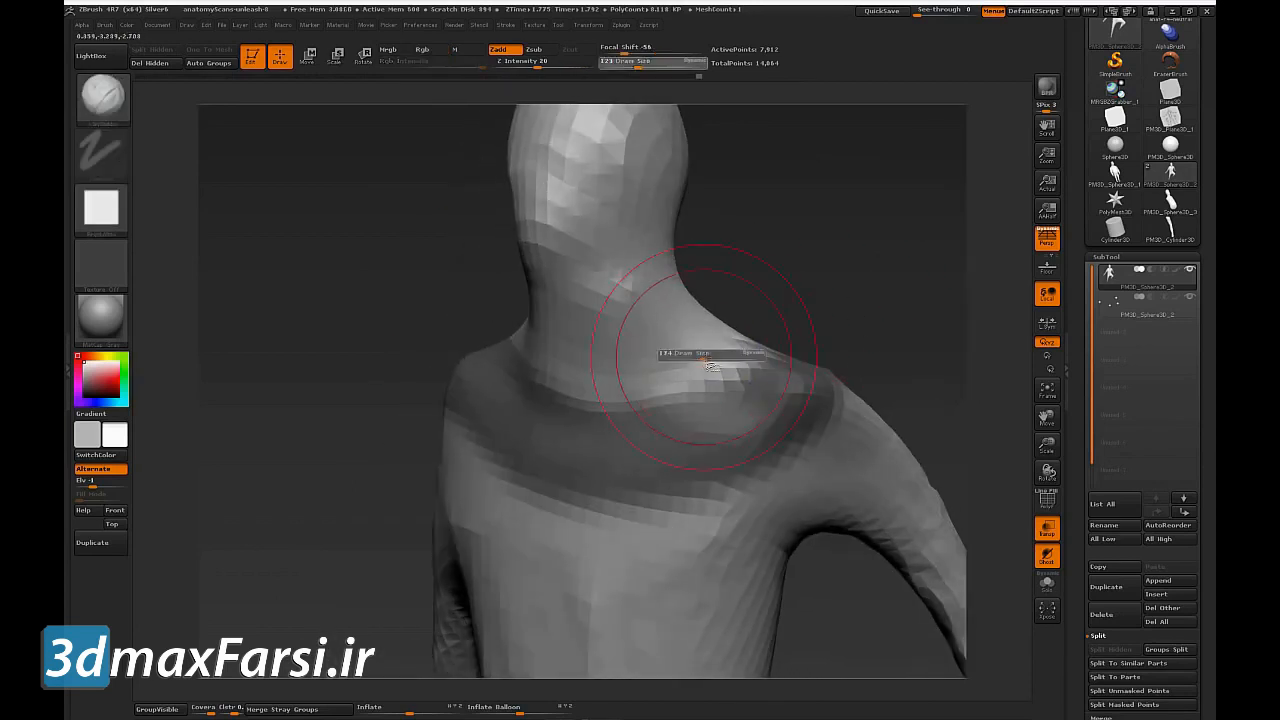
left_click_drag(710, 350, 800, 363)
key("s")
left_click(754, 366)
mouse_move(720, 395)
left_mouse_down()
mouse_move(575, 410)
mouse_move(550, 425)
left_mouse_up()
left_click_drag(752, 348, 1000, 342)
mouse_move(575, 380)
left_mouse_down()
mouse_move(470, 355)
mouse_move(625, 358)
left_mouse_up()
left_click_drag(830, 357, 663, 363)
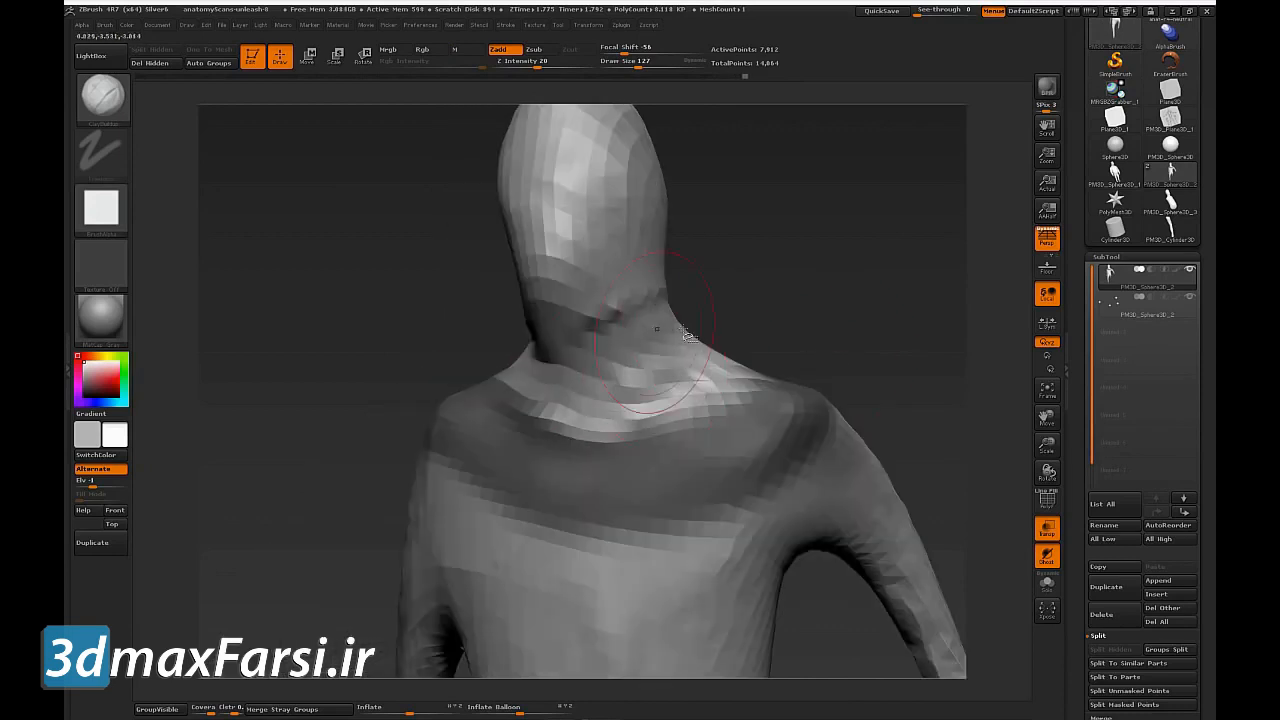
Step: Continue building clay around the sides and back of the neck towards the shoulders
mouse_move(843, 328)
left_mouse_down()
mouse_move(690, 330)
mouse_move(745, 295)
mouse_move(651, 314)
left_mouse_up()
mouse_move(868, 235)
left_mouse_down()
mouse_move(735, 258)
mouse_move(738, 272)
mouse_move(716, 248)
left_mouse_up()
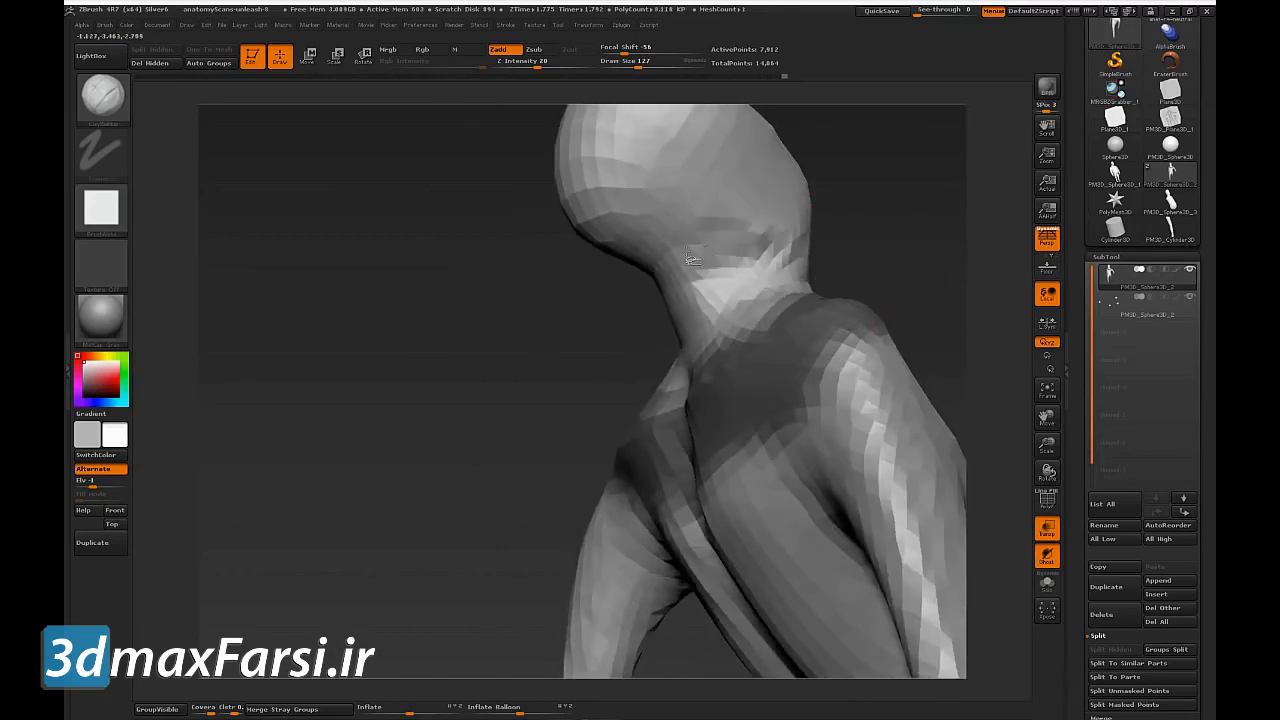
mouse_move(897, 250)
left_mouse_down()
mouse_move(910, 302)
mouse_move(870, 245)
left_mouse_up()
mouse_move(917, 192)
left_mouse_down()
mouse_move(429, 477)
mouse_move(806, 306)
mouse_move(567, 390)
mouse_move(766, 331)
mouse_move(596, 370)
left_mouse_up()
mouse_move(738, 308)
left_mouse_down()
mouse_move(783, 306)
mouse_move(708, 311)
mouse_move(743, 357)
mouse_move(530, 320)
mouse_move(741, 264)
mouse_move(682, 286)
left_mouse_up()
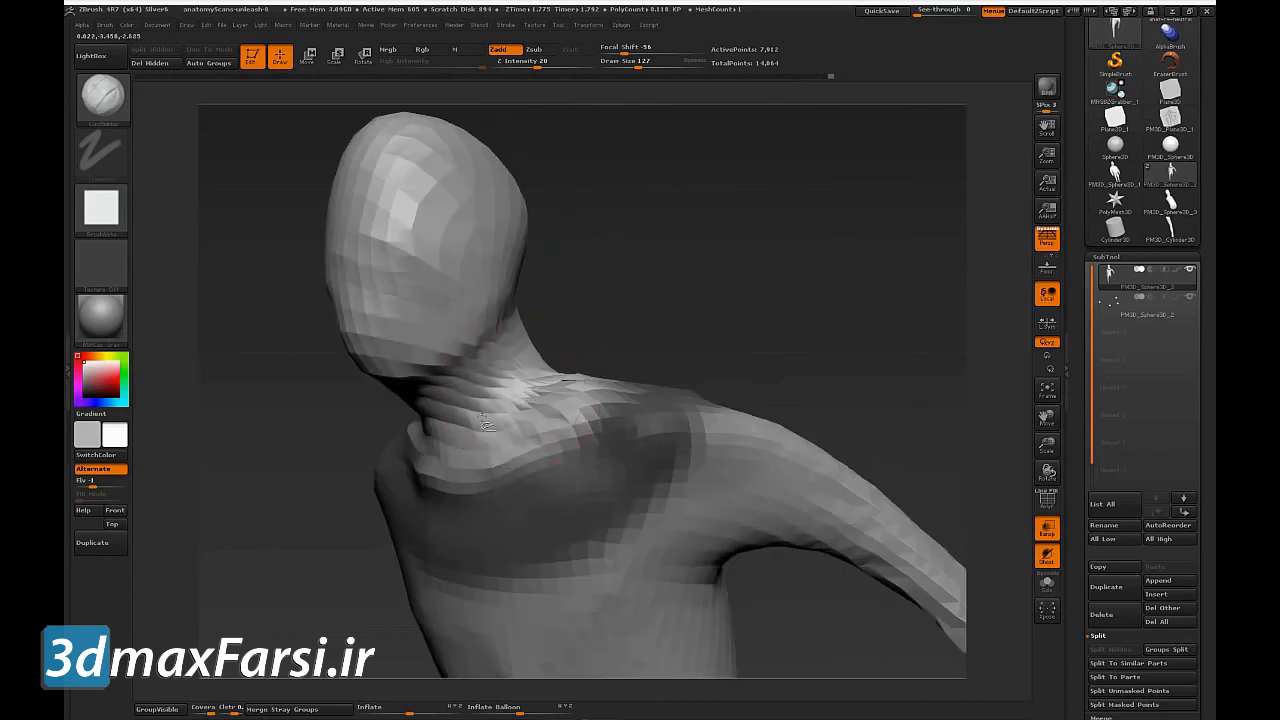
Step: Sketch zigzag lines across the side of the neck down to the shoulder, and clear the annotations
mouse_move(714, 345)
left_mouse_down()
mouse_move(871, 300)
mouse_move(891, 280)
left_mouse_up()
key("ctrl+shift")
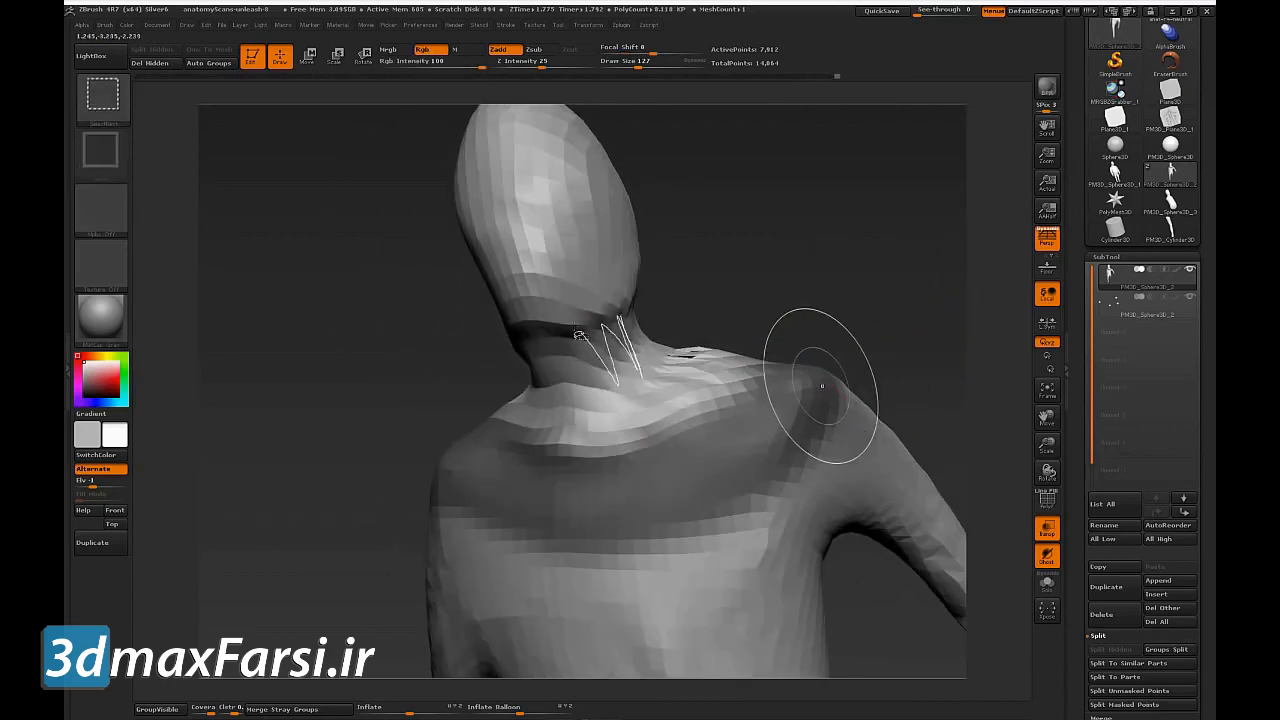
mouse_move(821, 385)
left_mouse_down()
mouse_move(766, 303)
mouse_move(820, 303)
mouse_move(683, 370)
left_mouse_up()
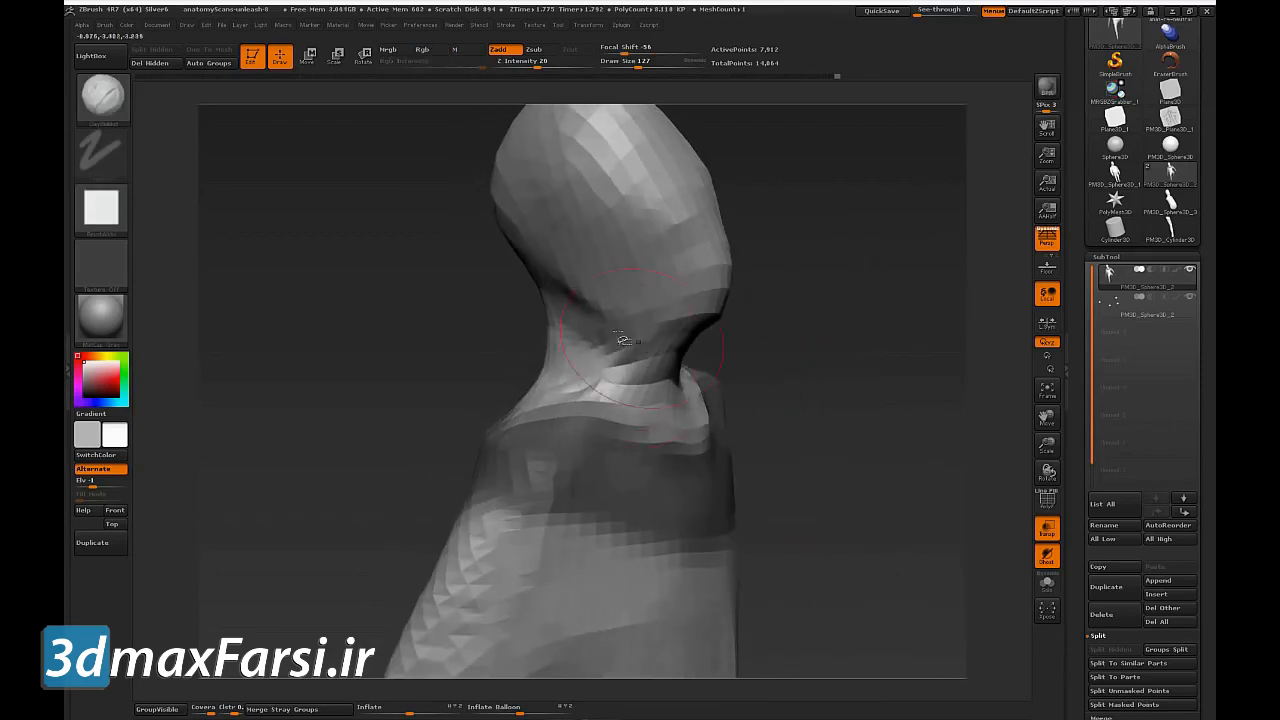
Step: Build up clay along the front and side of the neck, and smooth the back of the neck below the skull
mouse_move(754, 376)
left_mouse_down()
mouse_move(791, 374)
mouse_move(737, 349)
mouse_move(838, 309)
mouse_move(744, 343)
left_mouse_up()
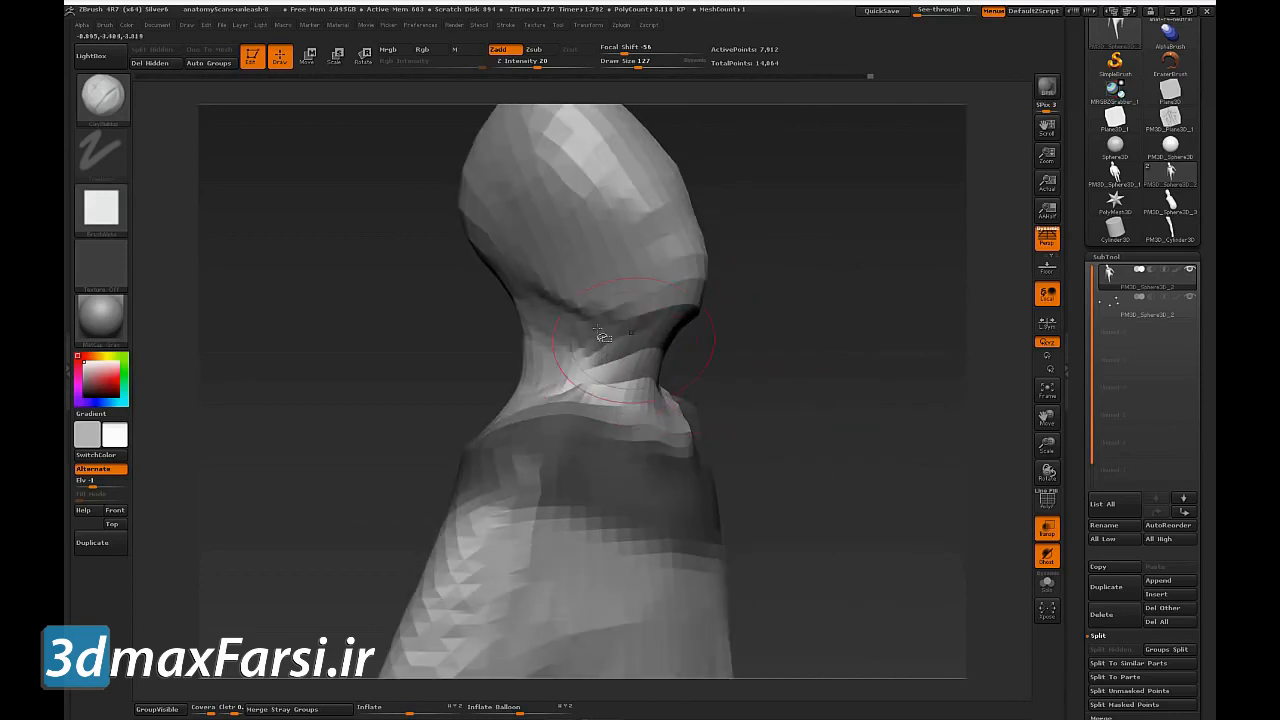
left_click_drag(803, 380, 562, 400)
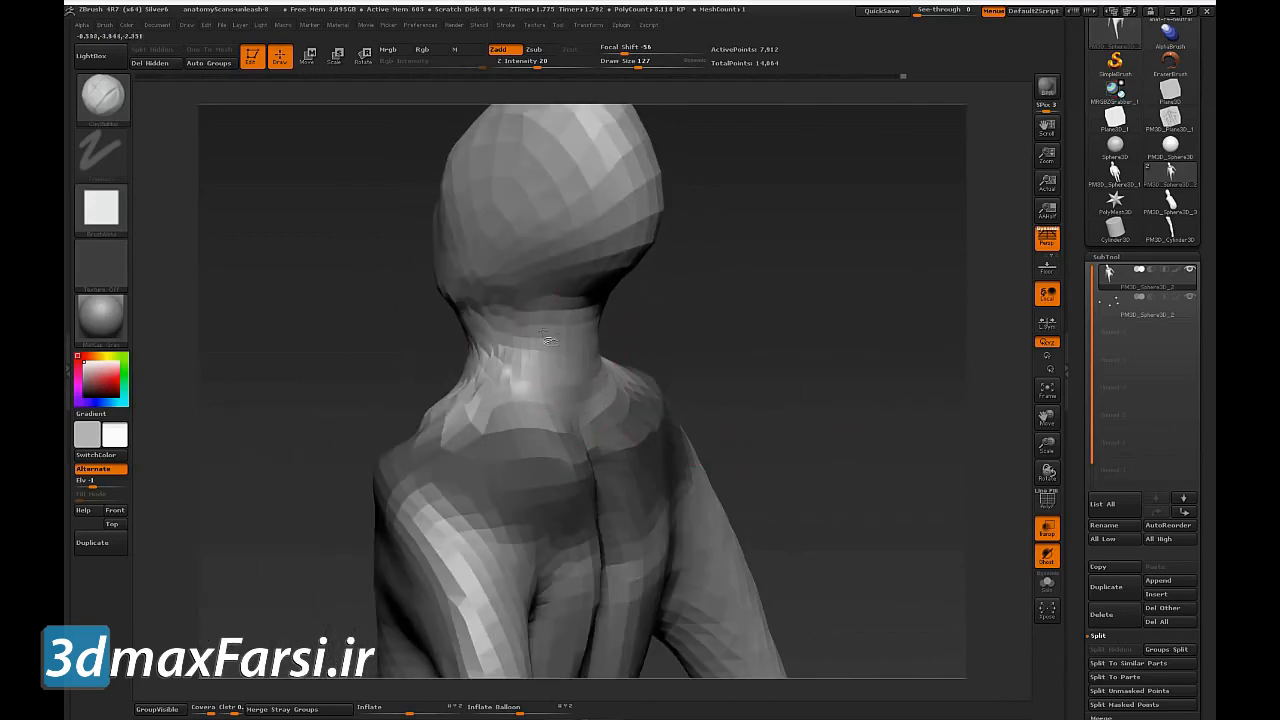
left_click_drag(545, 375, 602, 377)
left_click_drag(712, 318, 848, 328)
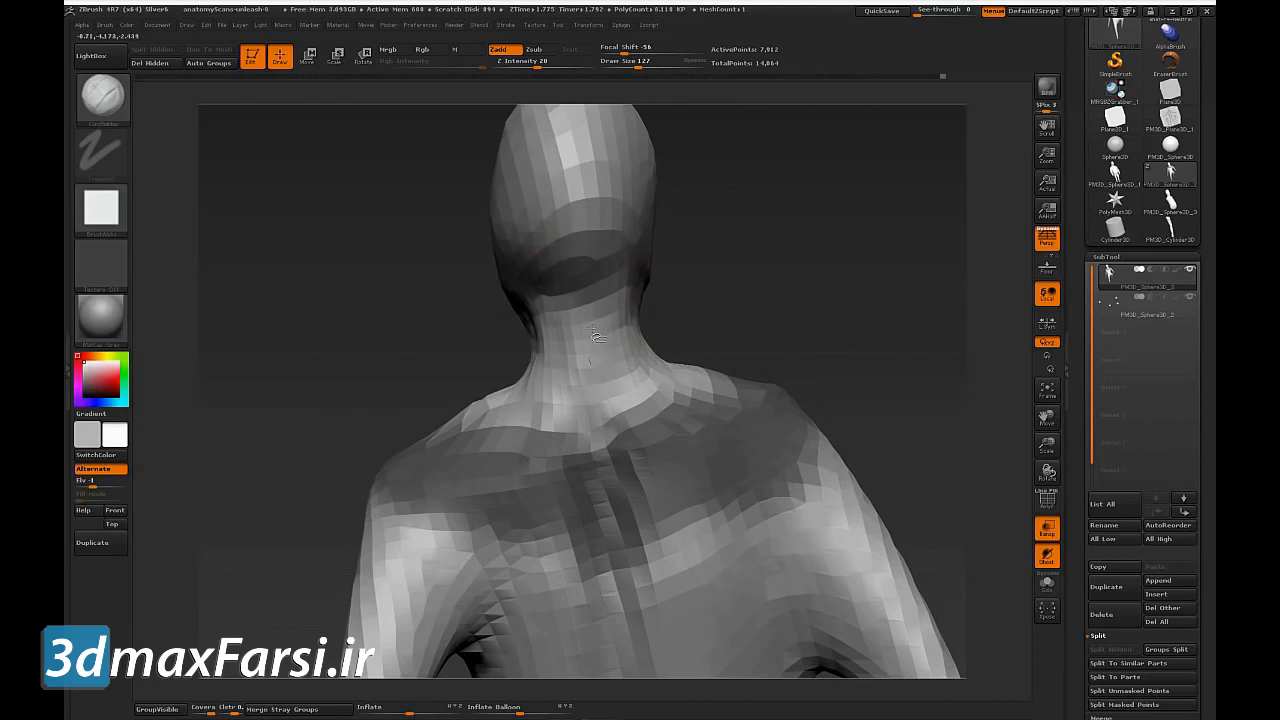
left_click_drag(787, 376, 563, 327)
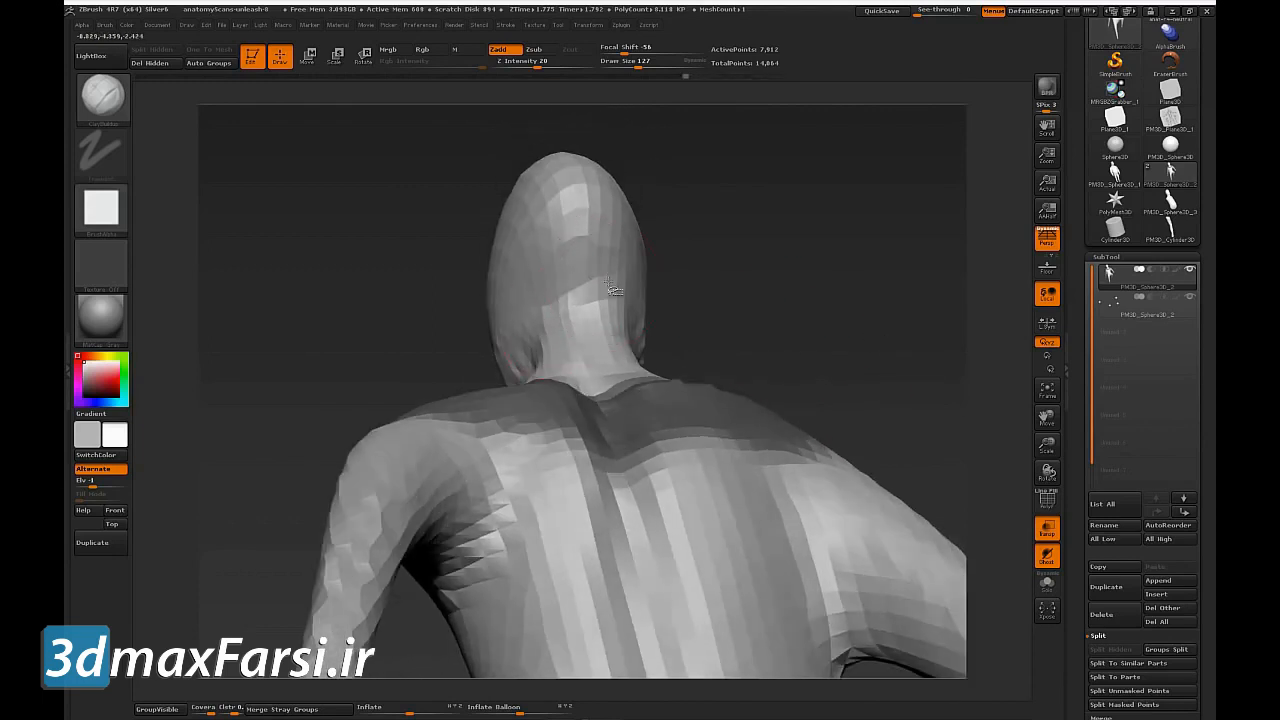
left_click_drag(594, 310, 592, 262, "shift")
mouse_move(757, 288)
left_mouse_down()
mouse_move(769, 314)
mouse_move(797, 326)
mouse_move(800, 350)
mouse_move(797, 274)
mouse_move(809, 331)
mouse_move(851, 311)
mouse_move(820, 323)
mouse_move(840, 411)
mouse_move(682, 423)
mouse_move(757, 409)
mouse_move(820, 425)
mouse_move(582, 401)
left_mouse_up()
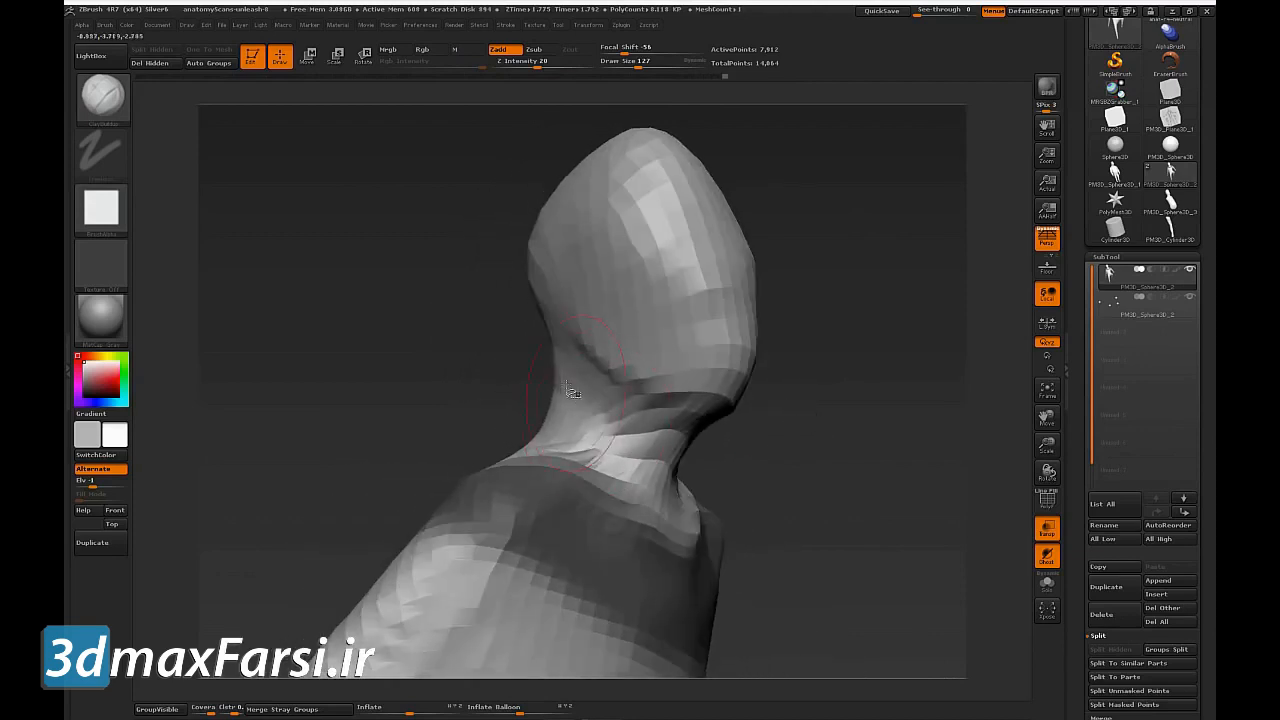
Step: Enlarge the ClayBuildup brush and fill out the side and back of the head above the neck
mouse_move(748, 457)
left_mouse_down()
mouse_move(786, 449)
mouse_move(826, 466)
mouse_move(755, 442)
left_mouse_up()
key("s")
left_click_drag(672, 387, 681, 387)
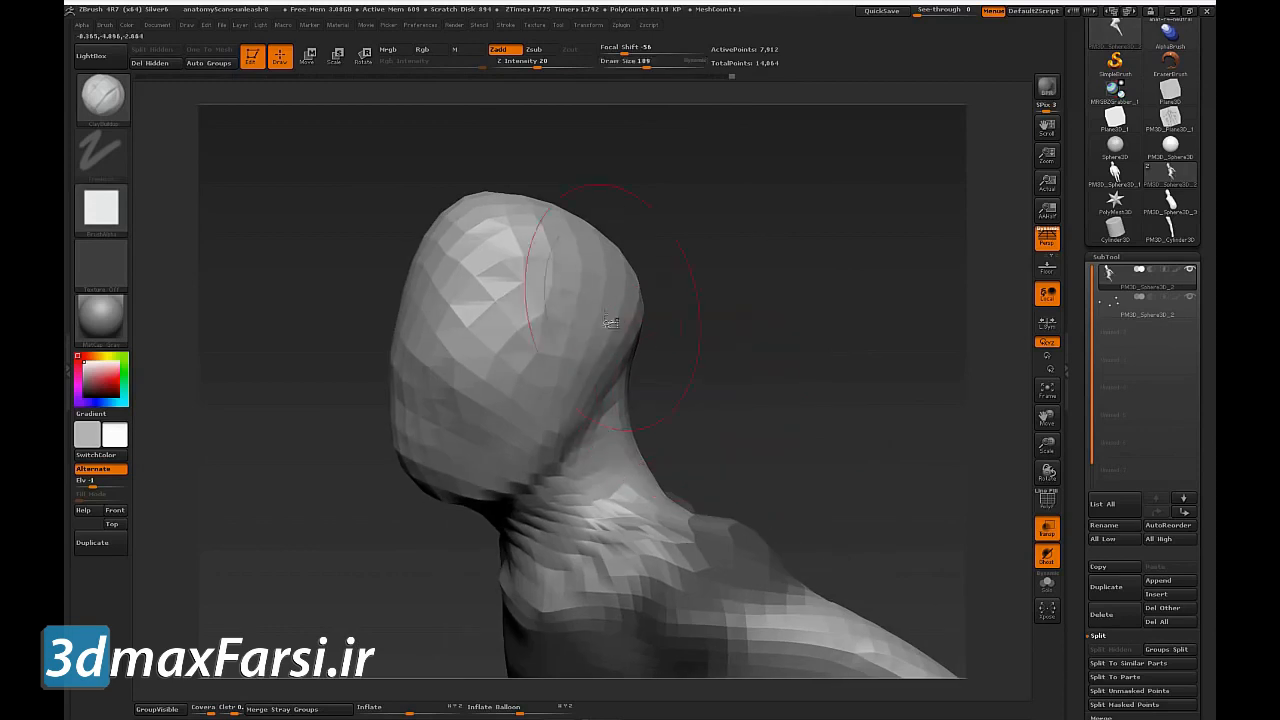
left_click_drag(570, 328, 610, 362)
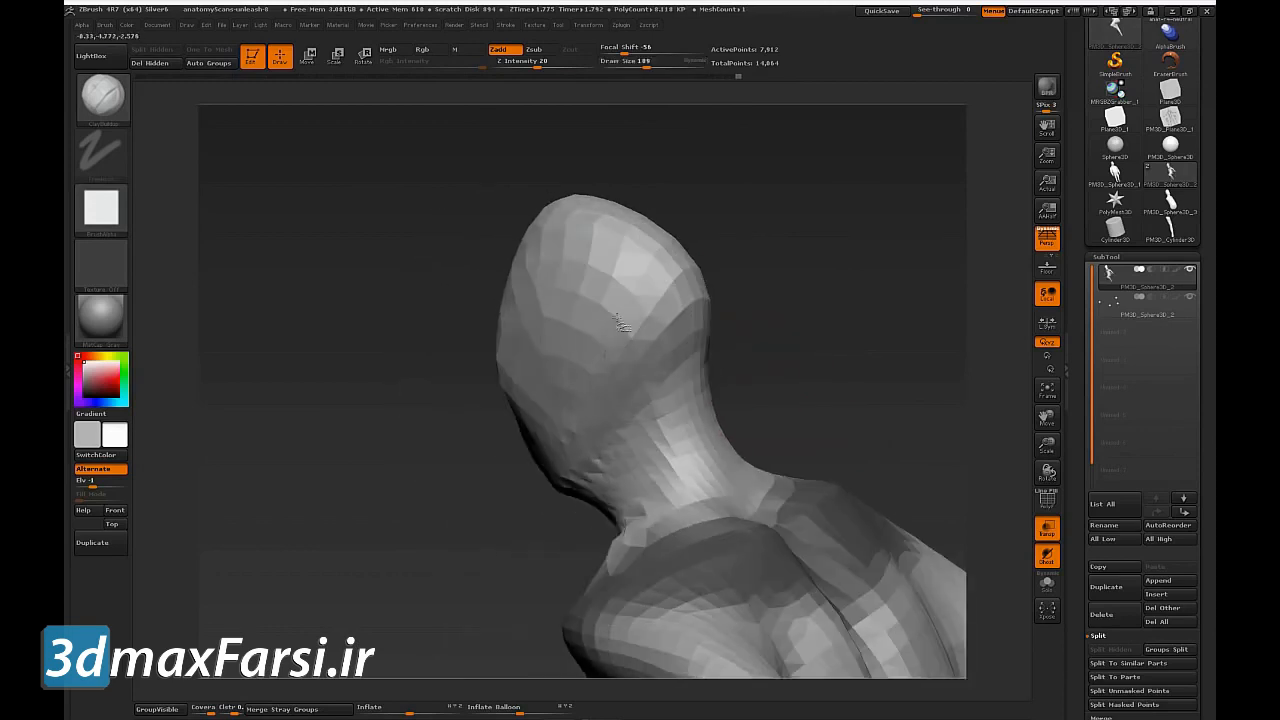
left_click_drag(763, 303, 740, 268)
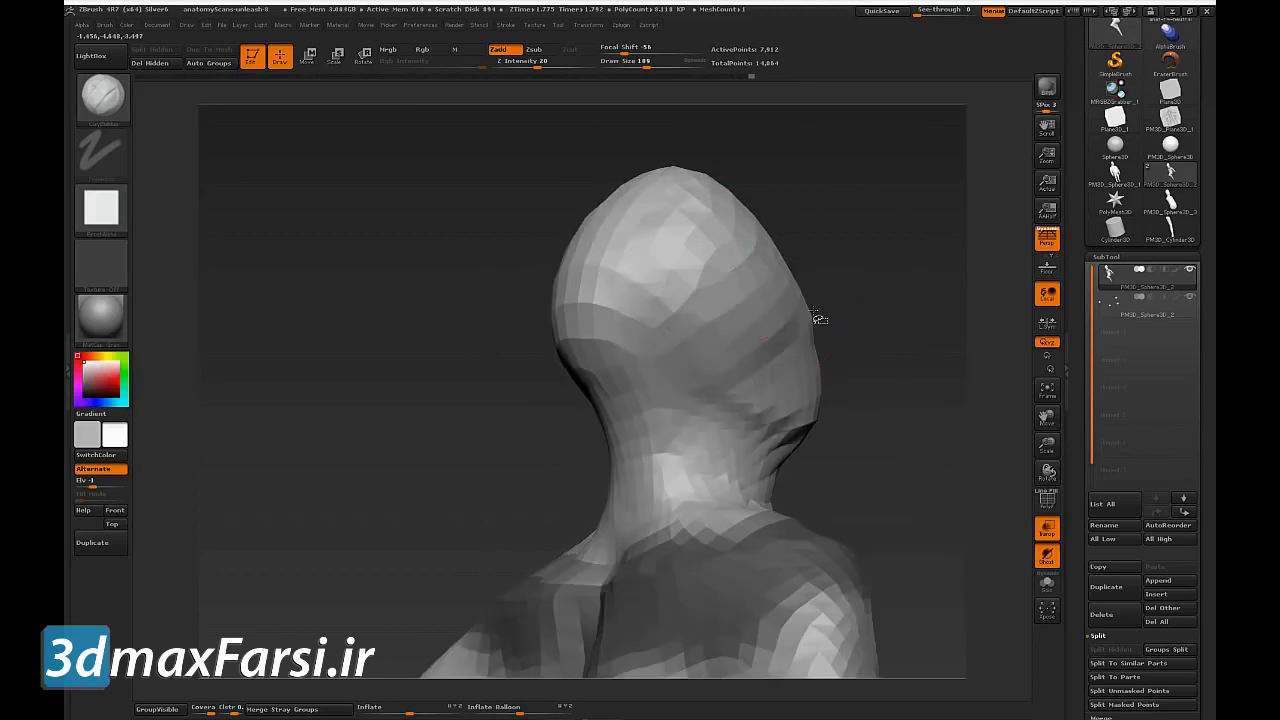
left_click_drag(775, 345, 815, 332)
mouse_move(930, 178)
left_mouse_down()
mouse_move(837, 254)
mouse_move(846, 286)
mouse_move(800, 405)
mouse_move(820, 438)
mouse_move(805, 430)
left_mouse_up()
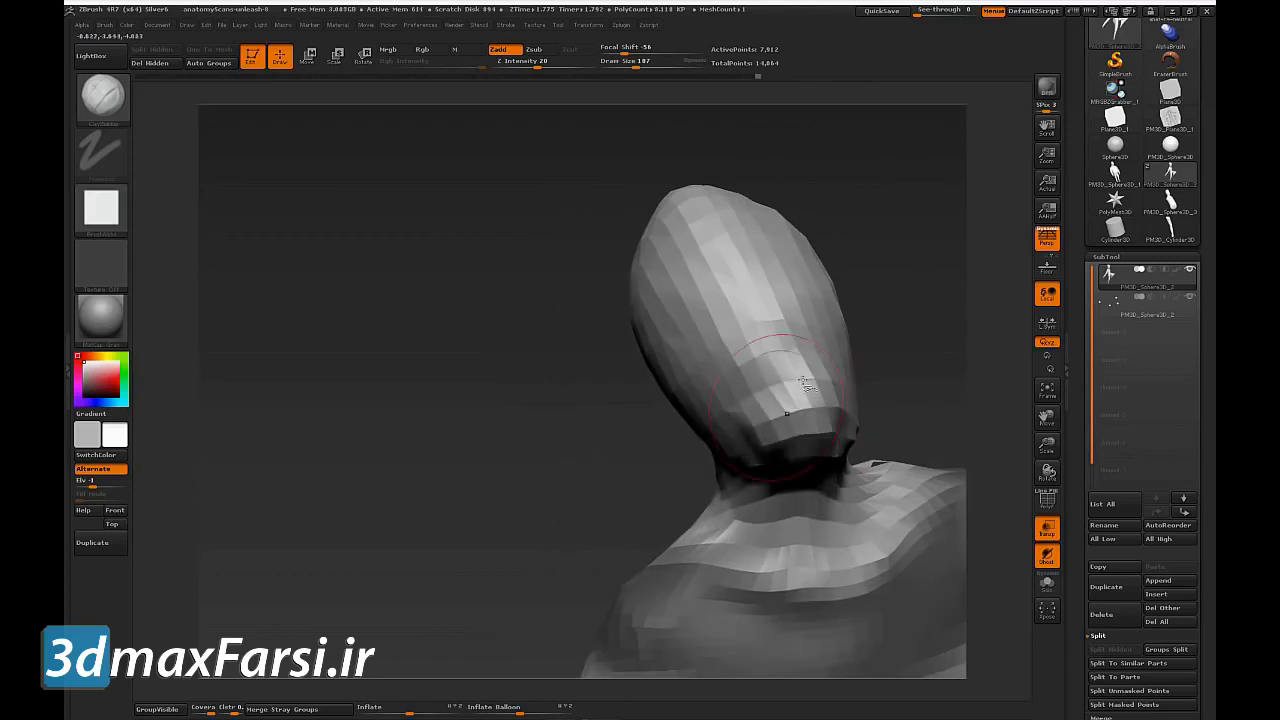
Step: Build up the side of the face, set the draw size to 164, and smooth the head's surface
mouse_move(857, 300)
left_mouse_down()
mouse_move(929, 317)
mouse_move(887, 358)
left_mouse_up()
mouse_move(820, 306)
left_mouse_down()
mouse_move(846, 384)
mouse_move(860, 381)
mouse_move(858, 408)
left_mouse_up()
key("s")
left_click(856, 379)
mouse_move(622, 288)
left_mouse_down("shift")
mouse_move(587, 281)
mouse_move(615, 294)
left_mouse_up("shift")
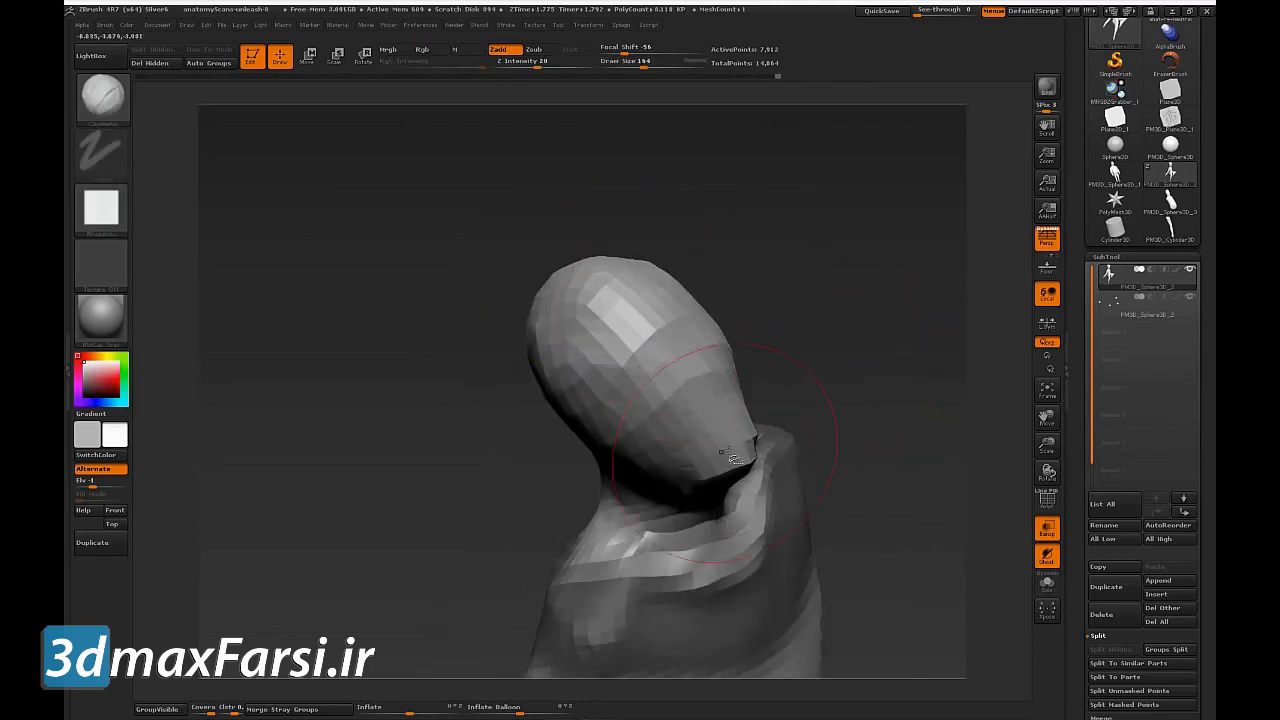
left_click_drag(835, 335, 875, 332)
mouse_move(894, 429)
left_mouse_down()
mouse_move(886, 443)
mouse_move(974, 294)
mouse_move(851, 289)
mouse_move(906, 332)
mouse_move(857, 386)
mouse_move(889, 417)
mouse_move(885, 445)
mouse_move(886, 434)
mouse_move(920, 437)
mouse_move(900, 432)
left_mouse_up()
Step: Switch to the Move brush at draw size 107 and clear the mask from the chest and shoulders
key("b")
key("m")
key("v")
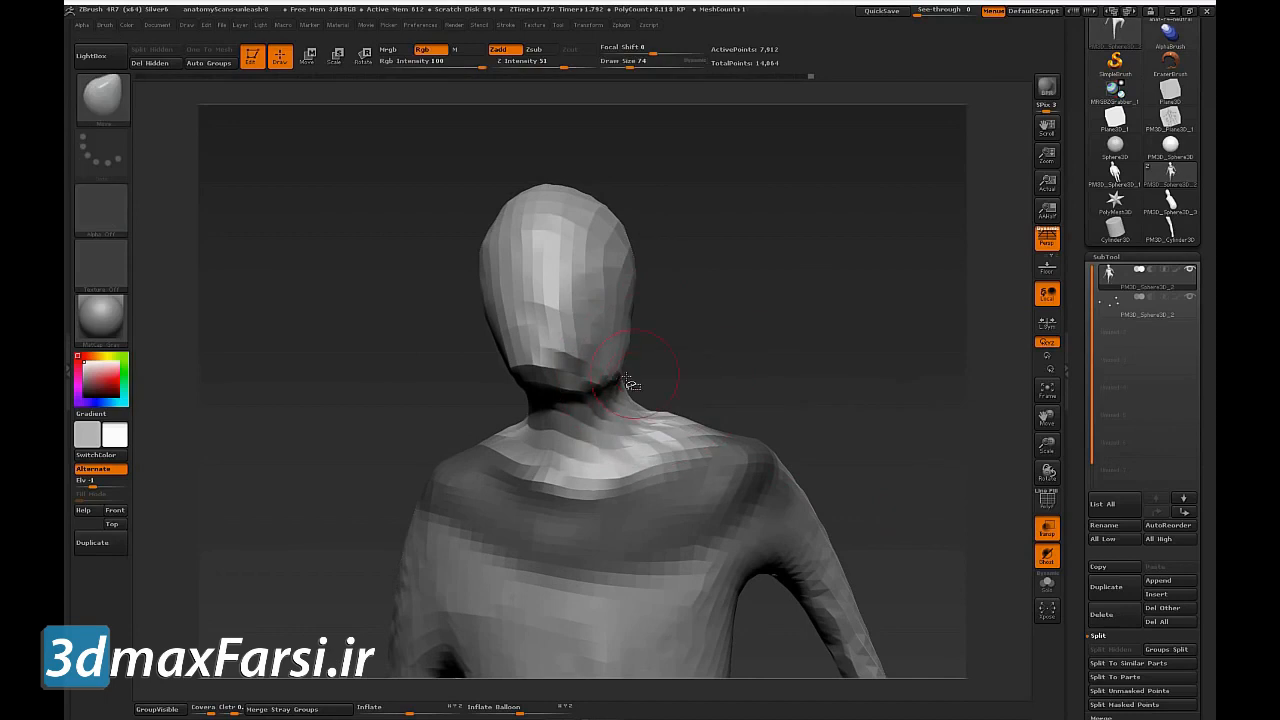
key("s")
mouse_move(711, 350)
left_mouse_down()
mouse_move(734, 349)
mouse_move(658, 352)
mouse_move(771, 329)
mouse_move(780, 343)
mouse_move(730, 311)
mouse_move(731, 358)
left_mouse_up()
left_click_drag(813, 334, 836, 420, "ctrl")
left_click_drag(830, 410, 745, 306, "alt")
left_click_drag(866, 476, 820, 380, "alt")
Step: Measure the head from chin to crown, and nudge the upper back of the skull inward with the Move brush at draw size 401
key("w")
left_click_drag(475, 450, 613, 250)
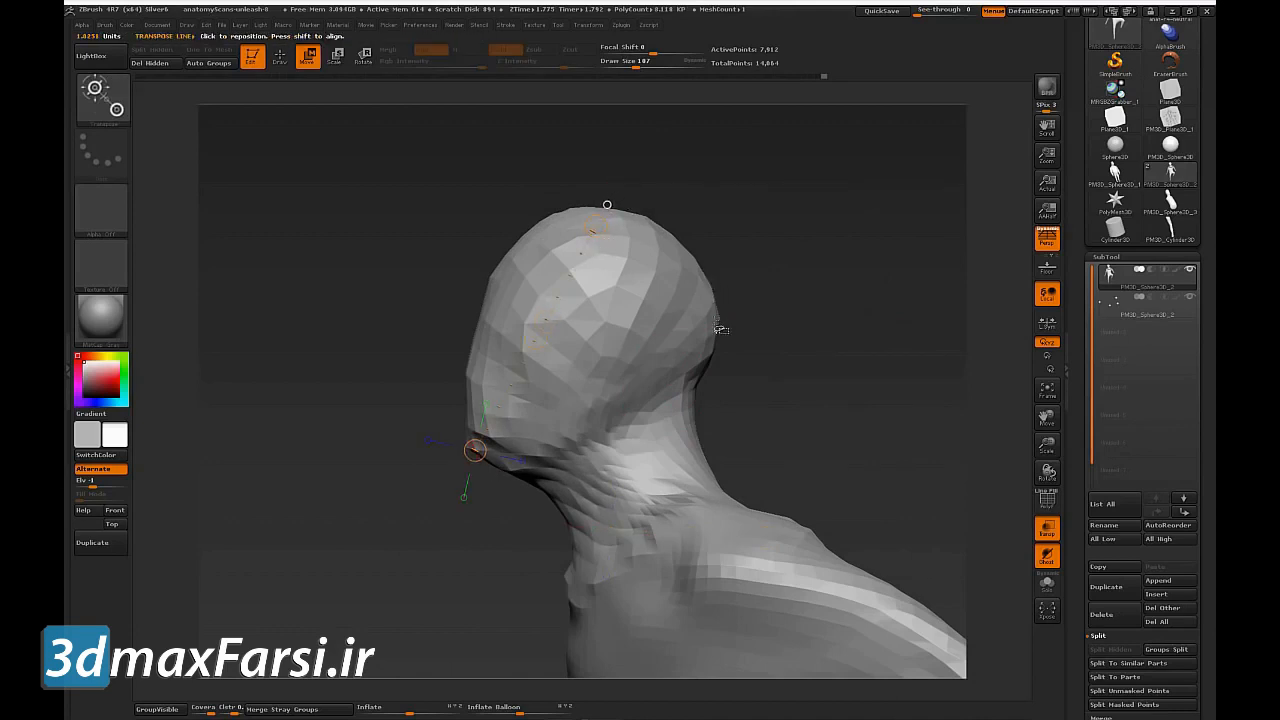
key("q")
key("s")
left_click_drag(704, 278, 735, 279)
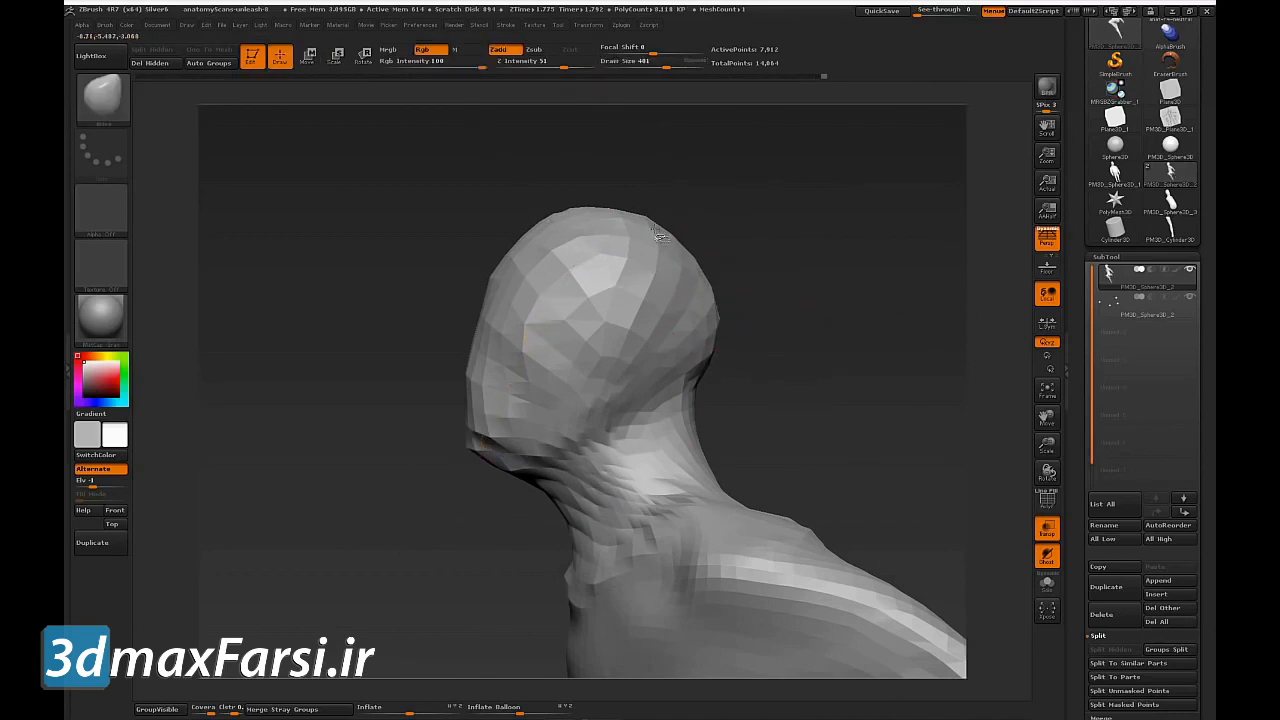
left_click_drag(660, 235, 651, 250)
left_click_drag(710, 302, 782, 300)
left_click_drag(665, 235, 661, 240)
Step: Push the forehead and top of the skull down slightly from other side angles with the Move brush
left_click_drag(779, 276, 689, 259)
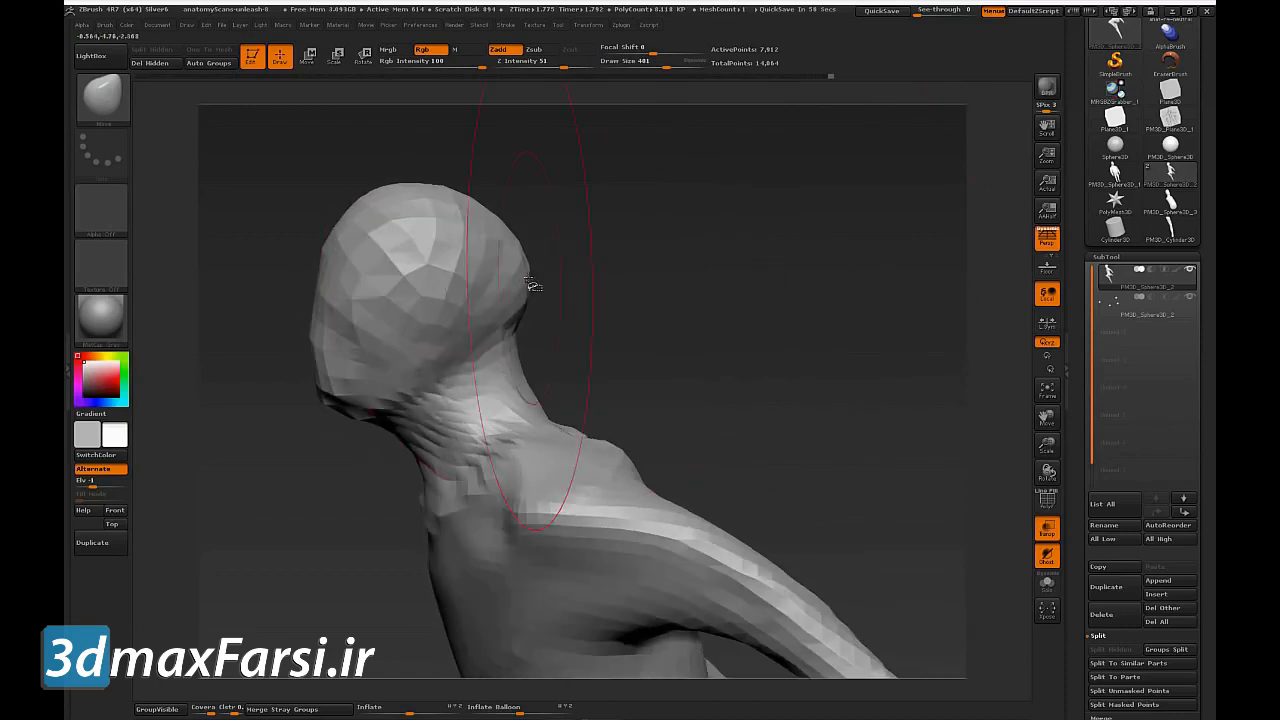
left_click_drag(378, 218, 386, 233)
left_click_drag(519, 190, 652, 238)
left_click_drag(311, 195, 311, 204)
mouse_move(555, 298)
left_mouse_down()
mouse_move(586, 297)
mouse_move(580, 266)
mouse_move(773, 357)
left_mouse_up()
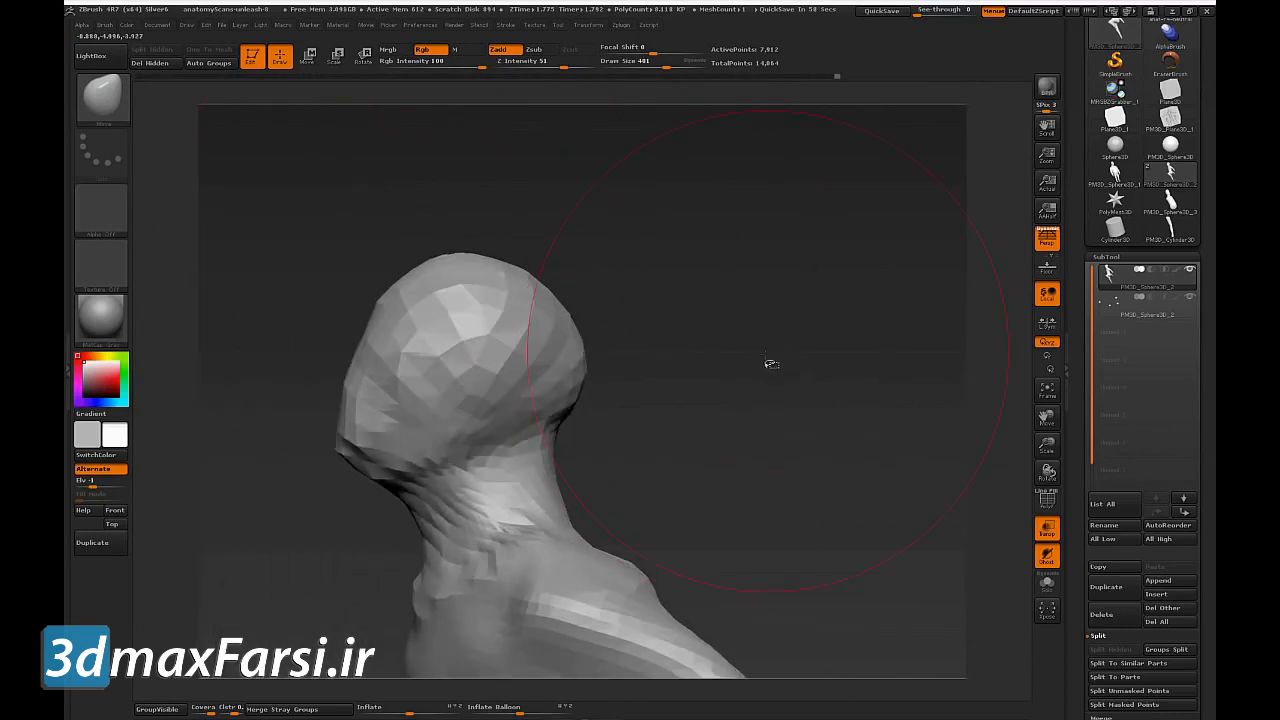
Step: Recheck the head with the transpose line and lower the crown slightly with the Move brush
key("w")
mouse_move(650, 297)
left_mouse_down()
mouse_move(568, 358)
mouse_move(545, 337)
left_mouse_up()
key("q")
left_click_drag(431, 264, 427, 275)
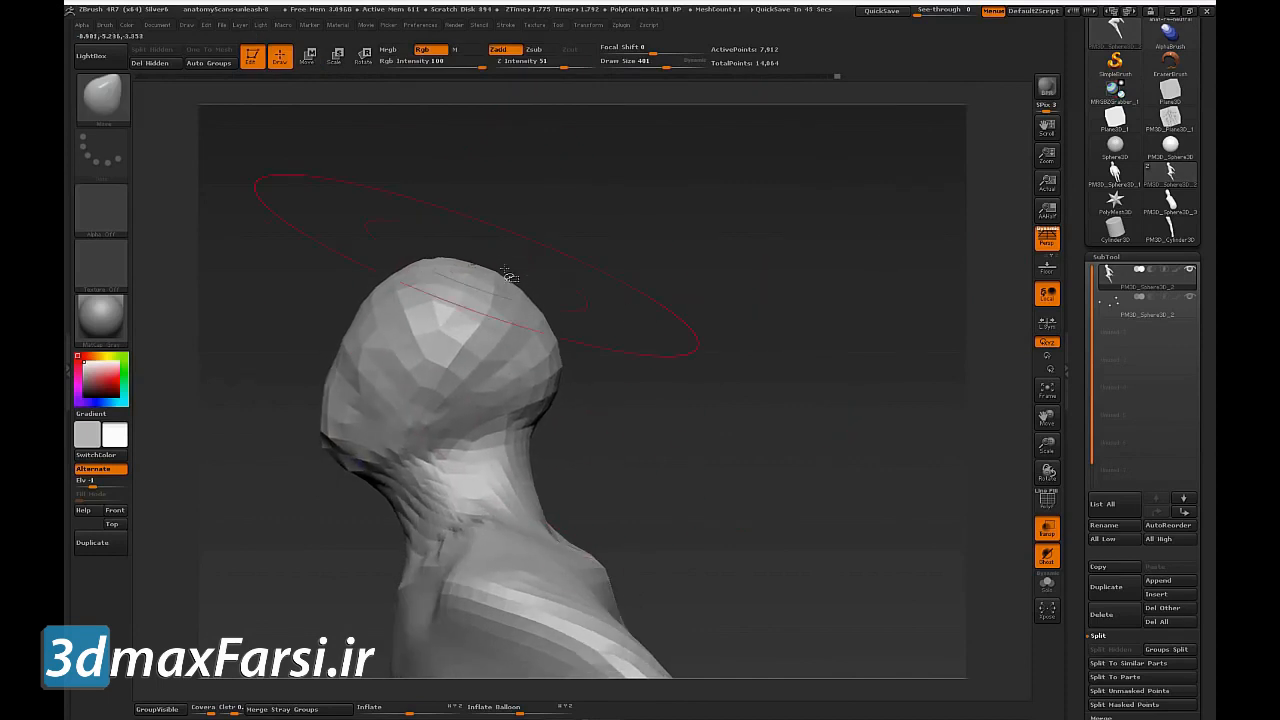
key("w")
mouse_move(666, 334)
left_mouse_down()
mouse_move(697, 337)
mouse_move(694, 317)
mouse_move(700, 341)
mouse_move(766, 366)
mouse_move(734, 354)
mouse_move(760, 370)
mouse_move(763, 417)
mouse_move(652, 430)
left_mouse_up()
key("q")
Step: Reduce the Move brush to draw size 227 and pull the jaw and front of the neck back slightly
key("s")
key("s")
left_click_drag(701, 395, 641, 410)
left_click_drag(449, 430, 461, 430)
left_click_drag(450, 510, 465, 500)
Step: Examine the whole figure from several sides and measure from the crotch to the top of the head with a transpose line
mouse_move(756, 464)
left_mouse_down("alt")
mouse_move(742, 430)
mouse_move(752, 469)
mouse_move(795, 316)
left_mouse_up("alt")
mouse_move(795, 316)
left_mouse_down()
mouse_move(811, 377)
mouse_move(831, 380)
mouse_move(775, 374)
mouse_move(786, 397)
mouse_move(846, 414)
mouse_move(835, 411)
left_mouse_up()
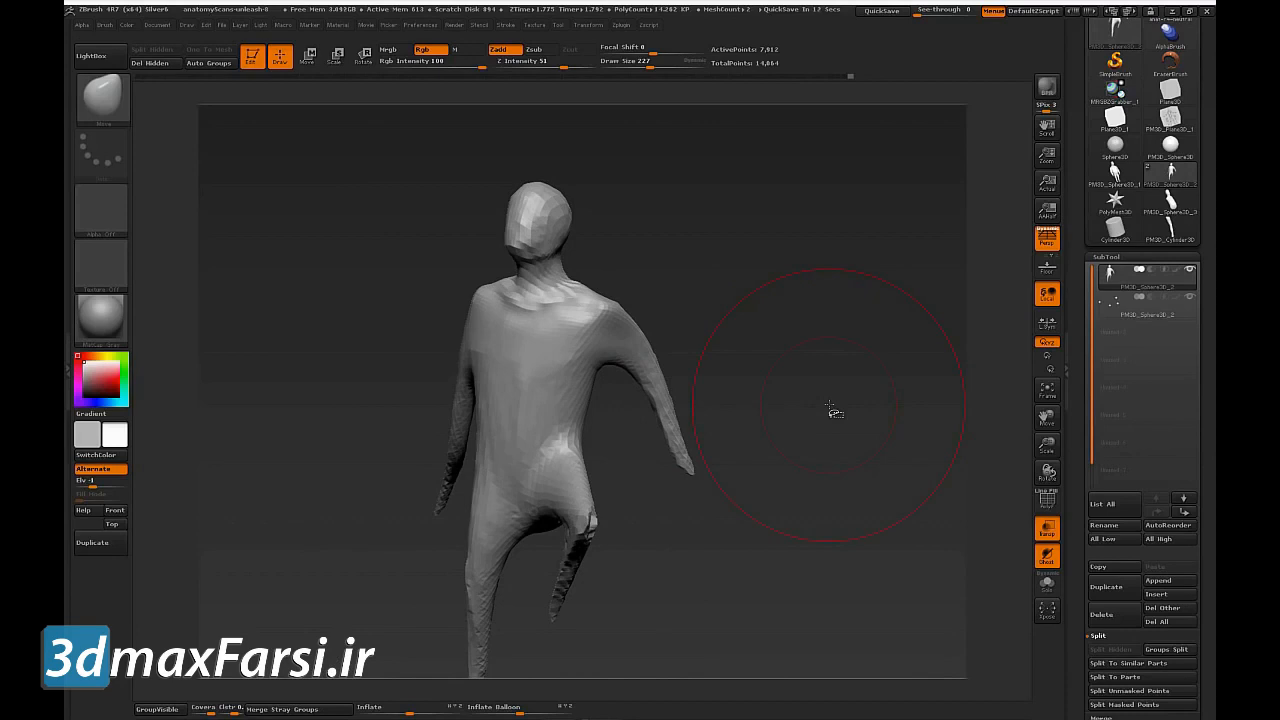
mouse_move(883, 514)
left_mouse_down()
mouse_move(899, 566)
mouse_move(872, 505)
left_mouse_up()
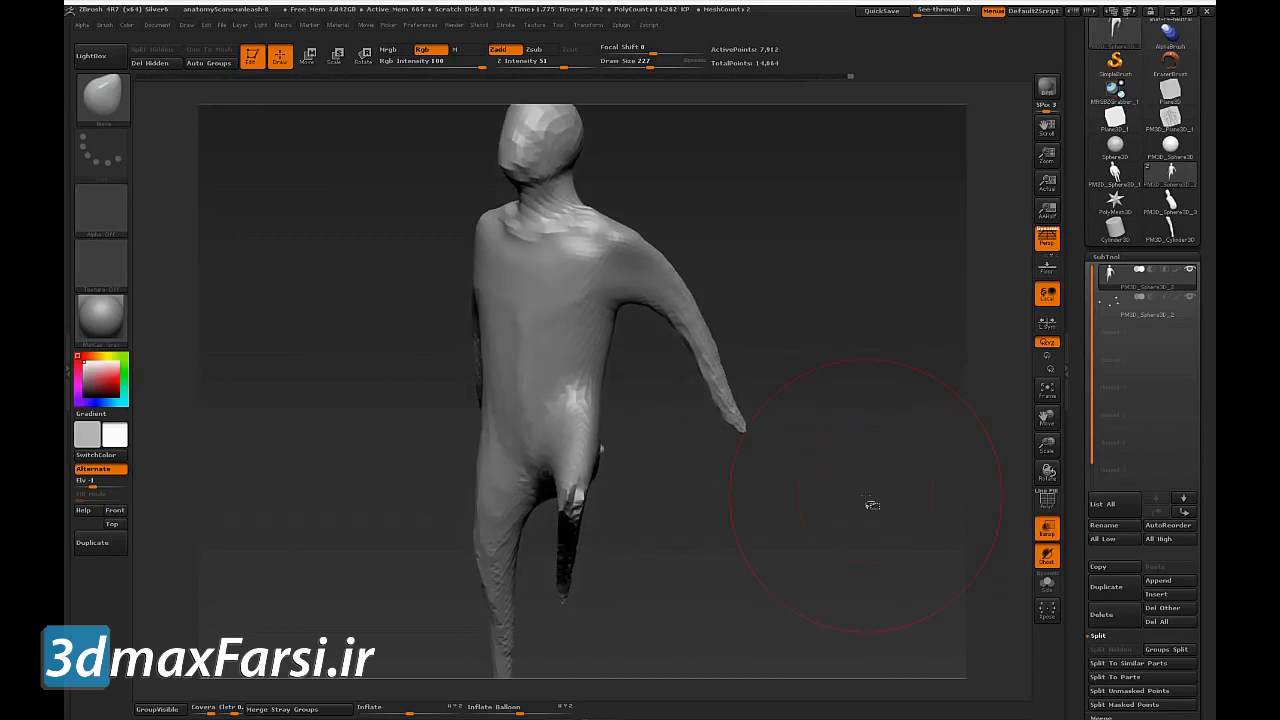
left_click_drag(872, 505, 866, 581)
left_click_drag(880, 590, 869, 588)
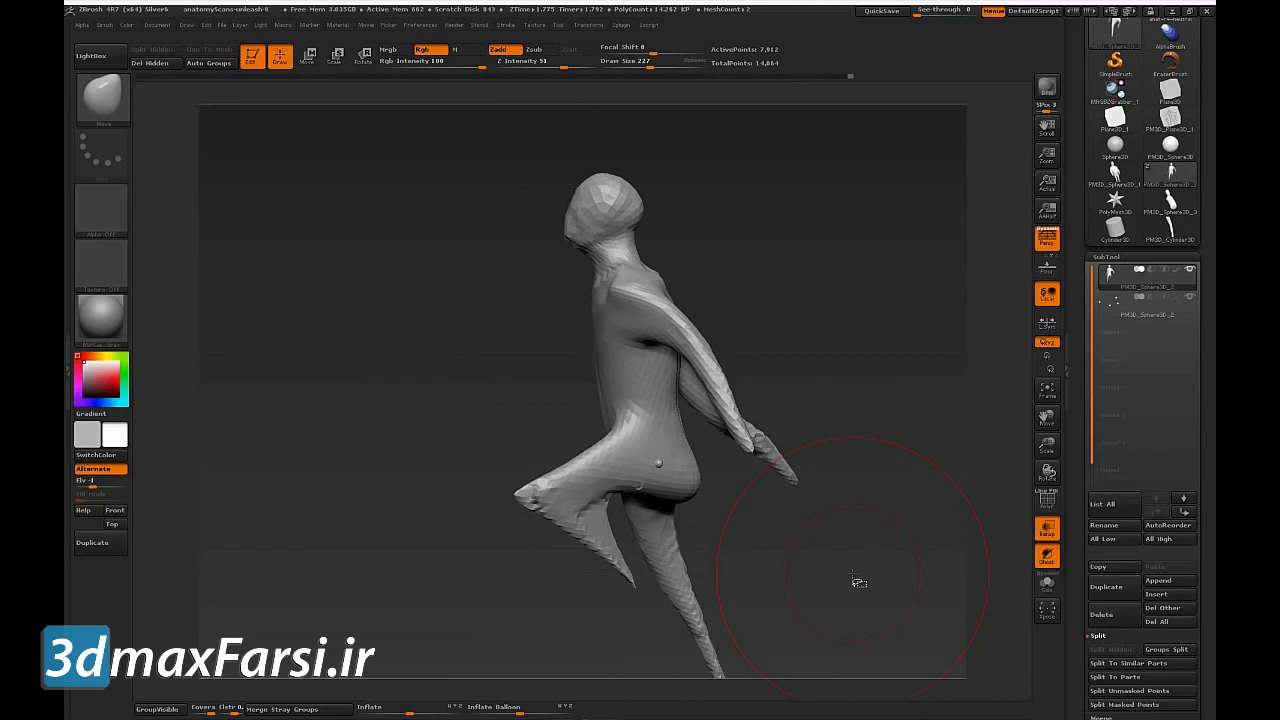
left_click_drag(858, 581, 880, 434)
key("w")
left_click_drag(598, 476, 607, 147)
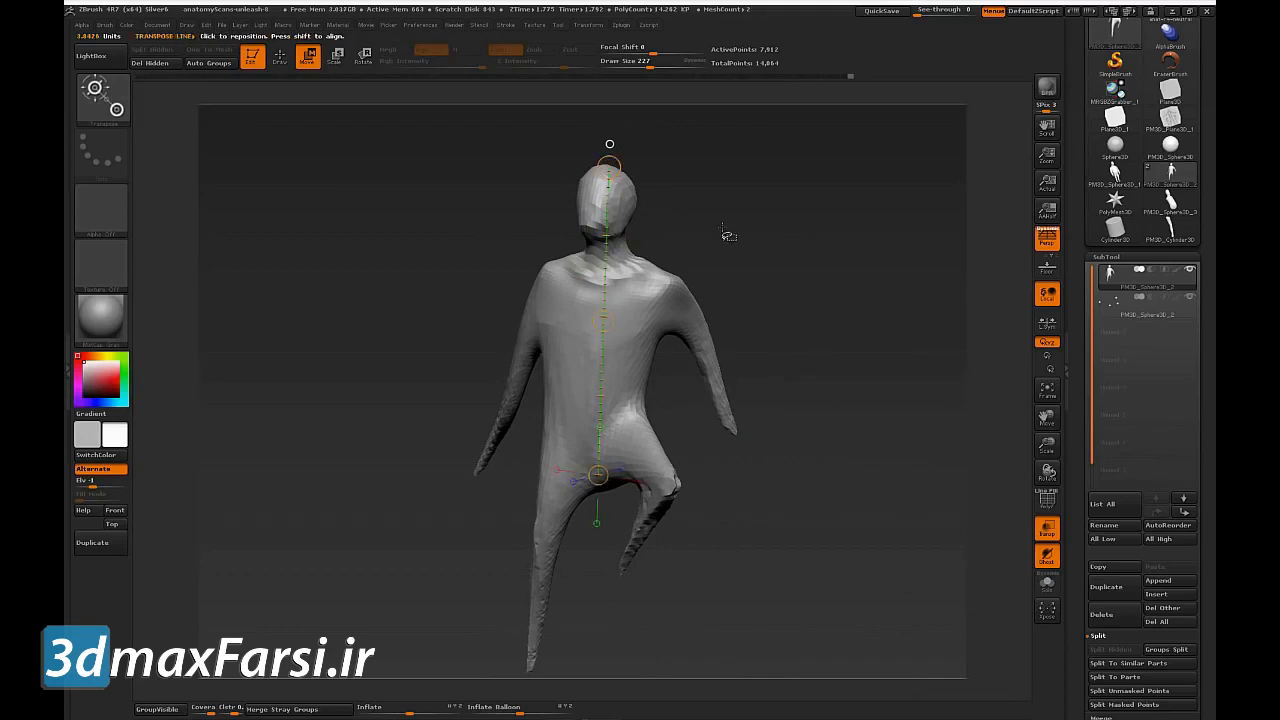
Step: Measure the width across the upper chest between the two shoulders
left_click_drag(697, 215, 706, 271)
mouse_move(570, 277)
left_mouse_down()
mouse_move(694, 280)
mouse_move(690, 294)
left_mouse_up()
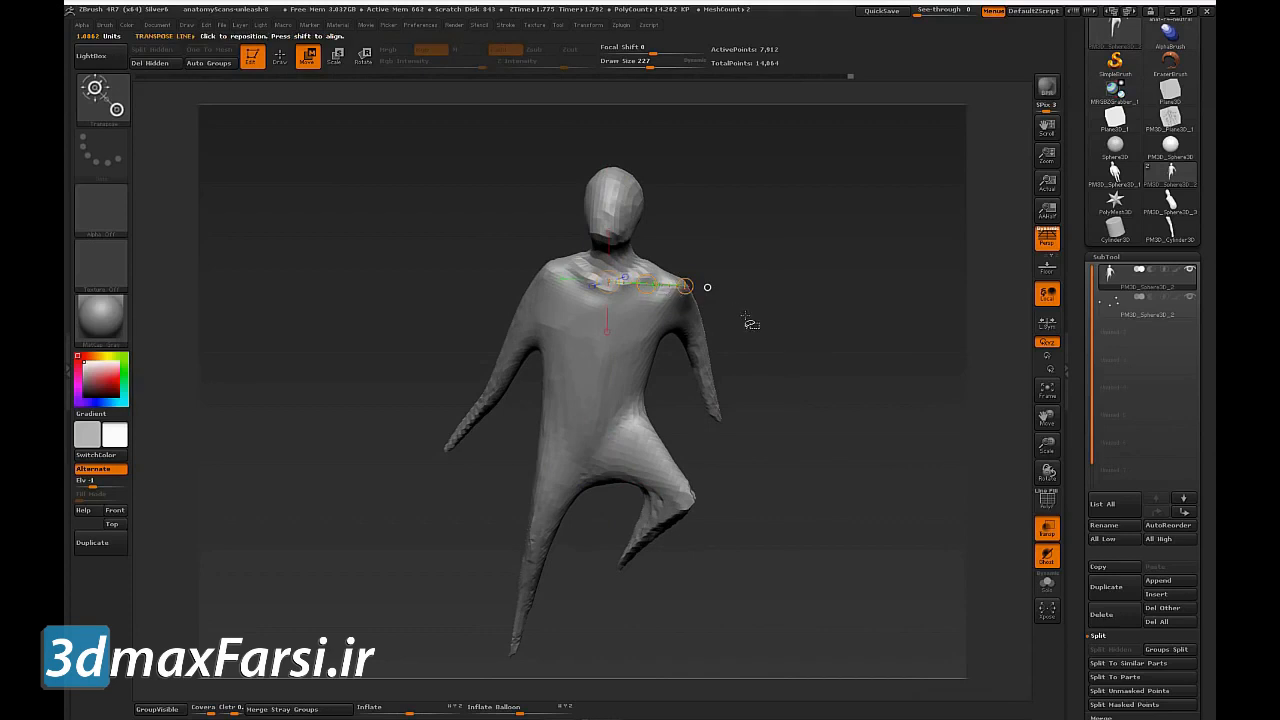
left_click_drag(750, 335, 680, 373)
Step: Measure both legs in side view, from hip to knee and from knee down the lower leg
left_click_drag(543, 537, 787, 545)
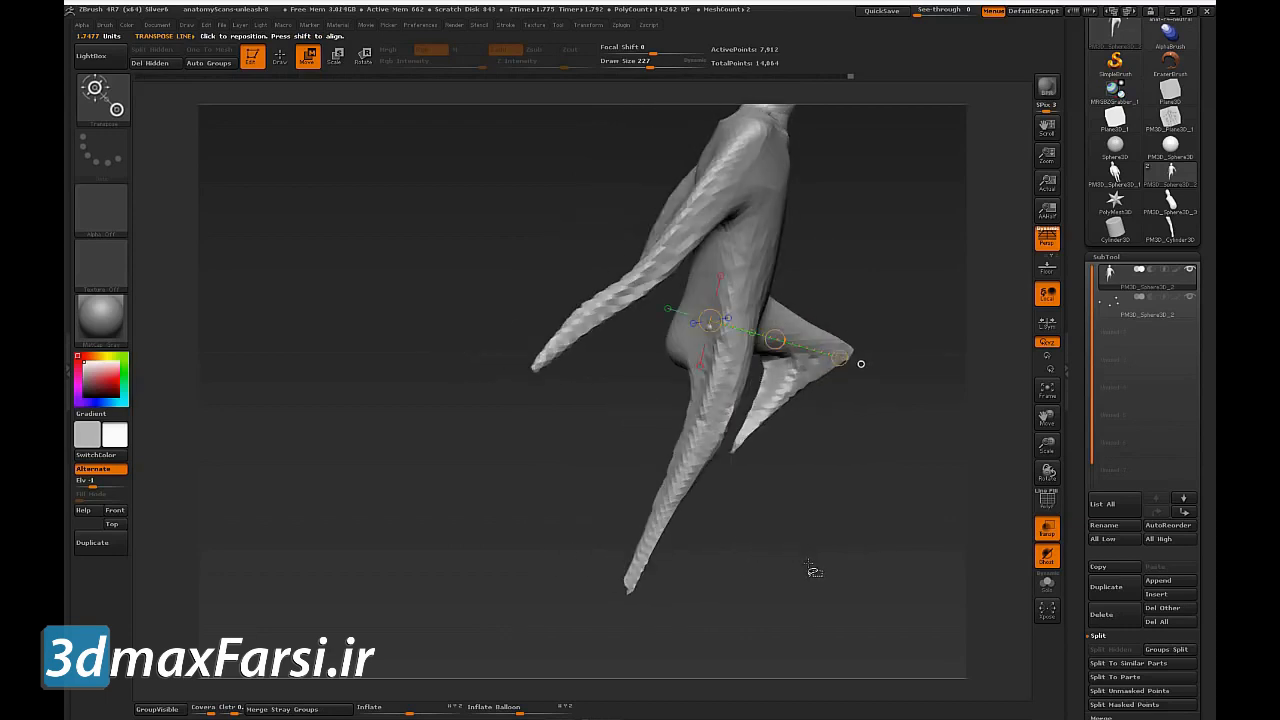
left_click_drag(849, 485, 850, 496)
left_click_drag(753, 247, 781, 239)
left_click_drag(709, 331, 677, 510)
left_click_drag(771, 531, 688, 435, "alt")
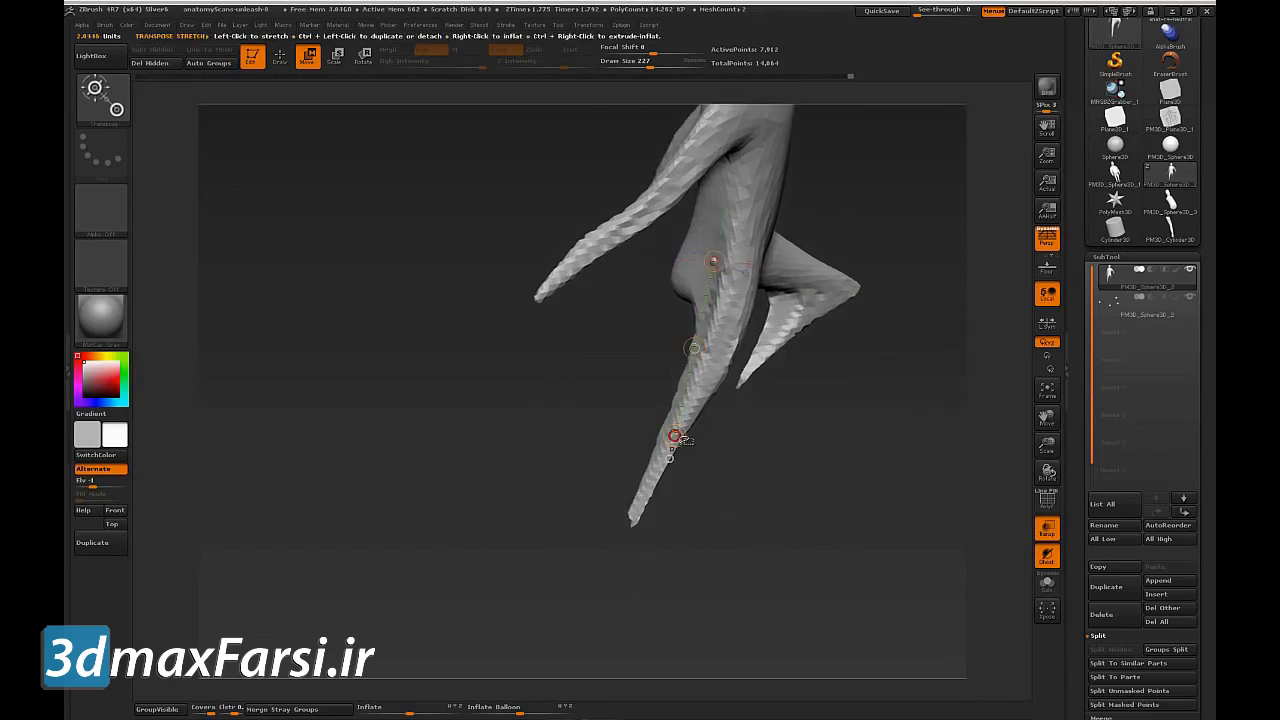
left_click_drag(683, 441, 636, 600)
left_click_drag(667, 502, 848, 366)
left_click_drag(812, 496, 700, 427)
Step: Lengthen both lower legs by pulling their tips outward with the SnakeHook brush at draw size 164
key("b")
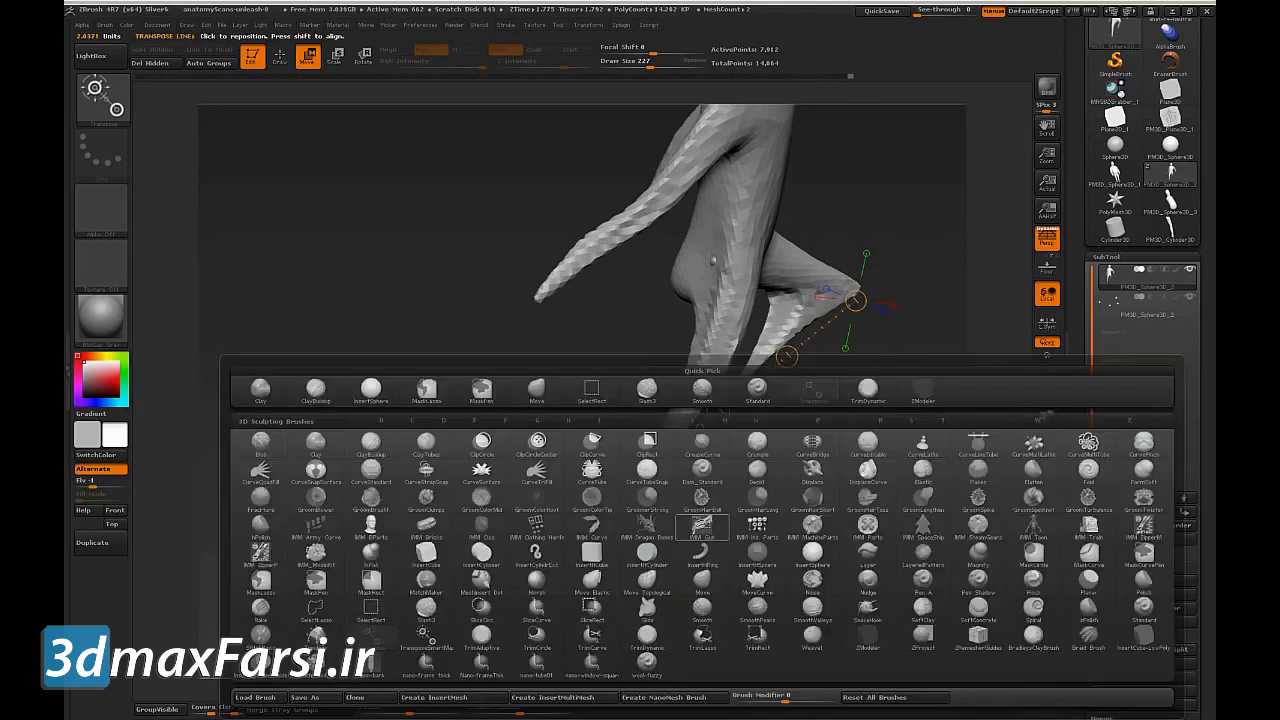
key("s")
key("h")
key("s")
mouse_move(648, 524)
left_mouse_down()
mouse_move(598, 543)
mouse_move(590, 564)
left_mouse_up()
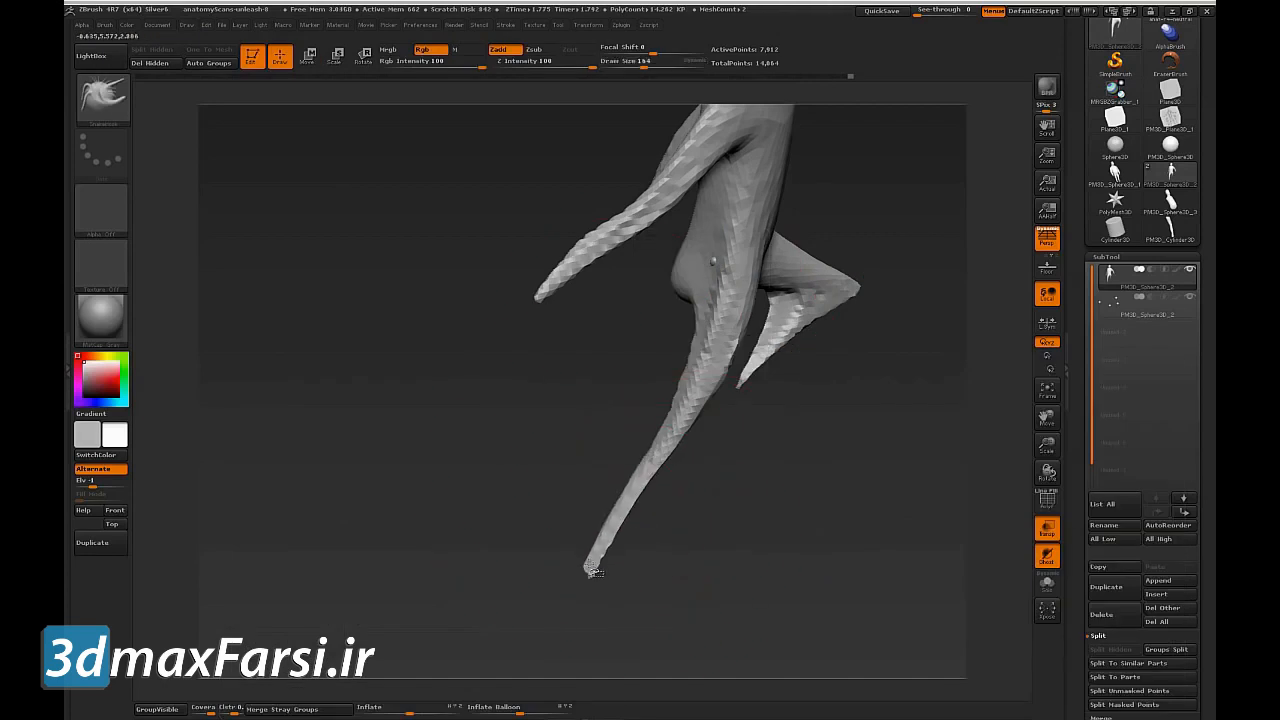
left_click_drag(750, 378, 716, 420)
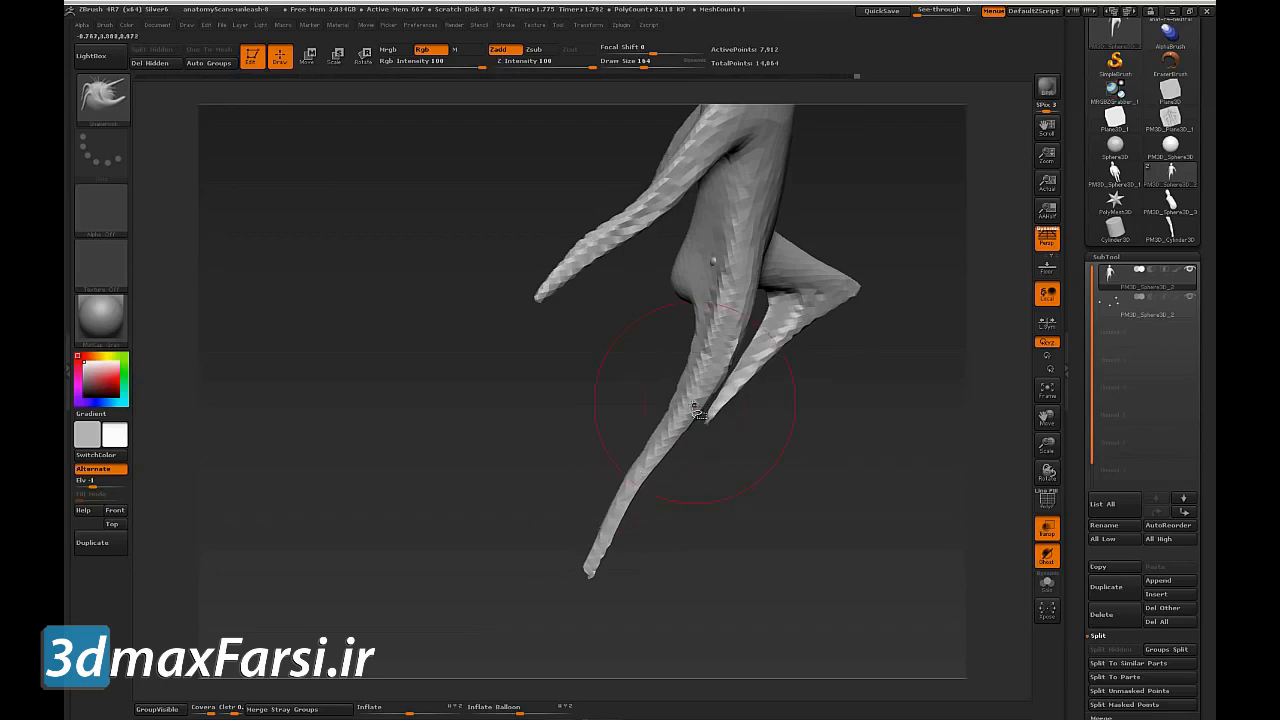
Step: Bend the extended leg into a curve at the knee, calf and ankle with the SnakeHook brush
left_click_drag(707, 374, 687, 395)
left_click_drag(646, 461, 627, 469)
mouse_move(616, 519)
left_mouse_down()
mouse_move(578, 541)
mouse_move(595, 556)
left_mouse_up()
Step: Use a smaller SnakeHook brush to pull out a heel at the end of the extended leg
key("s")
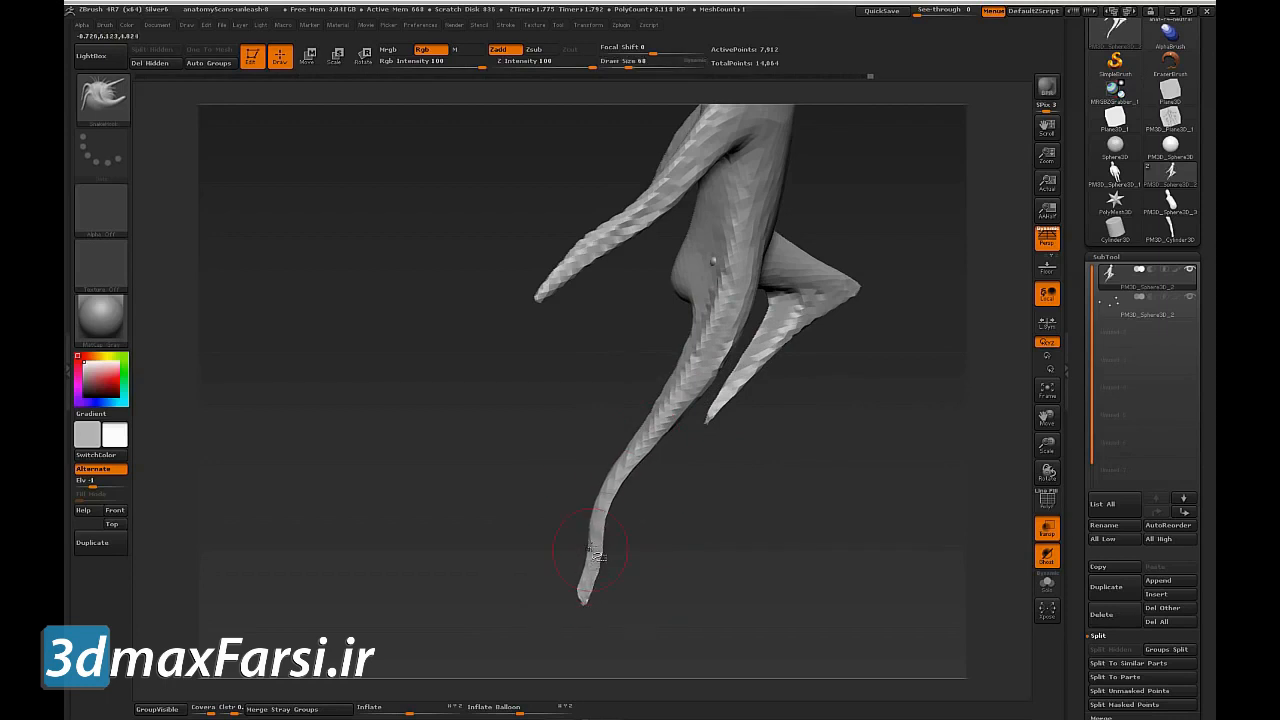
key("s")
mouse_move(596, 545)
left_mouse_down()
mouse_move(585, 543)
mouse_move(605, 565)
left_mouse_up()
key("s")
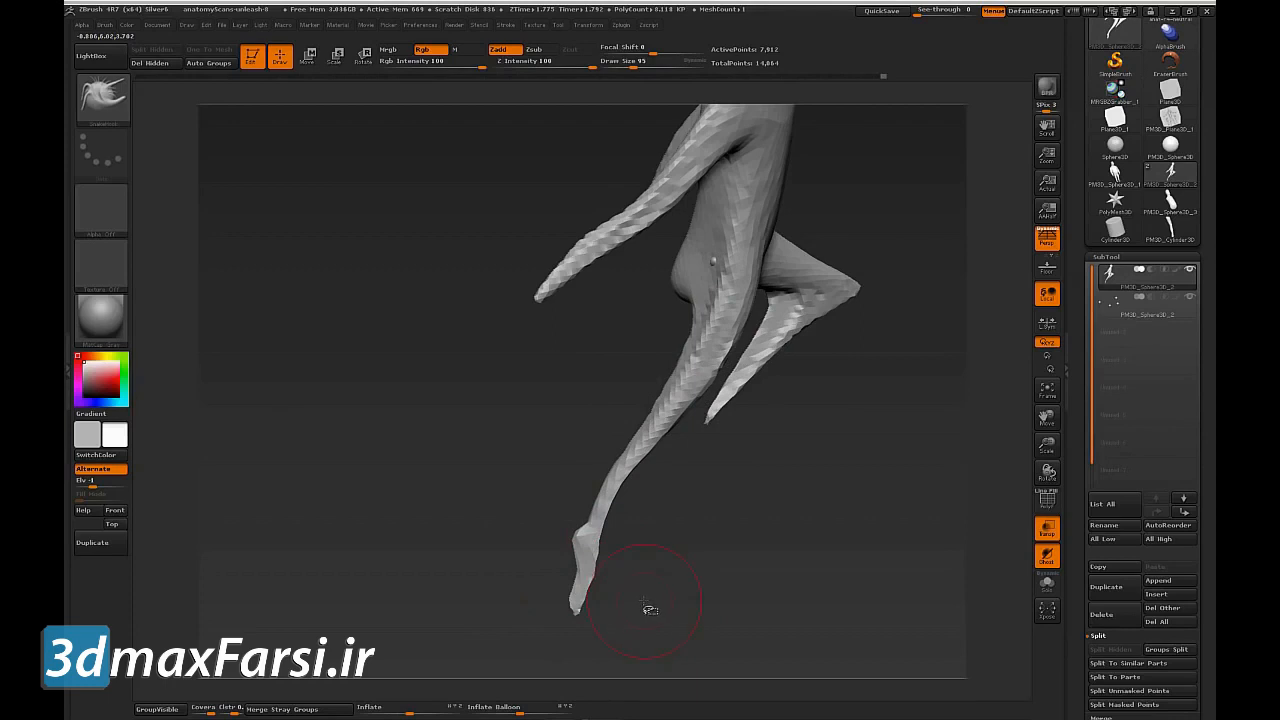
mouse_move(698, 556)
left_mouse_down()
mouse_move(664, 567)
mouse_move(671, 580)
mouse_move(717, 580)
mouse_move(719, 562)
left_mouse_up()
Step: Measure the extended leg from hip to heel, and adjust the heel area with the SnakeHook brush at draw size 208
key("w")
left_click_drag(716, 262, 588, 540)
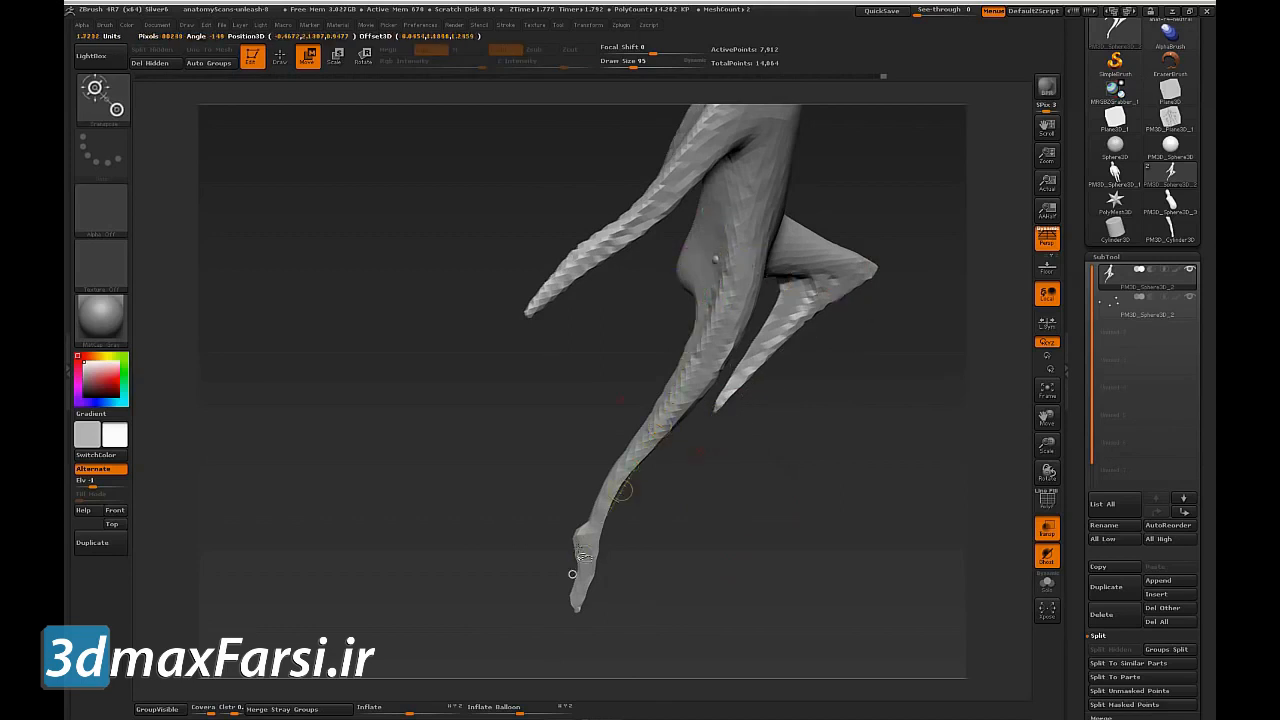
key("q")
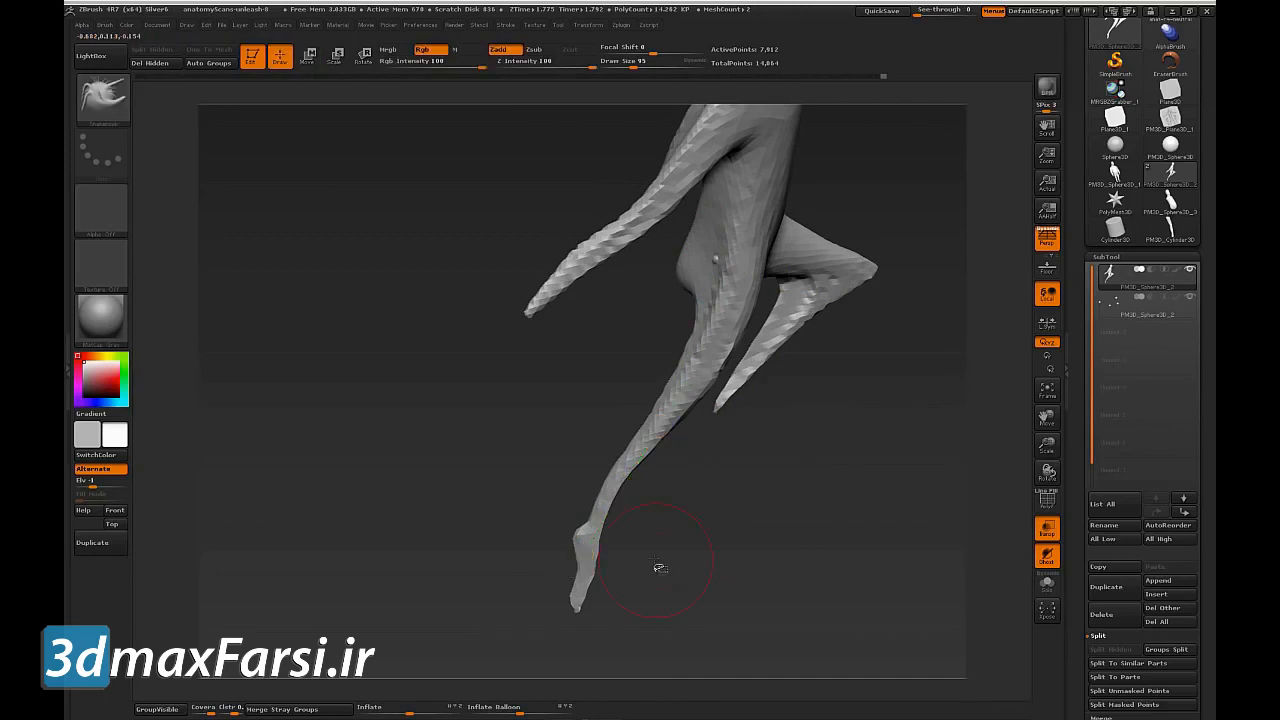
key("s")
mouse_move(588, 548)
left_mouse_down()
mouse_move(612, 547)
mouse_move(578, 554)
mouse_move(548, 583)
left_mouse_up()
Step: Measure the raised leg's lower part from the knee to near its tip
key("w")
mouse_move(745, 545)
left_mouse_down()
mouse_move(871, 447)
mouse_move(777, 483)
mouse_move(900, 457)
mouse_move(627, 428)
left_mouse_up()
mouse_move(424, 299)
left_mouse_down()
mouse_move(604, 428)
mouse_move(588, 411)
left_mouse_up()
left_click_drag(618, 454, 660, 503, "alt")
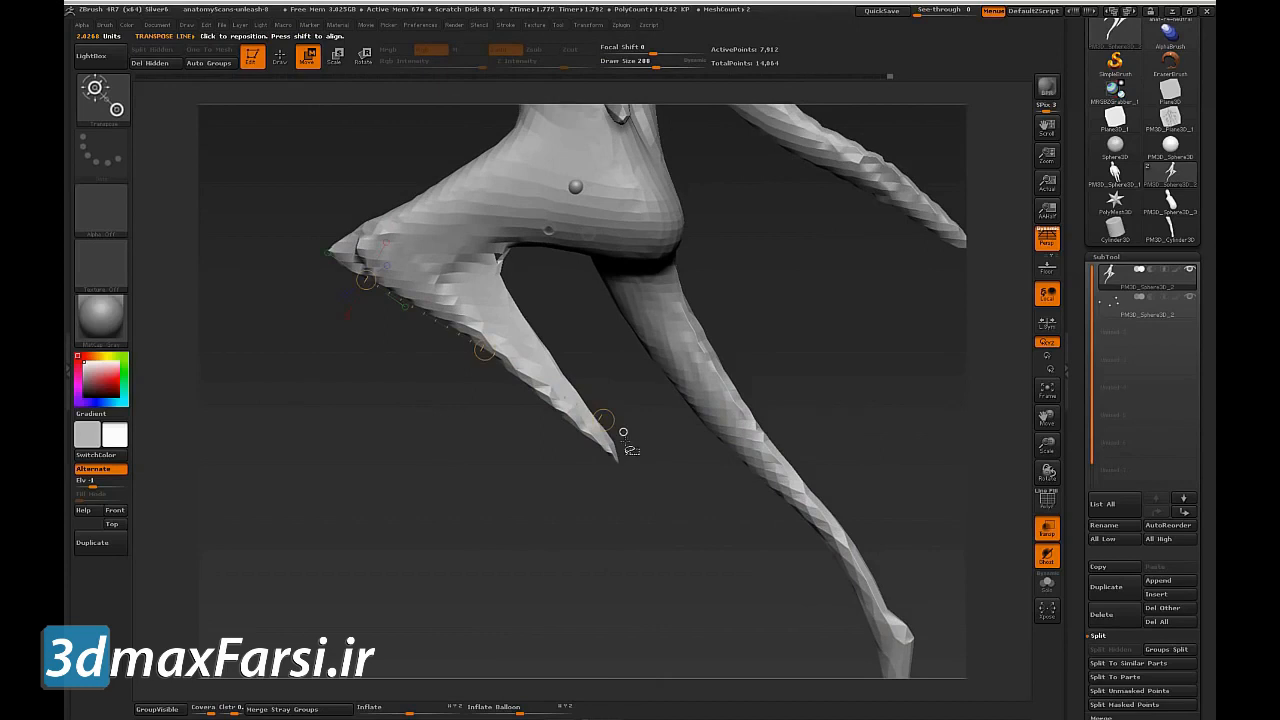
Step: Pull out a heel and foot at the end of the raised leg with the SnakeHook brush at draw size 88
key("b")
key("s")
key("h")
key("s")
mouse_move(592, 410)
left_mouse_down()
mouse_move(577, 410)
mouse_move(592, 377)
left_mouse_up()
key("s")
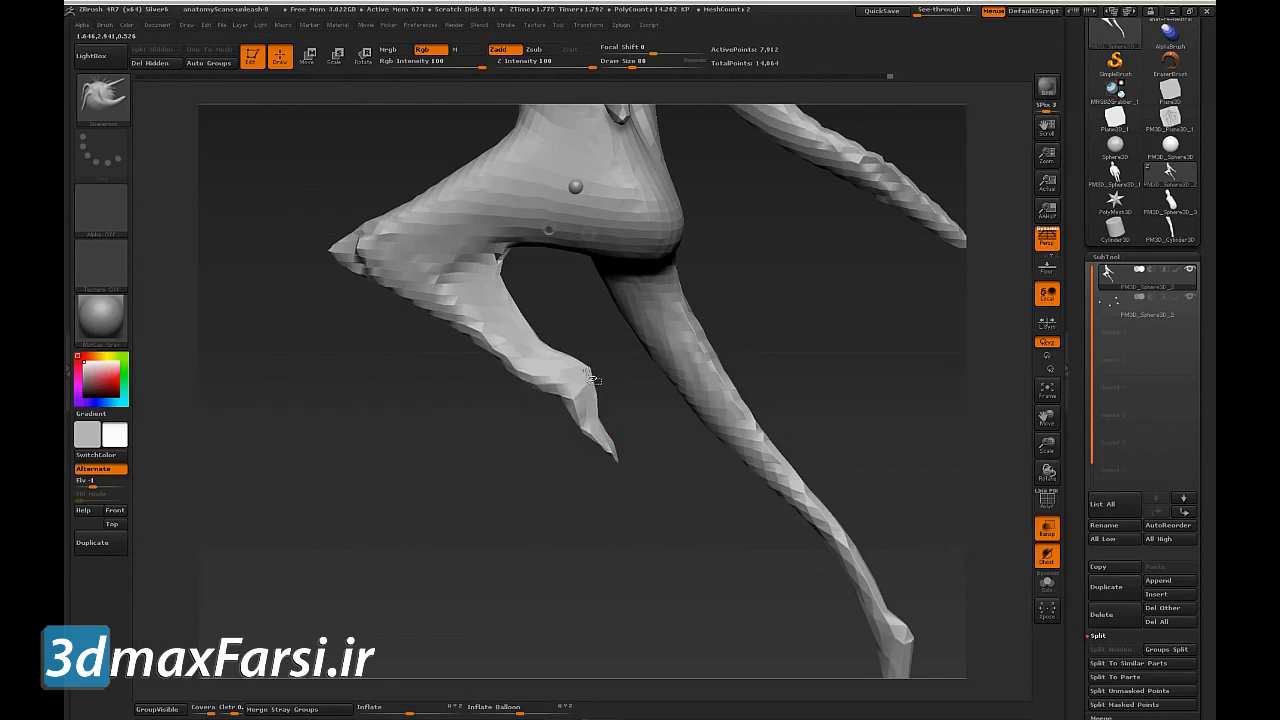
left_click_drag(592, 434, 621, 470)
left_click_drag(556, 404, 543, 384)
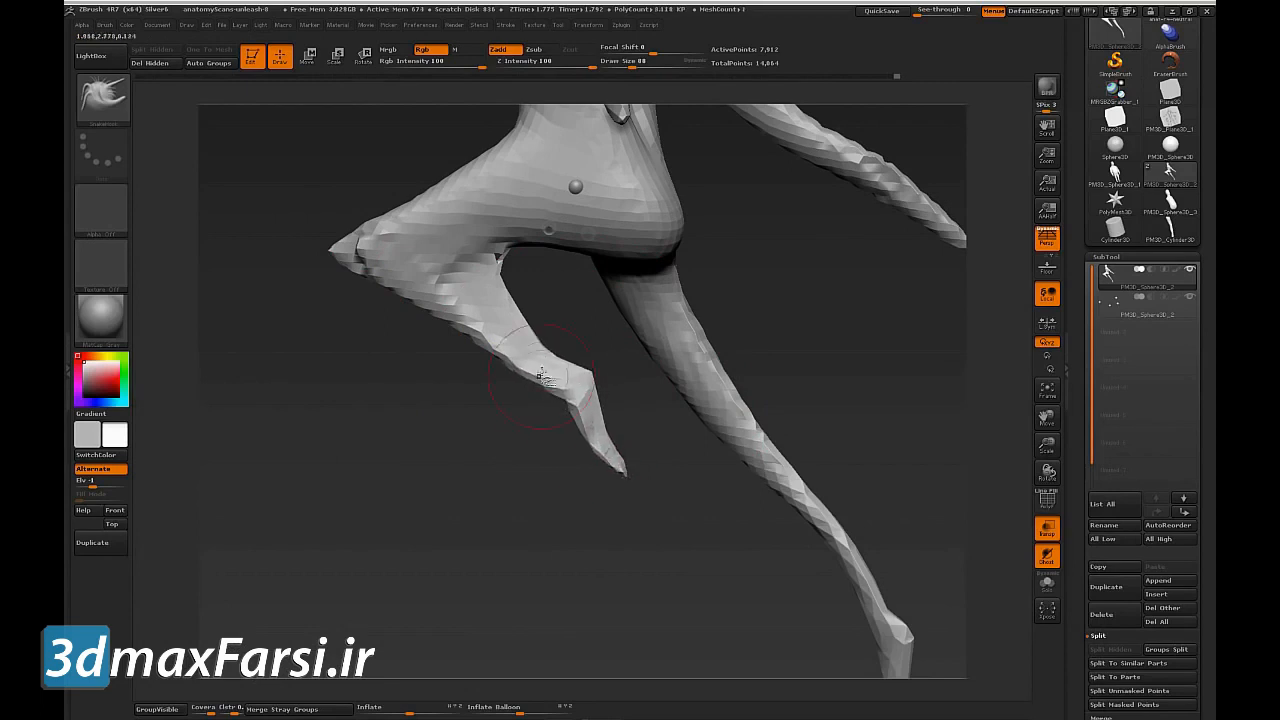
Step: Hollow out the back of the raised knee and reshape the thigh's underside with the SnakeHook brush, and undo the last two changes
key("s")
left_click_drag(498, 272, 463, 274)
key("s")
left_click(500, 264)
left_click_drag(521, 257, 552, 265)
key("s")
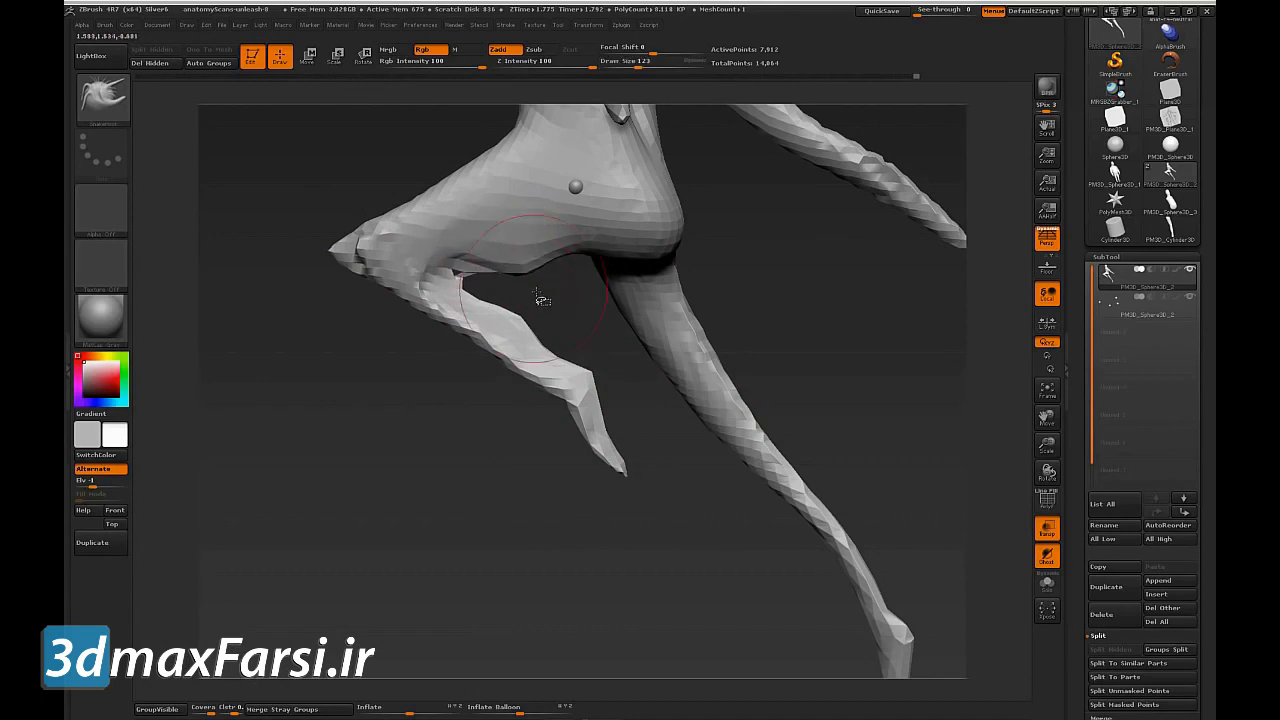
key("ctrl+z")
key("ctrl+z")
Step: Thicken the raised leg's calf with the Inflat brush at draw size 132
key("b")
key("i")
key("n")
key("s")
mouse_move(549, 306)
left_mouse_down()
mouse_move(543, 280)
mouse_move(454, 292)
mouse_move(497, 346)
left_mouse_up()
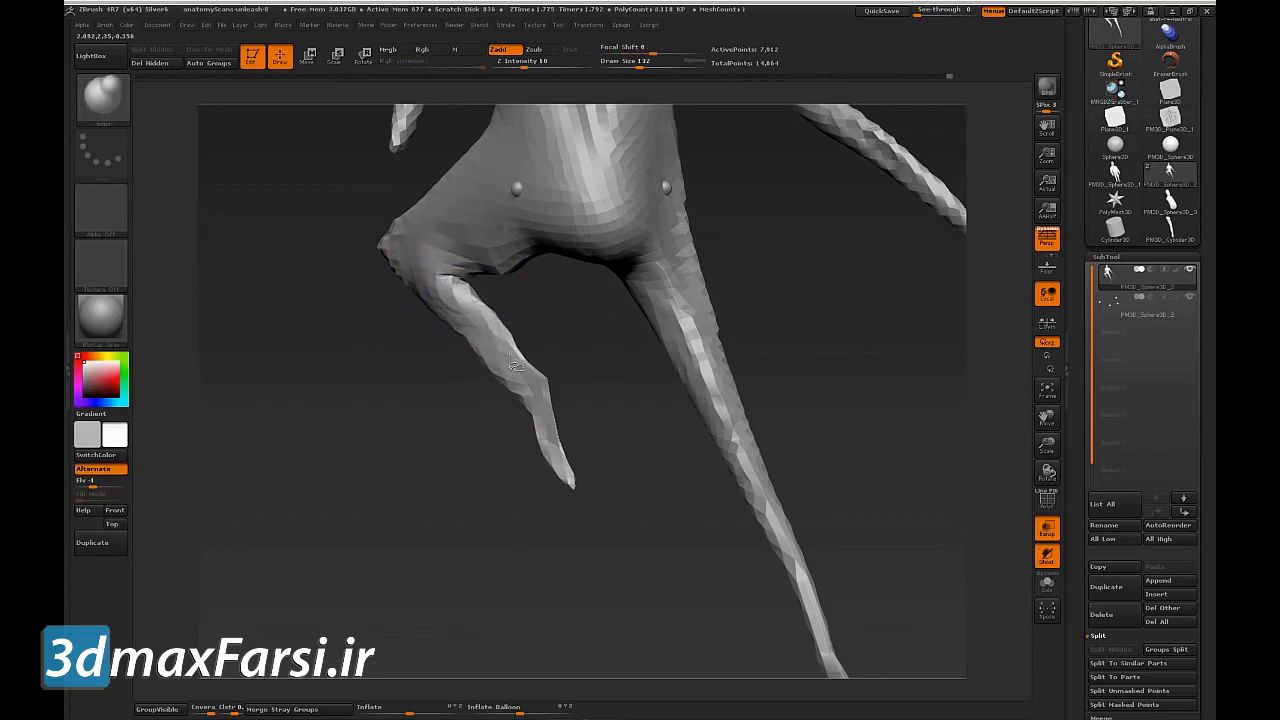
Step: Thicken the raised leg around its knee and the standing leg's calf with the Inflat brush at draw size 132
left_click_drag(408, 345, 612, 240)
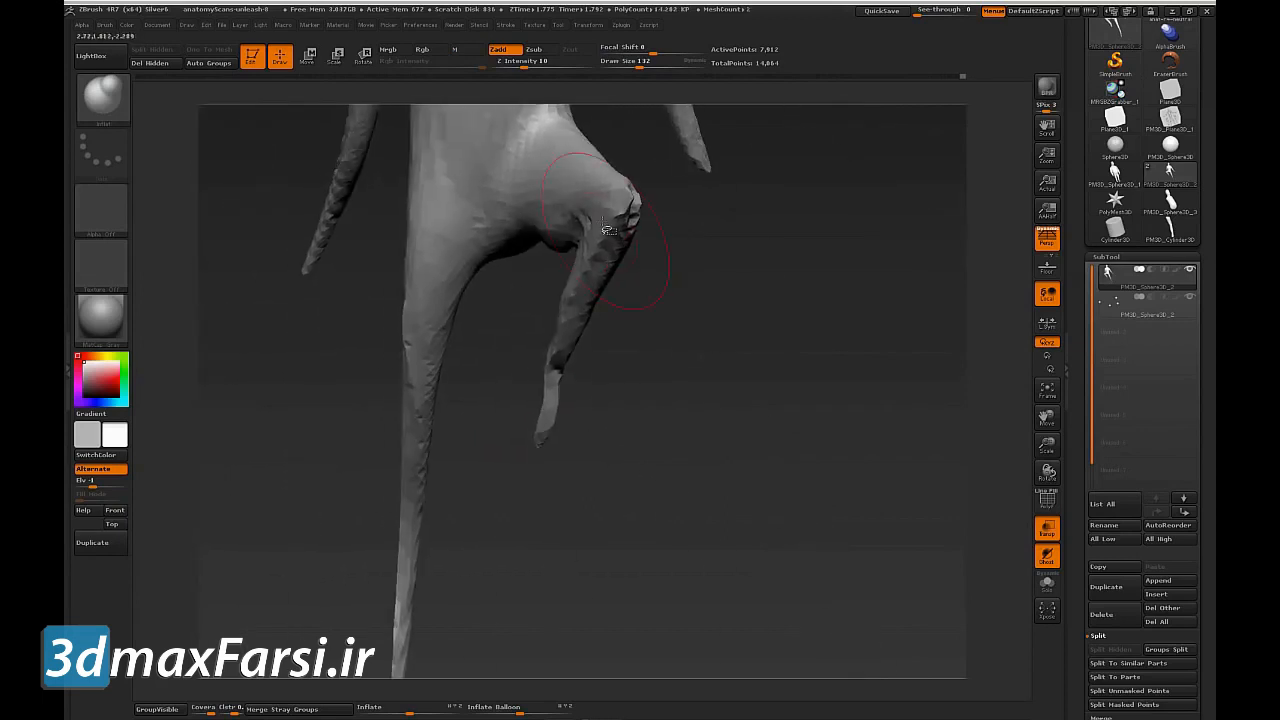
mouse_move(669, 286)
left_mouse_down()
mouse_move(605, 252)
mouse_move(632, 204)
left_mouse_up()
left_click_drag(592, 268, 556, 214)
left_click_drag(494, 367, 454, 477)
left_click_drag(541, 517, 652, 434, "alt")
mouse_move(428, 316)
left_mouse_down()
mouse_move(352, 458)
mouse_move(320, 638)
left_mouse_up()
mouse_move(394, 490)
left_mouse_down()
mouse_move(415, 541)
mouse_move(448, 558)
mouse_move(368, 618)
left_mouse_up()
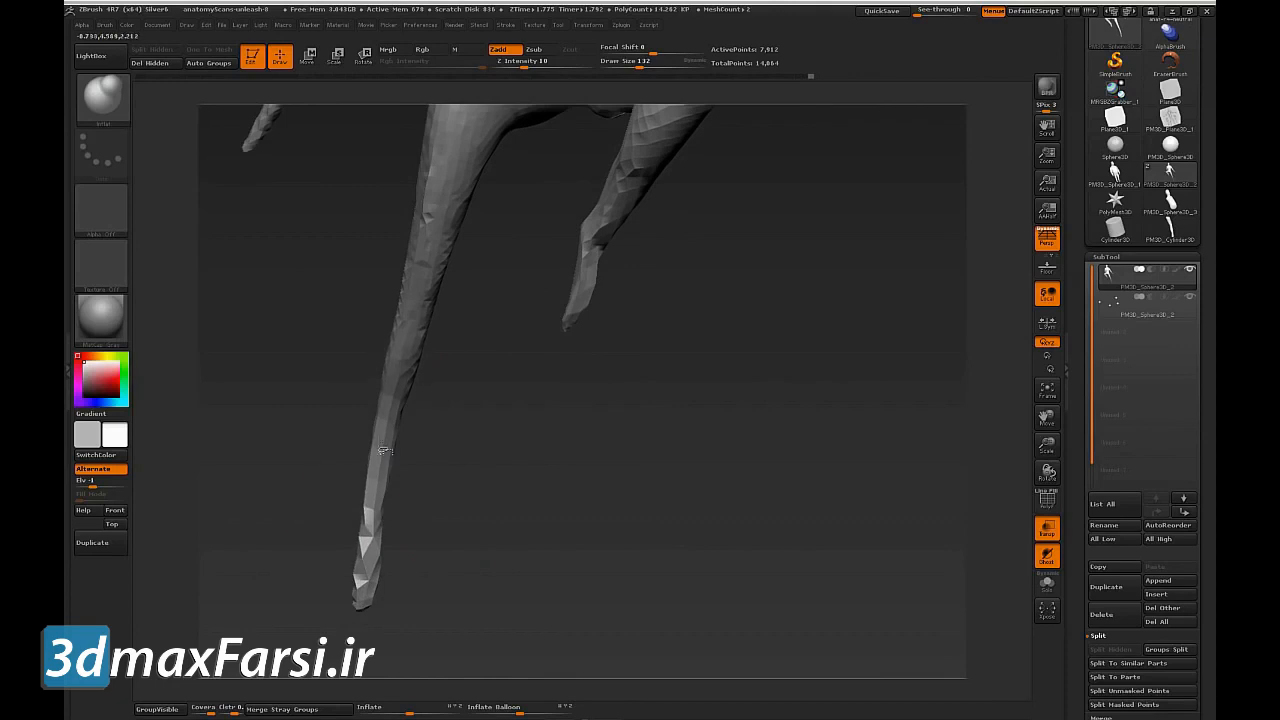
left_click_drag(405, 354, 390, 425)
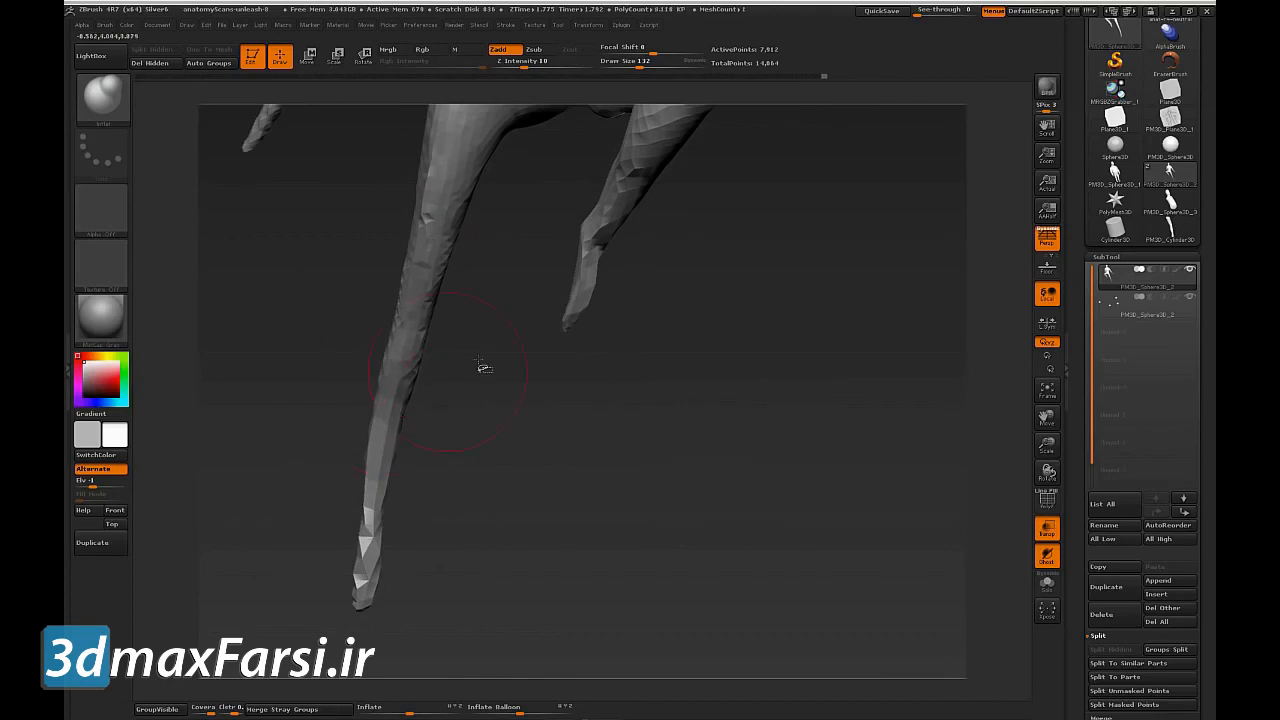
Step: Measure the arm's upper segment from shoulder to elbow and its forearm with the Transpose line
left_click_drag(486, 354, 524, 480, "alt")
mouse_move(536, 530)
left_mouse_down()
mouse_move(586, 549)
mouse_move(631, 517)
mouse_move(609, 457)
mouse_move(717, 524)
mouse_move(743, 480)
mouse_move(836, 434)
left_mouse_up()
left_click(309, 56)
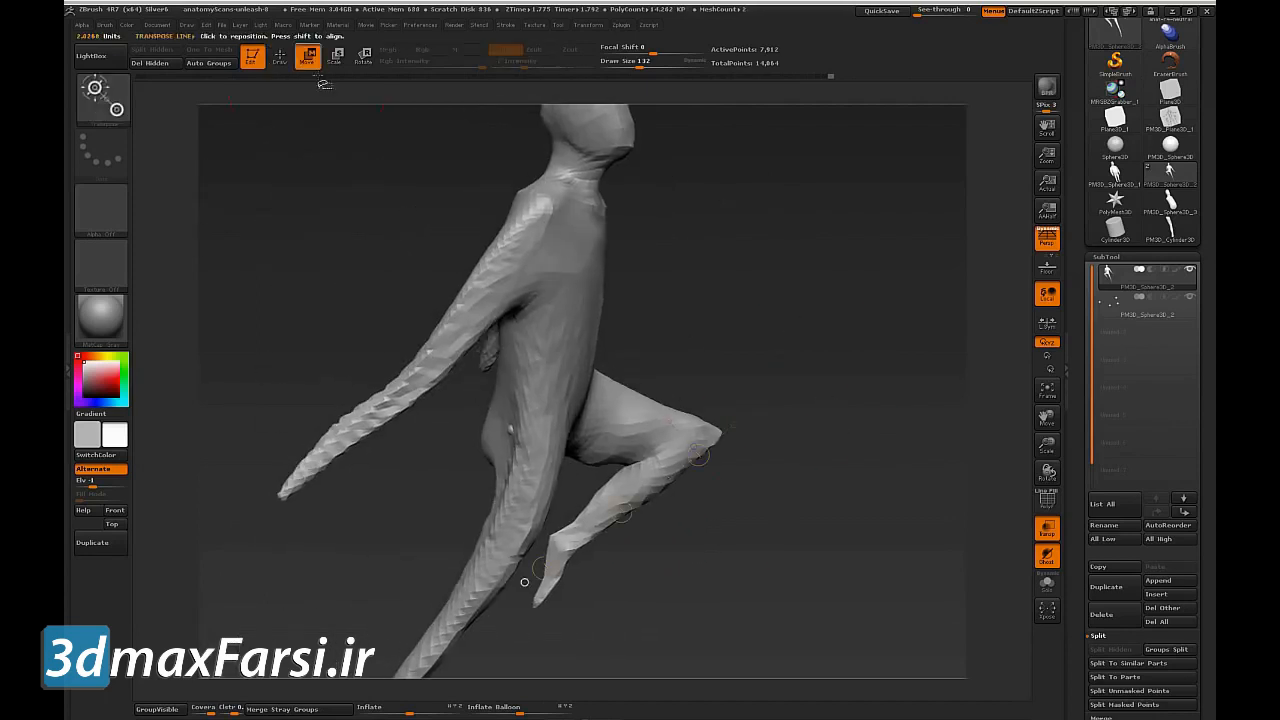
left_click_drag(556, 196, 442, 349)
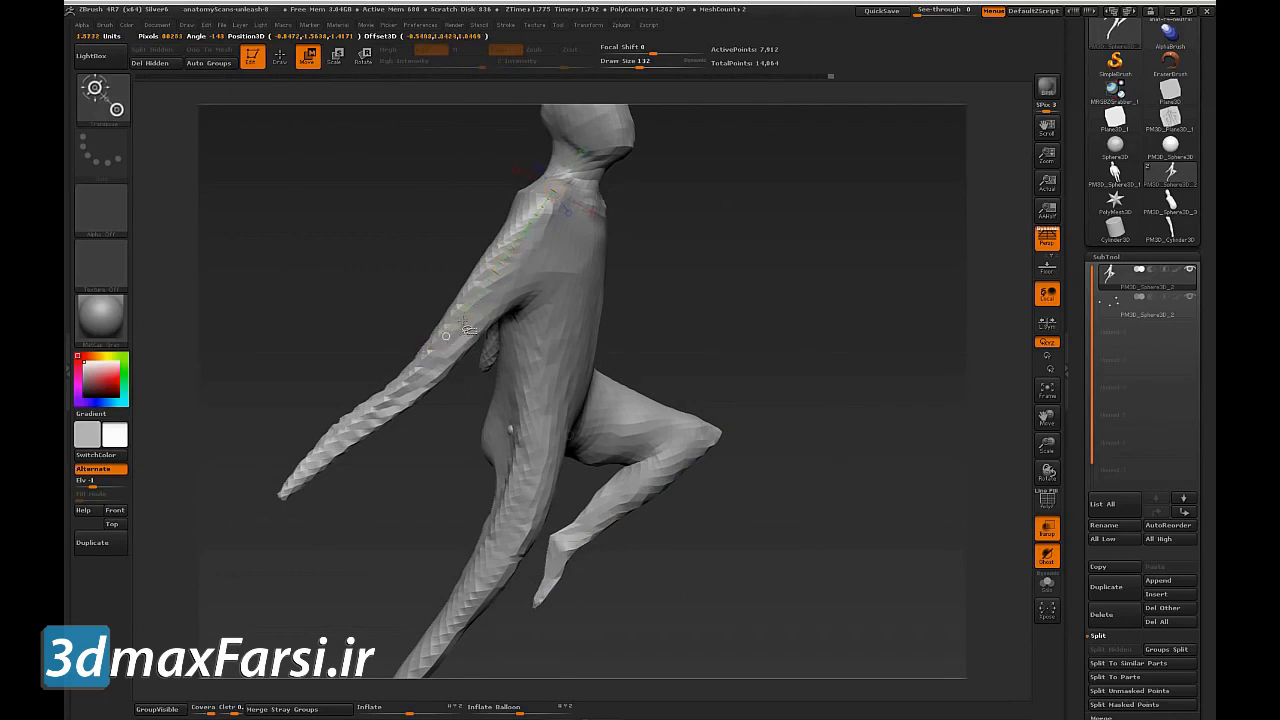
left_click_drag(446, 336, 452, 330)
mouse_move(708, 296)
left_mouse_down()
mouse_move(669, 301)
mouse_move(703, 304)
left_mouse_up()
left_click_drag(470, 318, 395, 429)
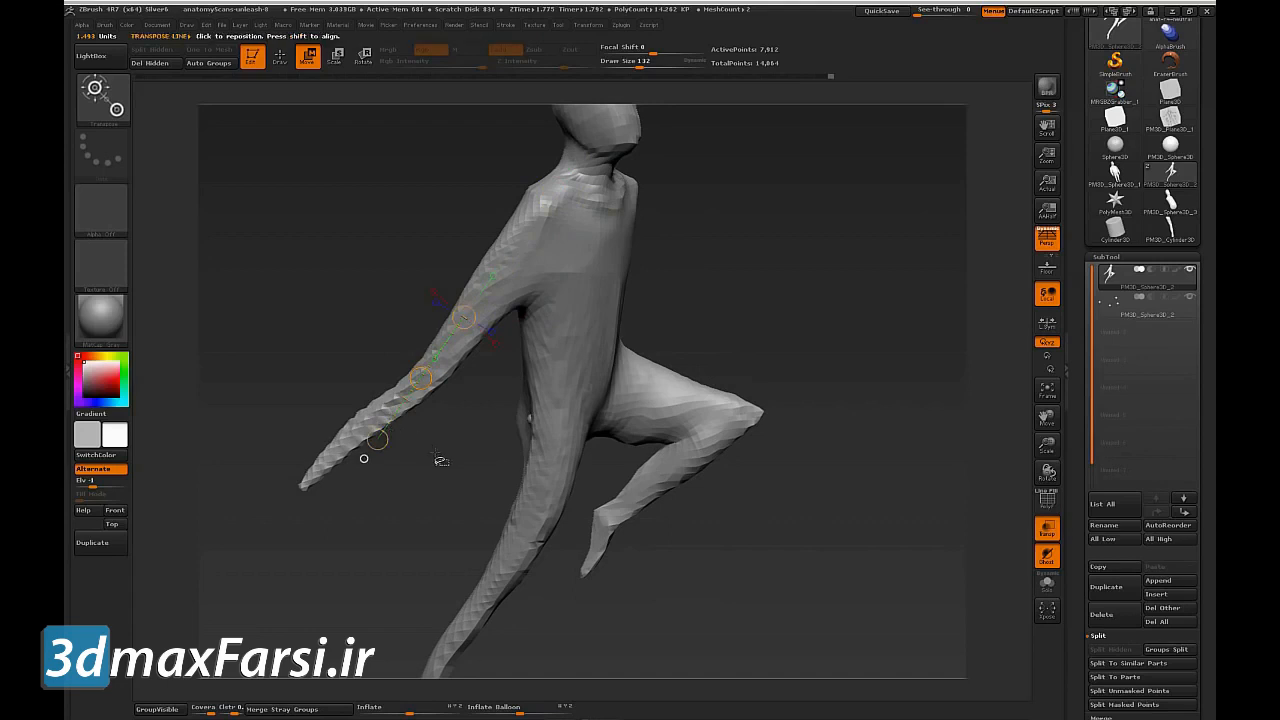
Step: Reshape the arm around the elbow, shoulder and forearm with the SnakeHook brush
key("q")
key("s")
left_click_drag(443, 444, 464, 435)
key("b")
key("s")
key("h")
left_click_drag(458, 339, 467, 321)
left_click_drag(533, 259, 557, 228)
key("s")
key("s")
key("s")
left_click_drag(391, 387, 405, 378)
mouse_move(456, 336)
left_mouse_down()
mouse_move(463, 319)
mouse_move(450, 318)
left_mouse_up()
Step: Shorten and slim the forearm toward the elbow with the SnakeHook brush at draw size 179
key("s")
key("s")
left_click_drag(384, 398, 460, 294)
left_click_drag(380, 388, 387, 378)
key("s")
left_click_drag(452, 303, 448, 303)
mouse_move(478, 296)
left_mouse_down()
mouse_move(474, 280)
mouse_move(401, 391)
left_mouse_up()
Step: Measure the whole arm from the shoulder to its tip, its upper segment and the hand length with the Transpose line
key("w")
left_click_drag(566, 149, 461, 301)
left_click_drag(359, 416, 353, 413)
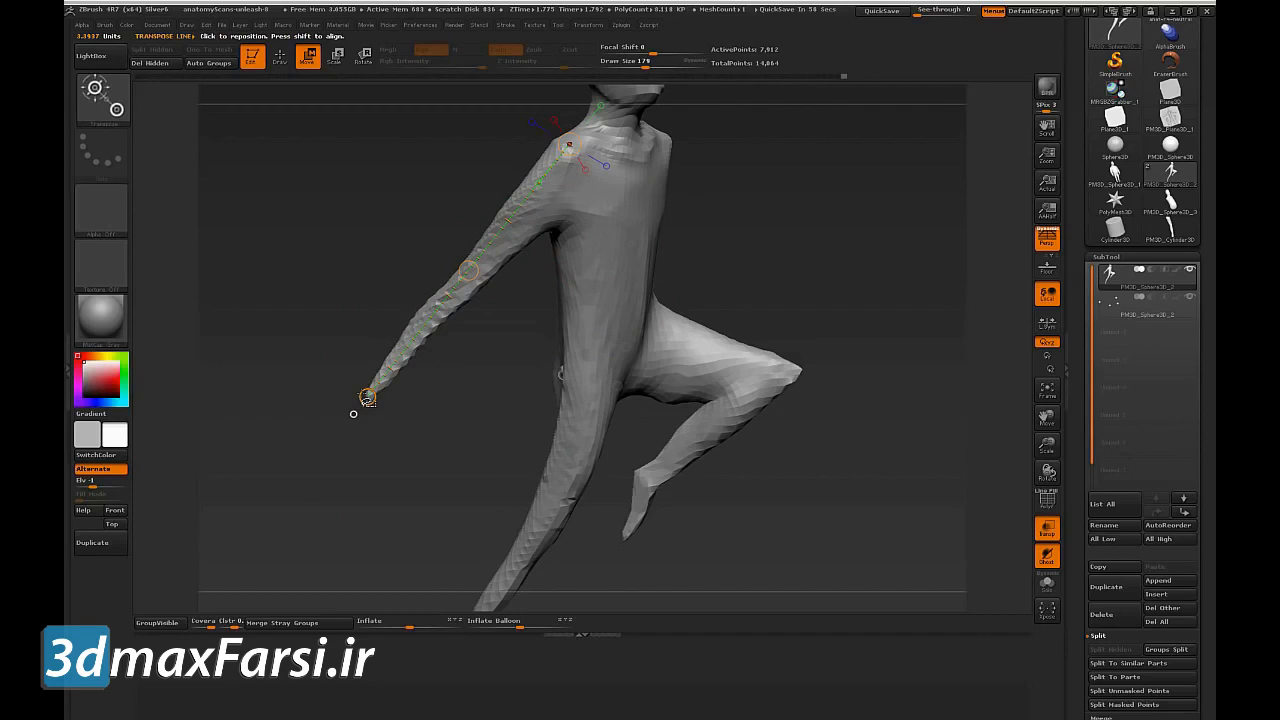
mouse_move(849, 314)
left_mouse_down()
mouse_move(837, 318)
mouse_move(848, 312)
left_mouse_up()
left_click_drag(602, 232, 672, 218)
left_click_drag(572, 139, 474, 258)
mouse_move(600, 173)
left_mouse_down()
mouse_move(485, 268)
mouse_move(345, 428)
left_mouse_up()
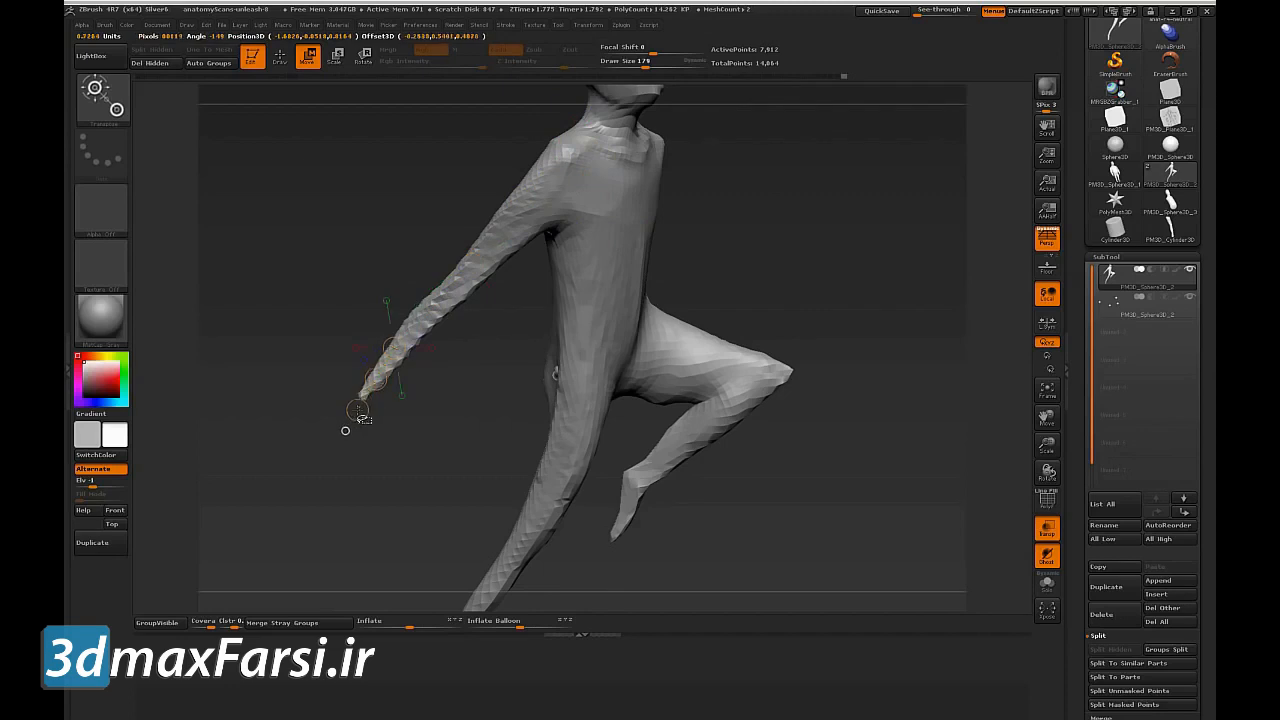
Step: Measure the opposite arm's forearm from the elbow to the tip with the Transpose line
left_click_drag(823, 300, 457, 332)
left_click_drag(327, 268, 565, 197)
left_click_drag(486, 330, 571, 466)
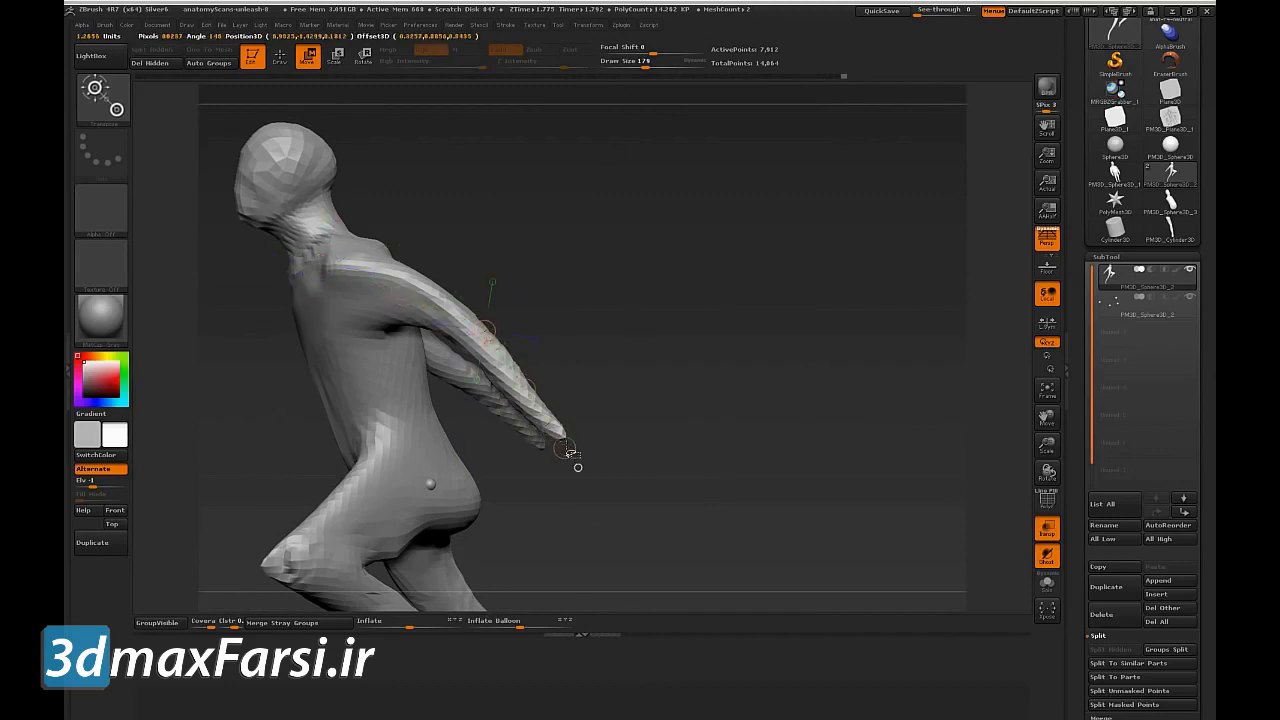
Step: Extend the shorter arm's end with the SnakeHook brush at draw size 95, and thicken it into a hand with the Inflat brush at draw size 123
left_click_drag(689, 474, 678, 496)
key("b")
key("s")
key("h")
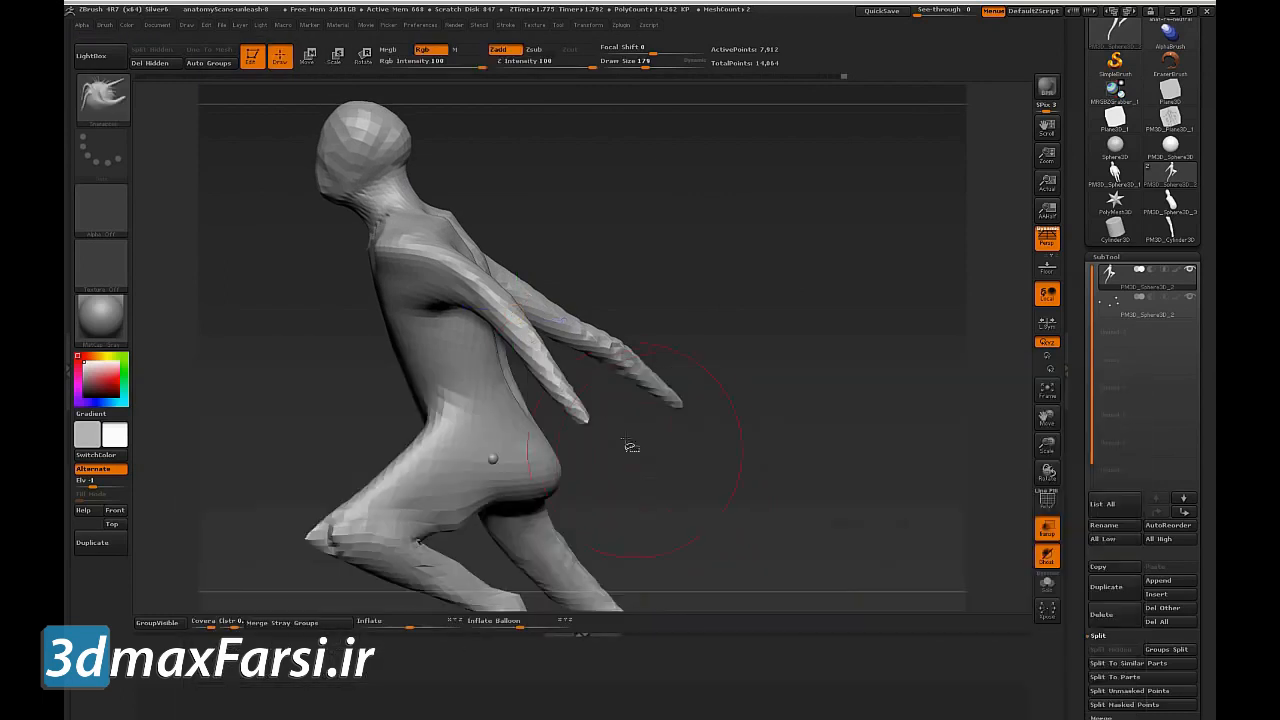
key("s")
left_click_drag(606, 429, 592, 432)
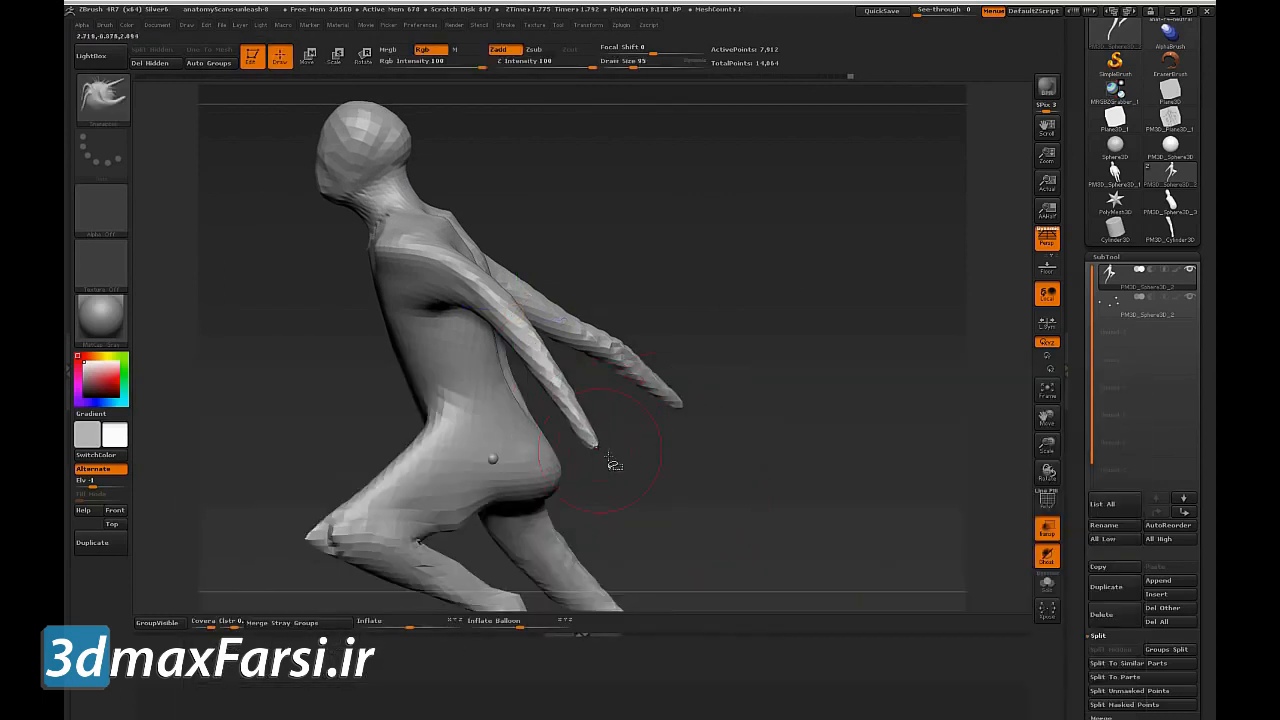
key("s")
mouse_move(614, 462)
left_mouse_down()
mouse_move(616, 516)
mouse_move(597, 503)
mouse_move(604, 484)
left_mouse_up()
key("b")
key("s")
key("t")
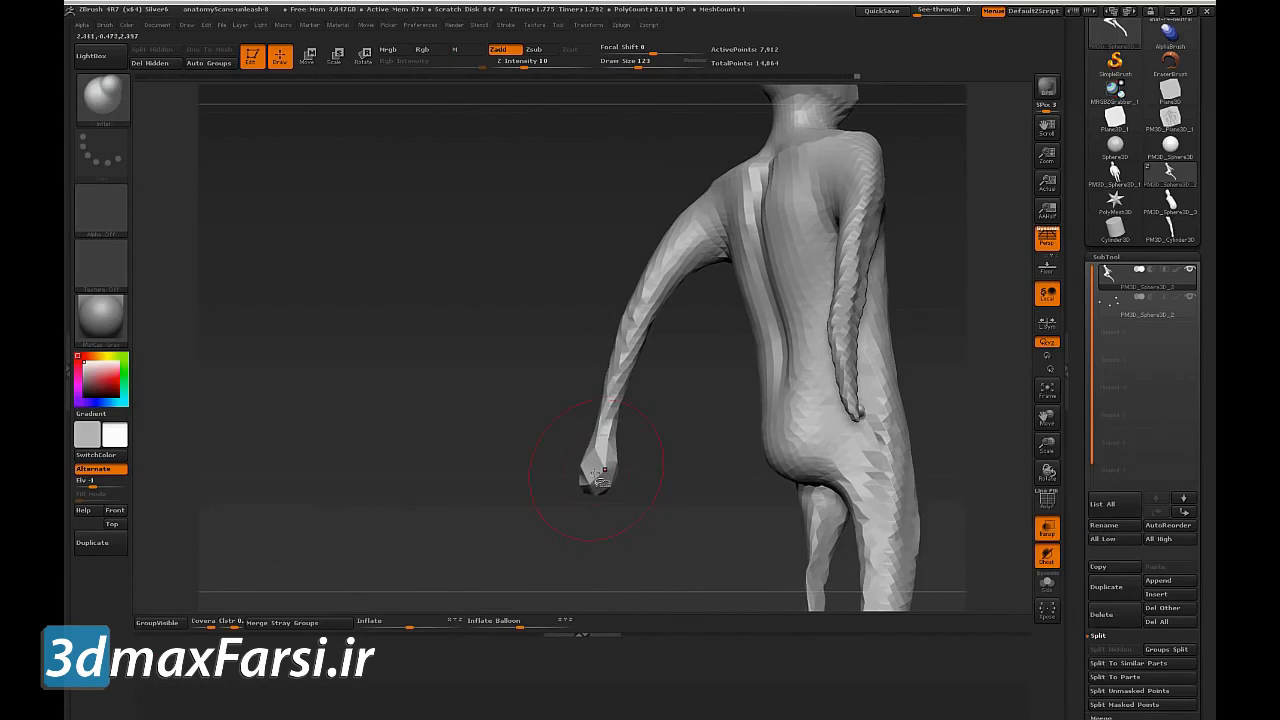
Step: Select the Move brush, hide the extra bottom tray and collapse the subtool Split options
key("b")
key("m")
key("v")
mouse_move(597, 530)
left_mouse_down()
mouse_move(596, 486)
mouse_move(651, 520)
mouse_move(652, 468)
mouse_move(691, 431)
mouse_move(809, 431)
mouse_move(806, 410)
mouse_move(834, 449)
mouse_move(789, 320)
mouse_move(815, 406)
left_mouse_up()
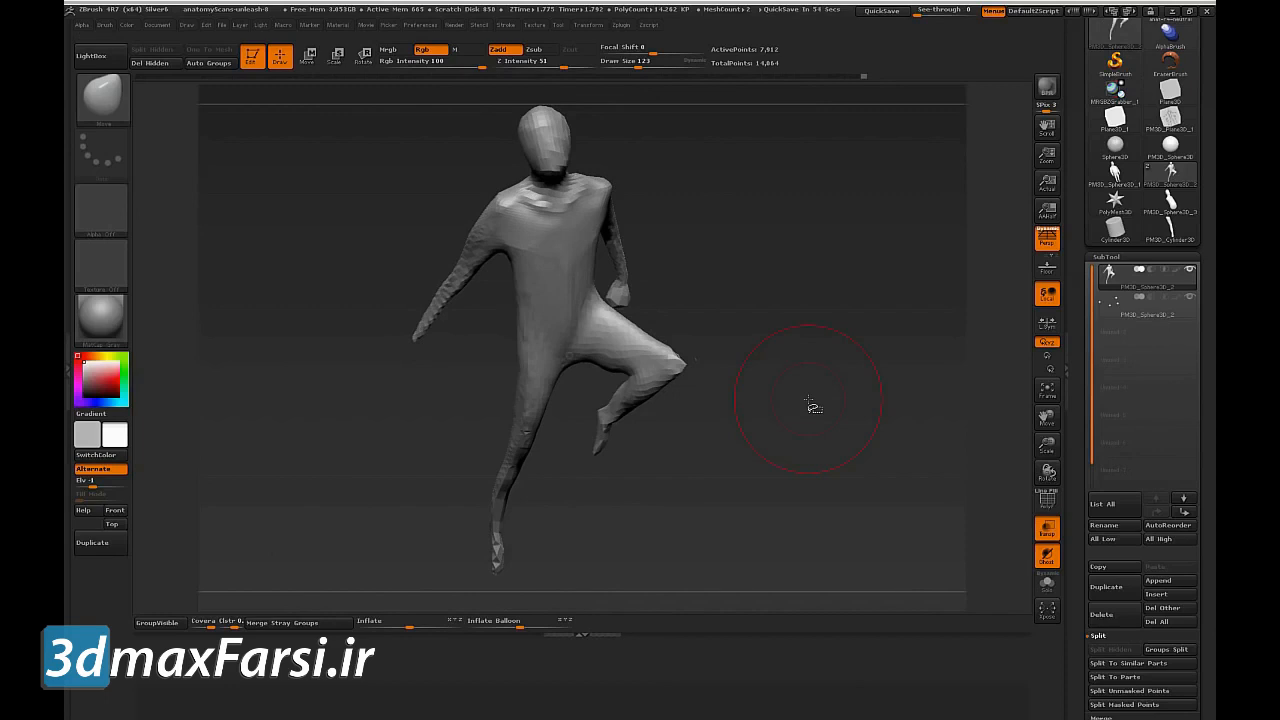
left_click(592, 635)
left_click(1116, 636)
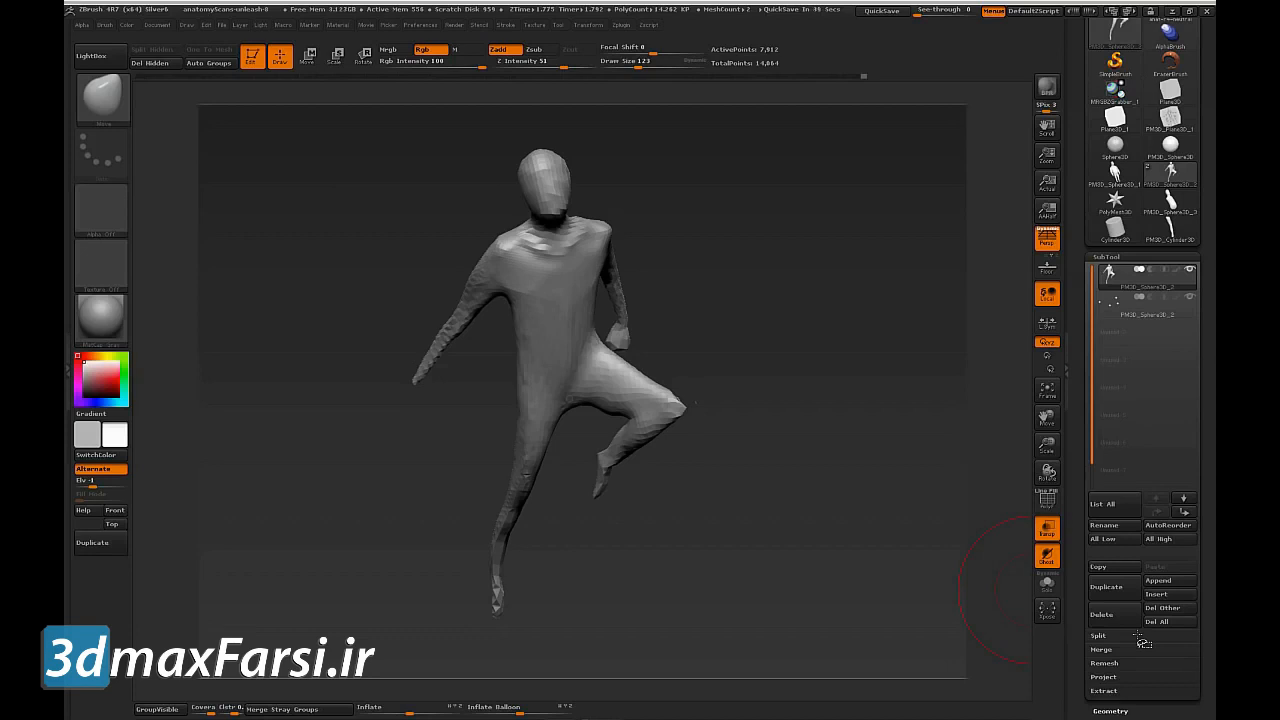
Step: Locate the hip landmark spheres, and push in the front crease of the figure's raised hip with the Move brush
left_click_drag(885, 520, 935, 580)
mouse_move(785, 540)
left_mouse_down("alt")
mouse_move(896, 495)
mouse_move(894, 517)
mouse_move(926, 523)
mouse_move(906, 511)
mouse_move(869, 529)
mouse_move(886, 529)
mouse_move(929, 451)
mouse_move(914, 470)
mouse_move(866, 465)
mouse_move(869, 448)
mouse_move(862, 470)
mouse_move(966, 420)
mouse_move(912, 437)
left_mouse_up("alt")
key("s")
left_click(828, 434)
left_click(1110, 303)
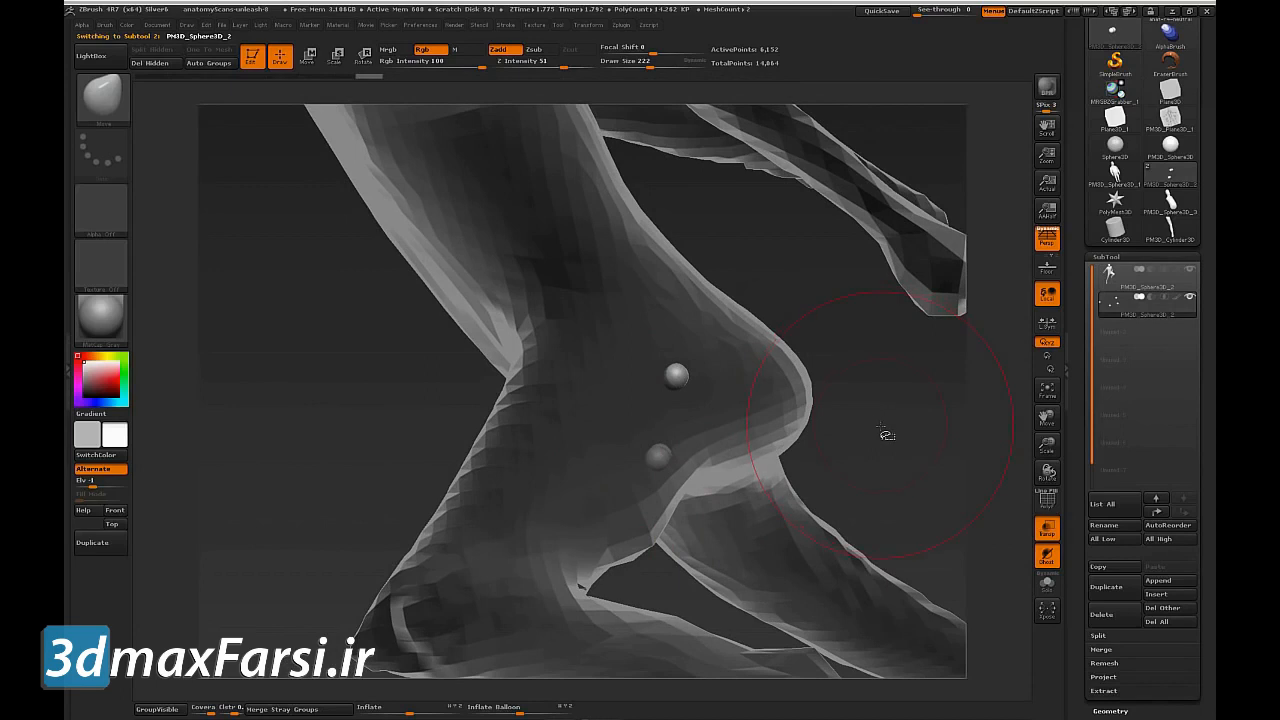
left_click_drag(883, 469, 858, 506)
left_click(640, 408, "alt")
key("s")
left_click_drag(600, 362, 658, 372)
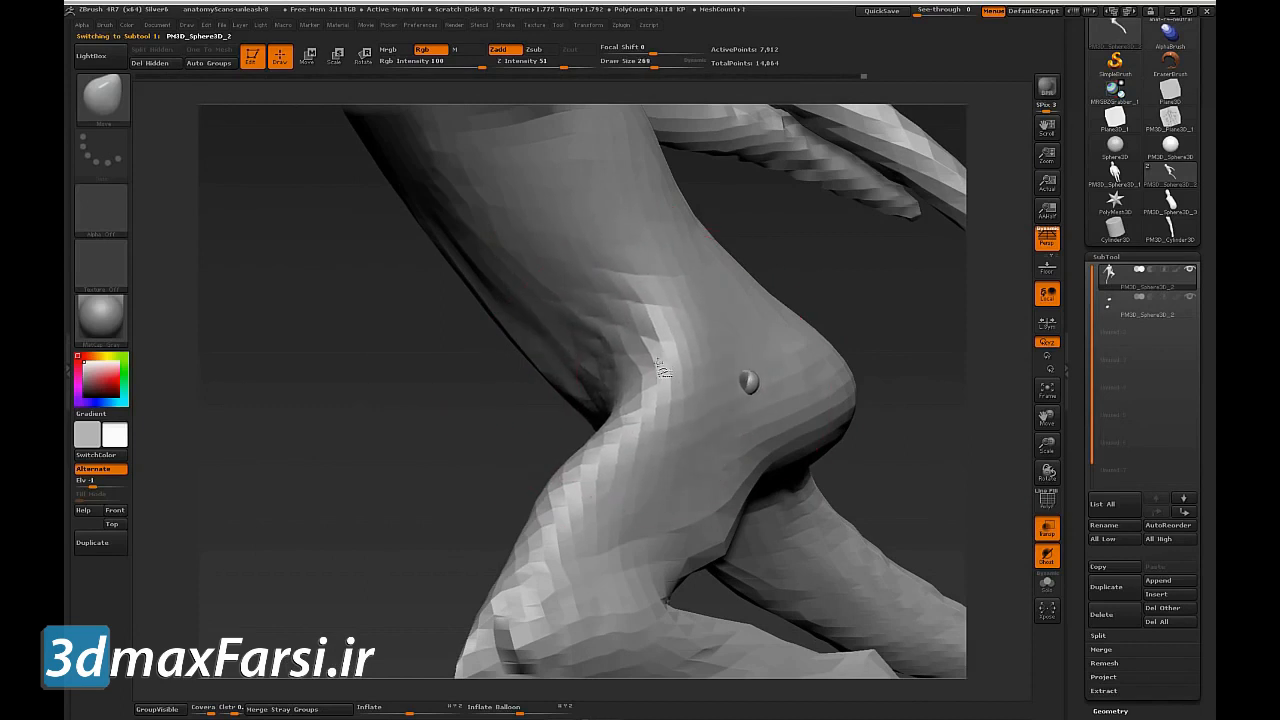
mouse_move(868, 447)
left_mouse_down()
mouse_move(944, 444)
mouse_move(923, 443)
mouse_move(900, 403)
mouse_move(889, 434)
left_mouse_up()
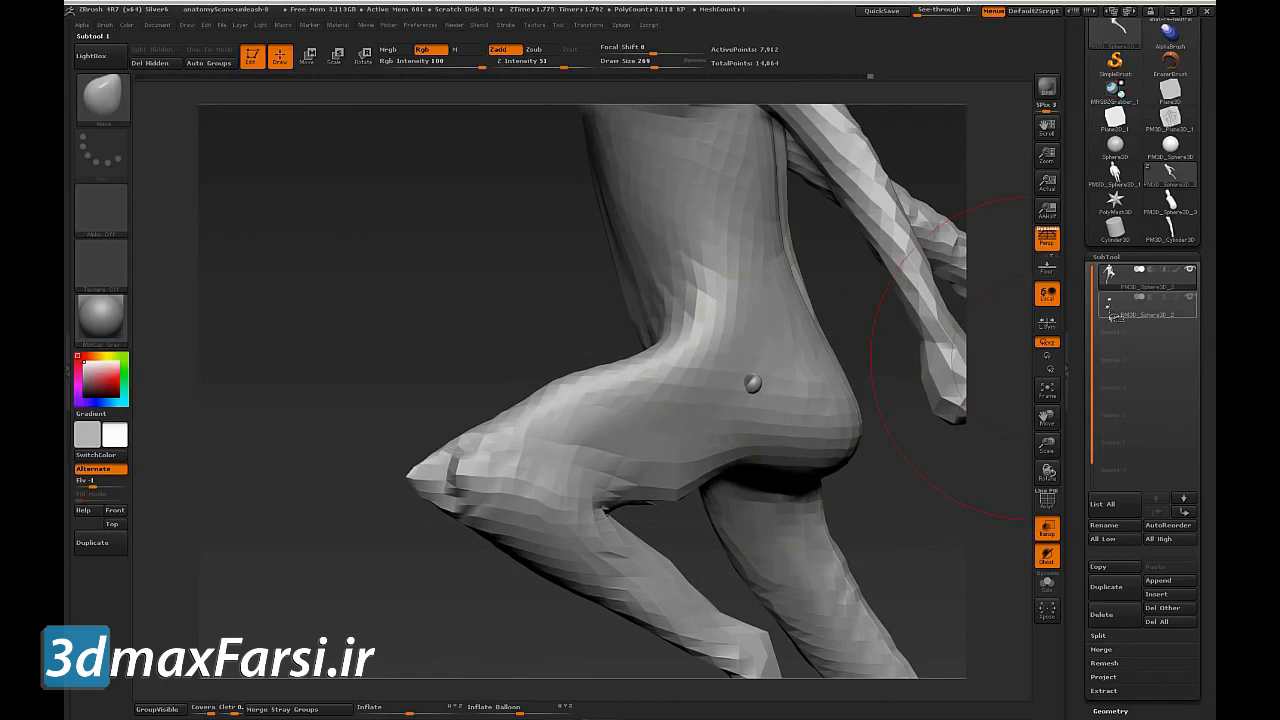
Step: Isolate the hip landmark spheres by hiding the figure, and lay the Rotate transpose line between the spheres
left_click(752, 382, "alt")
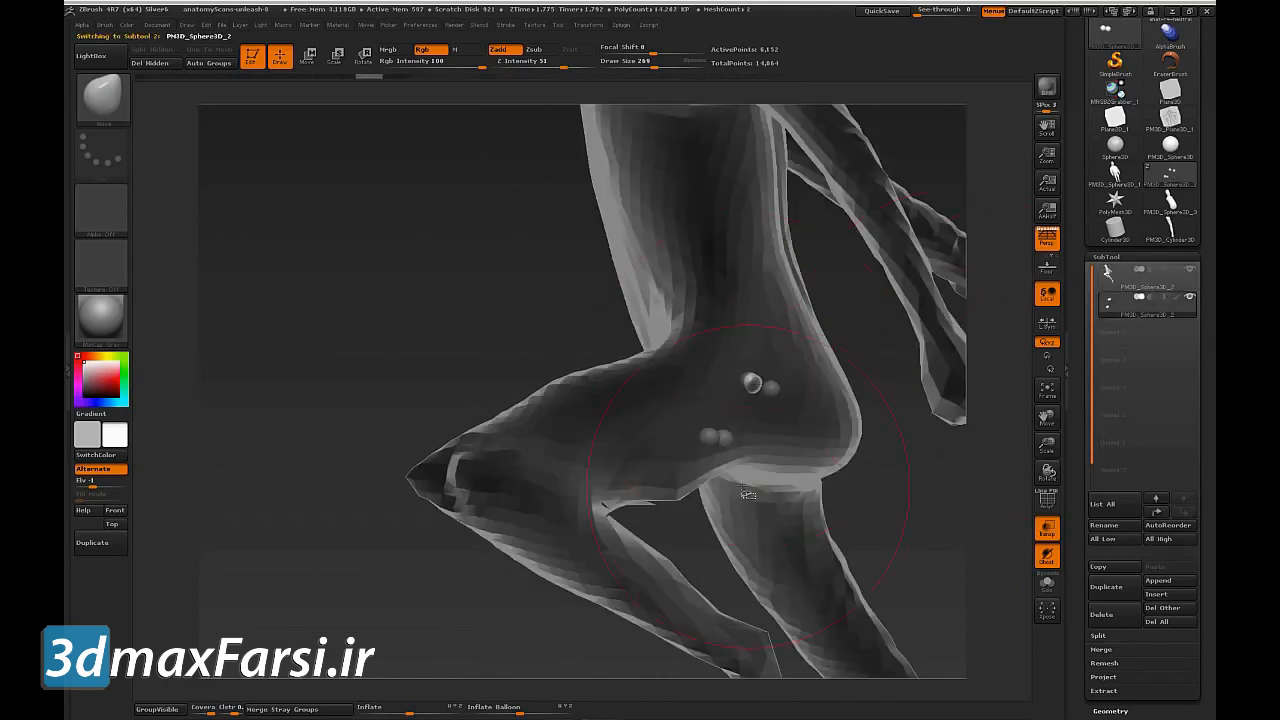
key("w")
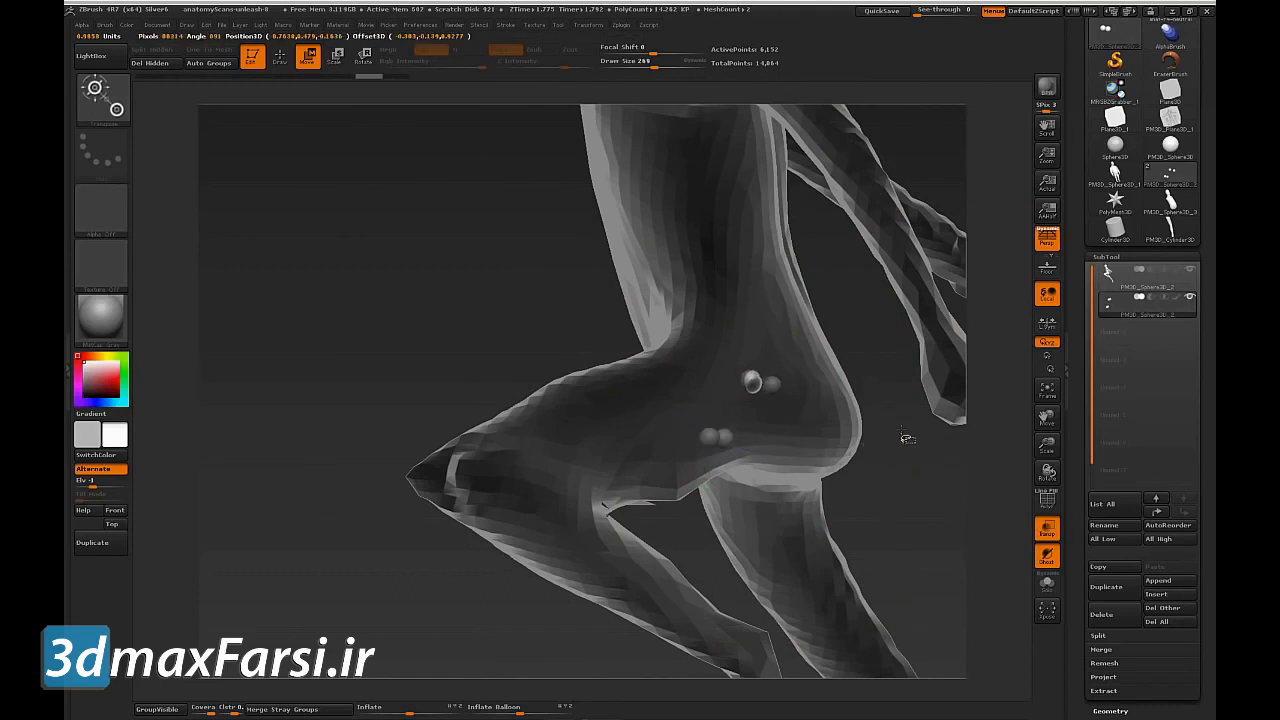
key("r")
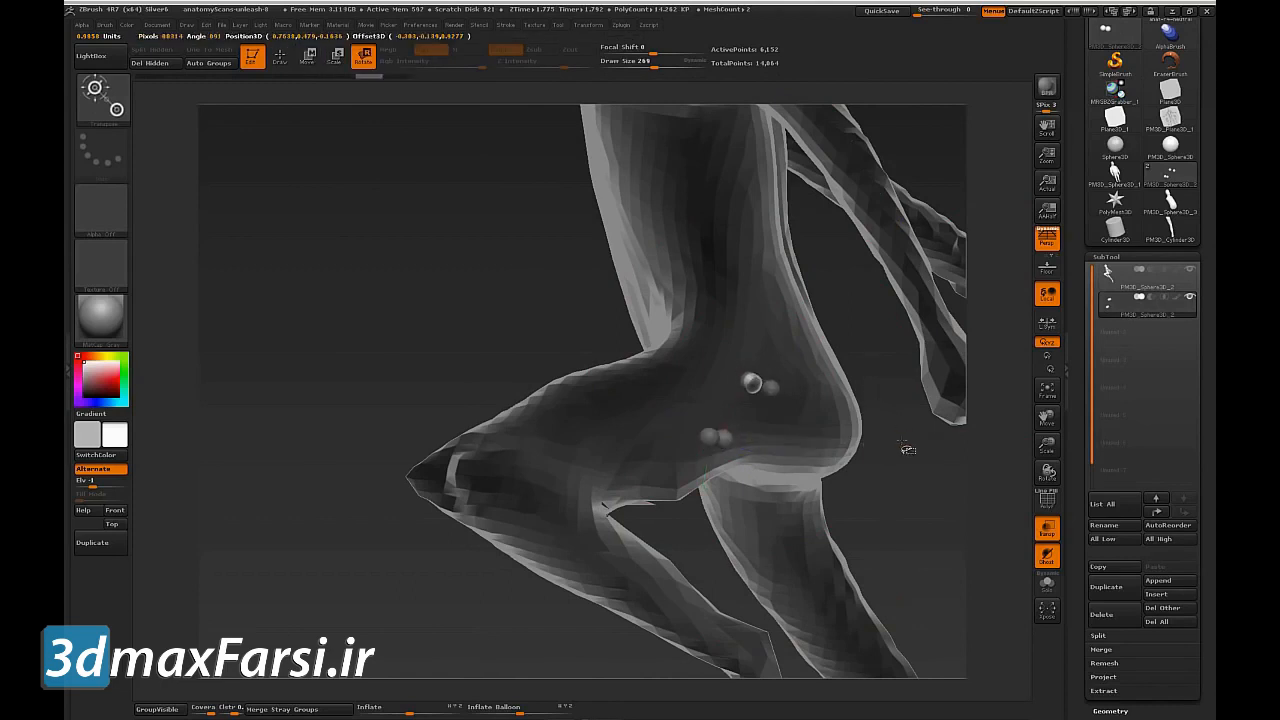
left_click_drag(893, 404, 876, 495)
key("ctrl+z")
left_click(1190, 270)
left_click_drag(710, 429, 754, 403)
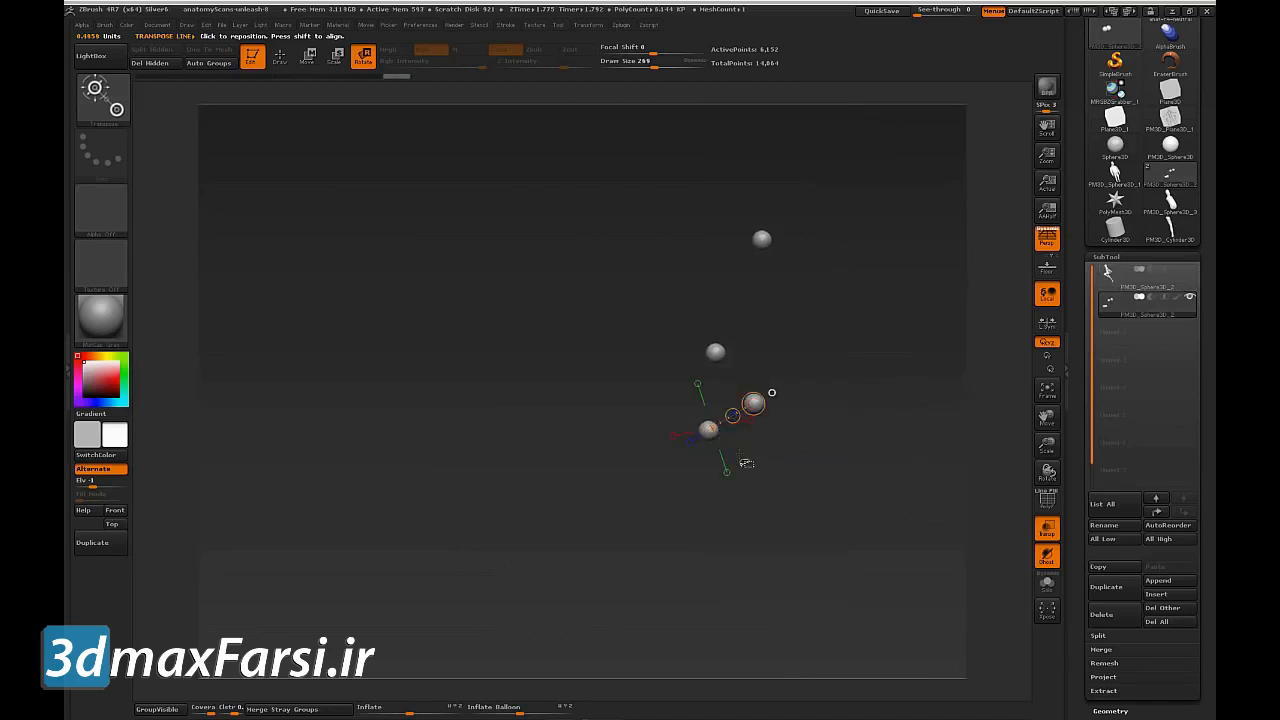
left_click_drag(715, 352, 709, 430)
mouse_move(811, 477)
left_mouse_down()
mouse_move(843, 487)
mouse_move(815, 367)
left_mouse_up()
left_click(735, 312)
Step: Show the figure again and adjust the tilt of the hip landmark spheres inside the pelvis with the Rotate transpose line
left_click(1189, 269)
left_click_drag(911, 413, 892, 403)
left_click_drag(748, 262, 676, 281)
left_click_drag(848, 412, 921, 478)
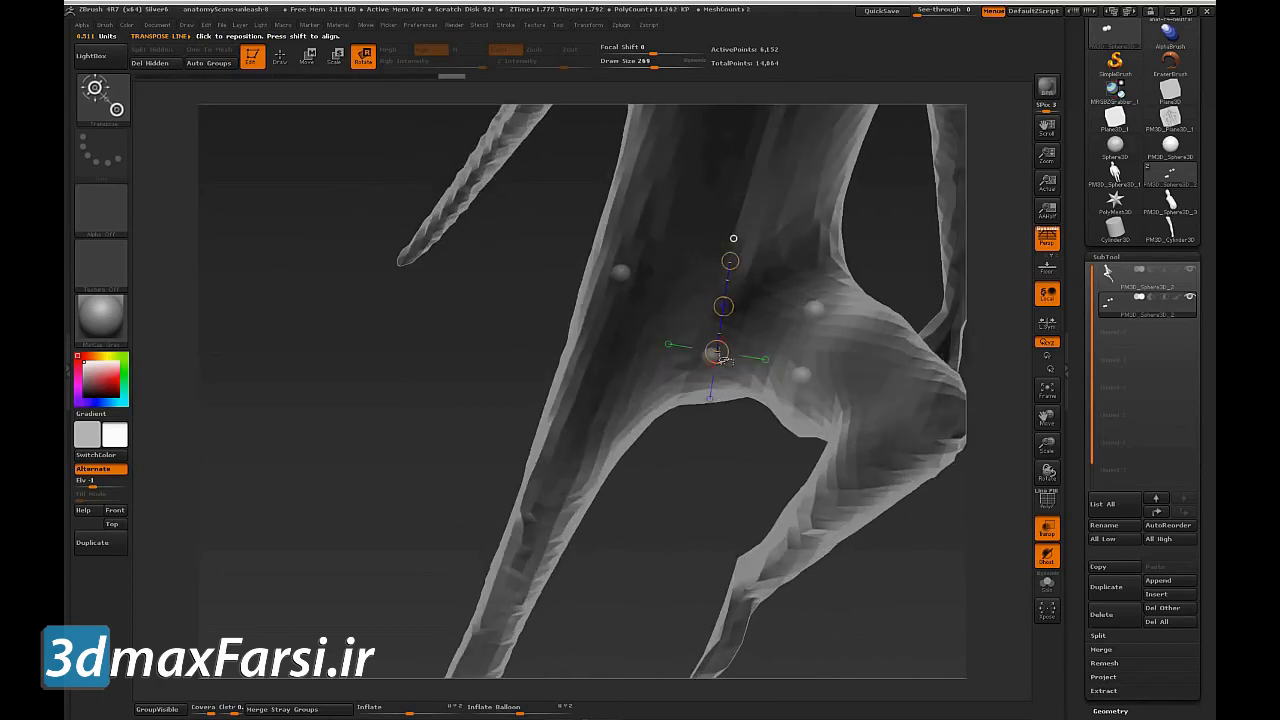
mouse_move(816, 404)
left_mouse_down()
mouse_move(737, 471)
mouse_move(746, 486)
mouse_move(706, 508)
mouse_move(891, 451)
mouse_move(864, 446)
mouse_move(882, 475)
mouse_move(875, 428)
mouse_move(860, 420)
mouse_move(903, 483)
mouse_move(870, 475)
left_mouse_up()
Step: Push down the figure's hip crease and the top of the raised thigh with the Move brush at draw size 222
left_click(1140, 280)
key("q")
left_click_drag(737, 396, 745, 432)
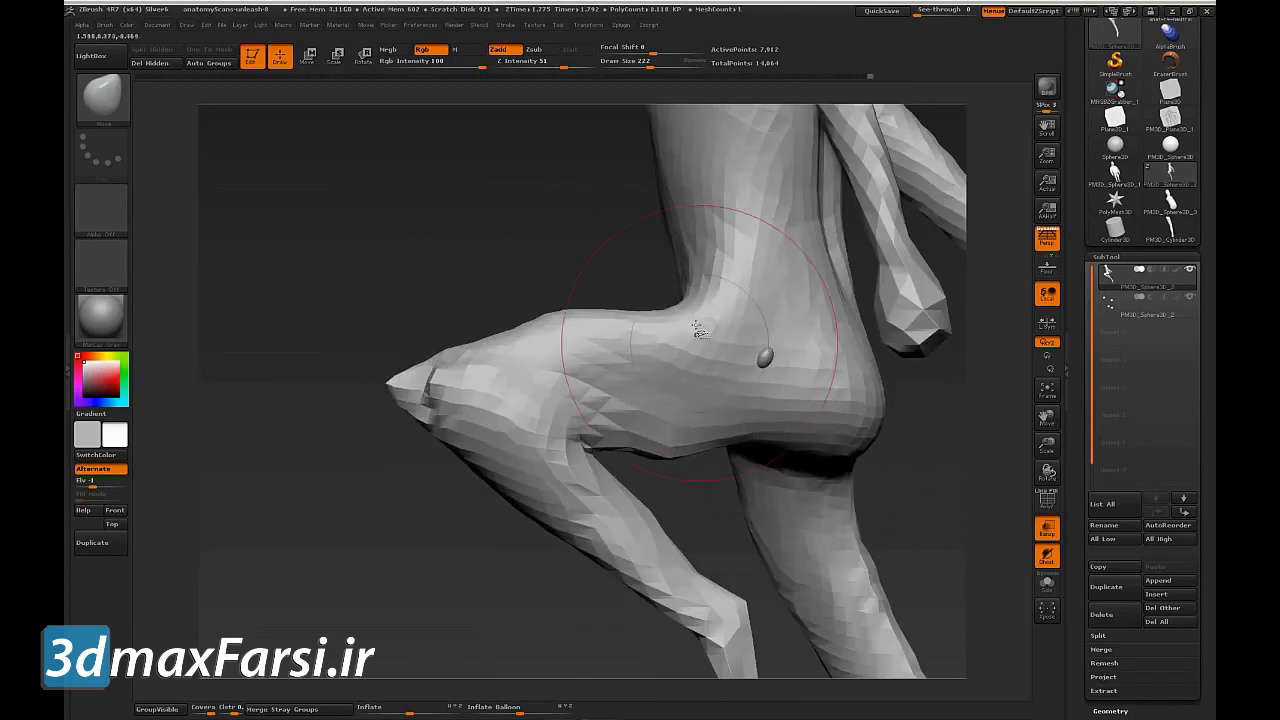
left_click_drag(706, 325, 702, 345)
left_click_drag(577, 336, 584, 362)
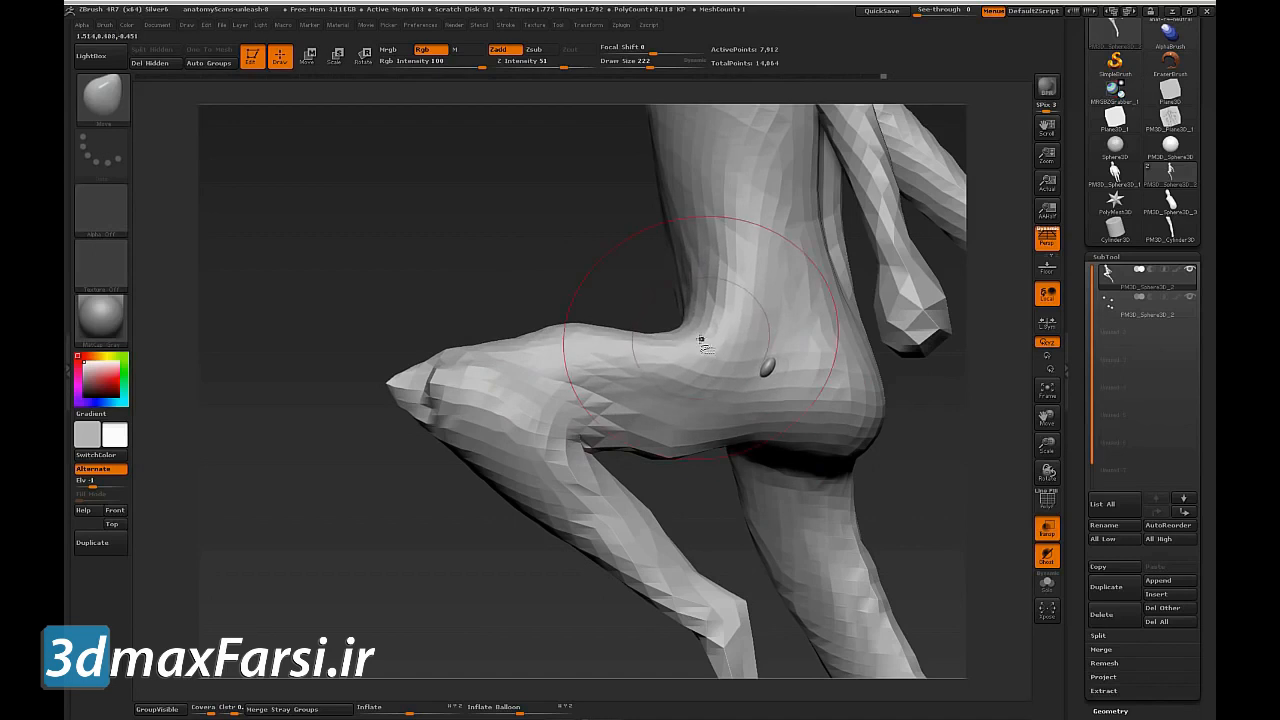
Step: Refine the crease between the abdomen and raised thigh using smaller Move brush sizes, including 179
key("s")
mouse_move(703, 343)
left_mouse_down()
mouse_move(690, 342)
mouse_move(702, 326)
left_mouse_up()
key("s")
left_click_drag(530, 280, 689, 323)
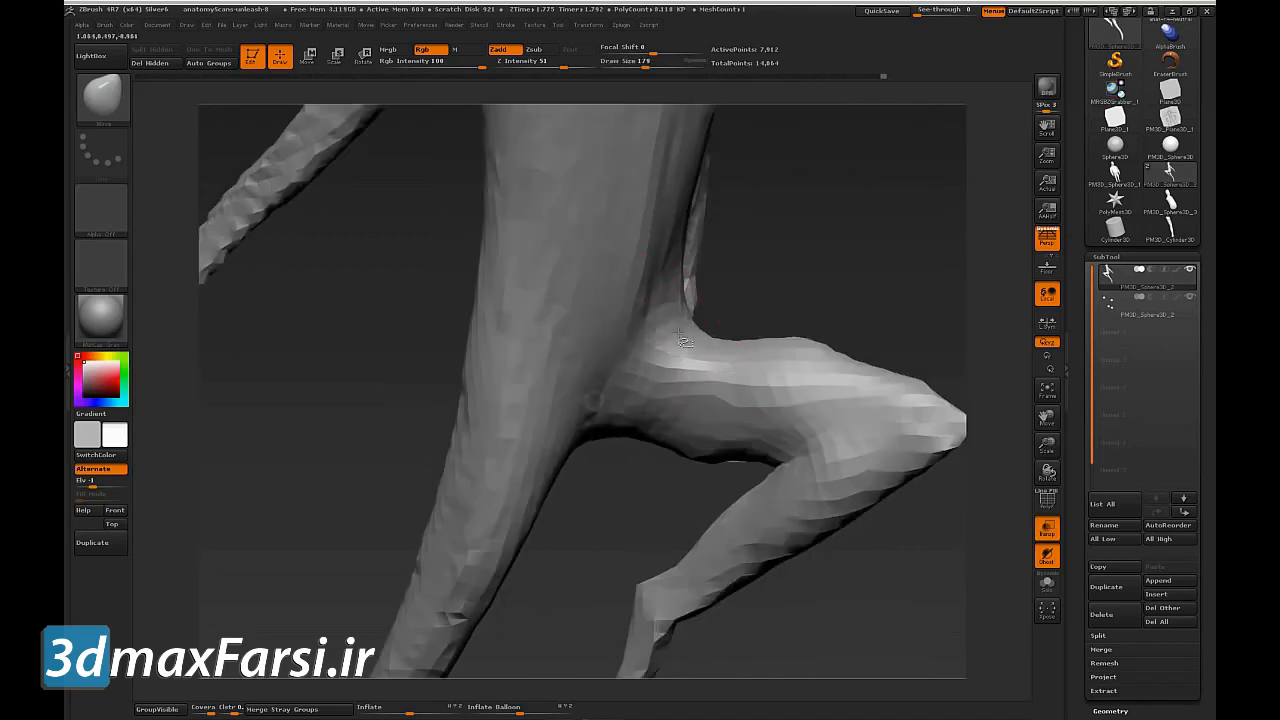
key("s")
left_click_drag(683, 339, 687, 339)
Step: Fill out the underside of the raised thigh and buttock with the Move brush at draw size 169
key("s")
left_click_drag(650, 437, 641, 437)
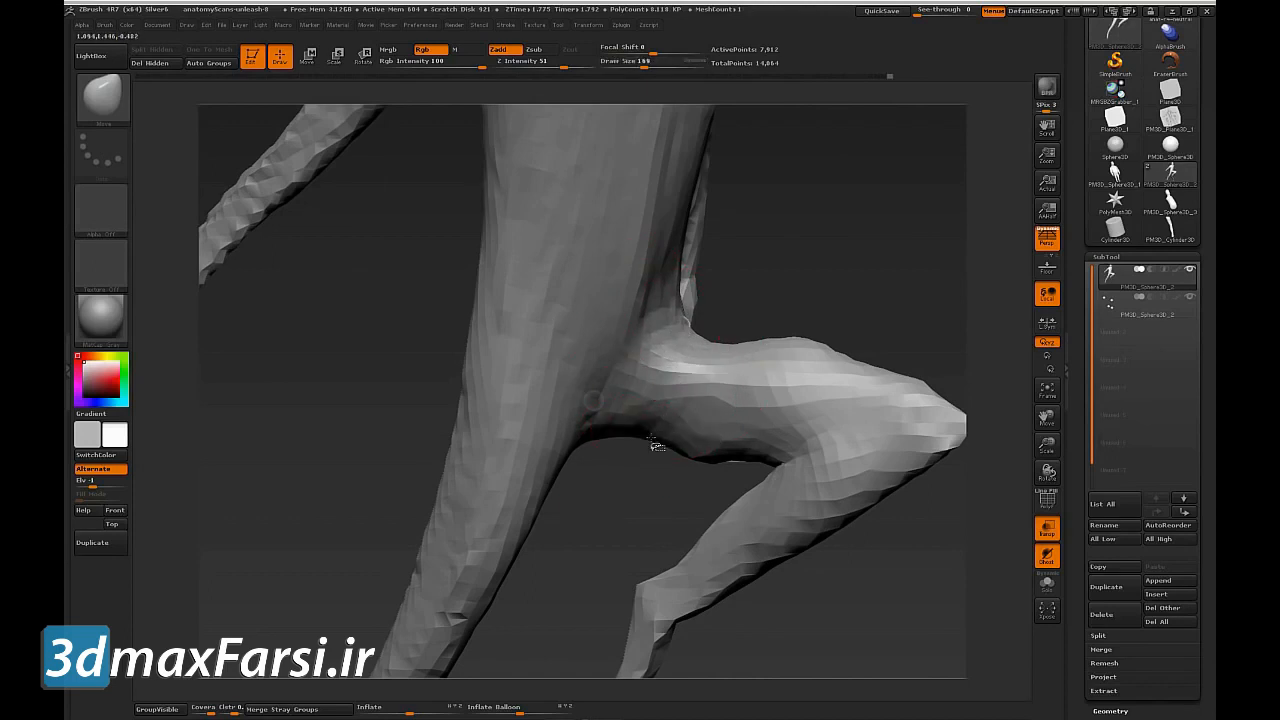
left_click_drag(724, 463, 732, 483)
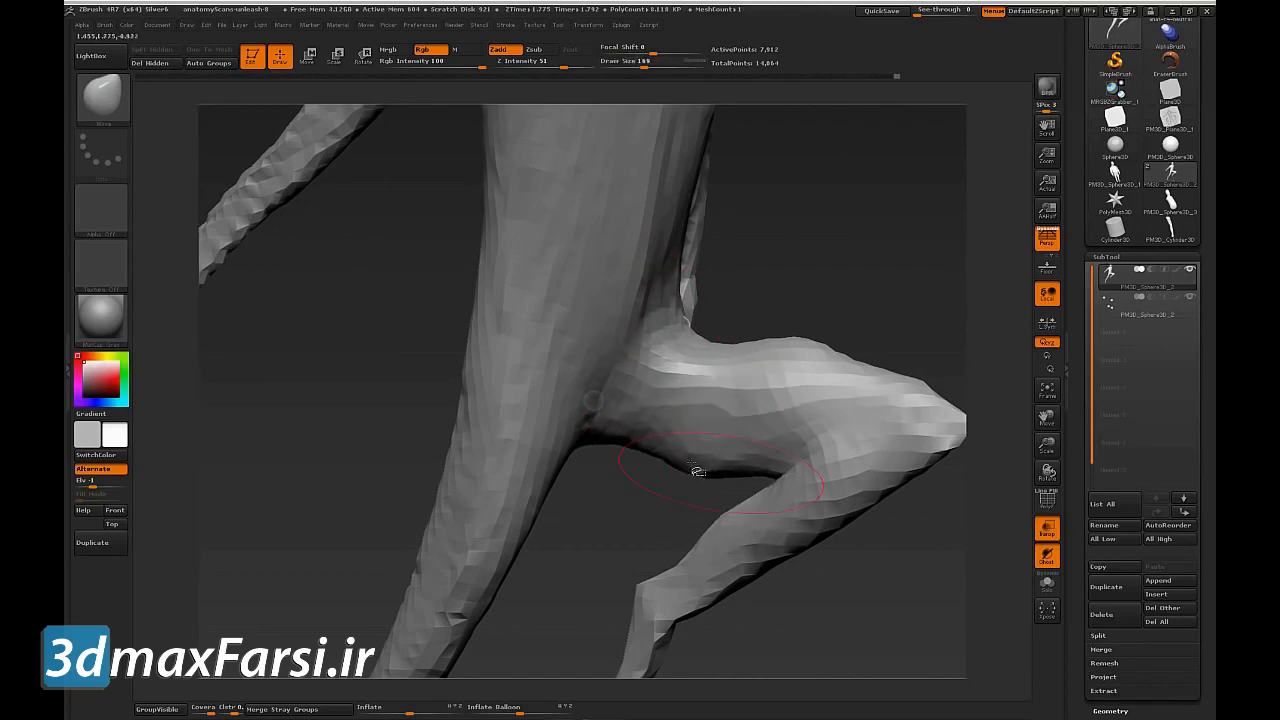
mouse_move(703, 531)
left_mouse_down()
mouse_move(654, 517)
mouse_move(766, 523)
mouse_move(737, 514)
left_mouse_up()
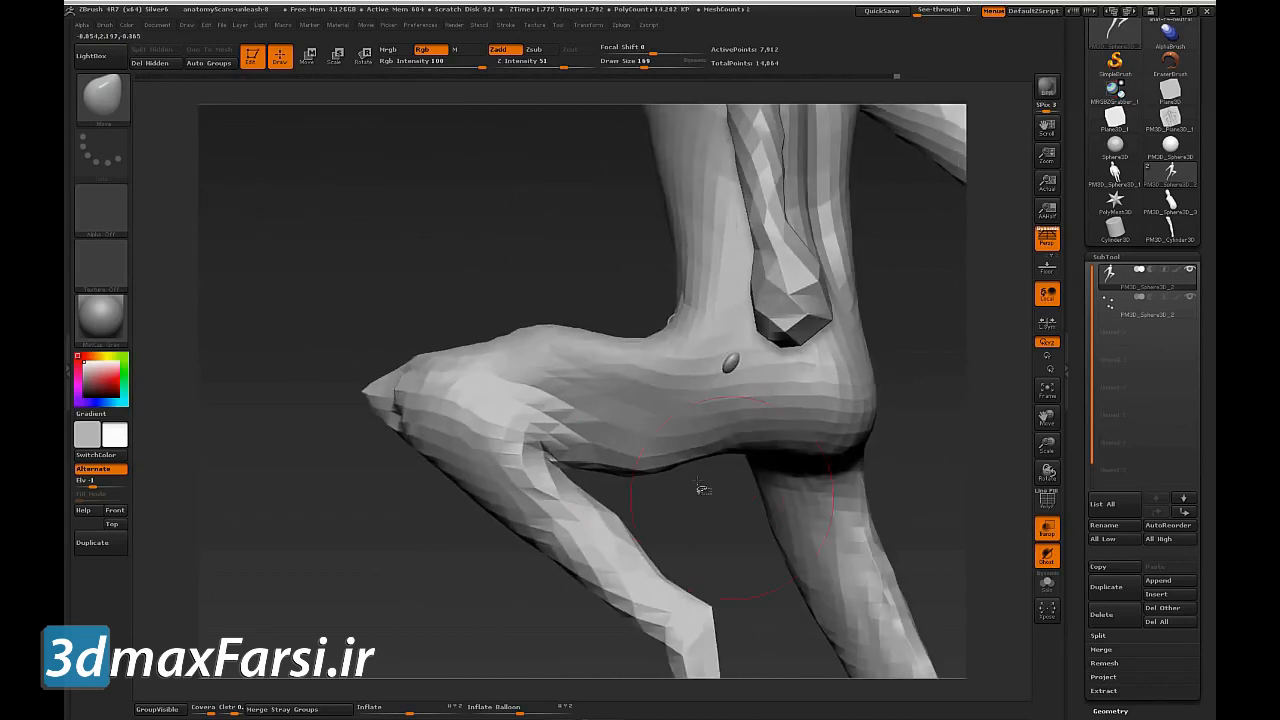
left_click_drag(744, 456, 755, 484)
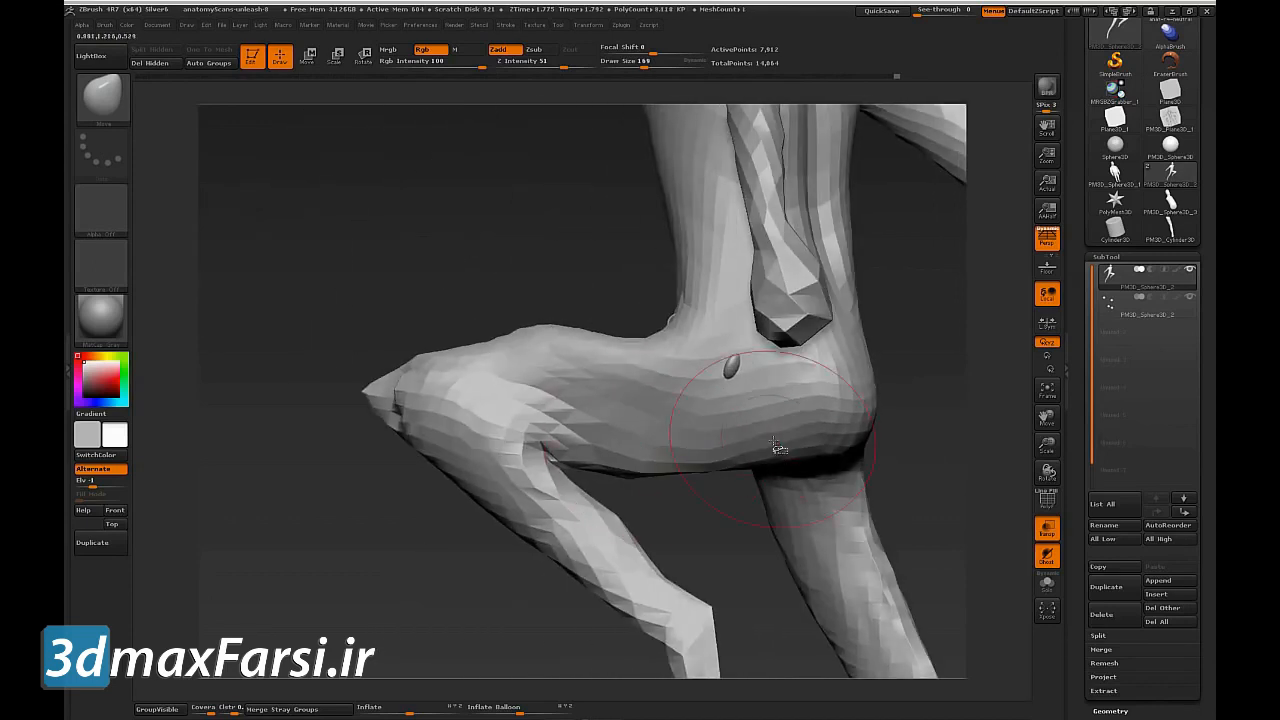
left_click_drag(854, 437, 837, 442)
Step: Round out the buttock above the standing leg and reshape the front of the raised hip with the Move brush
mouse_move(935, 520)
left_mouse_down()
mouse_move(764, 524)
mouse_move(489, 452)
mouse_move(851, 466)
mouse_move(743, 409)
left_mouse_up()
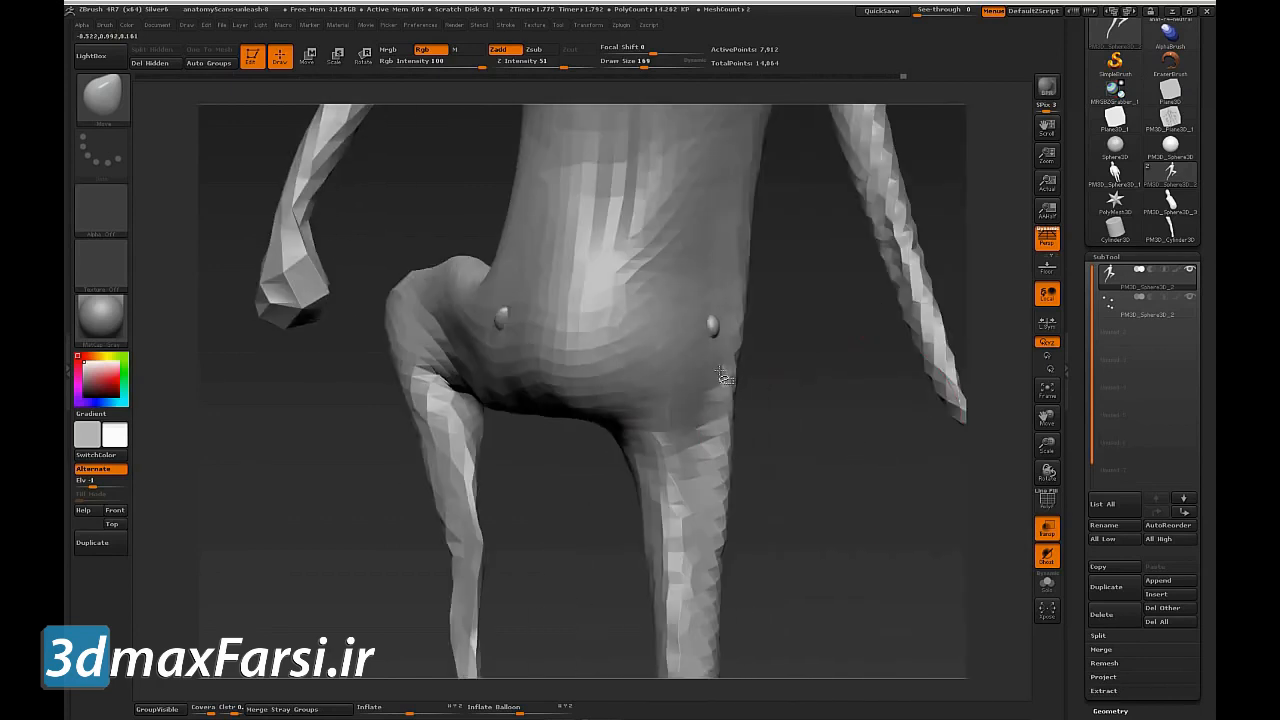
left_click_drag(699, 333, 710, 312)
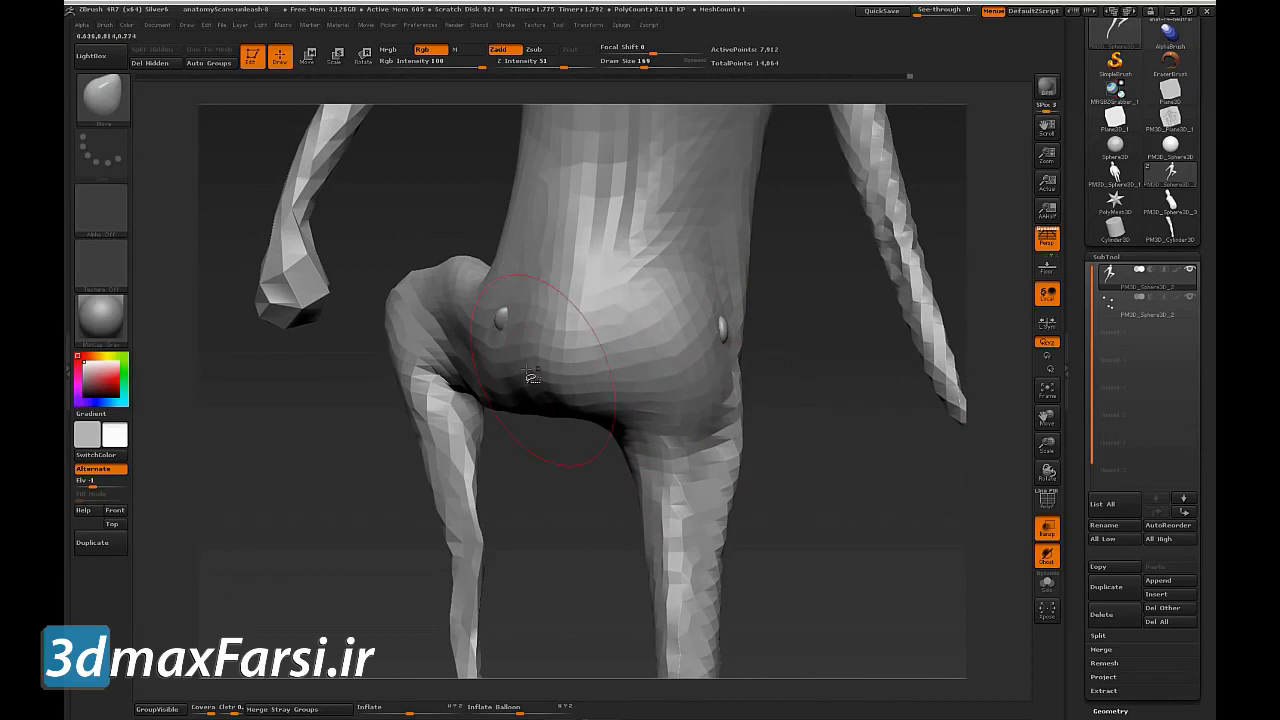
mouse_move(801, 312)
left_mouse_down()
mouse_move(804, 505)
mouse_move(763, 503)
mouse_move(761, 412)
left_mouse_up()
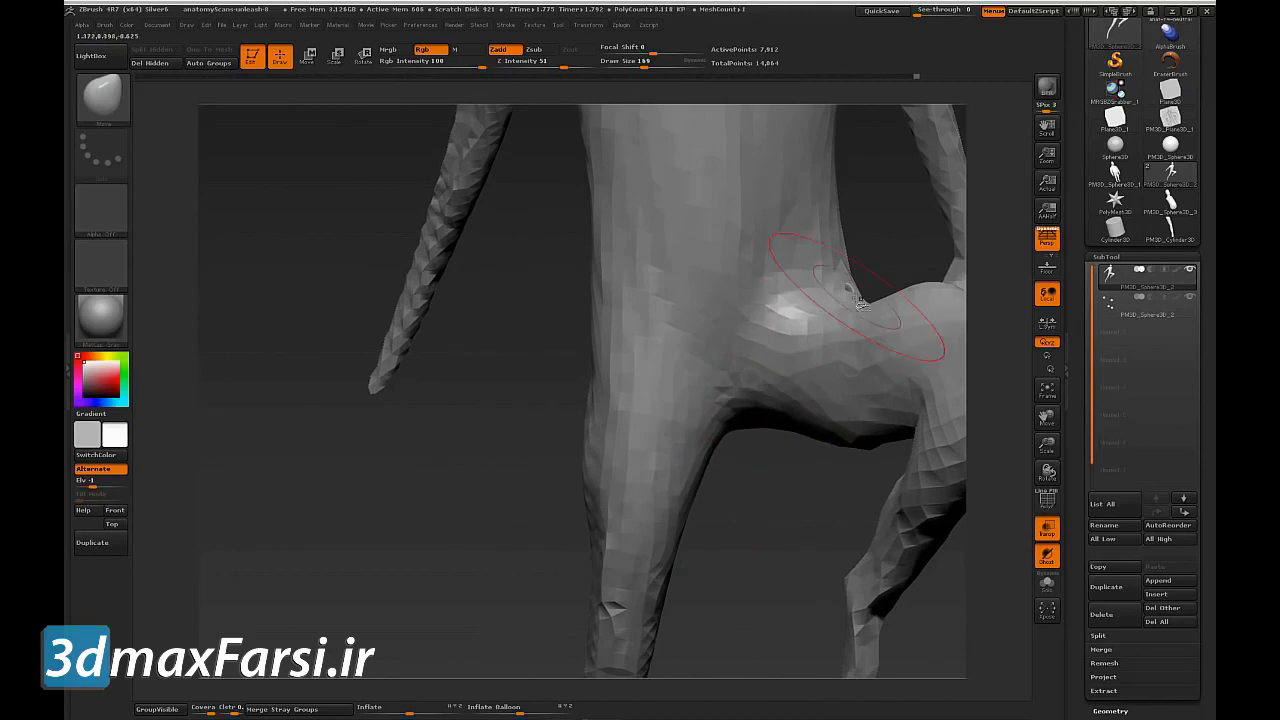
mouse_move(857, 271)
left_mouse_down()
mouse_move(818, 288)
mouse_move(737, 372)
left_mouse_up()
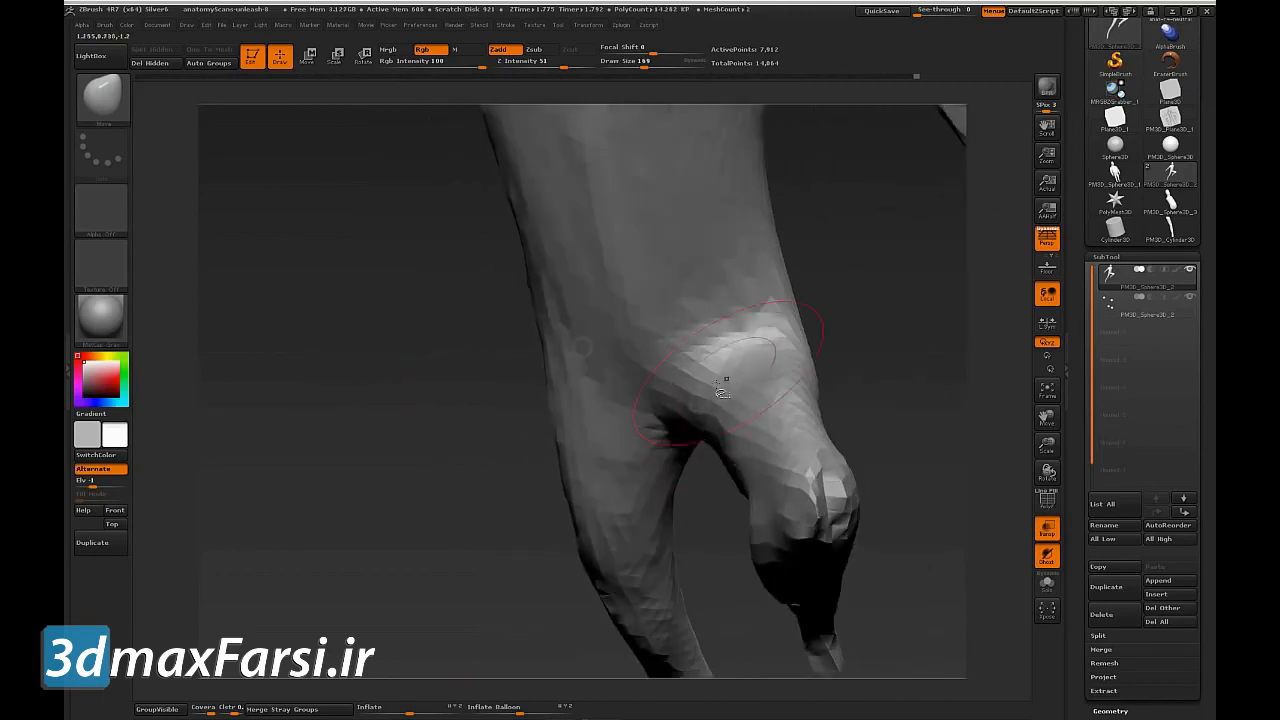
left_click_drag(880, 383, 725, 520)
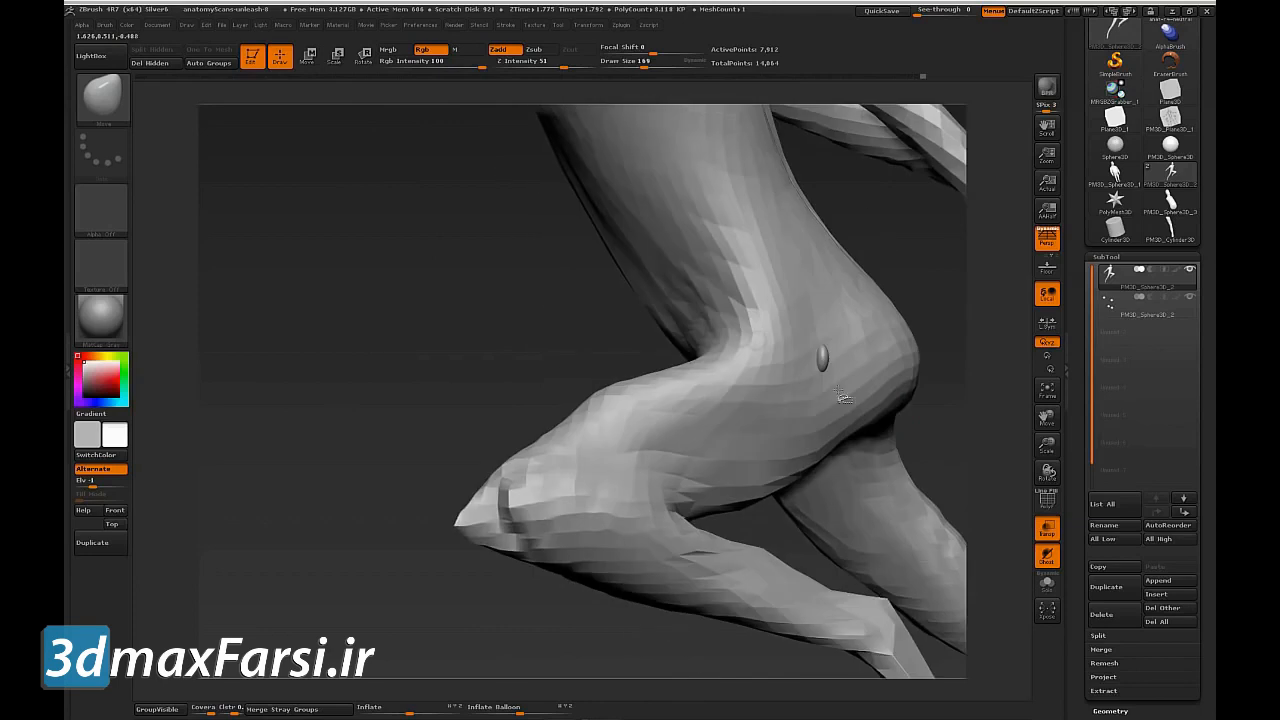
mouse_move(686, 649)
left_mouse_down("alt")
mouse_move(436, 430)
mouse_move(657, 543)
mouse_move(749, 529)
mouse_move(893, 552)
mouse_move(776, 539)
left_mouse_up("alt")
mouse_move(894, 500)
left_mouse_down("alt")
mouse_move(991, 546)
mouse_move(837, 512)
mouse_move(874, 497)
left_mouse_up("alt")
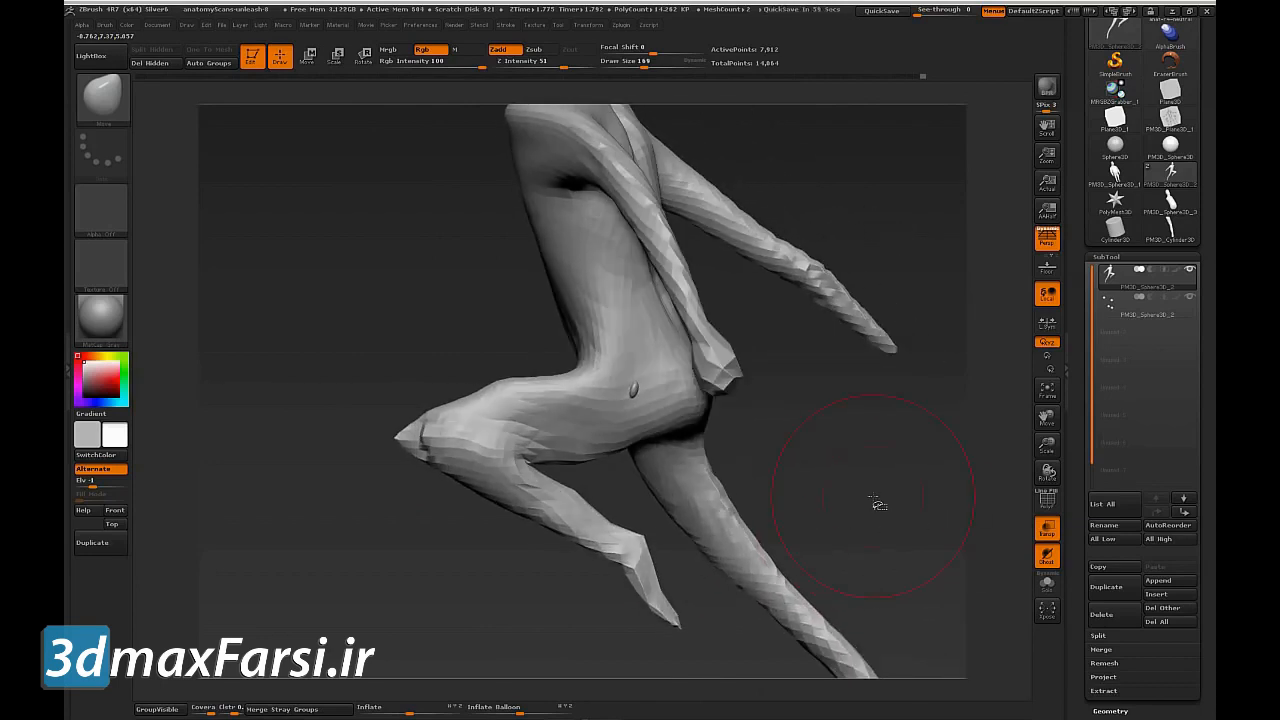
Step: Outline the raised thigh with annotation strokes, marking its upper bulge and the line from hip to knee
mouse_move(476, 392)
left_mouse_down("ctrl+shift")
mouse_move(590, 379)
mouse_move(550, 377)
mouse_move(405, 427)
mouse_move(407, 452)
mouse_move(428, 464)
mouse_move(626, 456)
mouse_move(581, 384)
mouse_move(422, 455)
left_mouse_up("ctrl+shift")
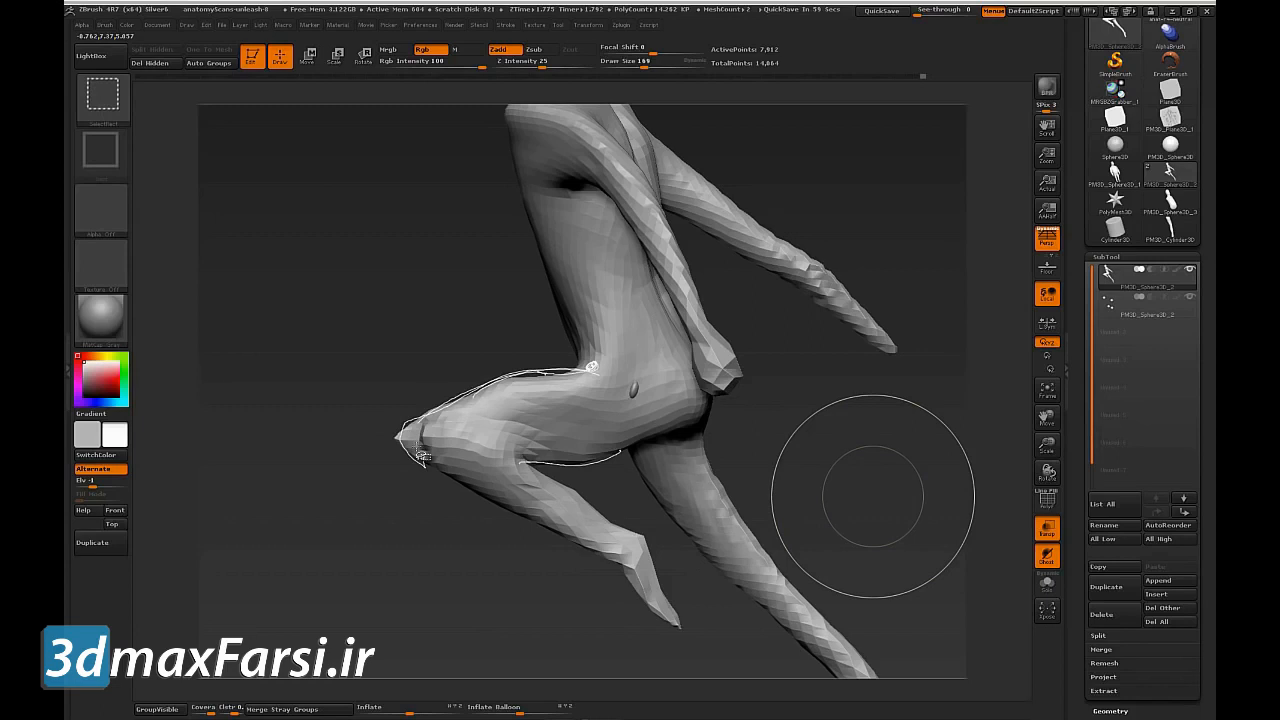
left_click_drag(422, 455, 422, 455, "ctrl+shift")
mouse_move(825, 490)
left_mouse_down()
mouse_move(889, 534)
mouse_move(758, 543)
left_mouse_up()
key("ctrl+shift")
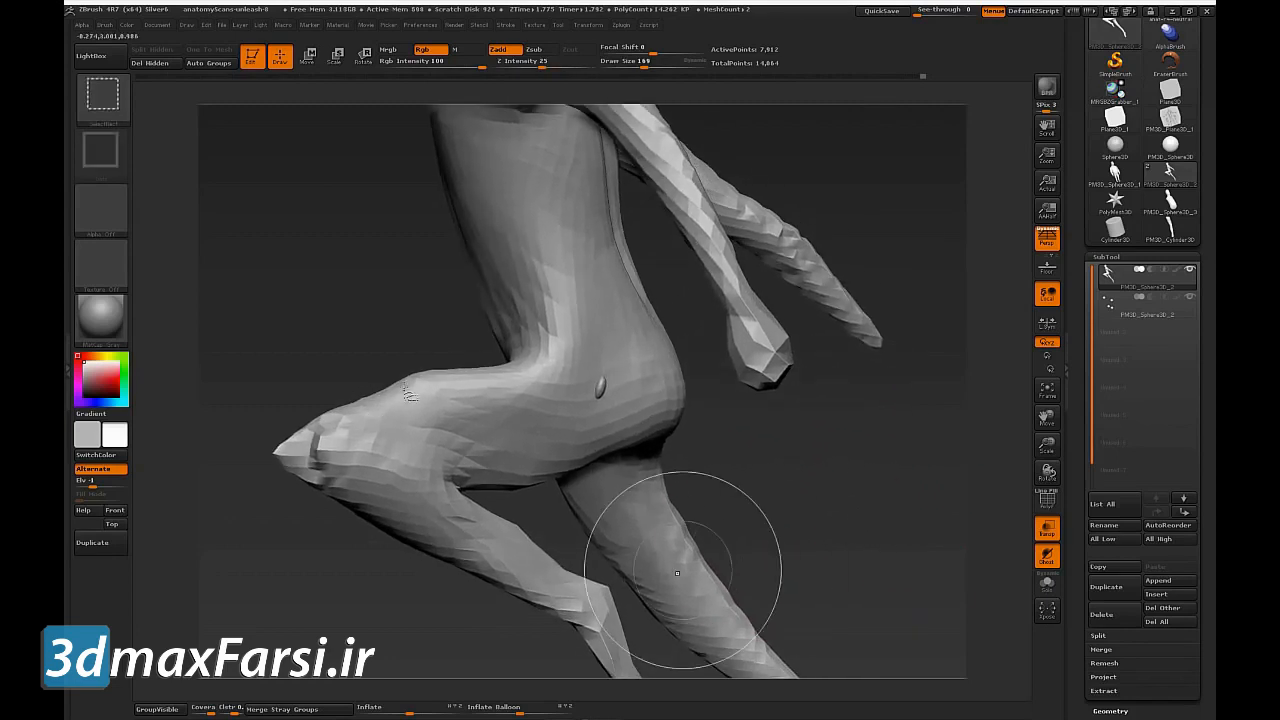
mouse_move(415, 385)
left_mouse_down("ctrl+shift")
mouse_move(380, 404)
mouse_move(486, 384)
mouse_move(468, 386)
mouse_move(486, 366)
mouse_move(405, 395)
mouse_move(410, 418)
mouse_move(458, 392)
left_mouse_up("ctrl+shift")
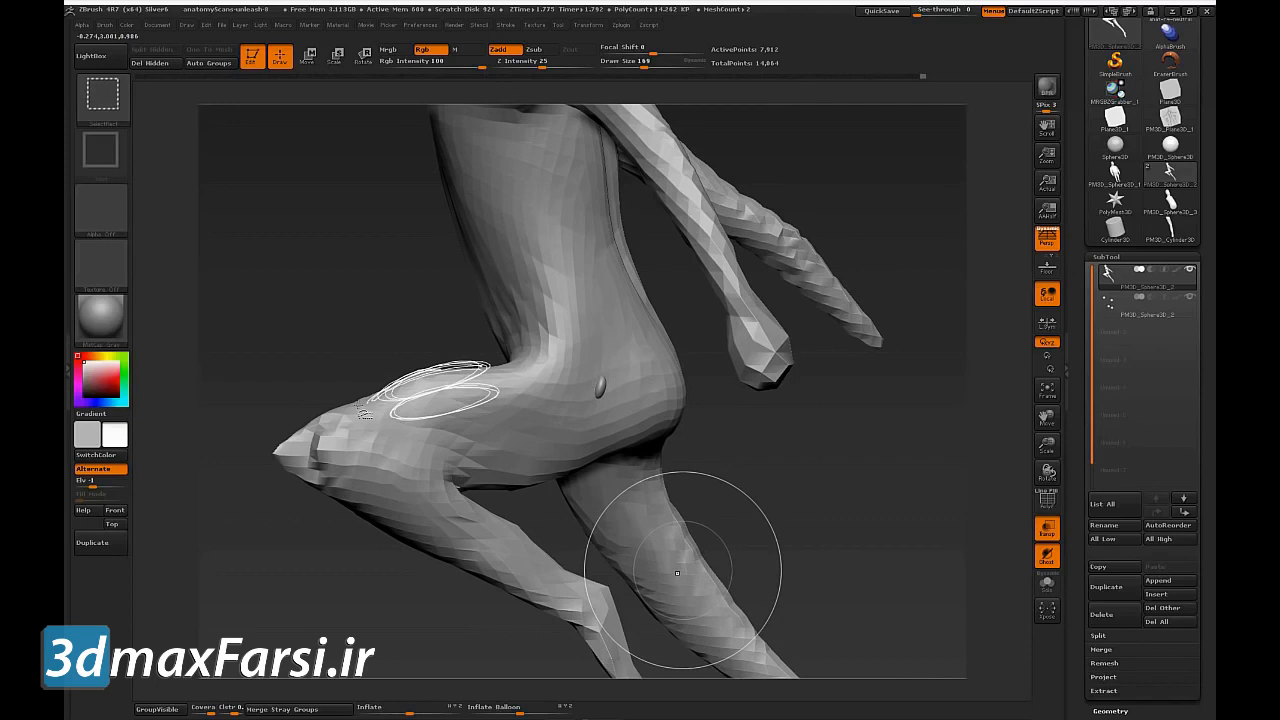
mouse_move(447, 401)
left_mouse_down("ctrl+shift")
mouse_move(423, 310)
mouse_move(446, 316)
left_mouse_up("ctrl+shift")
mouse_move(604, 396)
left_mouse_down("ctrl+shift")
mouse_move(318, 458)
mouse_move(528, 418)
mouse_move(399, 457)
left_mouse_up("ctrl+shift")
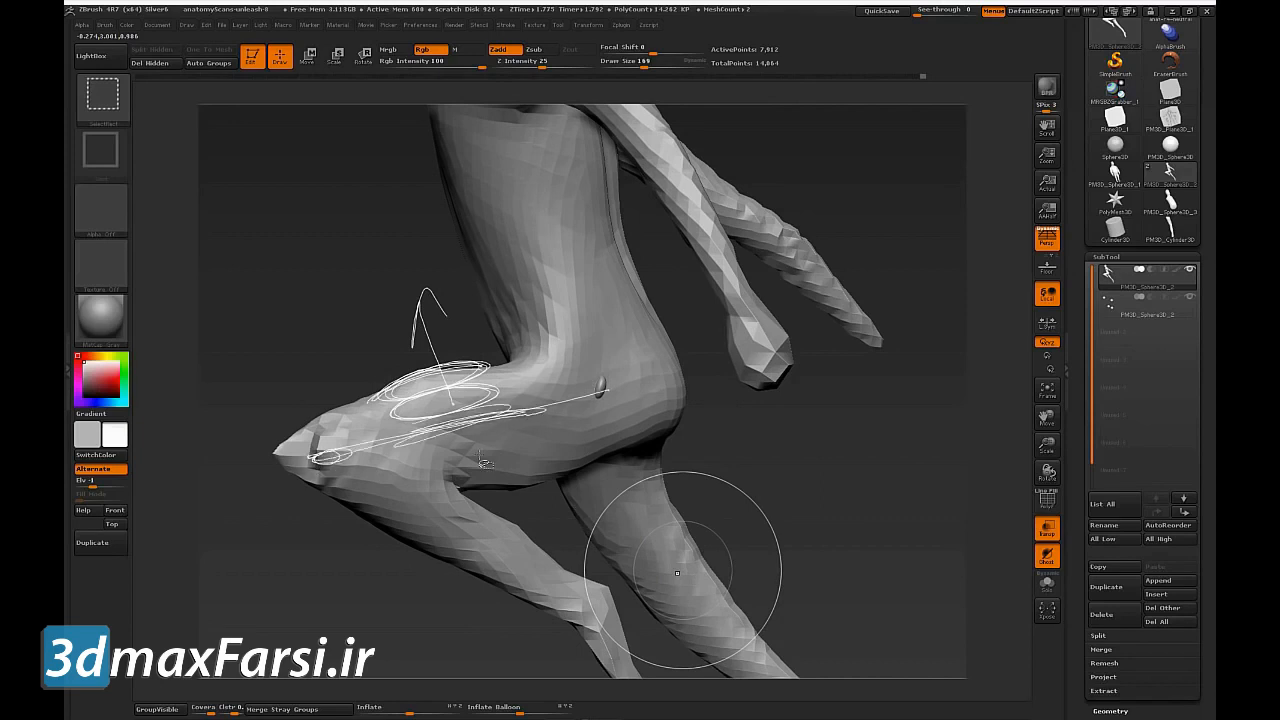
mouse_move(453, 404)
left_mouse_down("ctrl+shift")
mouse_move(402, 304)
mouse_move(440, 303)
left_mouse_up("ctrl+shift")
mouse_move(817, 531)
left_mouse_down()
mouse_move(837, 523)
mouse_move(851, 543)
mouse_move(880, 517)
mouse_move(871, 534)
left_mouse_up()
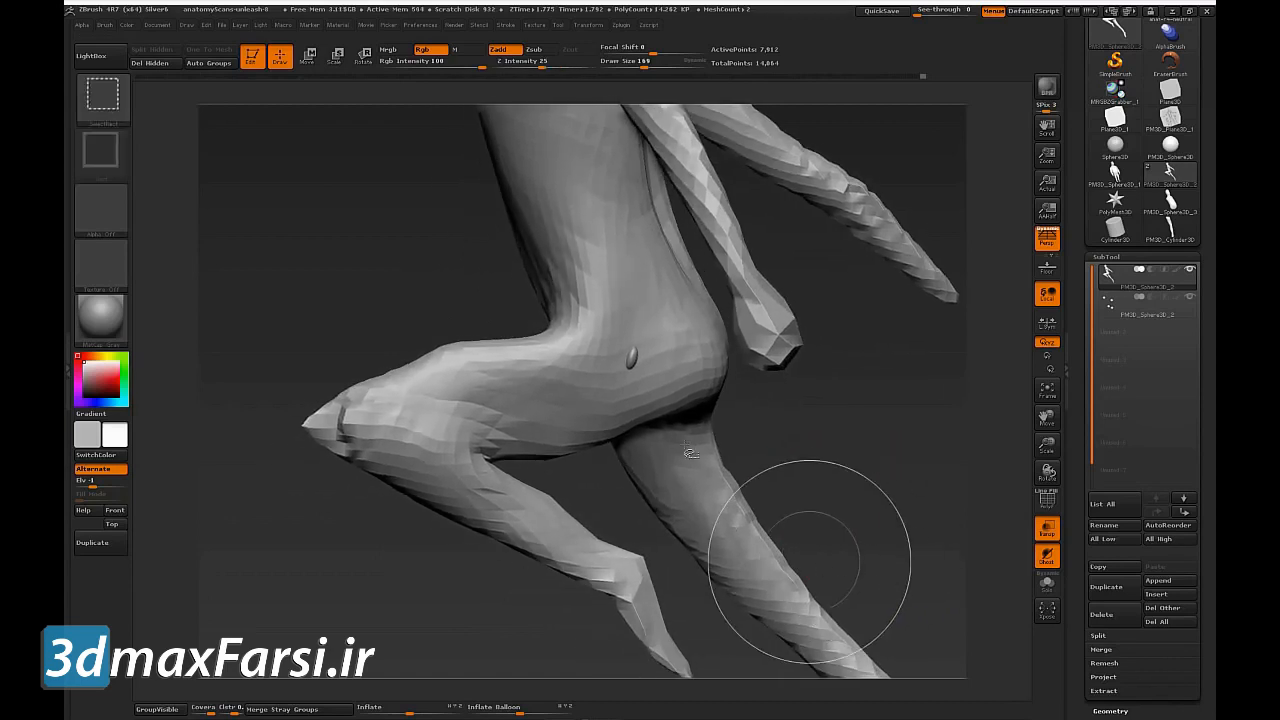
Step: Annotate the pelvis, hip joint, knee, shin and thigh underside, outlining the buttock and hip crease in red
mouse_move(576, 326)
left_mouse_down("ctrl+shift")
mouse_move(640, 276)
mouse_move(666, 278)
mouse_move(586, 310)
mouse_move(612, 404)
mouse_move(690, 335)
mouse_move(665, 285)
mouse_move(660, 352)
left_mouse_up("ctrl+shift")
mouse_move(665, 285)
left_mouse_down()
mouse_move(700, 345)
mouse_move(628, 388)
mouse_move(650, 375)
mouse_move(640, 365)
mouse_move(385, 430)
mouse_move(398, 468)
mouse_move(600, 570)
left_mouse_up()
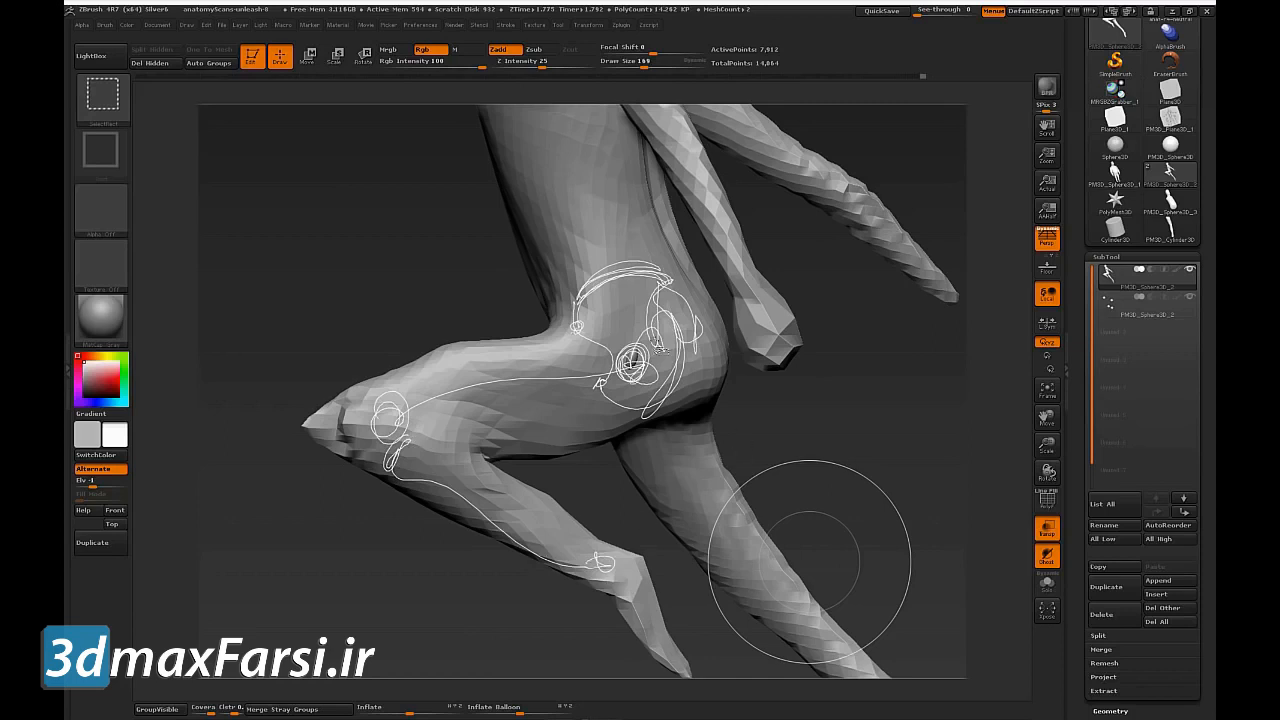
mouse_move(641, 409)
left_mouse_down()
mouse_move(618, 417)
mouse_move(652, 408)
mouse_move(622, 428)
mouse_move(478, 450)
left_mouse_up()
left_click_drag(665, 437, 562, 478)
left_click_drag(580, 462, 590, 474)
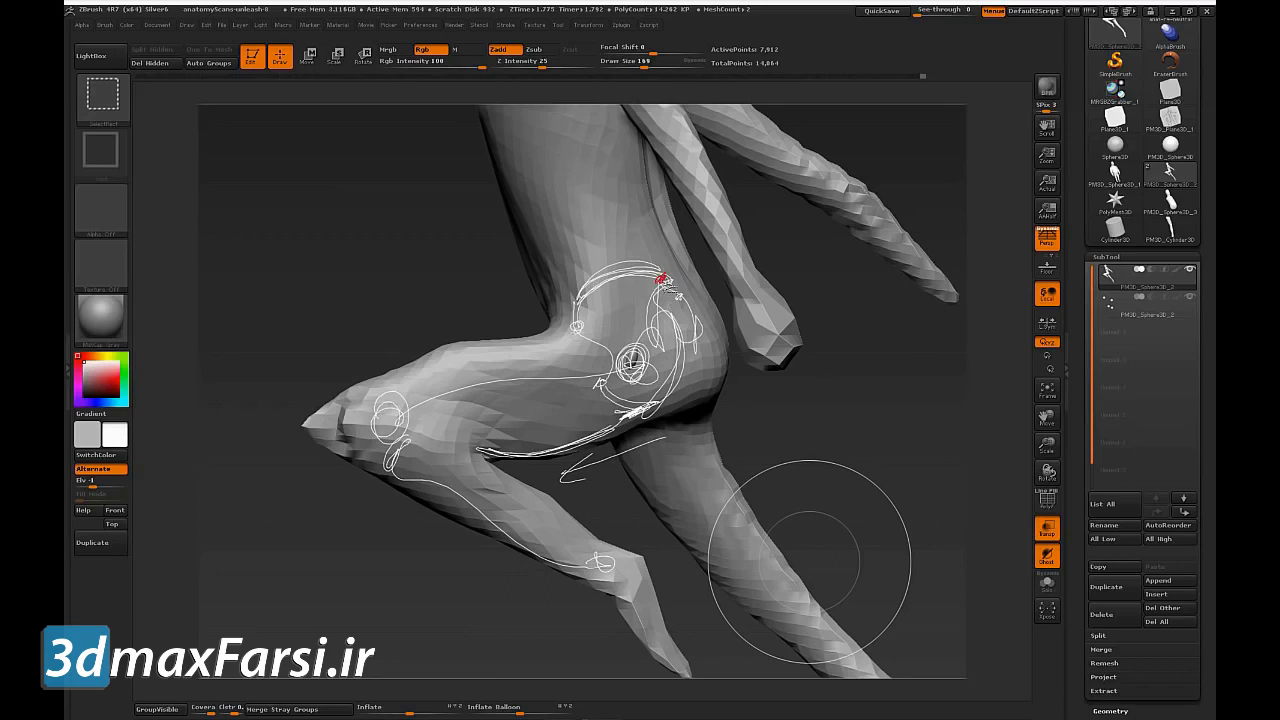
mouse_move(661, 279)
left_mouse_down()
mouse_move(711, 349)
mouse_move(700, 397)
mouse_move(665, 424)
mouse_move(583, 408)
mouse_move(581, 389)
left_mouse_up()
mouse_move(706, 334)
left_mouse_down()
mouse_move(664, 424)
mouse_move(690, 404)
mouse_move(577, 389)
left_mouse_up()
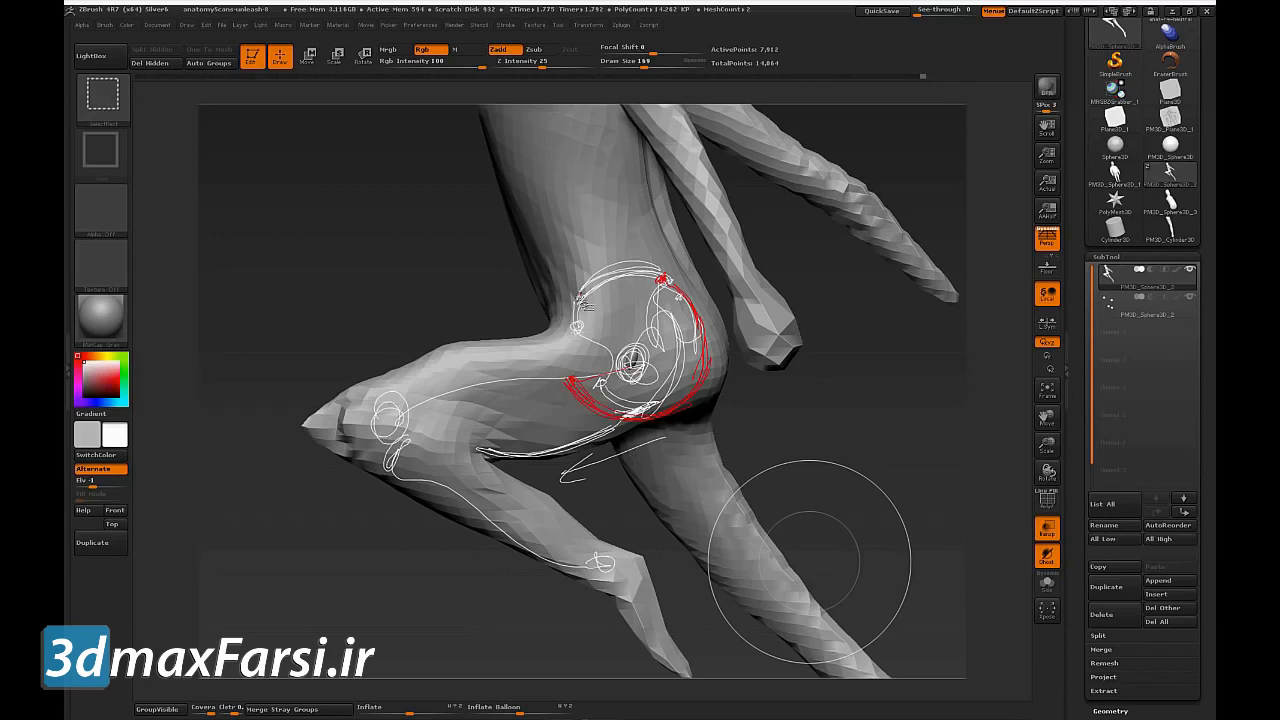
mouse_move(578, 316)
left_mouse_down()
mouse_move(600, 345)
mouse_move(532, 356)
mouse_move(585, 312)
mouse_move(558, 355)
mouse_move(588, 345)
mouse_move(585, 318)
mouse_move(610, 320)
left_mouse_up()
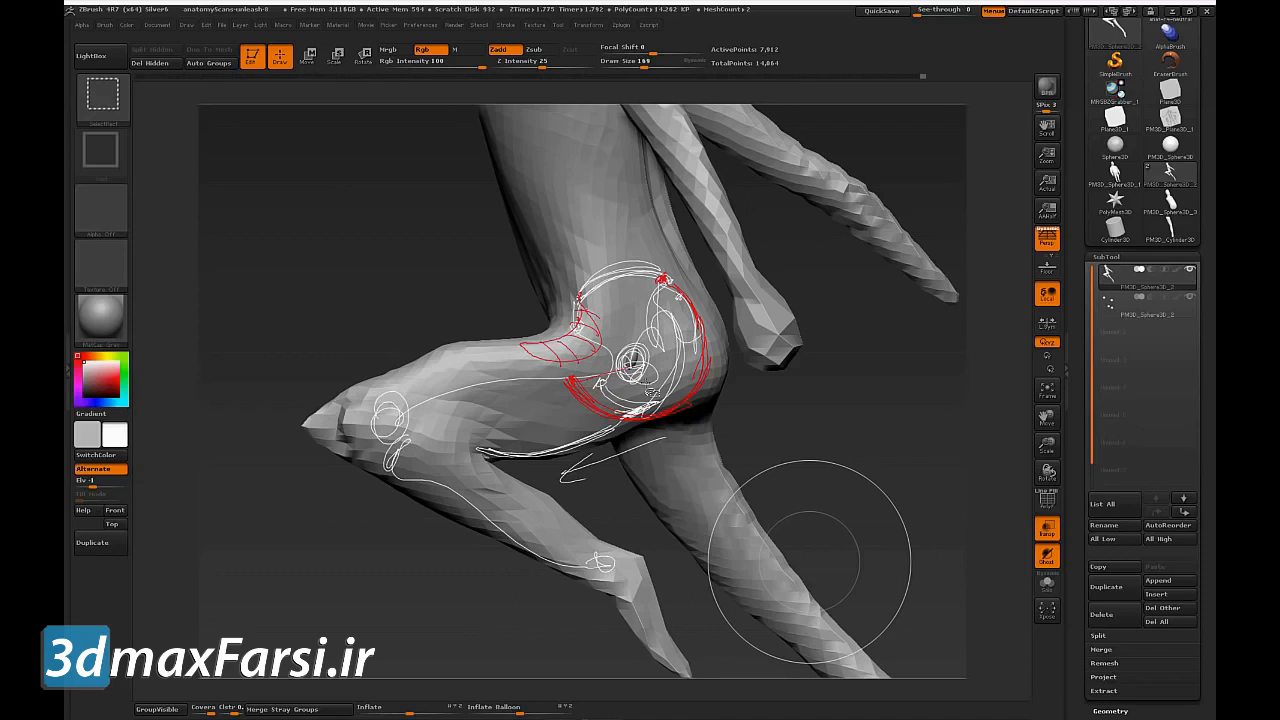
key("Escape")
Step: Mark the pelvis and hip masses on the figure's back with annotation strokes
left_click_drag(903, 461, 887, 468)
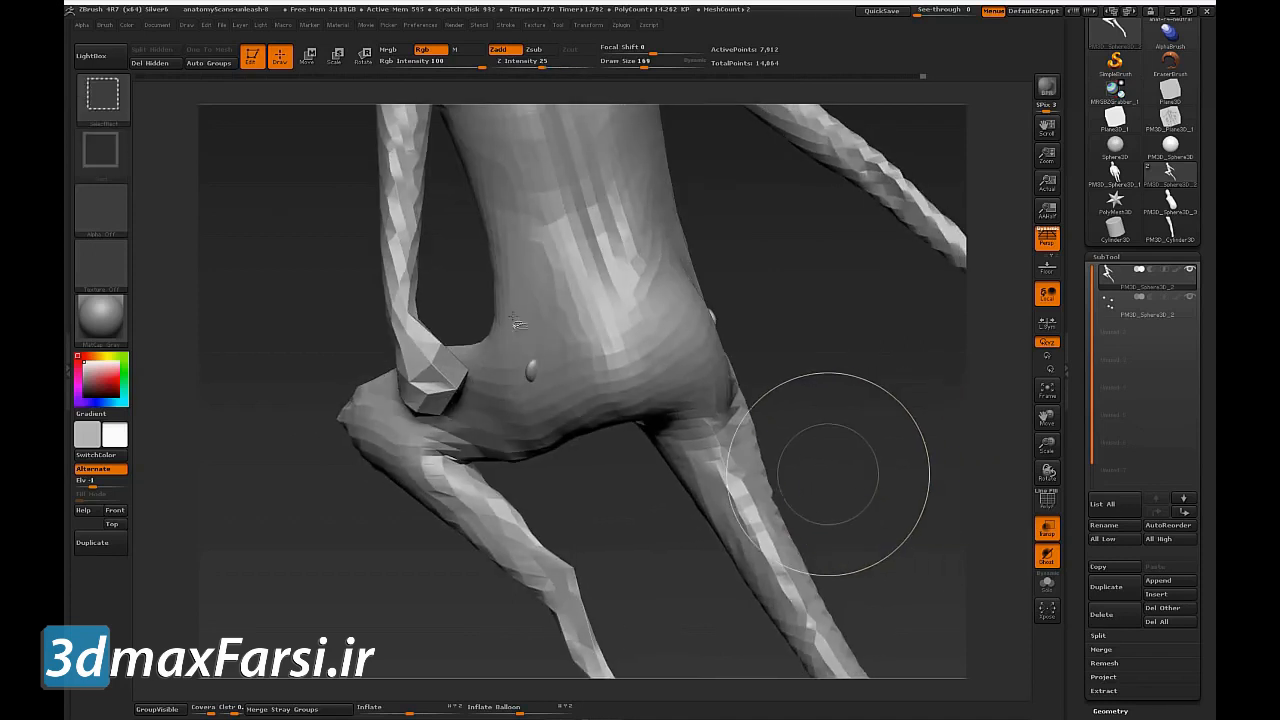
mouse_move(496, 304)
left_mouse_down()
mouse_move(510, 372)
mouse_move(550, 330)
mouse_move(502, 312)
mouse_move(516, 357)
mouse_move(569, 405)
mouse_move(526, 430)
mouse_move(530, 350)
mouse_move(624, 376)
left_mouse_up()
mouse_move(619, 420)
left_mouse_down()
mouse_move(590, 430)
mouse_move(577, 380)
left_mouse_up()
left_click_drag(510, 310, 424, 348)
mouse_move(614, 372)
left_mouse_down()
mouse_move(655, 352)
mouse_move(646, 365)
left_mouse_up()
mouse_move(929, 426)
left_mouse_down()
mouse_move(923, 443)
mouse_move(929, 423)
mouse_move(943, 423)
mouse_move(943, 440)
left_mouse_up()
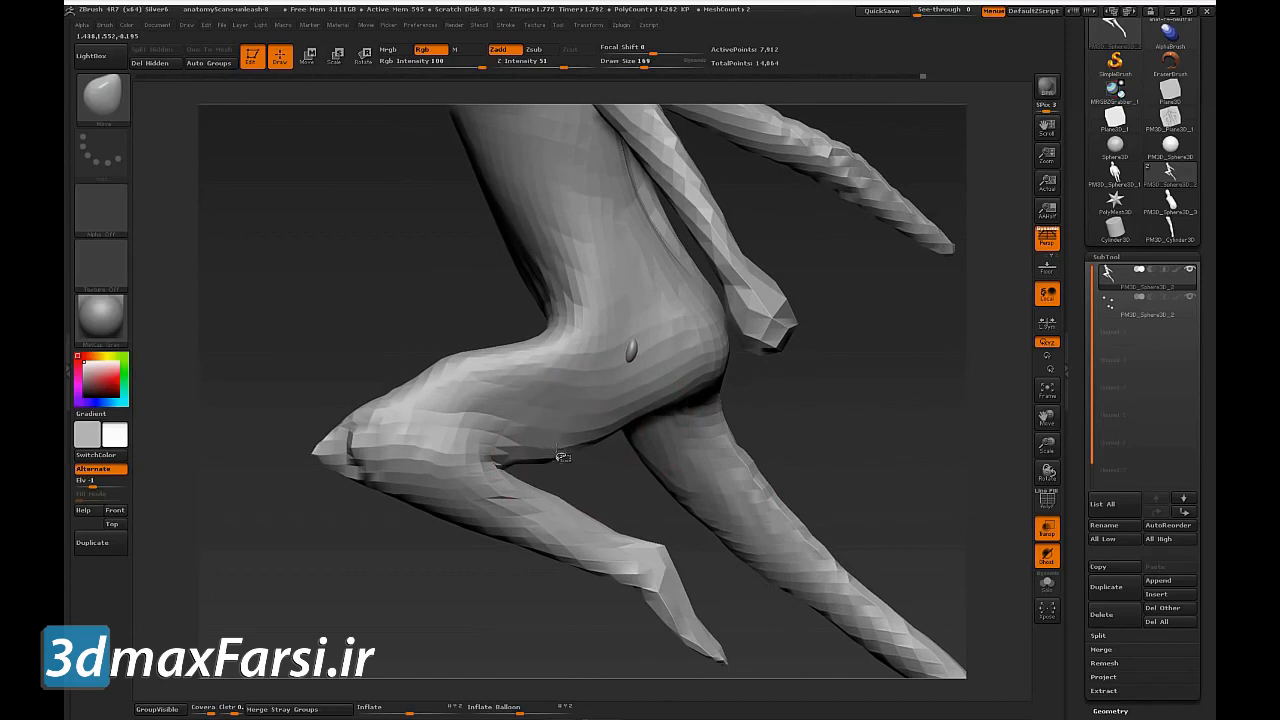
Step: Refine the buttock's lower contour and the side of the raised hip with the Move brush at several draw sizes
left_click_drag(786, 412, 766, 411)
key("s")
left_click_drag(689, 391, 704, 396)
left_click_drag(799, 397, 818, 398)
left_click_drag(659, 411, 650, 421)
key("s")
left_click_drag(706, 378, 708, 380)
left_click_drag(819, 409, 804, 396)
key("s")
left_click_drag(629, 356, 619, 356)
mouse_move(832, 430)
left_mouse_down()
mouse_move(891, 435)
mouse_move(814, 457)
left_mouse_up()
Step: Build up the side and underside of the raised thigh with the Clay Tubes brush at draw size 95
key("b")
key("c")
key("t")
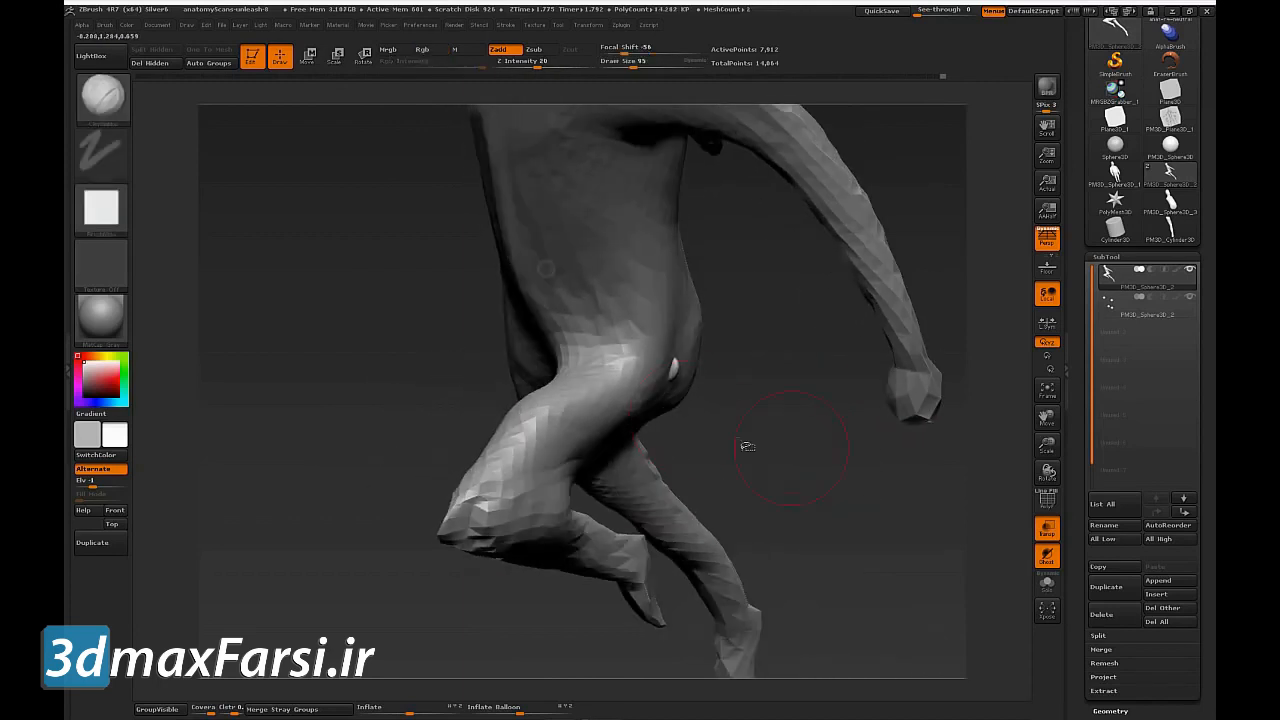
key("s")
left_click_drag(660, 372, 614, 405)
key("s")
left_click_drag(752, 435, 704, 441)
mouse_move(597, 452)
left_mouse_down()
mouse_move(674, 398)
mouse_move(660, 436)
mouse_move(690, 446)
left_mouse_up()
mouse_move(596, 405)
left_mouse_down()
mouse_move(532, 437)
mouse_move(491, 432)
mouse_move(571, 436)
mouse_move(491, 430)
mouse_move(571, 443)
left_mouse_up()
mouse_move(753, 454)
left_mouse_down()
mouse_move(638, 487)
mouse_move(704, 511)
left_mouse_up()
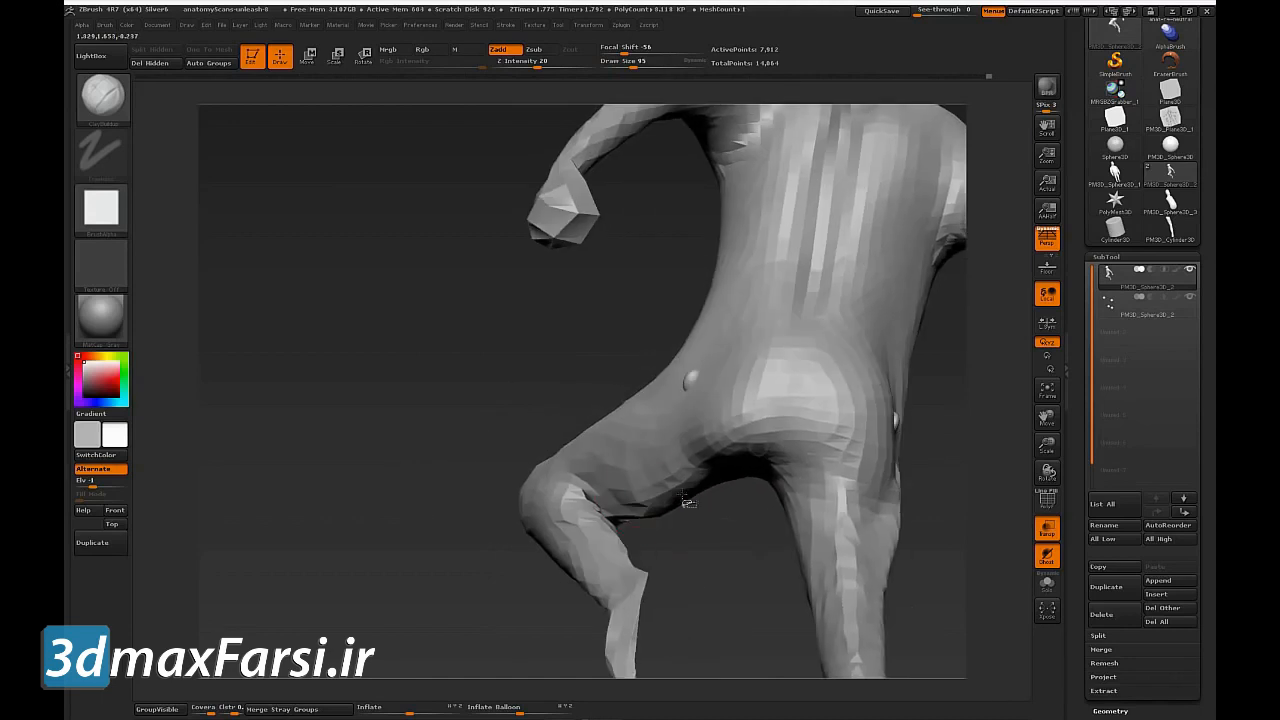
Step: Add volume to the back of the raised thigh toward the hip with the clay brush at draw size 127
key("bracketright")
key("ctrl+shift")
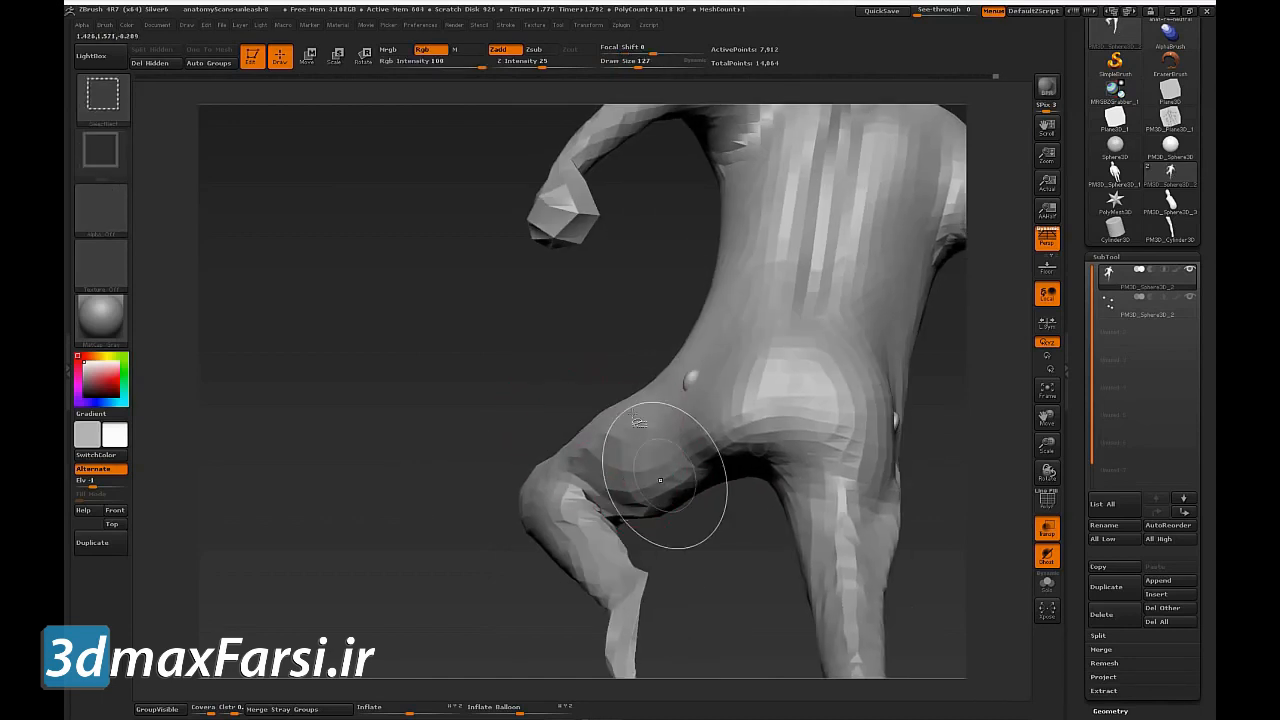
left_click_drag(537, 429, 663, 399)
mouse_move(462, 547)
left_mouse_down()
mouse_move(474, 508)
mouse_move(440, 490)
left_mouse_up()
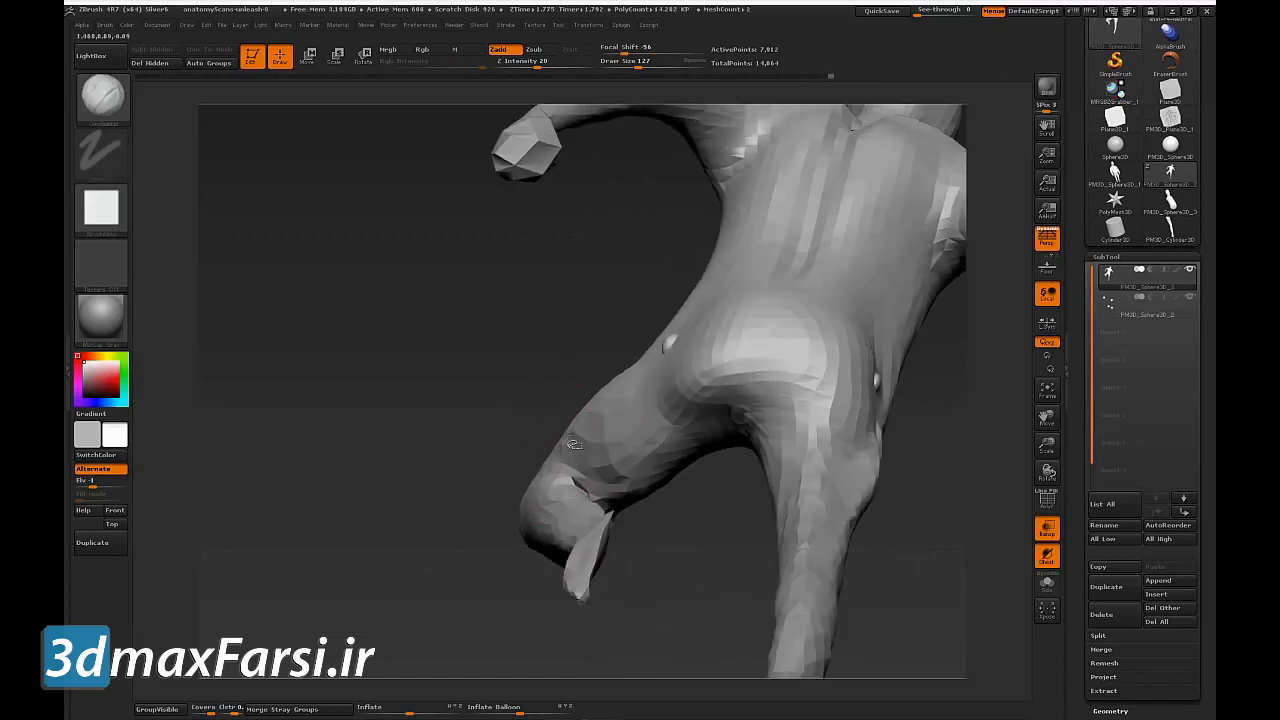
left_click_drag(600, 467, 609, 456)
mouse_move(528, 411)
left_mouse_down()
mouse_move(494, 443)
mouse_move(747, 391)
mouse_move(722, 392)
mouse_move(684, 354)
mouse_move(704, 374)
mouse_move(667, 377)
left_mouse_up()
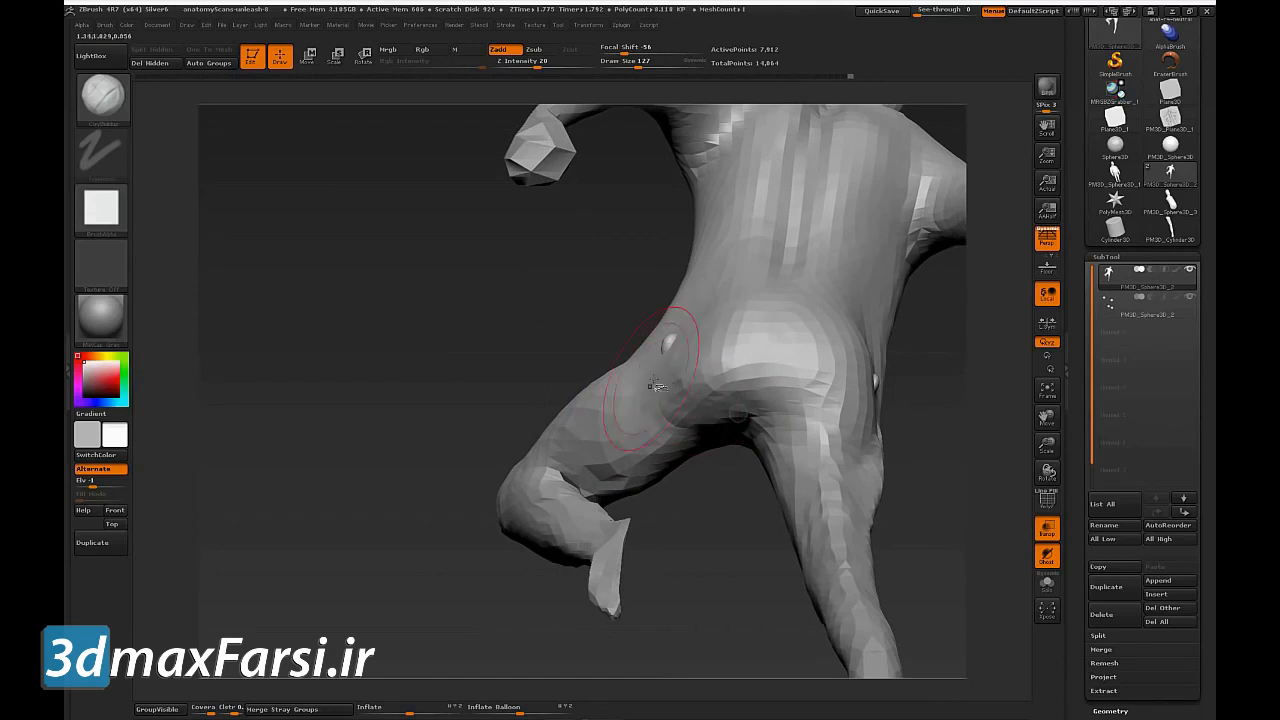
Step: Build up the groin and front of the raised hip with the clay brush at draw size 81
mouse_move(560, 365)
left_mouse_down()
mouse_move(556, 382)
mouse_move(572, 352)
mouse_move(622, 363)
mouse_move(757, 406)
mouse_move(789, 446)
mouse_move(806, 440)
left_mouse_up()
key("bracketleft")
key("bracketleft")
left_click_drag(729, 377, 621, 378)
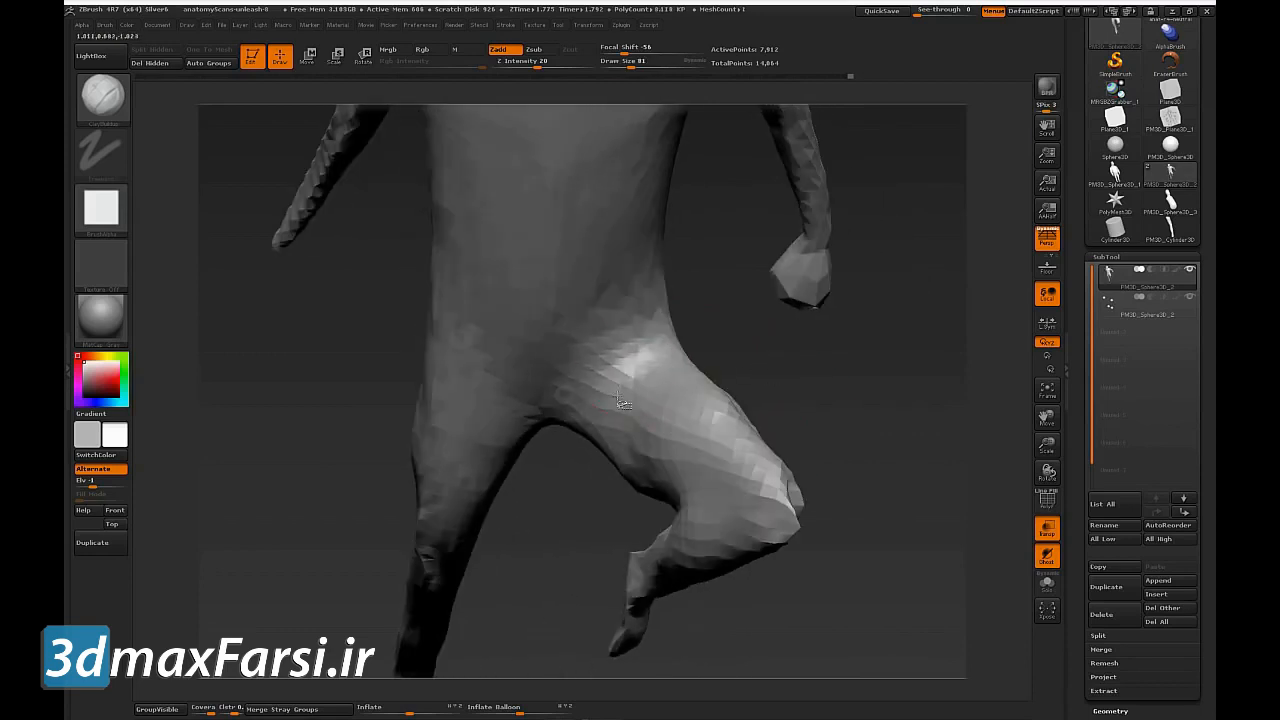
left_click_drag(552, 398, 618, 355)
mouse_move(575, 408)
left_mouse_down()
mouse_move(495, 366)
mouse_move(624, 369)
left_mouse_up()
mouse_move(733, 350)
left_mouse_down()
mouse_move(649, 319)
mouse_move(650, 340)
mouse_move(668, 326)
left_mouse_up()
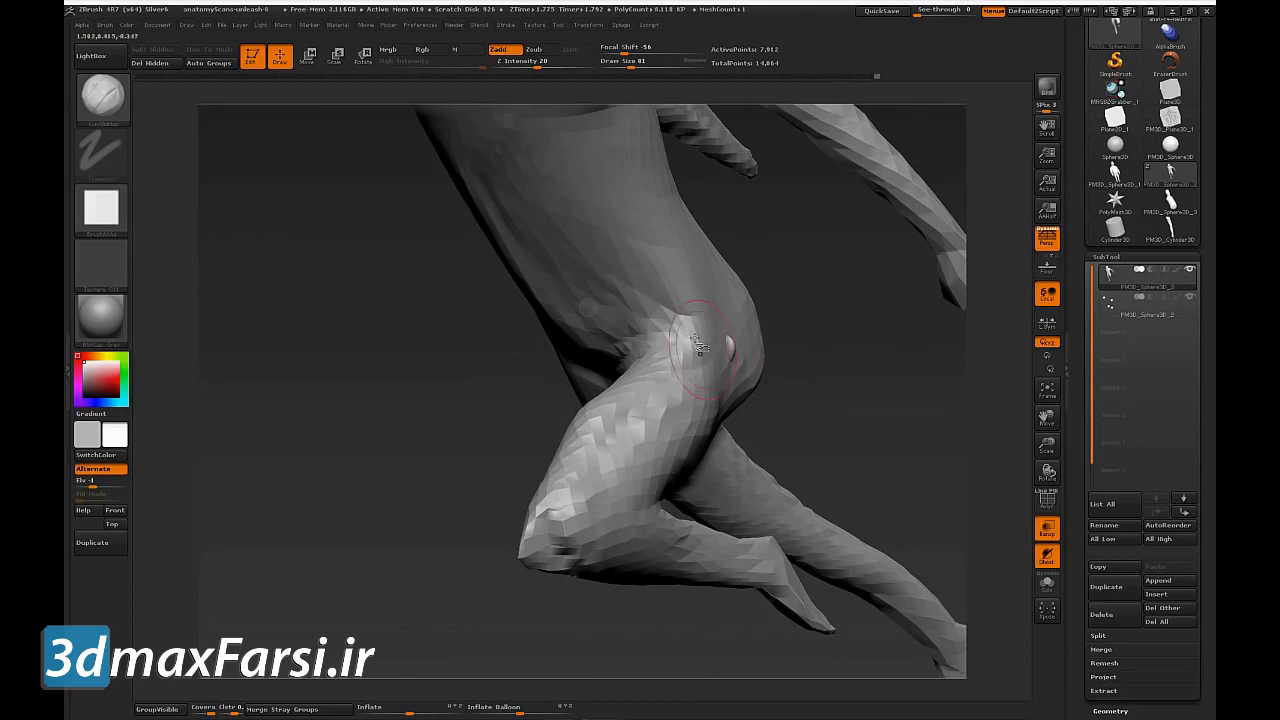
left_click_drag(658, 380, 706, 344)
Step: Subdivide the figure mesh once and add clay over the crease at the front of the raised hip
key("ctrl+d")
mouse_move(443, 557)
left_mouse_down()
mouse_move(400, 500)
mouse_move(698, 316)
mouse_move(642, 388)
left_mouse_up()
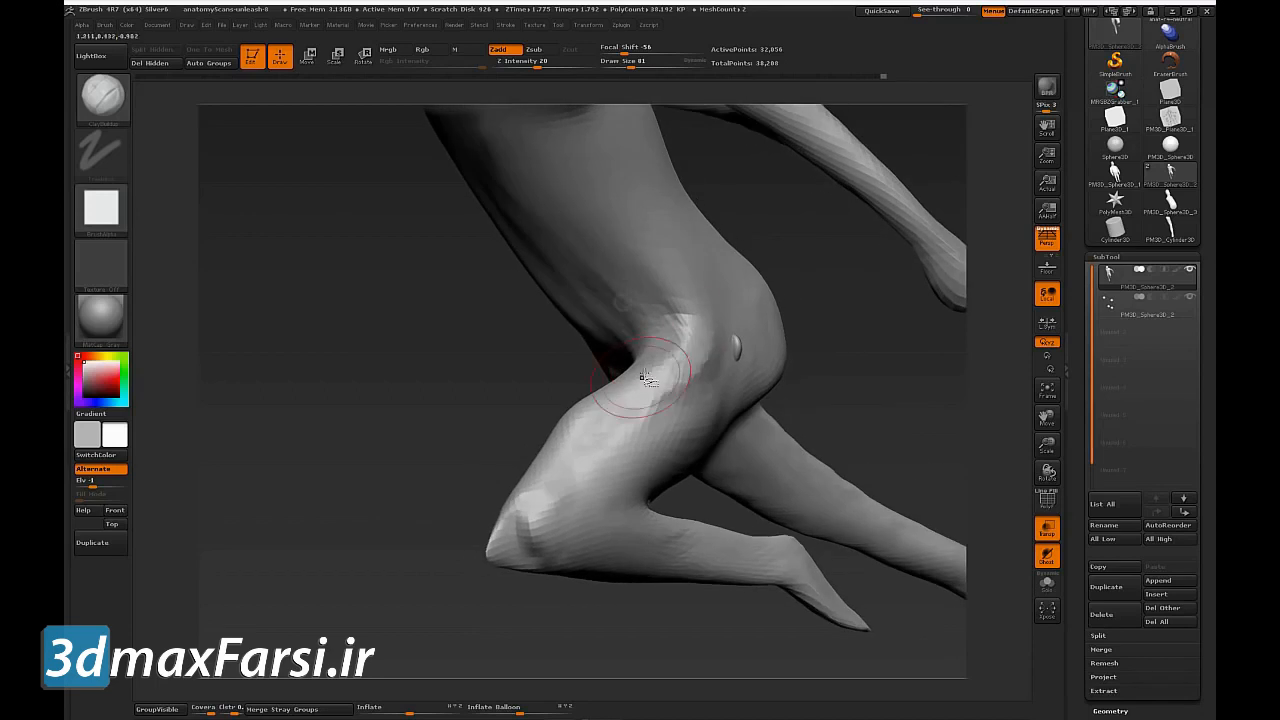
left_click_drag(705, 309, 668, 372)
mouse_move(801, 363)
left_mouse_down()
mouse_move(841, 365)
mouse_move(815, 362)
left_mouse_up()
Step: Build up the side of the raised thigh and hip with the clay brush at draw size 99
key("s")
mouse_move(734, 424)
left_mouse_down()
mouse_move(670, 416)
mouse_move(587, 460)
left_mouse_up()
mouse_move(680, 418)
left_mouse_down()
mouse_move(612, 478)
mouse_move(572, 463)
left_mouse_up()
mouse_move(903, 374)
left_mouse_down()
mouse_move(966, 366)
mouse_move(845, 390)
left_mouse_up()
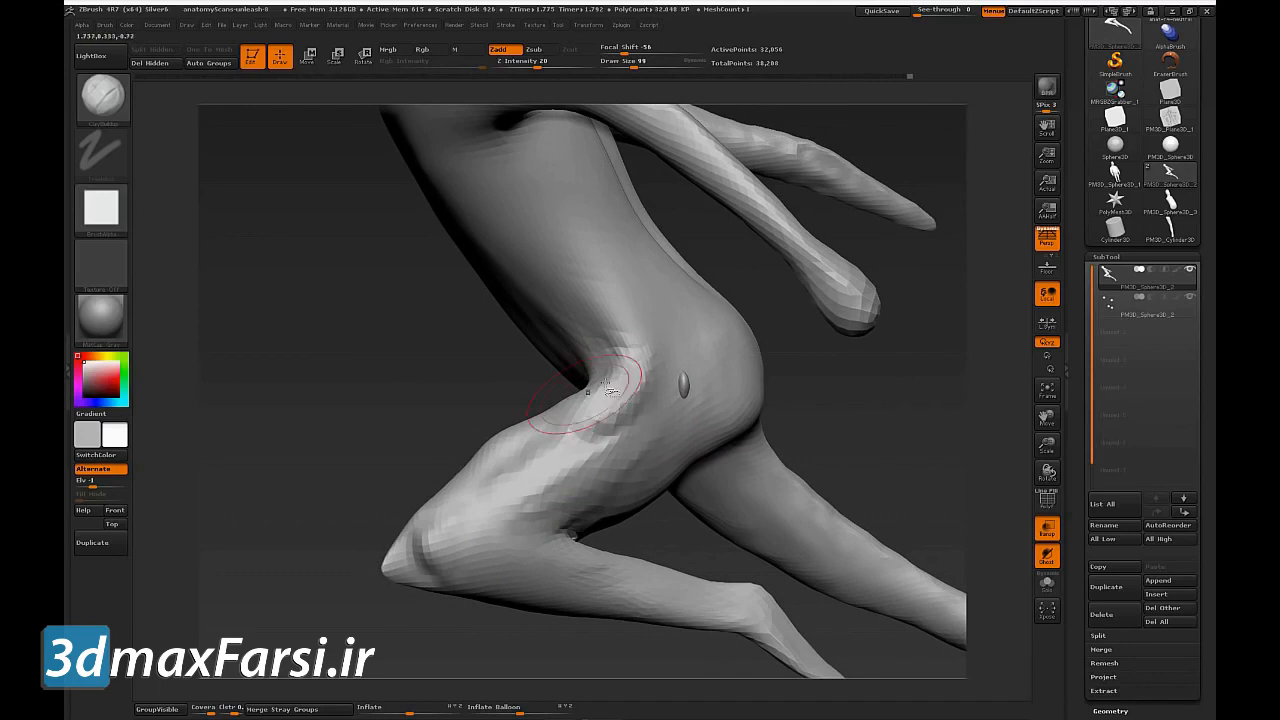
mouse_move(673, 323)
left_mouse_down()
mouse_move(697, 305)
mouse_move(686, 348)
left_mouse_up()
Step: Build up the buttock and outer hip of the raised leg from behind with the clay brush
left_click_drag(868, 397, 800, 360)
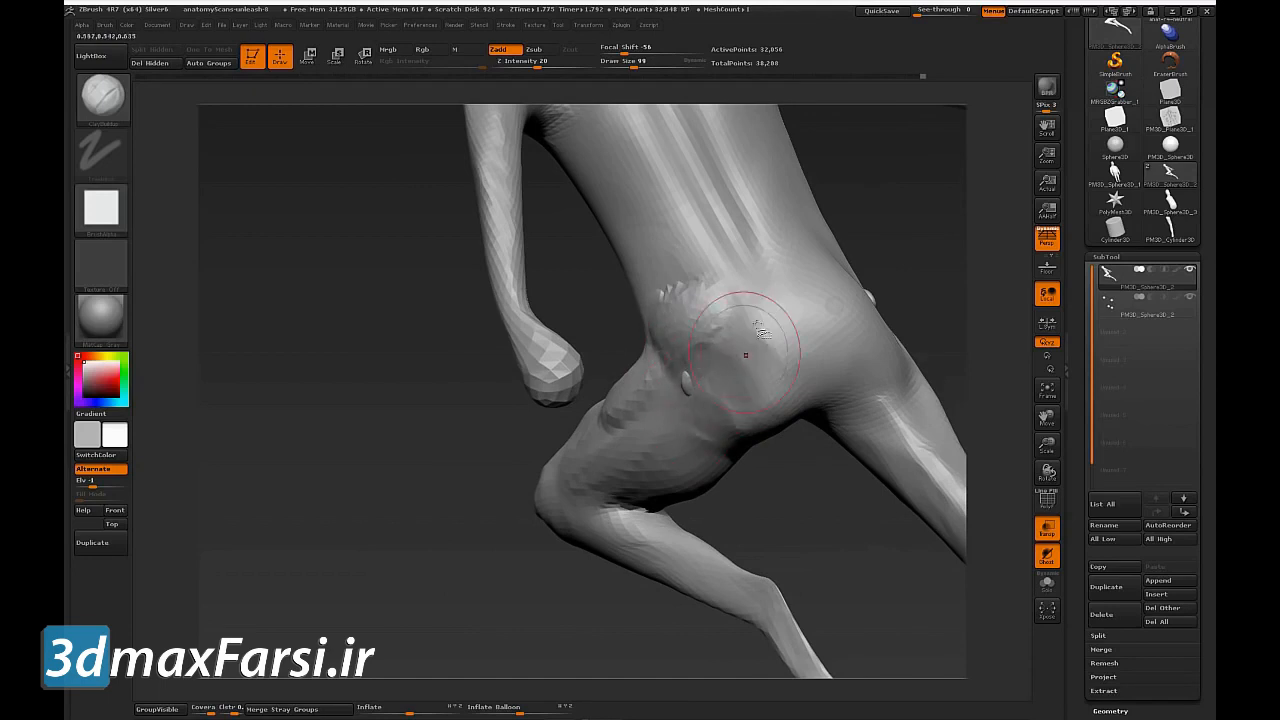
mouse_move(778, 370)
left_mouse_down()
mouse_move(773, 338)
mouse_move(756, 392)
mouse_move(736, 368)
mouse_move(716, 412)
mouse_move(677, 286)
mouse_move(705, 285)
mouse_move(662, 312)
mouse_move(690, 352)
left_mouse_up()
left_click_drag(803, 514, 708, 418)
left_click_drag(788, 473, 795, 452)
mouse_move(797, 388)
left_mouse_down()
mouse_move(772, 441)
mouse_move(806, 358)
left_mouse_up()
left_click_drag(801, 487, 755, 438)
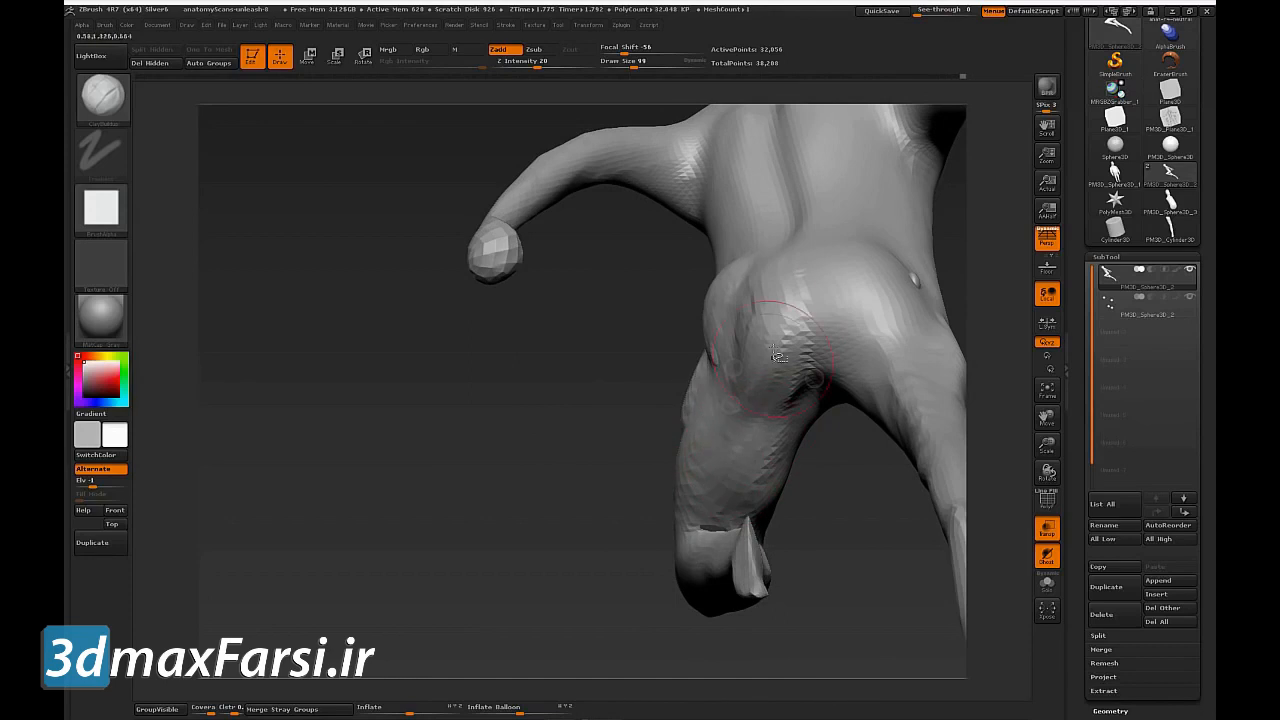
Step: Add clay across the lower back and sacrum, blending it into the raised leg's buttock
mouse_move(612, 368)
left_mouse_down()
mouse_move(603, 469)
mouse_move(509, 557)
mouse_move(643, 440)
left_mouse_up()
mouse_move(718, 320)
left_mouse_down()
mouse_move(775, 345)
mouse_move(722, 297)
left_mouse_up()
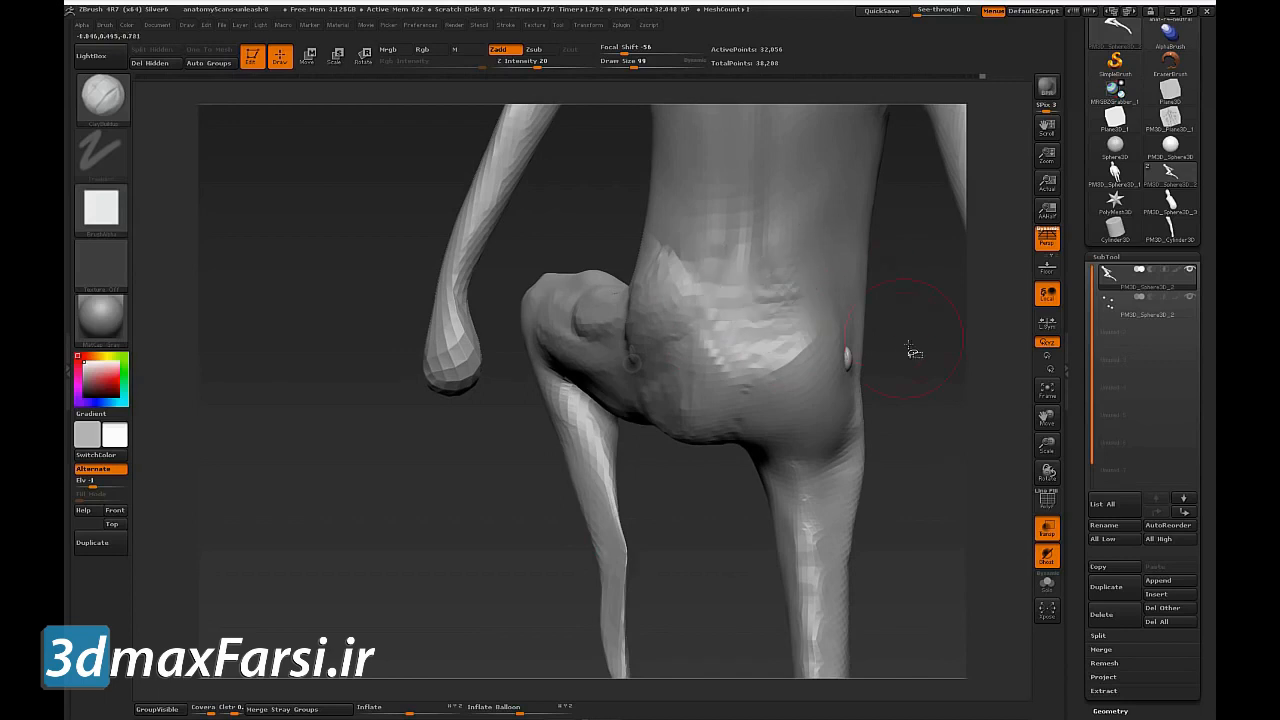
left_click_drag(903, 340, 851, 309)
mouse_move(741, 455)
left_mouse_down()
mouse_move(554, 454)
mouse_move(647, 376)
left_mouse_up()
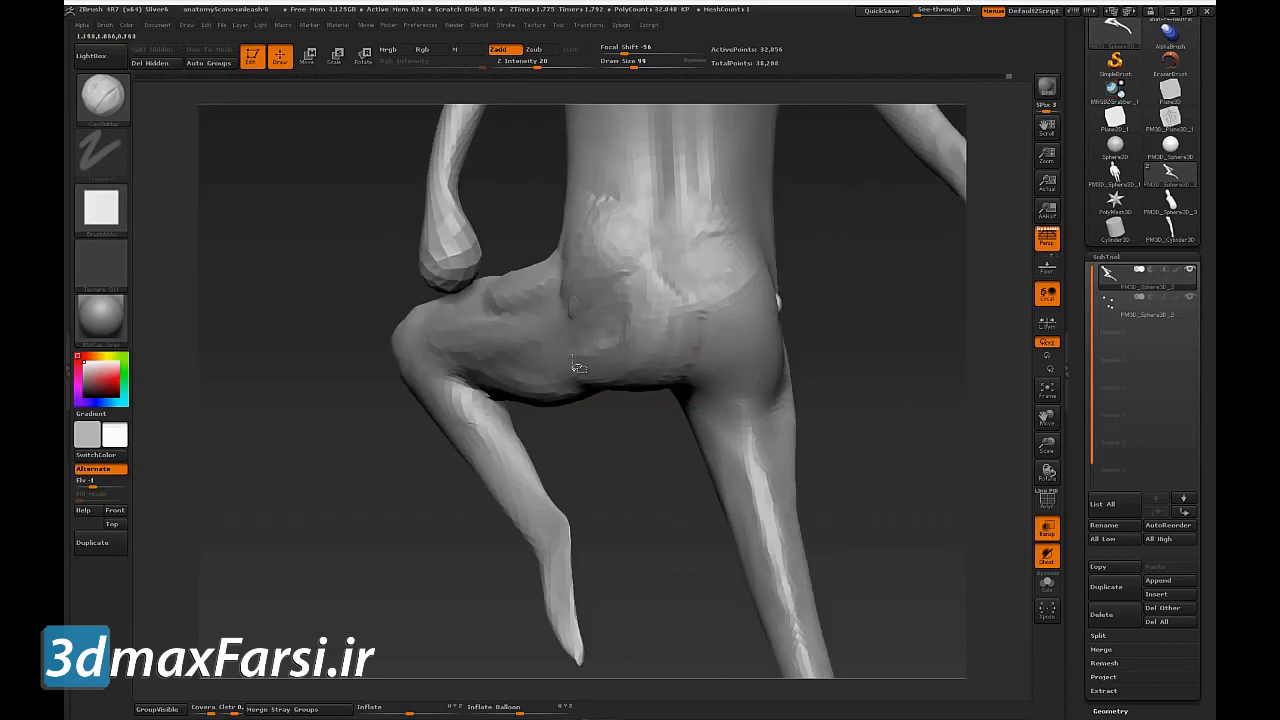
mouse_move(821, 420)
left_mouse_down()
mouse_move(828, 454)
mouse_move(715, 458)
left_mouse_up()
Step: Mark the buttock's outer curve above the standing leg with red annotation strokes
mouse_move(840, 462)
left_mouse_down()
mouse_move(857, 474)
mouse_move(829, 480)
mouse_move(905, 516)
mouse_move(927, 588)
mouse_move(843, 545)
left_mouse_up()
key("ctrl+shift")
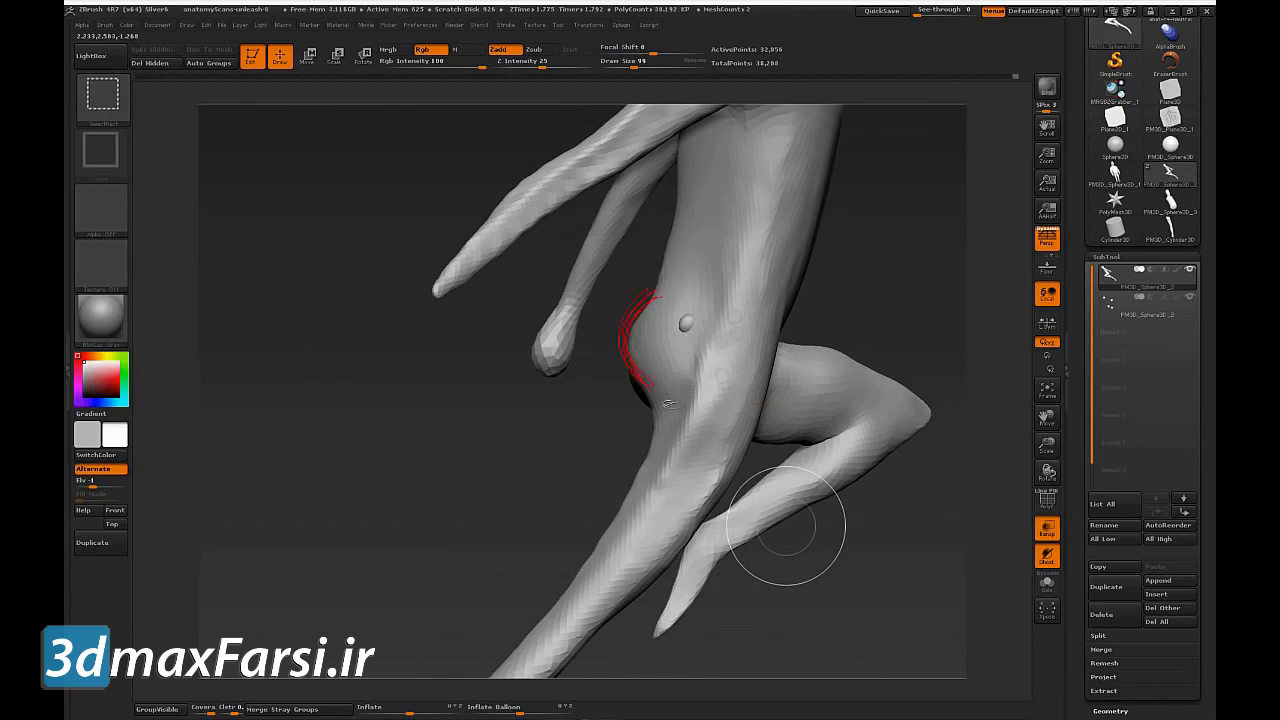
mouse_move(560, 463)
left_mouse_down()
mouse_move(594, 480)
mouse_move(557, 517)
mouse_move(725, 470)
mouse_move(817, 483)
mouse_move(963, 317)
mouse_move(942, 360)
mouse_move(960, 283)
mouse_move(940, 306)
left_mouse_up()
Step: Hide both forearms and hands, and build up the buttock and outer hip above the standing leg with the clay brush
mouse_move(962, 185)
left_mouse_down("ctrl+alt+shift")
mouse_move(909, 521)
mouse_move(800, 505)
mouse_move(805, 514)
left_mouse_up("ctrl+alt+shift")
left_click_drag(329, 200, 482, 490, "ctrl+alt+shift")
mouse_move(831, 466)
left_mouse_down()
mouse_move(771, 450)
mouse_move(640, 362)
left_mouse_up()
mouse_move(741, 401)
left_mouse_down()
mouse_move(643, 378)
mouse_move(597, 403)
mouse_move(589, 426)
left_mouse_up()
left_click_drag(822, 478, 857, 466)
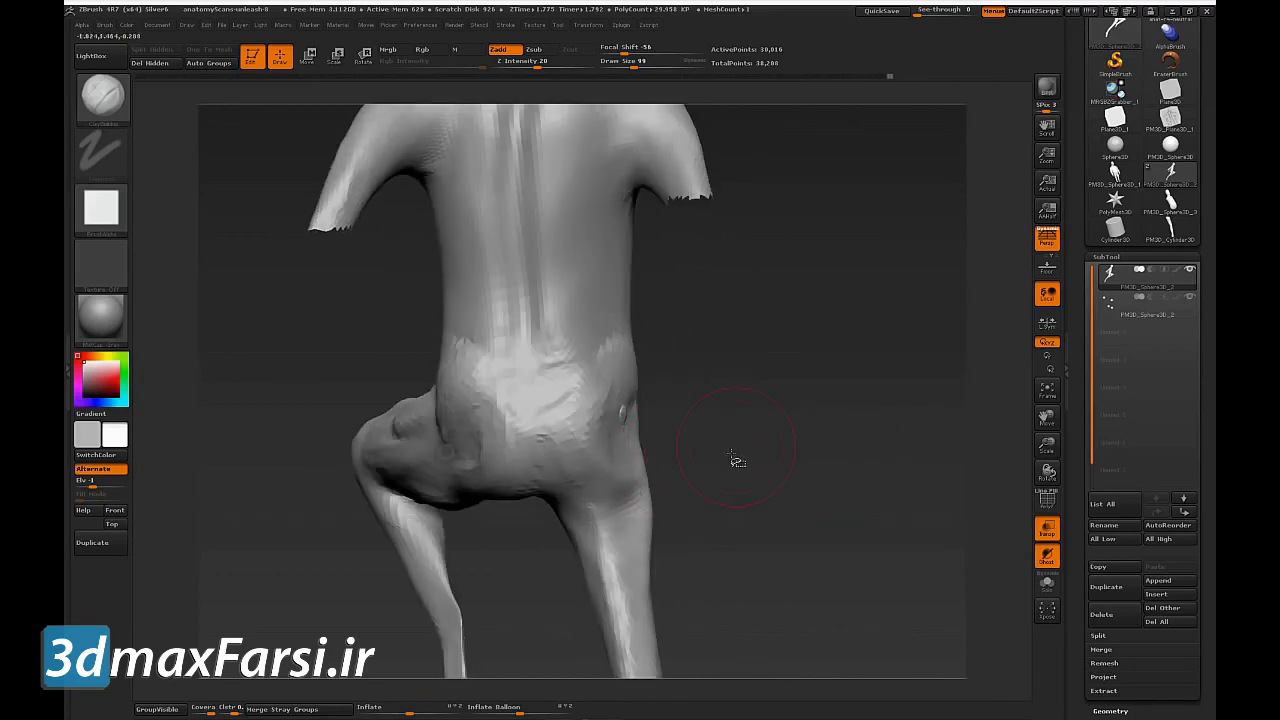
left_click_drag(736, 454, 665, 385)
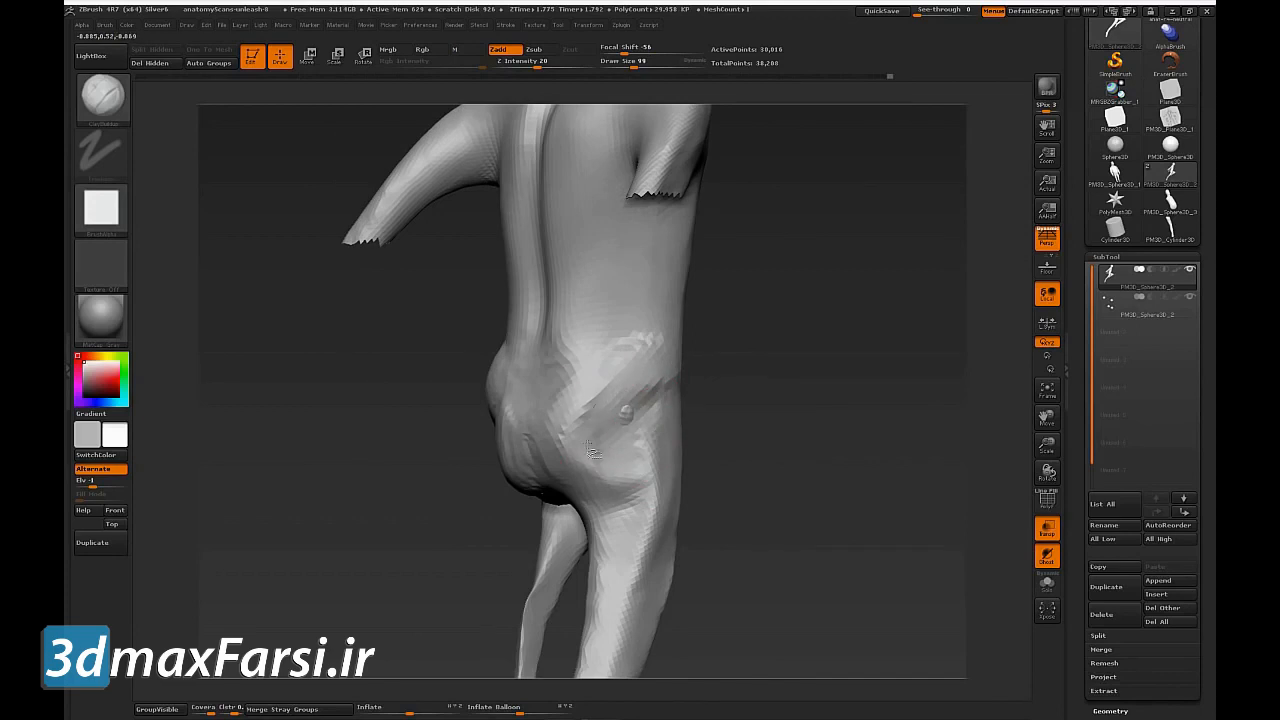
mouse_move(695, 470)
left_mouse_down()
mouse_move(775, 462)
mouse_move(715, 494)
left_mouse_up()
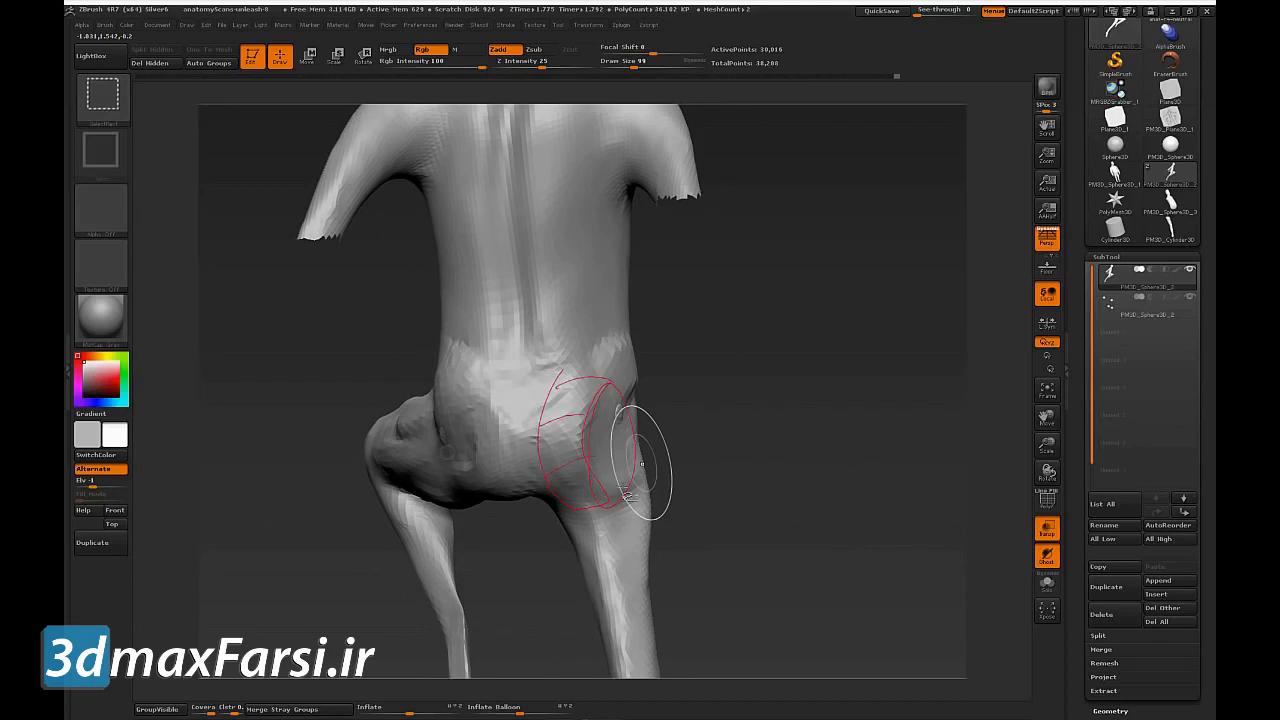
left_click_drag(770, 443, 643, 419)
Step: Build up the front and inner side of the standing leg's thigh with clay strokes
left_click_drag(888, 345, 814, 371)
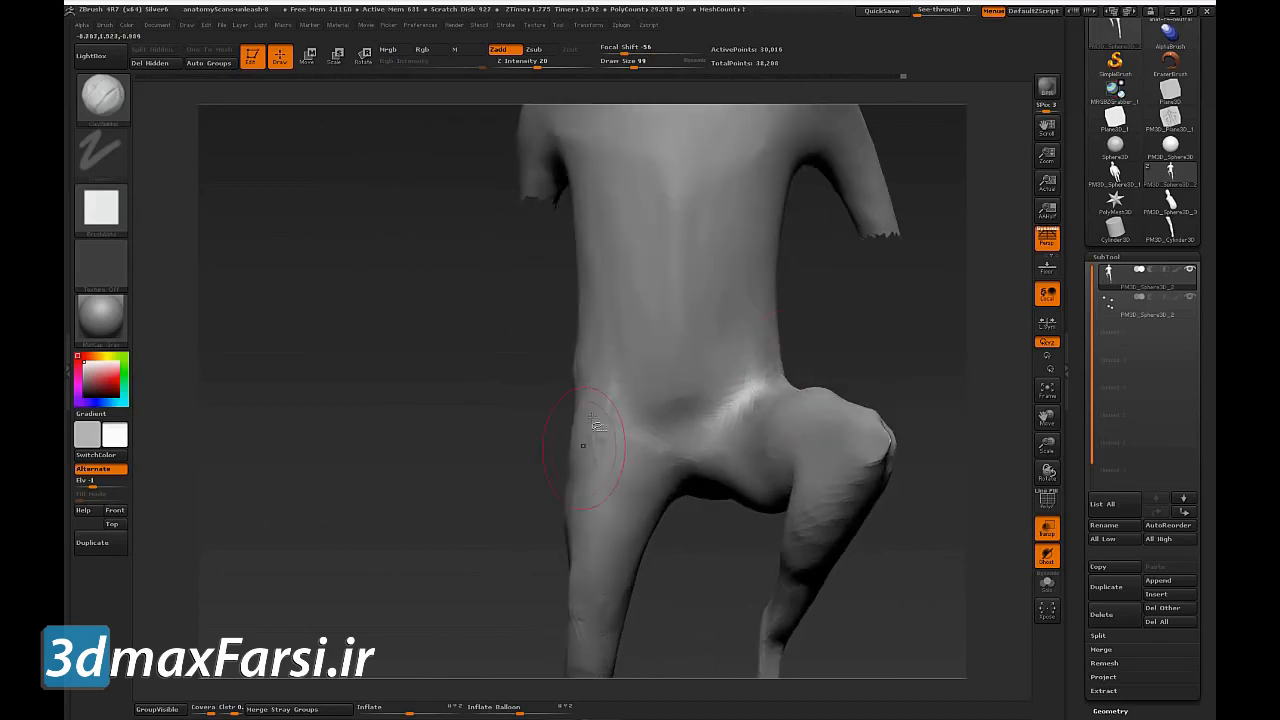
left_click_drag(470, 553, 605, 395)
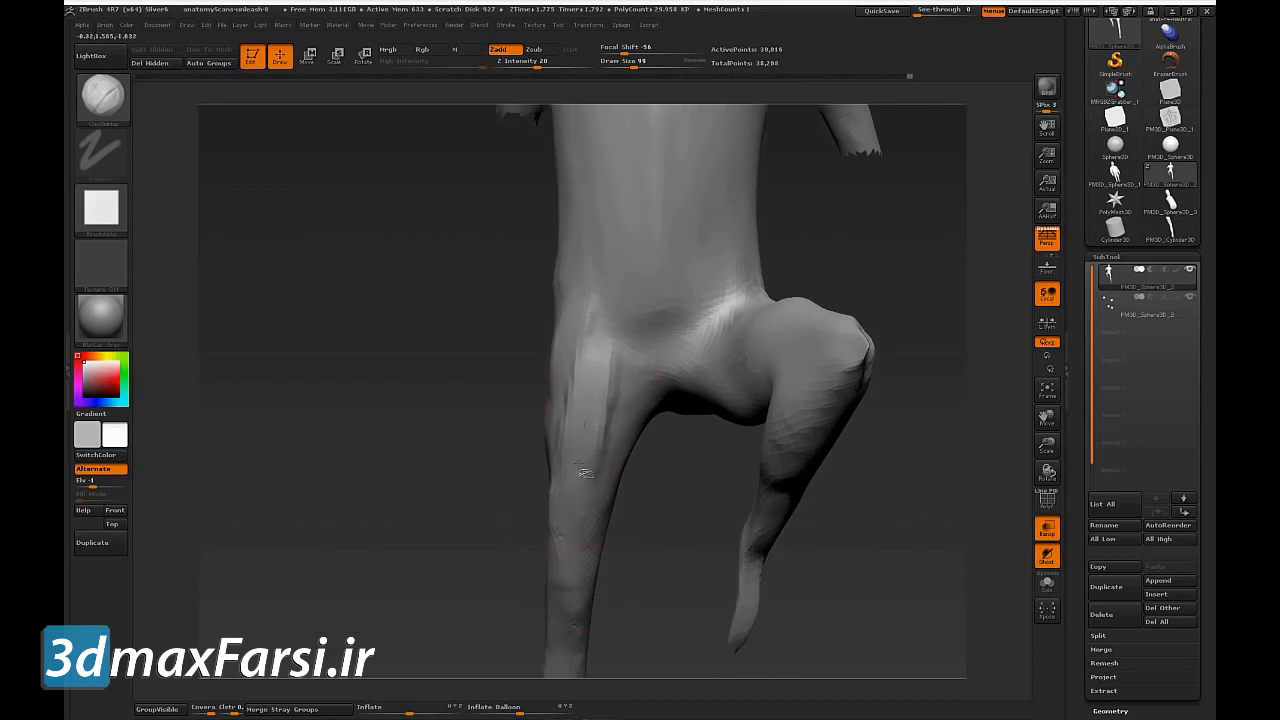
left_click_drag(672, 491, 652, 455)
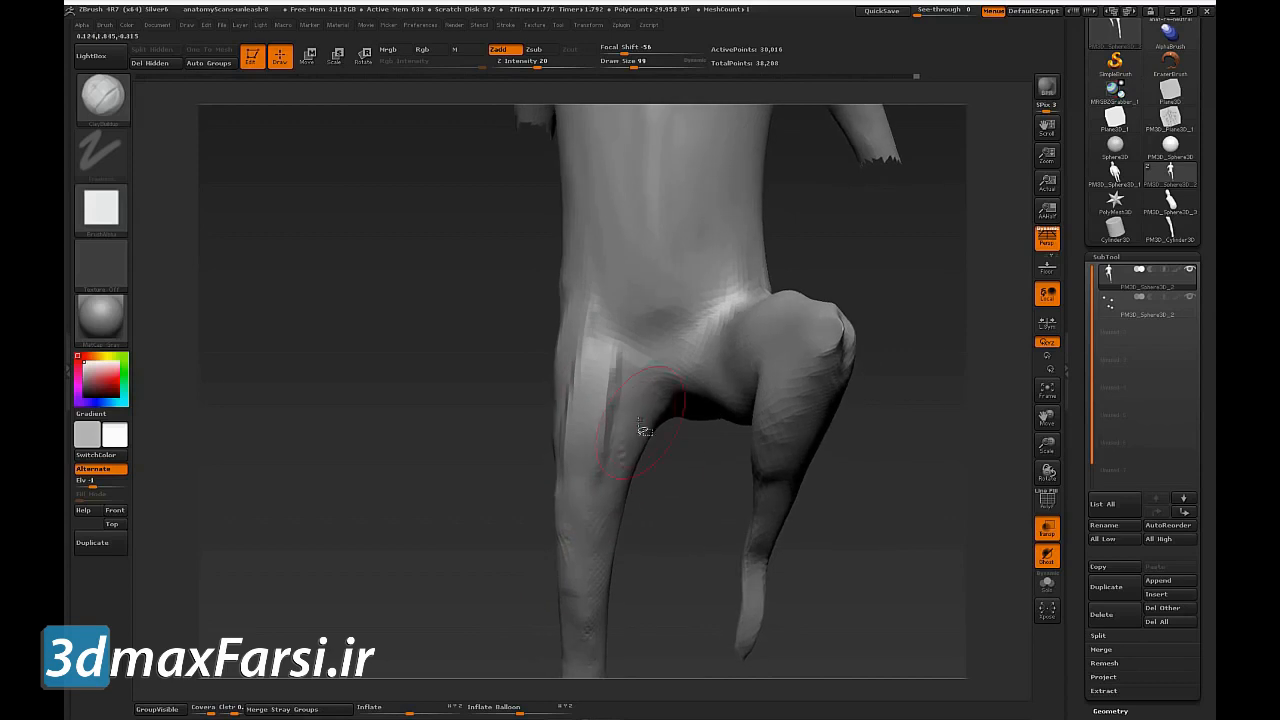
left_click_drag(645, 538, 655, 480)
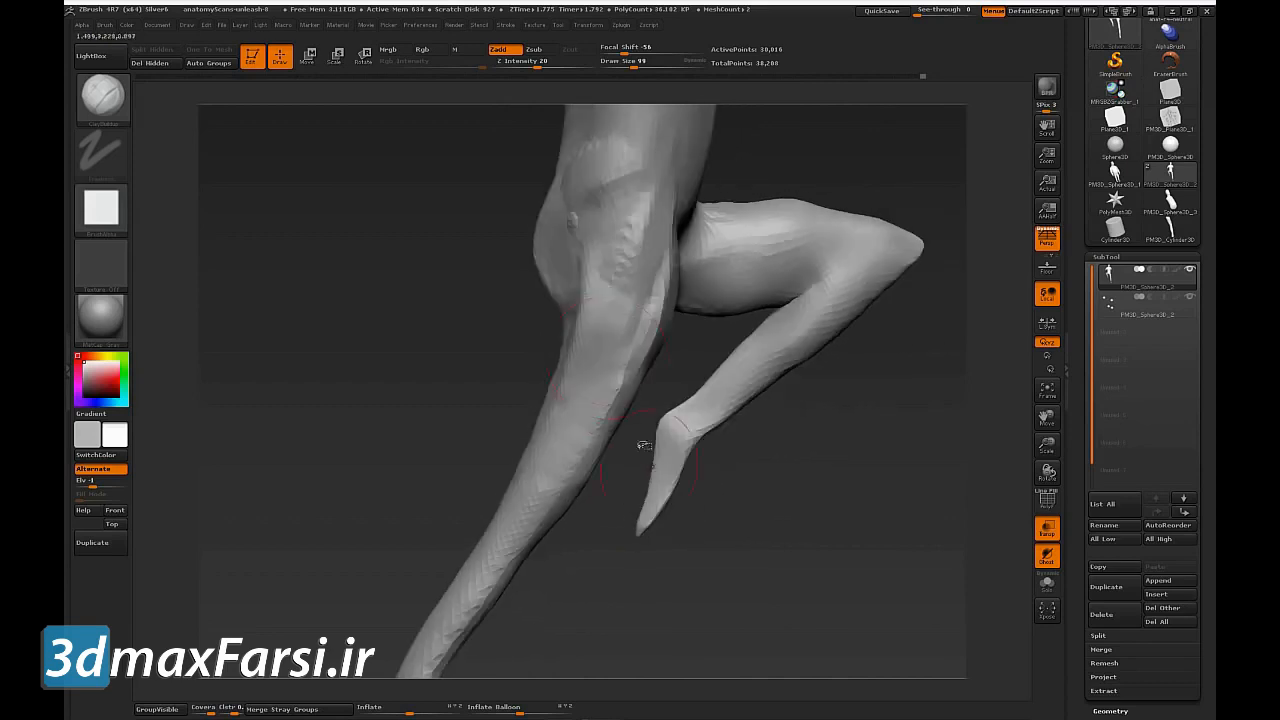
Step: Thicken the outer side and back of the standing thigh below the buttock with the clay brush
left_click_drag(473, 358, 546, 362)
mouse_move(570, 300)
left_mouse_down()
mouse_move(540, 388)
mouse_move(550, 392)
left_mouse_up()
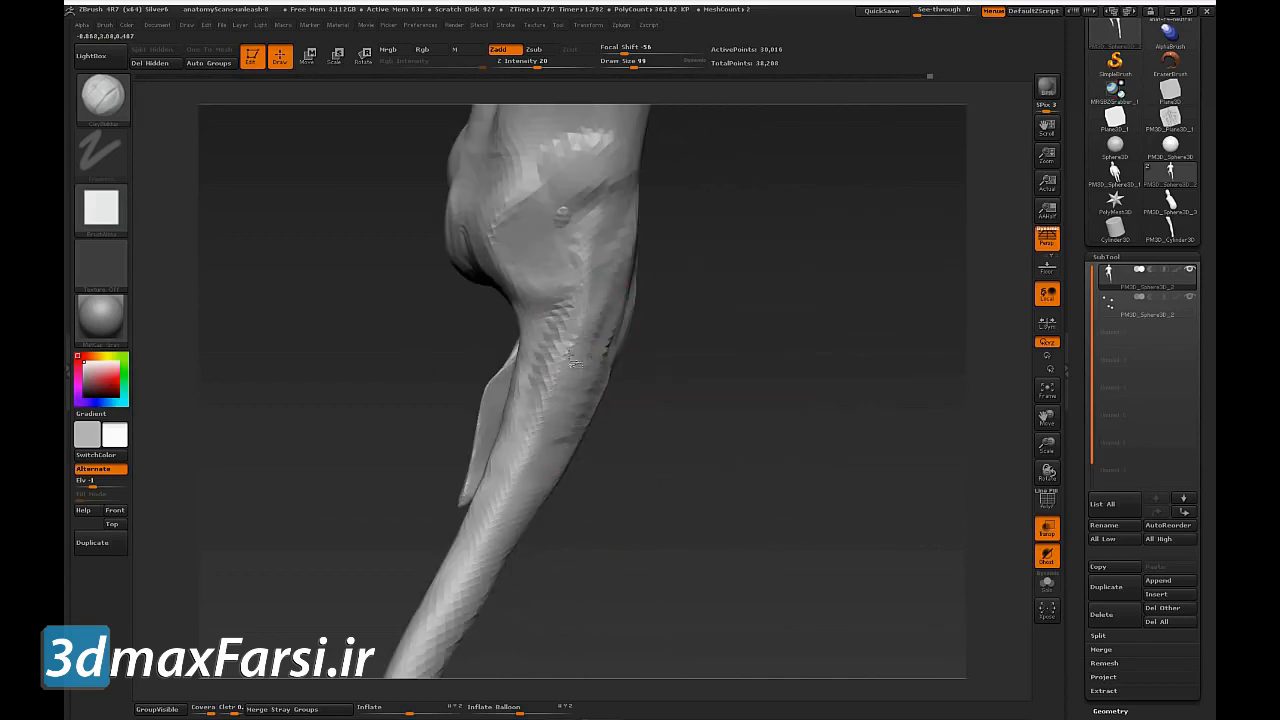
mouse_move(714, 376)
left_mouse_down()
mouse_move(748, 423)
mouse_move(682, 406)
left_mouse_up()
left_click_drag(584, 310, 578, 376)
left_click_drag(686, 391, 747, 416)
mouse_move(572, 350)
left_mouse_down()
mouse_move(542, 342)
mouse_move(554, 396)
mouse_move(552, 318)
left_mouse_up()
mouse_move(660, 426)
left_mouse_down()
mouse_move(666, 449)
mouse_move(560, 426)
mouse_move(577, 441)
left_mouse_up()
mouse_move(549, 354)
left_mouse_down()
mouse_move(735, 368)
mouse_move(550, 318)
left_mouse_up()
Step: Mark the target contour of the standing leg and push its thigh and knee outline outward with the Move brush
mouse_move(677, 333)
left_mouse_down()
mouse_move(650, 373)
mouse_move(785, 395)
mouse_move(797, 420)
mouse_move(769, 424)
left_mouse_up()
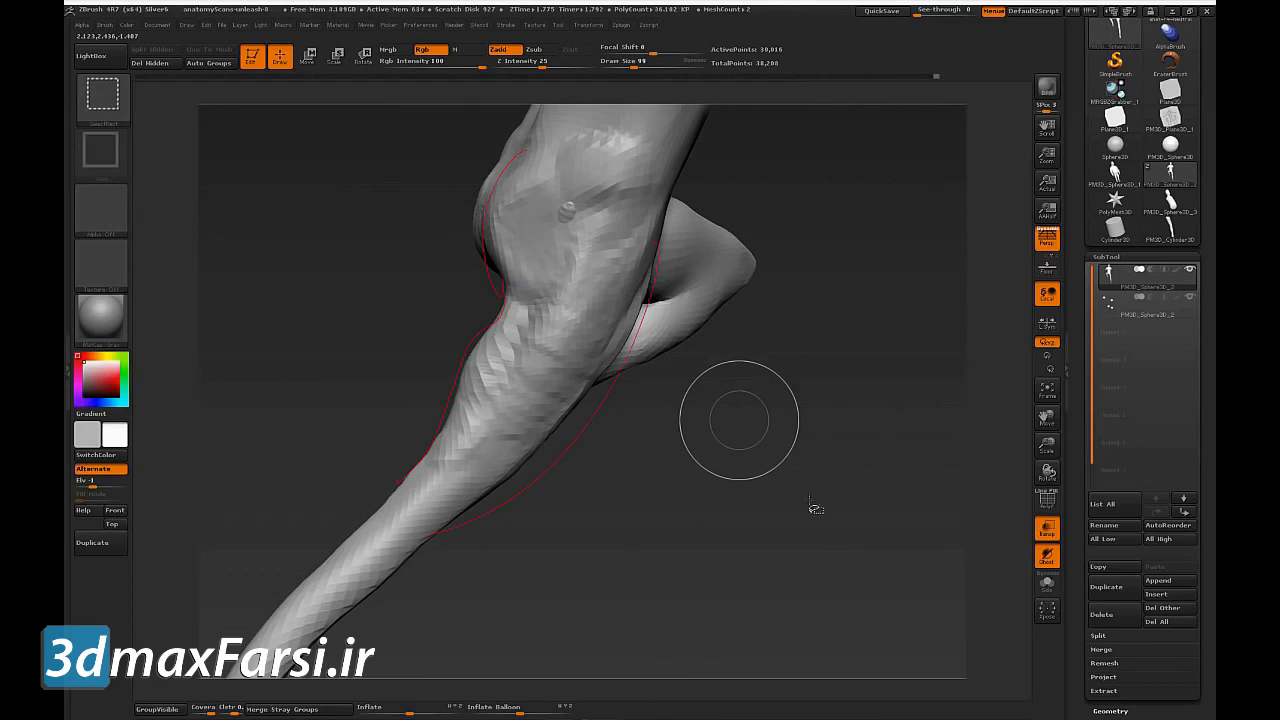
mouse_move(823, 509)
left_mouse_down()
mouse_move(763, 489)
mouse_move(837, 523)
mouse_move(811, 521)
mouse_move(791, 496)
left_mouse_up()
key("b")
key("m")
key("v")
key("s")
left_click_drag(622, 416, 632, 416)
left_click_drag(518, 336, 453, 348)
left_click_drag(440, 432, 420, 426)
left_click_drag(451, 508, 462, 519)
Step: Pull out the calf of the standing leg and adjust the front of its knee and shin with the Move brush
left_click_drag(346, 544, 322, 529)
left_click_drag(314, 575, 301, 567)
left_click_drag(401, 584, 397, 571)
mouse_move(328, 592)
left_mouse_down()
mouse_move(333, 611)
mouse_move(310, 582)
left_mouse_up()
left_click_drag(409, 550, 419, 561)
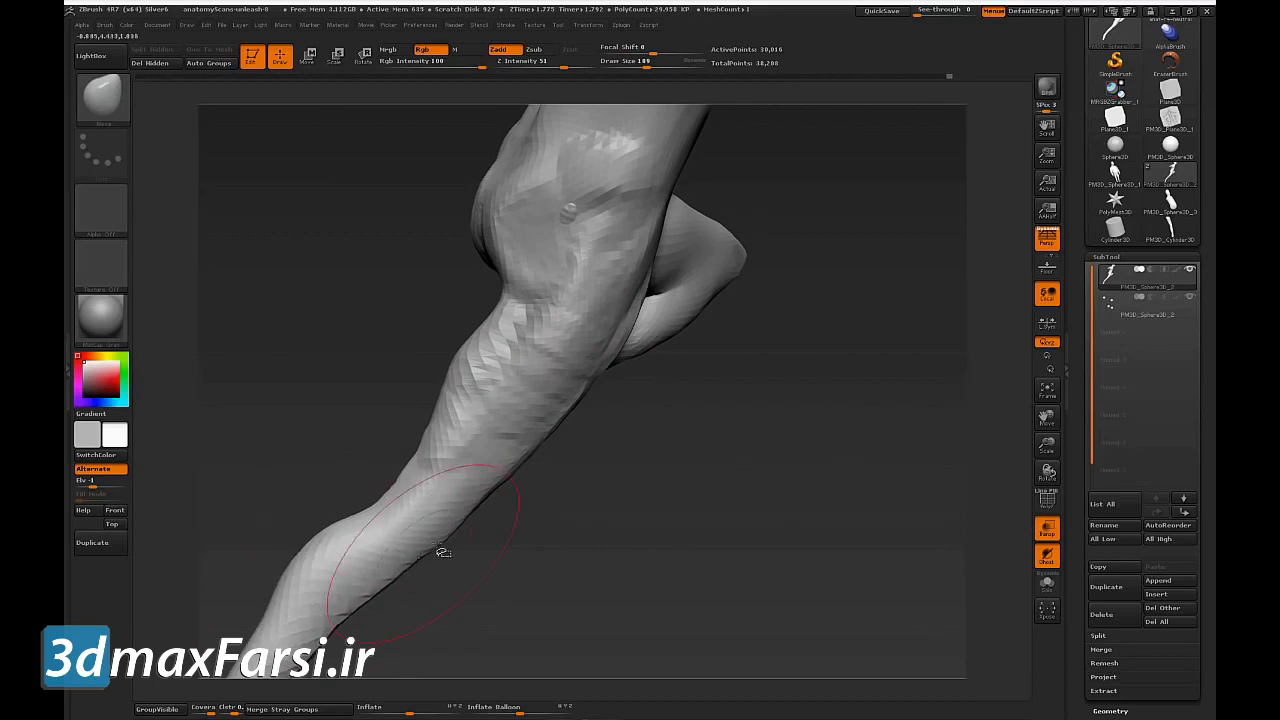
Step: Reshape the inner thigh, knee and upper shin contours of the standing leg with the Move brush
left_click_drag(467, 485, 474, 494)
left_click_drag(474, 374, 481, 380)
mouse_move(666, 484)
left_mouse_down("alt")
mouse_move(632, 418)
mouse_move(683, 425)
mouse_move(686, 477)
mouse_move(757, 489)
mouse_move(683, 453)
left_mouse_up("alt")
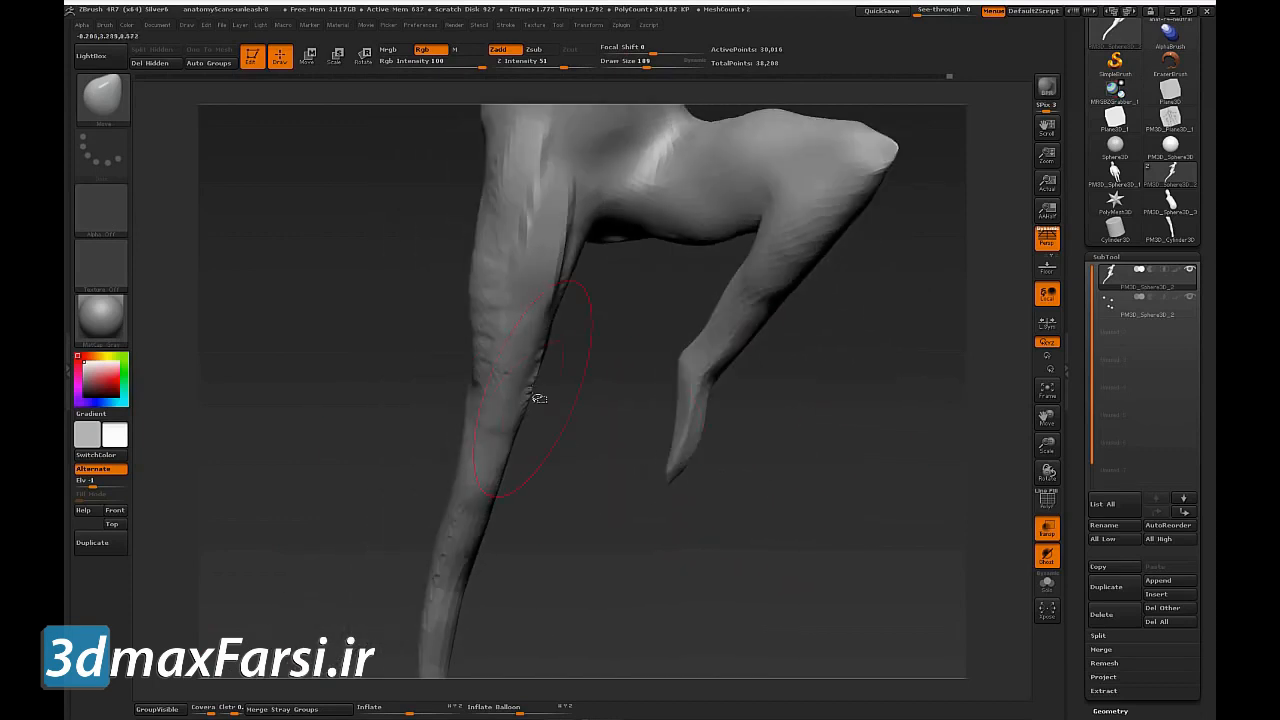
left_click_drag(539, 398, 520, 404)
mouse_move(507, 449)
left_mouse_down()
mouse_move(447, 507)
mouse_move(428, 491)
left_mouse_up()
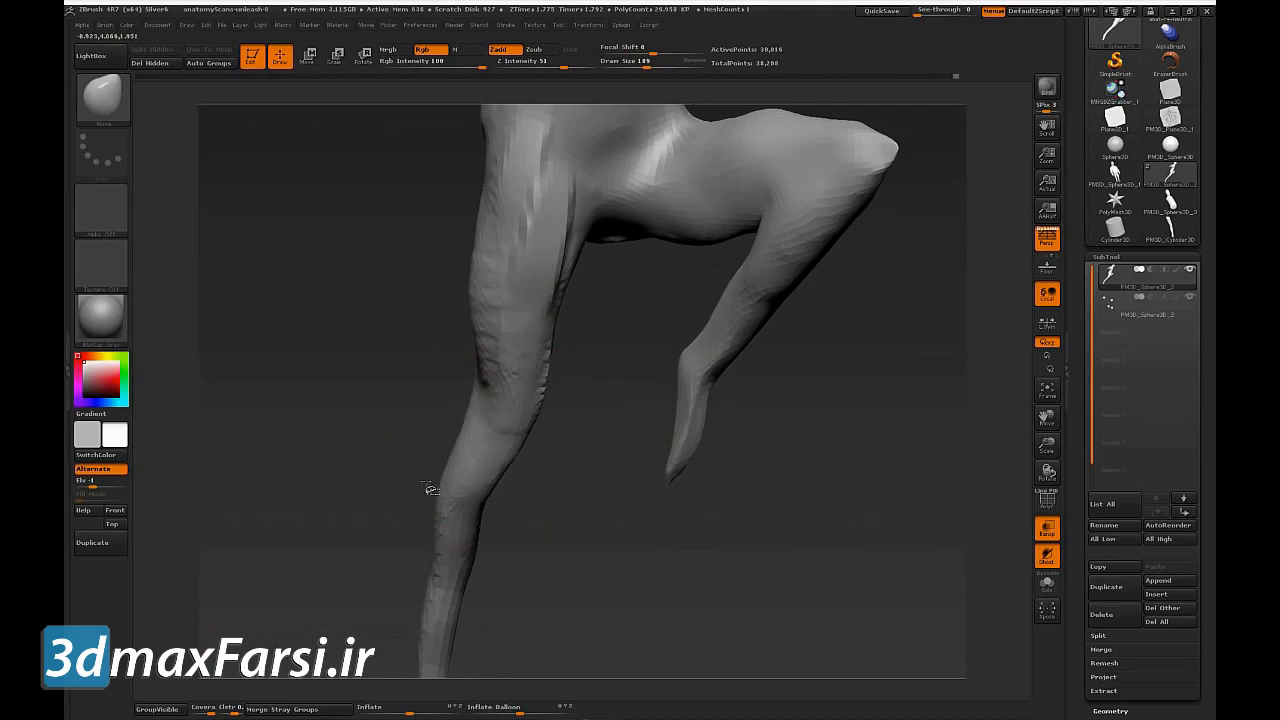
mouse_move(483, 530)
left_mouse_down()
mouse_move(500, 524)
mouse_move(428, 520)
left_mouse_up()
mouse_move(481, 557)
left_mouse_down()
mouse_move(465, 575)
mouse_move(477, 580)
mouse_move(455, 585)
mouse_move(526, 573)
mouse_move(523, 543)
mouse_move(580, 497)
mouse_move(504, 495)
mouse_move(525, 470)
mouse_move(498, 492)
mouse_move(580, 486)
mouse_move(489, 477)
left_mouse_up()
Step: Thicken the lower end of the standing leg around the ankle with the Inflate brush
key("b")
key("i")
key("n")
left_click_drag(483, 541, 500, 635)
mouse_move(598, 588)
left_mouse_down()
mouse_move(591, 561)
mouse_move(548, 530)
left_mouse_up()
Step: Set the Move brush size to 149 and adjust the standing leg's outline below the knee
key("b")
key("m")
key("v")
key("s")
left_click_drag(499, 430, 488, 406)
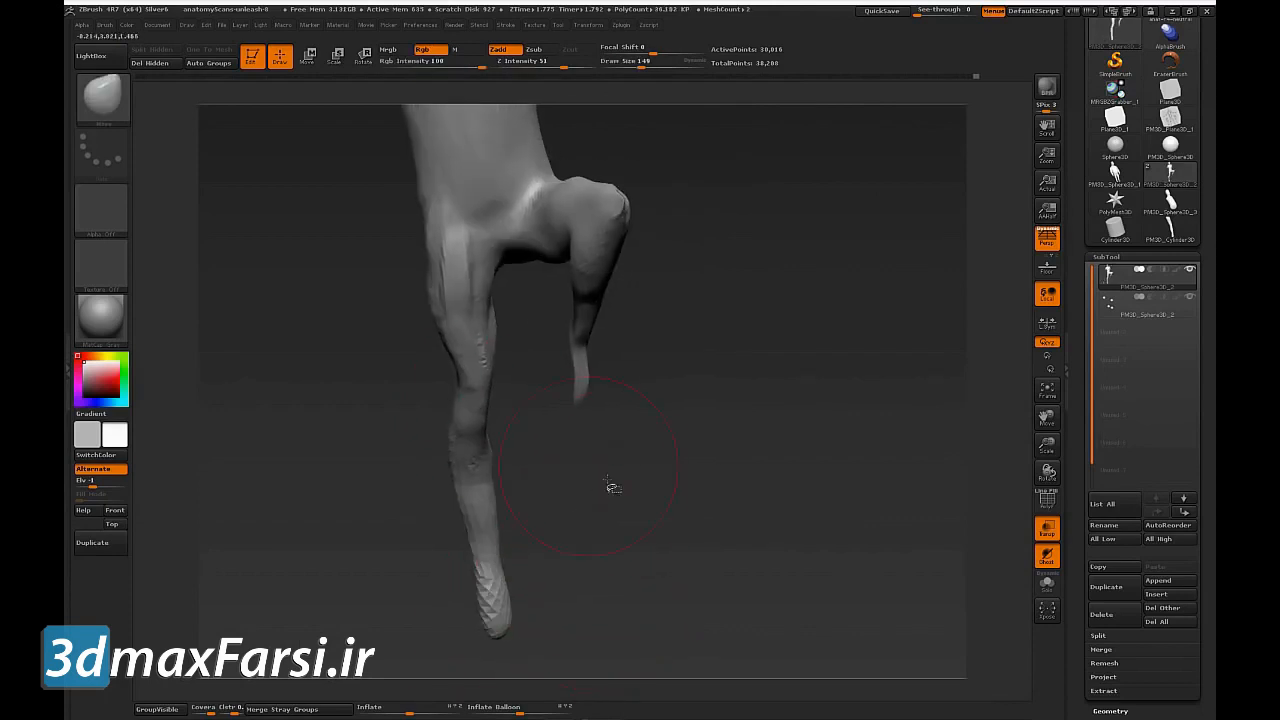
left_click_drag(587, 470, 522, 540)
left_click_drag(570, 455, 578, 448)
mouse_move(692, 468)
left_mouse_down()
mouse_move(617, 474)
mouse_move(580, 436)
mouse_move(575, 402)
left_mouse_up()
left_click_drag(618, 355, 643, 380)
mouse_move(693, 415)
left_mouse_down()
mouse_move(720, 415)
mouse_move(848, 343)
mouse_move(783, 463)
mouse_move(831, 431)
mouse_move(840, 400)
mouse_move(822, 402)
left_mouse_up()
Step: Build up a rounded mass at the groin between the thighs using the ClayBuildup brush at size 74
key("s")
key("b")
key("c")
key("b")
key("s")
left_click_drag(597, 478, 593, 478)
left_click_drag(796, 397, 840, 332, "alt")
key("s")
left_click_drag(625, 447, 620, 447)
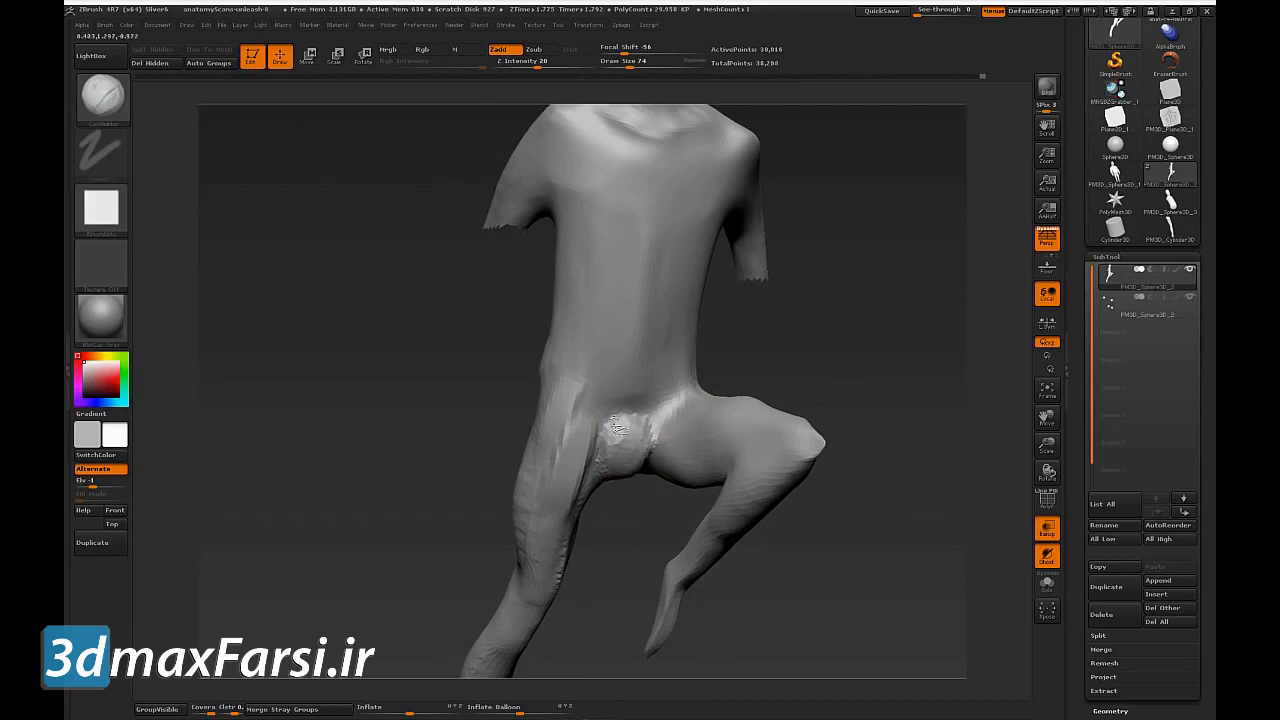
left_click_drag(655, 531, 638, 486)
left_click_drag(836, 523, 651, 484)
left_click_drag(818, 413, 648, 452)
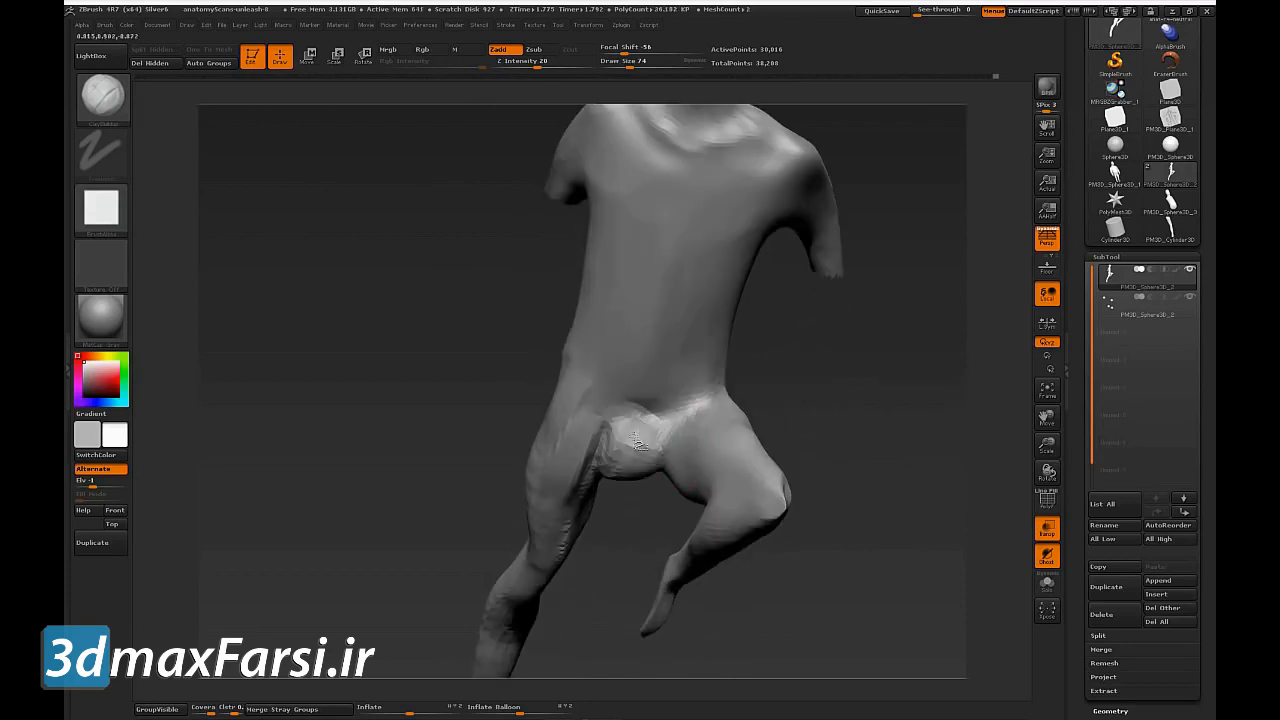
Step: Enlarge the clay brush to size 115 and add strokes across the lower abdomen above the groin
key("bracketright")
mouse_move(648, 402)
left_mouse_down()
mouse_move(692, 395)
mouse_move(662, 388)
mouse_move(650, 402)
mouse_move(660, 410)
left_mouse_up()
left_click_drag(880, 412, 617, 377)
left_click_drag(927, 460, 888, 458)
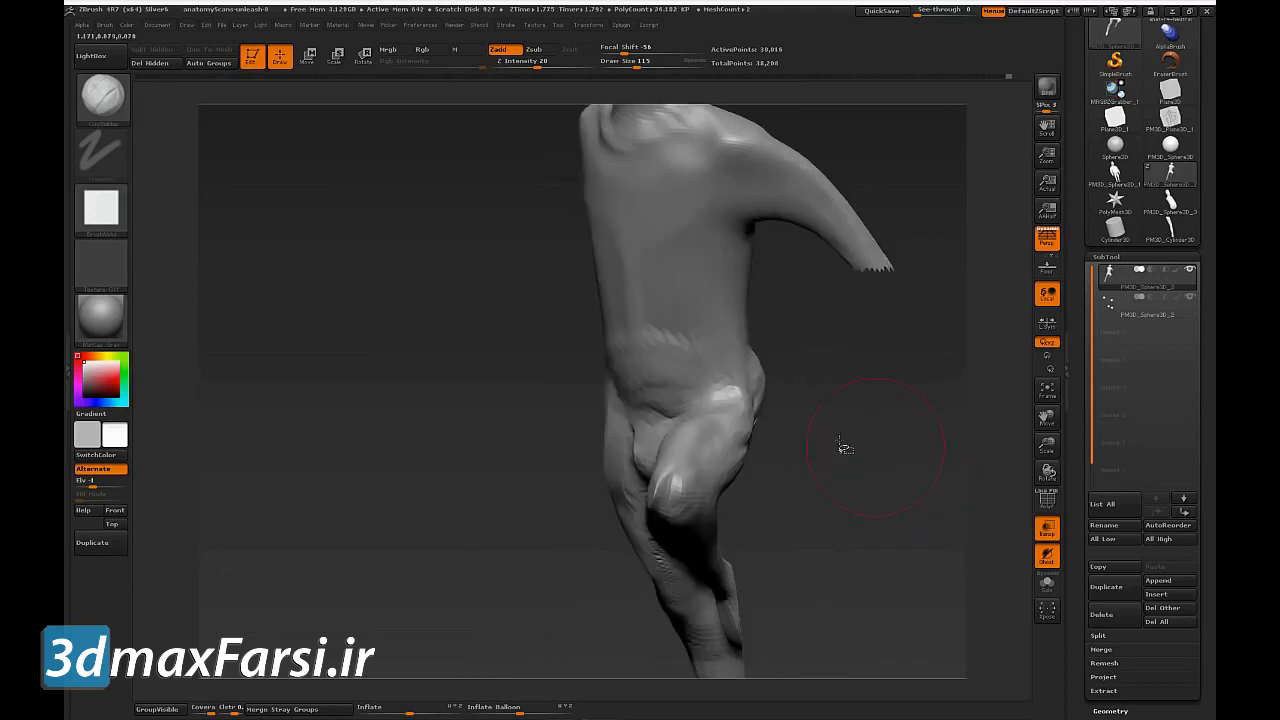
Step: Mark the wedge of the lower abdomen with annotation lines and build up the belly around the waist crease
key("ctrl+shift")
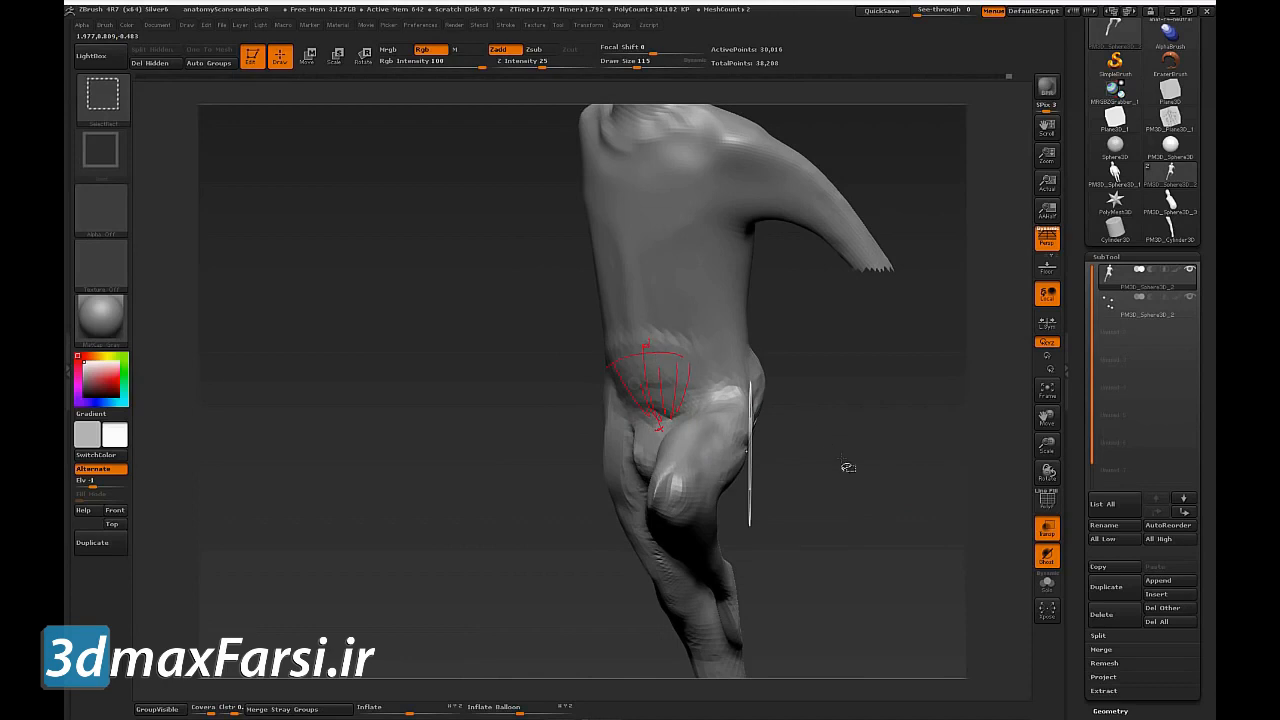
key("Escape")
left_click_drag(840, 452, 800, 442)
mouse_move(684, 357)
left_mouse_down()
mouse_move(617, 375)
mouse_move(685, 356)
left_mouse_up()
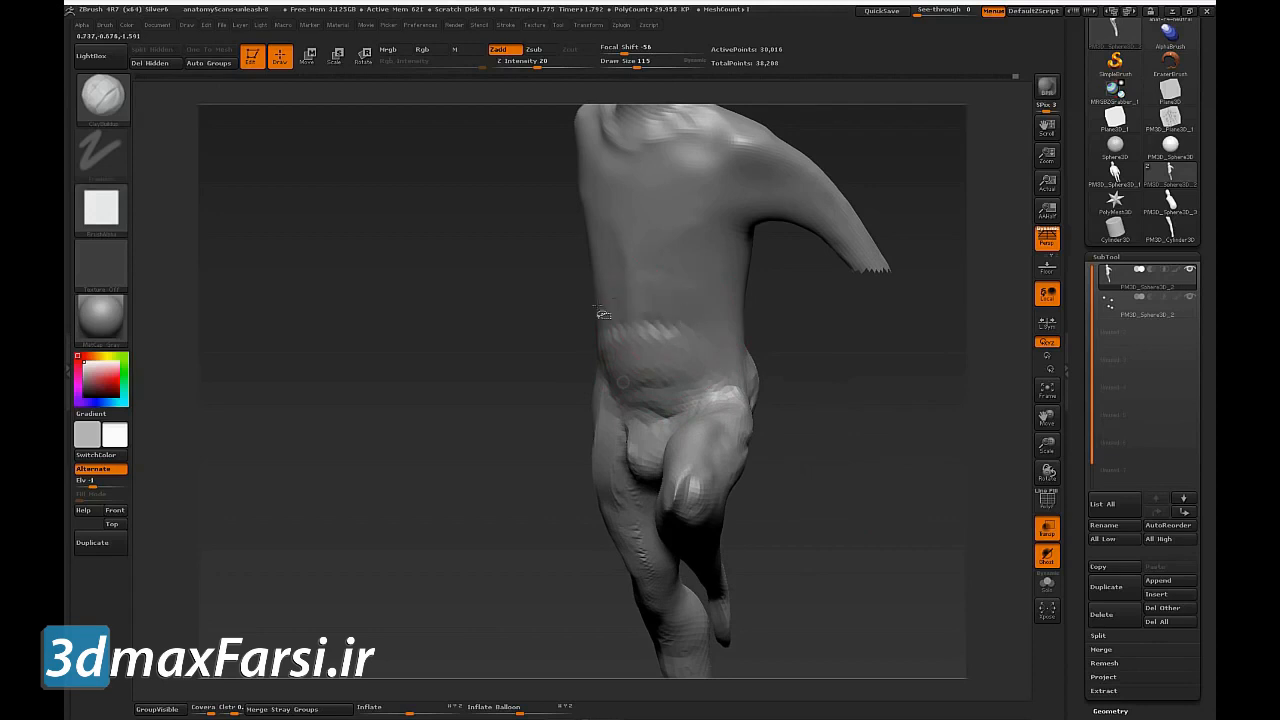
mouse_move(843, 368)
left_mouse_down()
mouse_move(863, 434)
mouse_move(880, 434)
mouse_move(868, 425)
left_mouse_up()
left_click_drag(610, 346, 685, 354)
mouse_move(672, 424)
left_mouse_down()
mouse_move(619, 422)
mouse_move(684, 422)
left_mouse_up()
left_click_drag(619, 340, 654, 318)
mouse_move(762, 384)
left_mouse_down()
mouse_move(697, 365)
mouse_move(725, 368)
left_mouse_up()
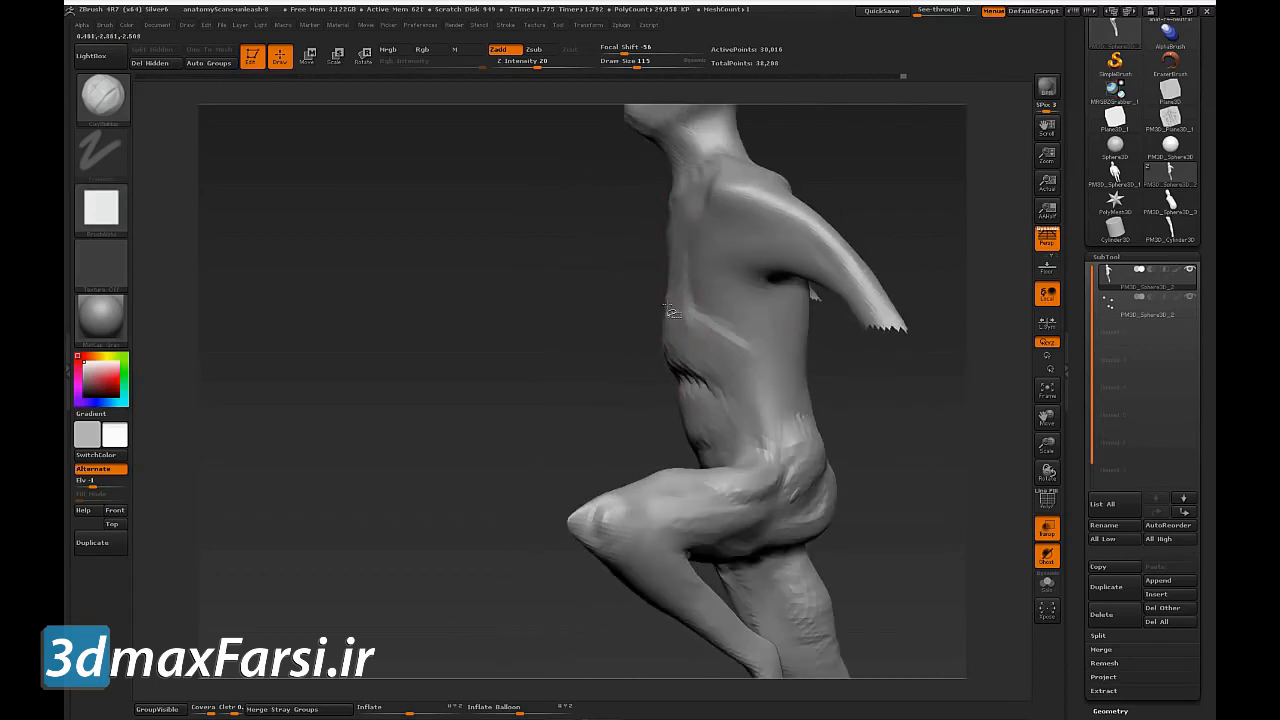
Step: Lay horizontal clay strokes across the rib cage and chest to form the lower edge of the pectorals
left_click_drag(680, 268, 685, 322)
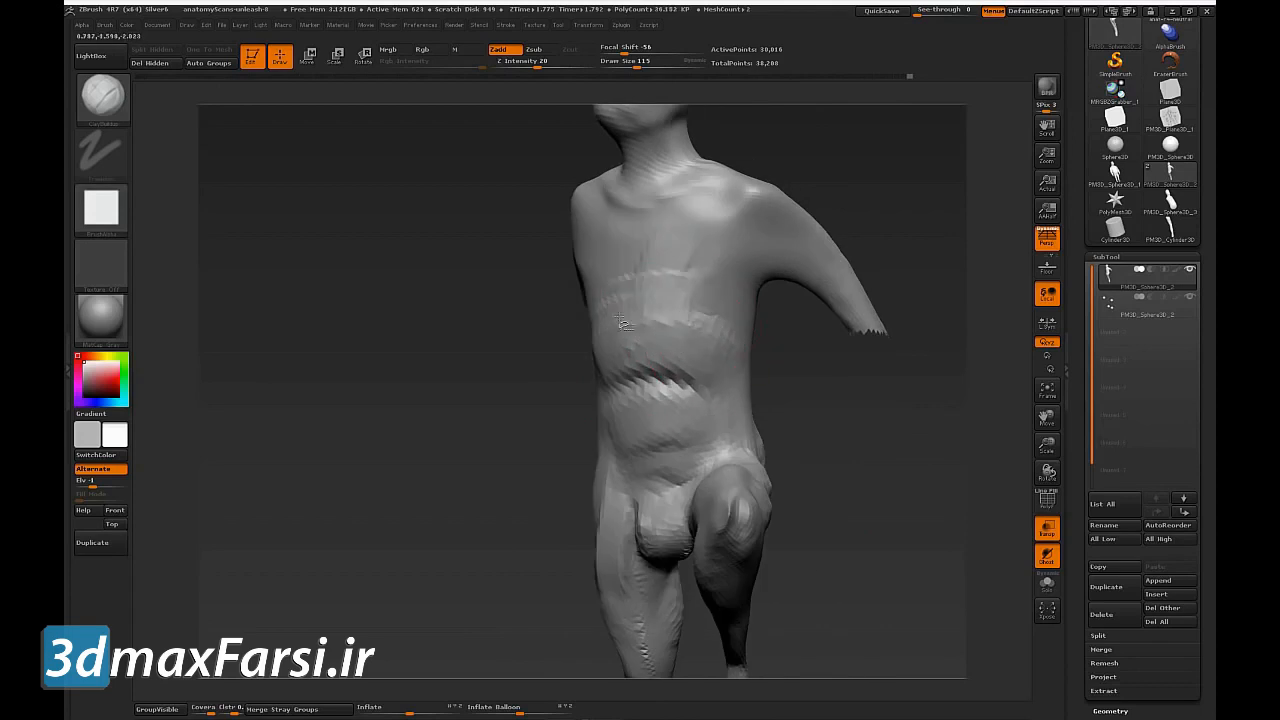
left_click_drag(824, 383, 676, 313)
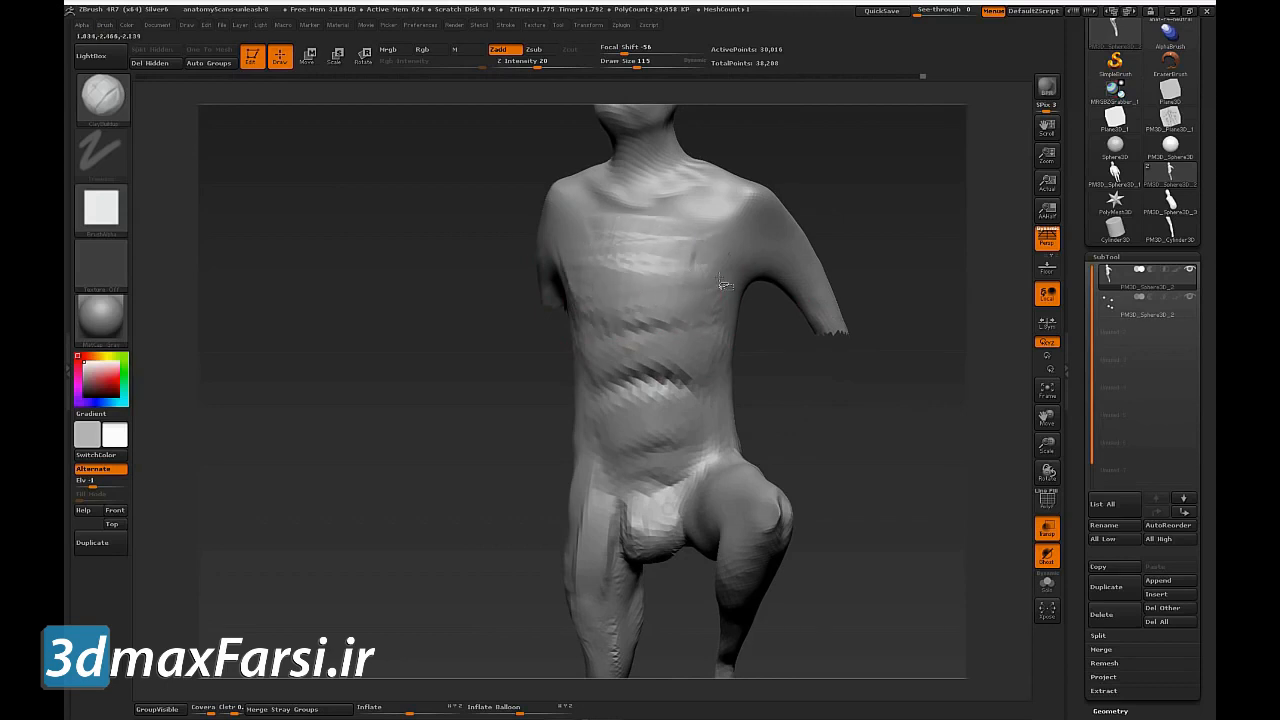
left_click_drag(728, 307, 820, 371)
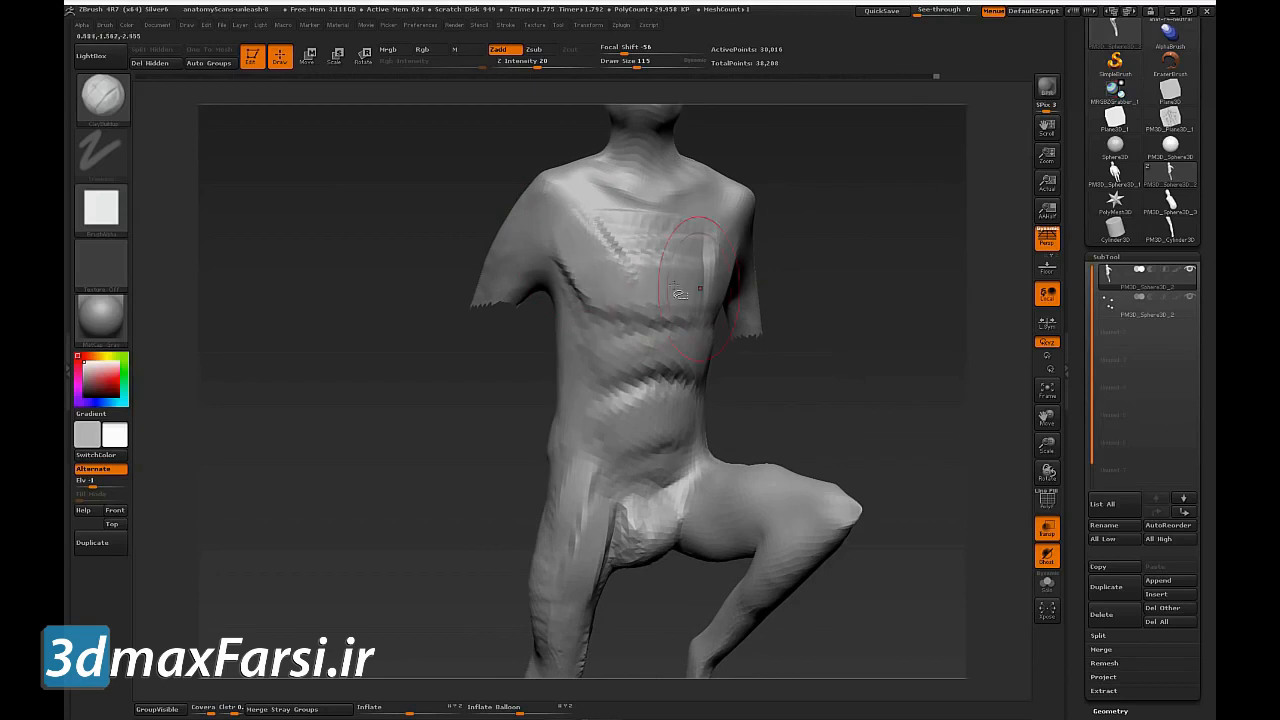
left_click_drag(850, 316, 744, 292)
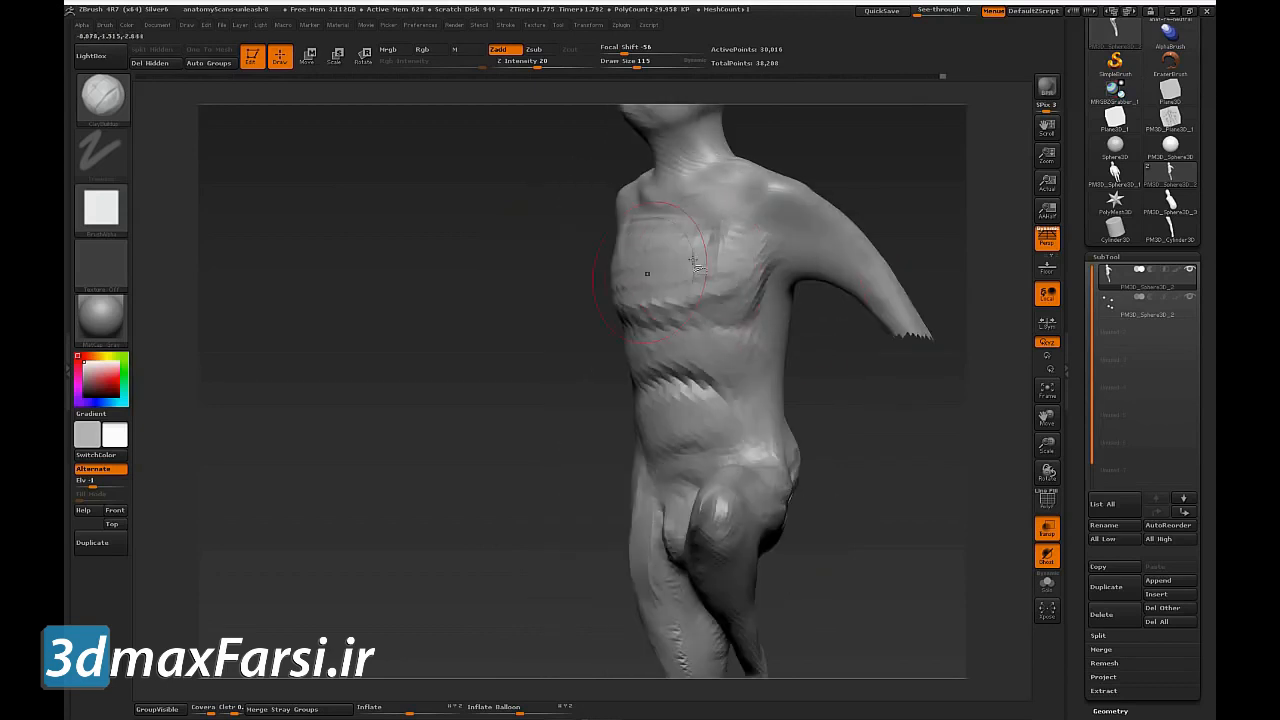
Step: Build up the pectoral masses toward the shoulders and armpits with the clay brush
left_click_drag(668, 243, 704, 250)
left_click_drag(843, 305, 780, 314)
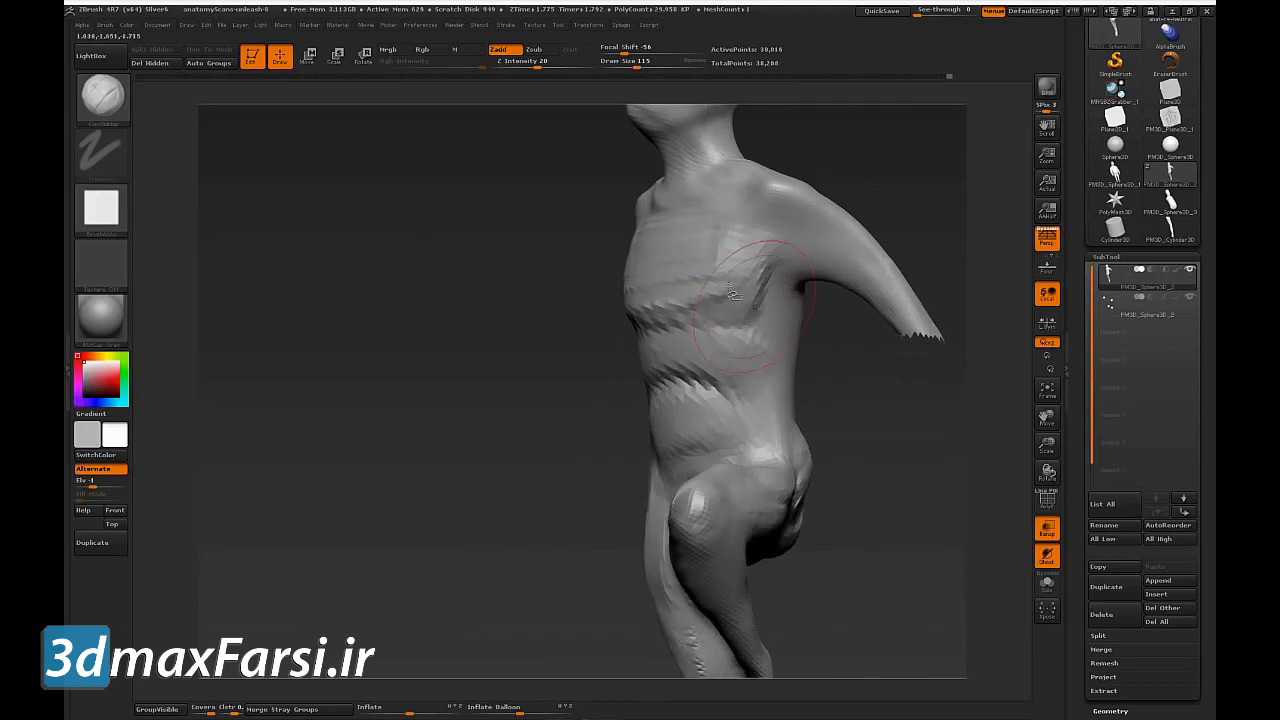
left_click_drag(832, 372, 922, 388)
mouse_move(704, 250)
left_mouse_down()
mouse_move(590, 243)
mouse_move(676, 228)
mouse_move(608, 240)
mouse_move(660, 235)
mouse_move(583, 218)
mouse_move(672, 216)
left_mouse_up()
mouse_move(831, 376)
left_mouse_down()
mouse_move(796, 376)
mouse_move(808, 400)
mouse_move(740, 340)
mouse_move(700, 384)
mouse_move(720, 346)
mouse_move(702, 398)
mouse_move(746, 371)
mouse_move(834, 374)
mouse_move(668, 393)
mouse_move(666, 348)
mouse_move(684, 370)
mouse_move(682, 338)
left_mouse_up()
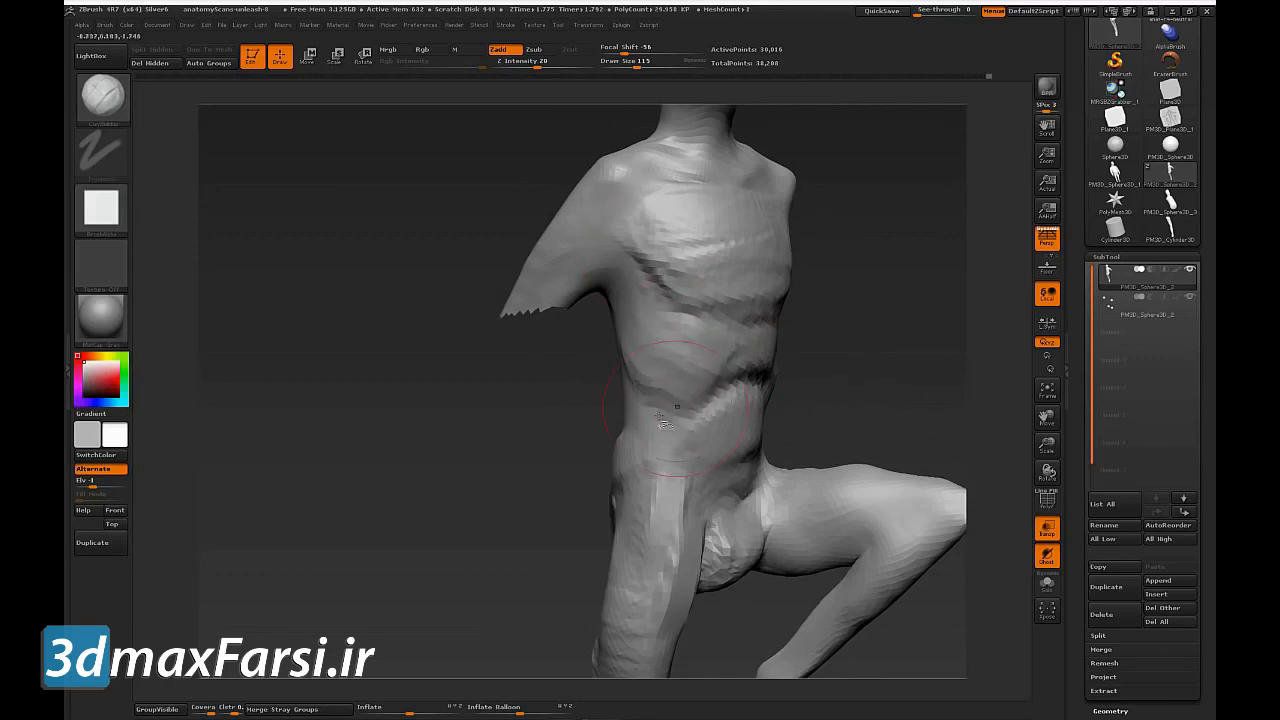
Step: Build up the flanks between the rib cage and the hips with the clay brush at size 99
mouse_move(868, 390)
left_mouse_down()
mouse_move(842, 388)
mouse_move(871, 423)
mouse_move(810, 443)
mouse_move(815, 462)
left_mouse_up()
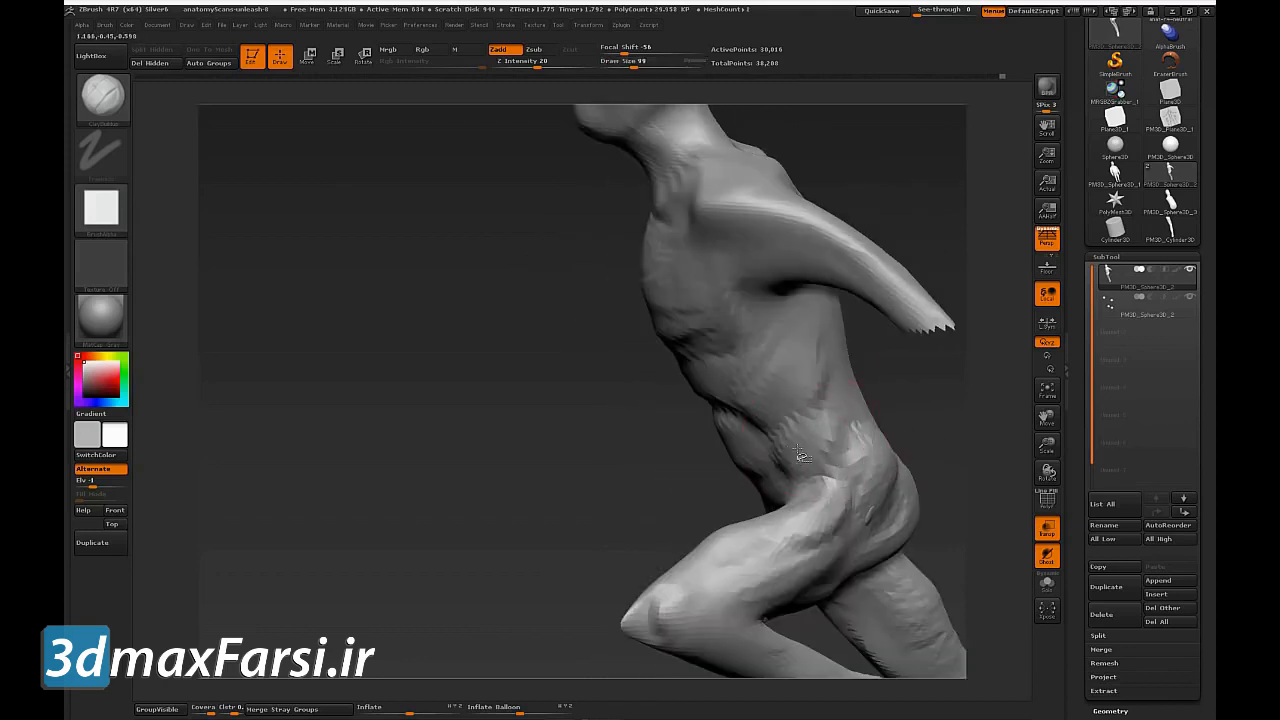
left_click_drag(890, 430, 820, 440)
mouse_move(900, 422)
left_mouse_down()
mouse_move(831, 469)
mouse_move(851, 451)
mouse_move(827, 408)
left_mouse_up()
left_click_drag(659, 382, 630, 400)
mouse_move(630, 300)
left_mouse_down()
mouse_move(610, 348)
mouse_move(614, 415)
left_mouse_up()
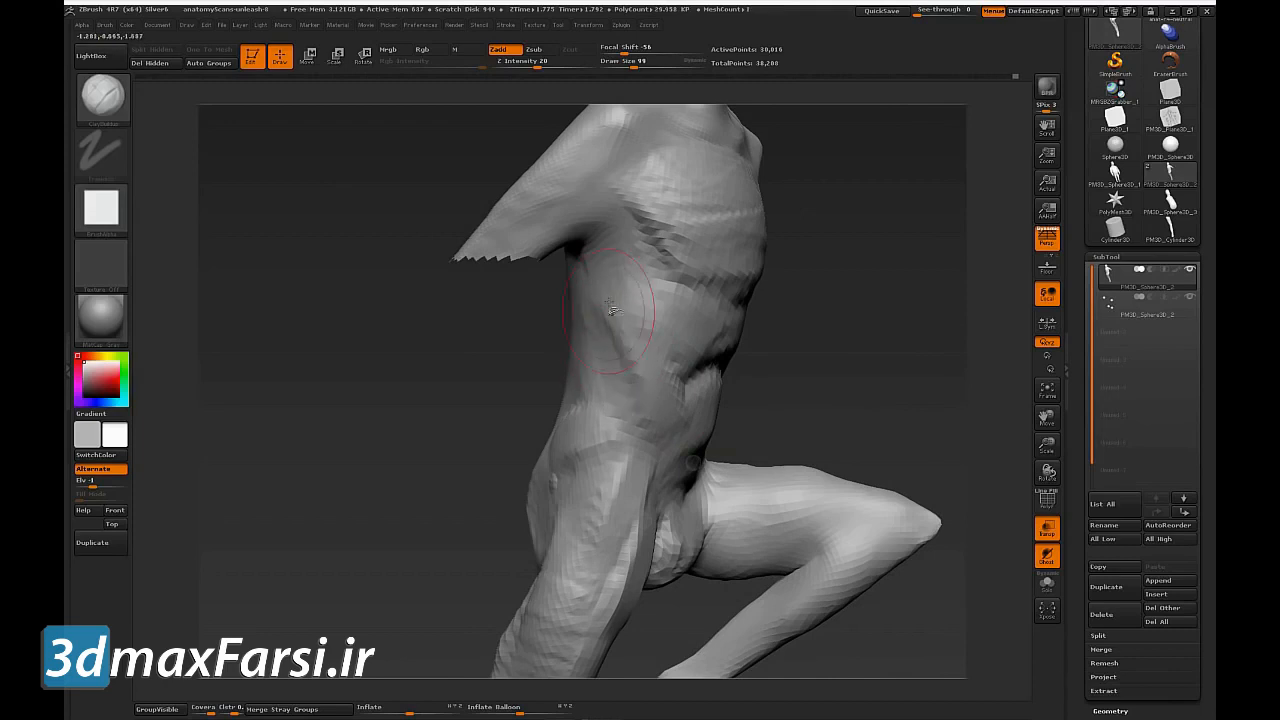
left_click_drag(778, 371, 745, 376)
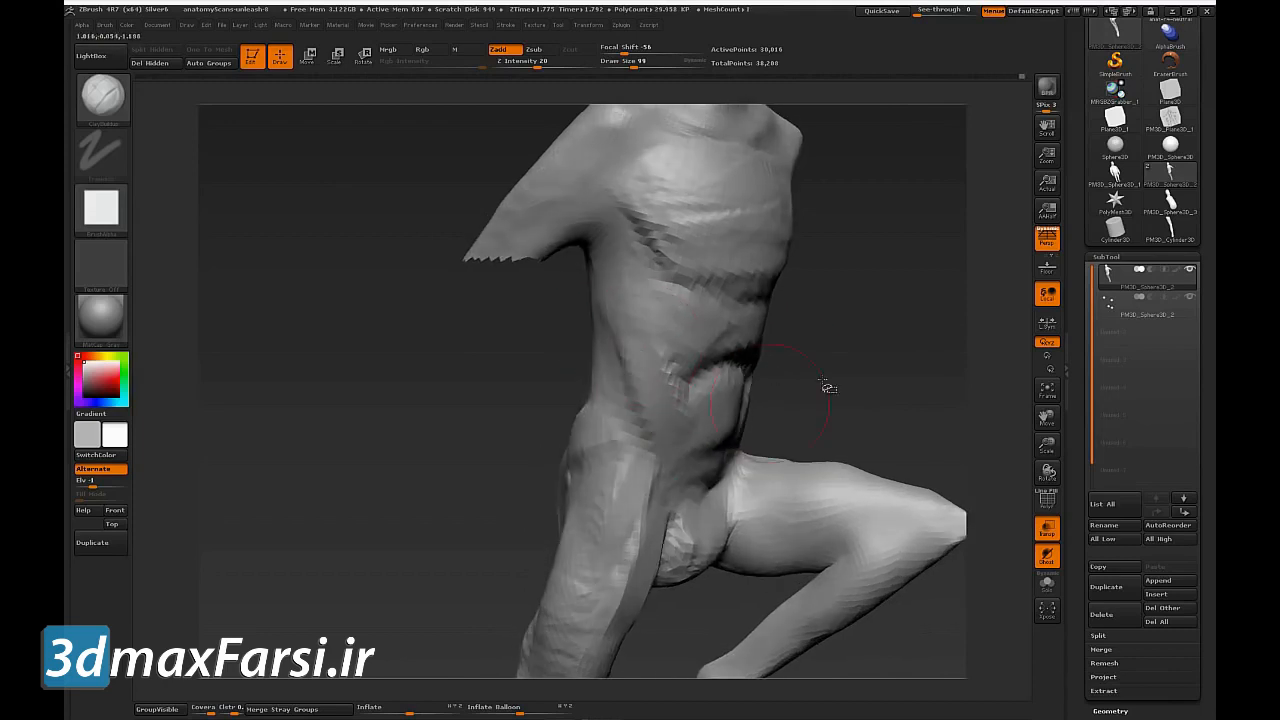
left_click_drag(752, 420, 680, 447)
left_click_drag(636, 332, 648, 382)
Step: Set the clay brush size to 132 and fill the side of the rib cage and the lower abdomen
key("s")
left_click_drag(644, 308, 649, 308)
mouse_move(640, 248)
left_mouse_down()
mouse_move(628, 294)
mouse_move(657, 380)
left_mouse_up()
left_click_drag(895, 404, 878, 331, "alt")
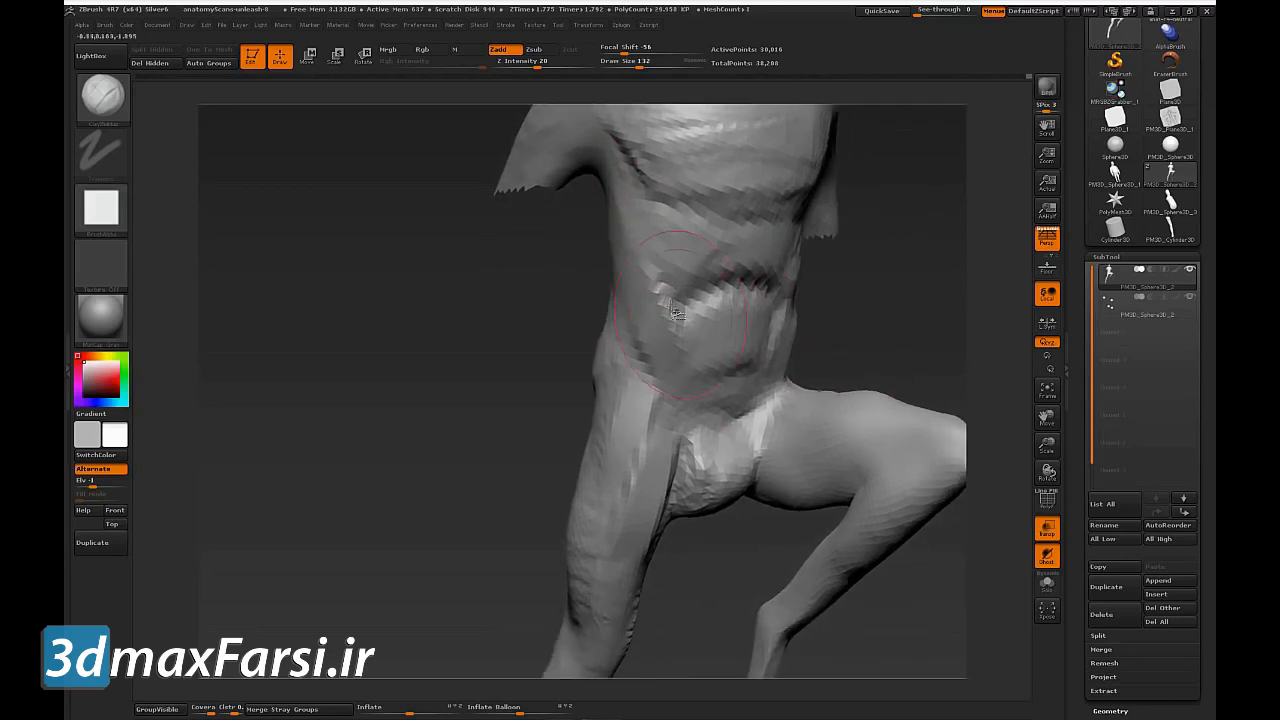
left_click_drag(725, 370, 746, 392)
left_click_drag(878, 334, 796, 342)
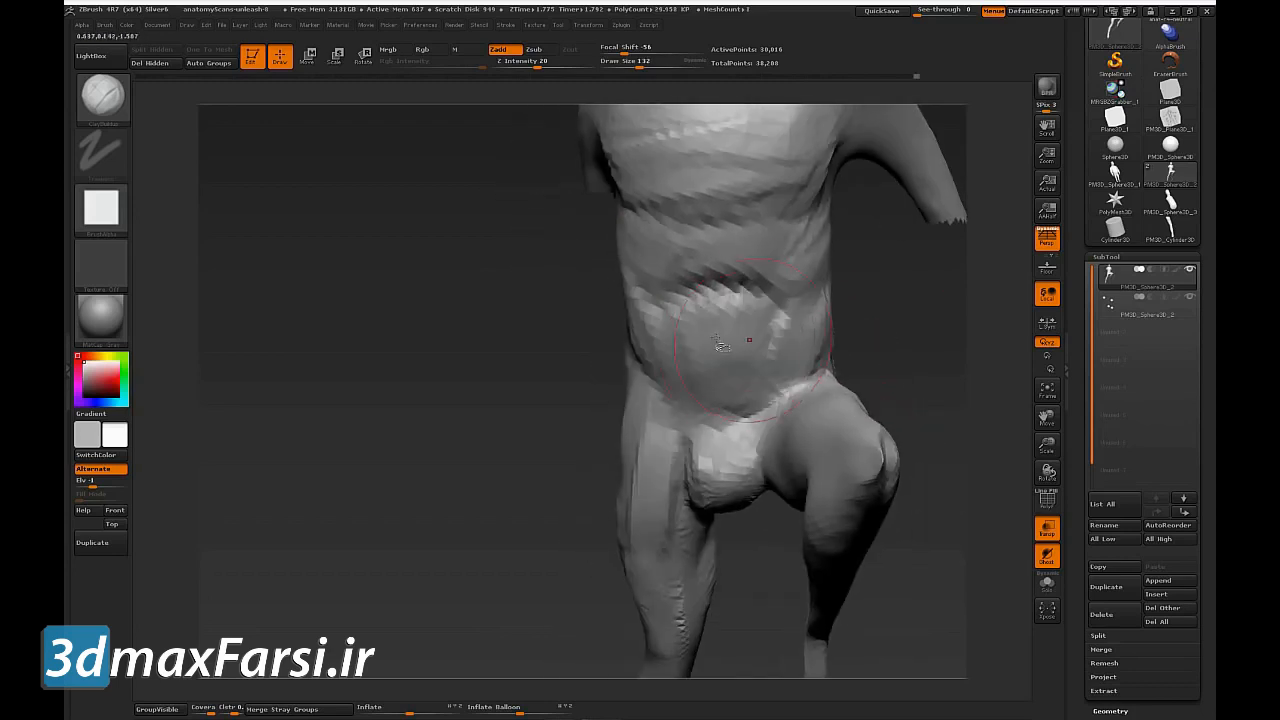
Step: Fill the front of the belly and upper abdomen with clay strokes, softening the horizontal creases
mouse_move(740, 293)
left_mouse_down()
mouse_move(688, 300)
mouse_move(720, 284)
left_mouse_up()
mouse_move(1015, 316)
left_mouse_down()
mouse_move(950, 310)
mouse_move(894, 386)
mouse_move(906, 409)
left_mouse_up()
mouse_move(660, 312)
left_mouse_down()
mouse_move(619, 316)
mouse_move(736, 329)
mouse_move(670, 338)
mouse_move(728, 328)
left_mouse_up()
left_click_drag(858, 387, 595, 310)
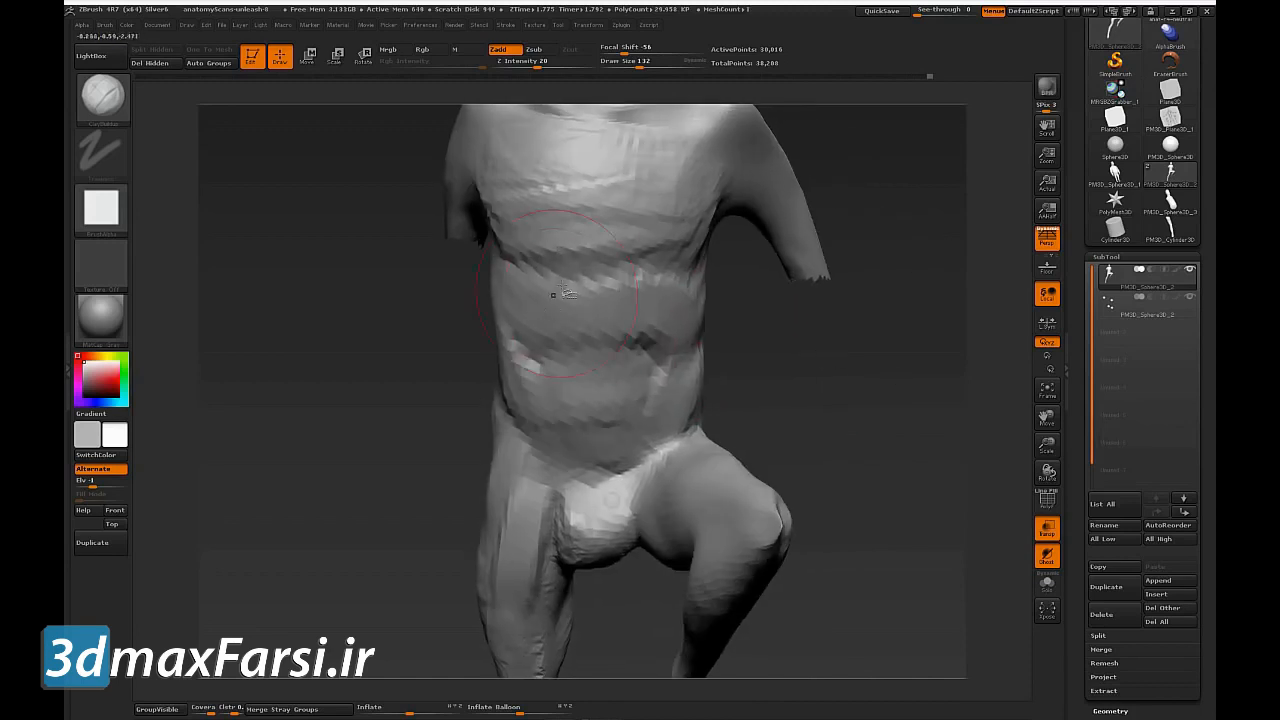
mouse_move(620, 262)
left_mouse_down()
mouse_move(572, 270)
mouse_move(608, 236)
left_mouse_up()
mouse_move(896, 204)
left_mouse_down()
mouse_move(871, 329)
mouse_move(850, 340)
left_mouse_up()
mouse_move(914, 266)
left_mouse_down()
mouse_move(768, 360)
mouse_move(837, 443)
mouse_move(794, 443)
mouse_move(843, 449)
mouse_move(794, 446)
left_mouse_up()
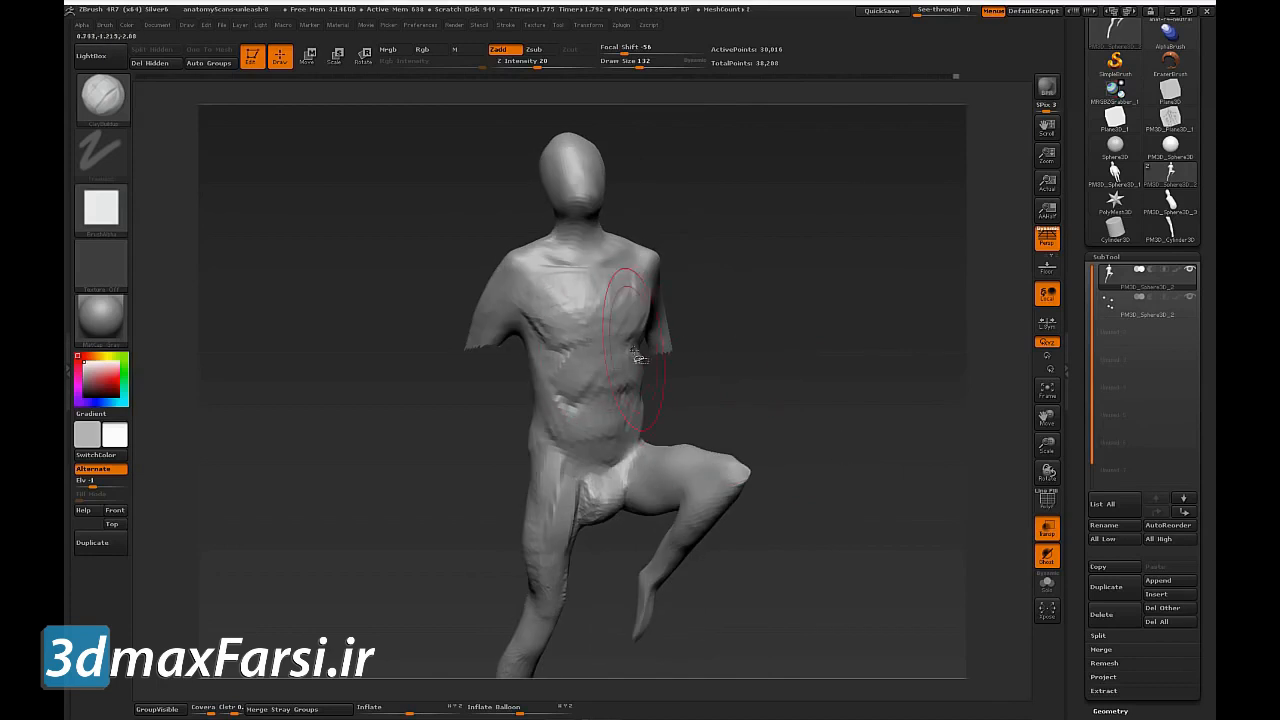
mouse_move(696, 384)
left_mouse_down()
mouse_move(770, 378)
mouse_move(780, 391)
mouse_move(750, 382)
left_mouse_up()
left_click_drag(582, 395, 572, 366)
Step: Mark the inner border of the shoulder blade and build up both shoulder blades on the upper back
mouse_move(718, 424)
left_mouse_down()
mouse_move(766, 423)
mouse_move(749, 483)
mouse_move(878, 459)
left_mouse_up()
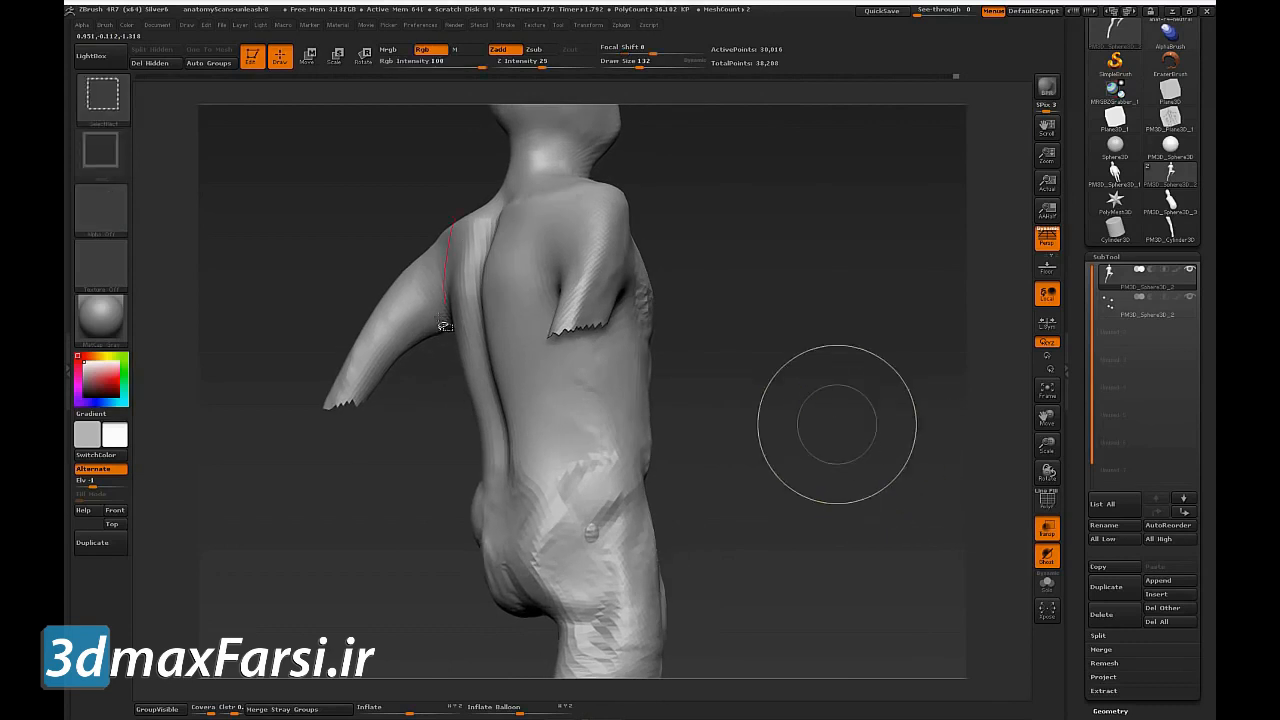
left_click_drag(548, 285, 458, 232, "ctrl+shift")
key("Escape")
left_click_drag(780, 404, 838, 400)
left_click_drag(569, 256, 543, 252)
left_click_drag(450, 290, 455, 265)
mouse_move(528, 206)
left_mouse_down()
mouse_move(570, 240)
mouse_move(545, 226)
left_mouse_up()
Step: Strengthen the shoulder blade masses and their lower edges, and set the clay brush size to 119
key("s")
mouse_move(450, 285)
left_mouse_down()
mouse_move(578, 264)
mouse_move(543, 290)
left_mouse_up()
left_click_drag(553, 238, 540, 230)
left_click_drag(455, 248, 466, 260)
key("s")
left_click_drag(543, 342, 550, 342)
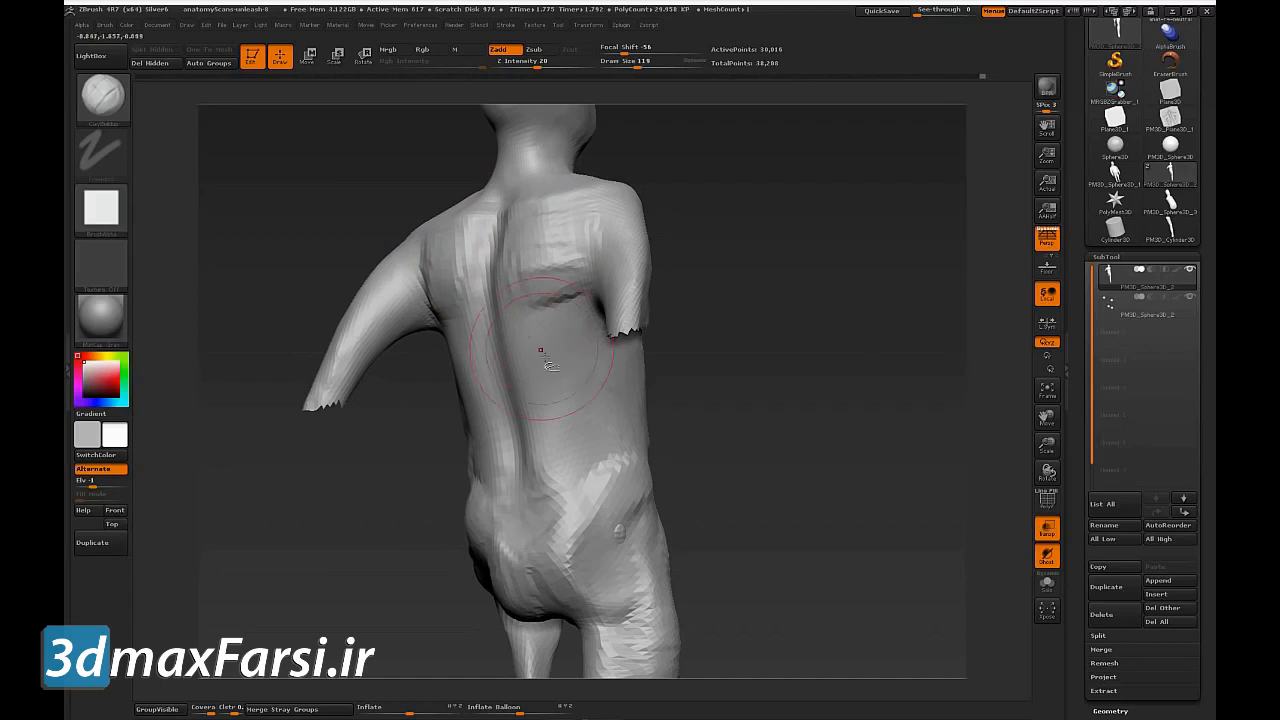
left_click_drag(806, 468, 774, 460)
Step: Mark the muscle lines of the middle and lower back and fill both sides of the spine with clay
key("ctrl+shift")
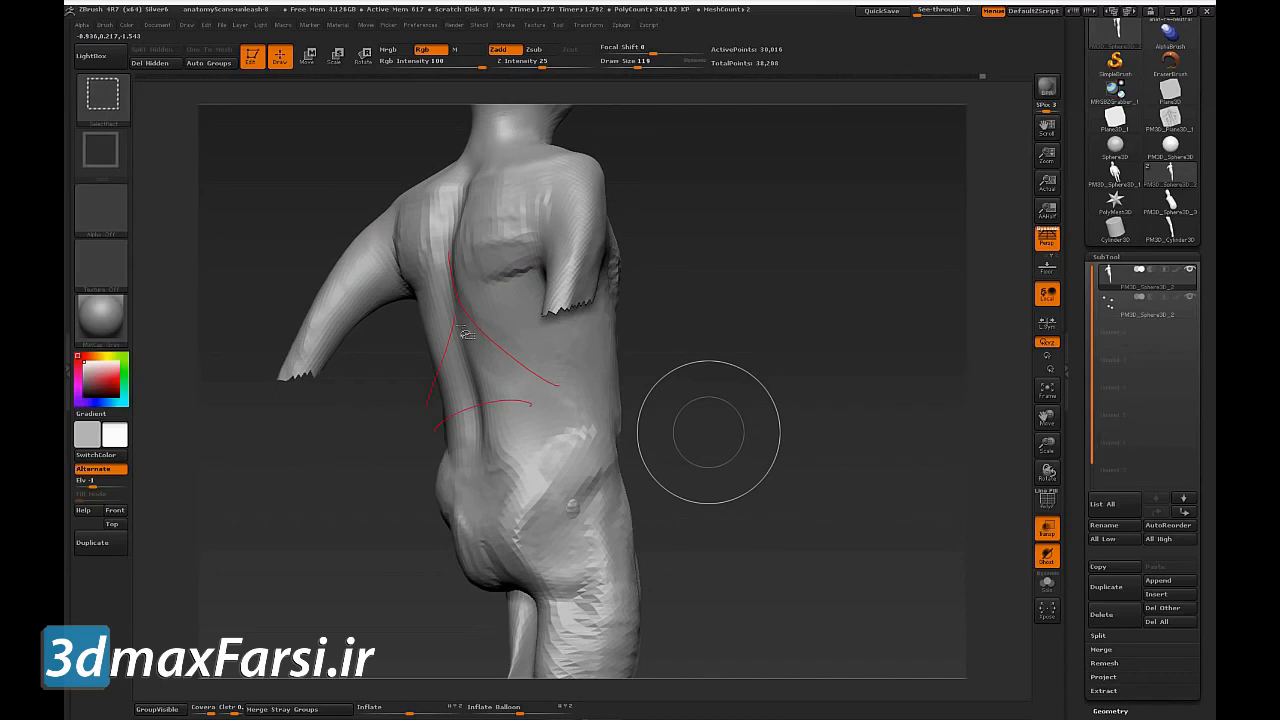
left_click_drag(446, 483, 568, 471)
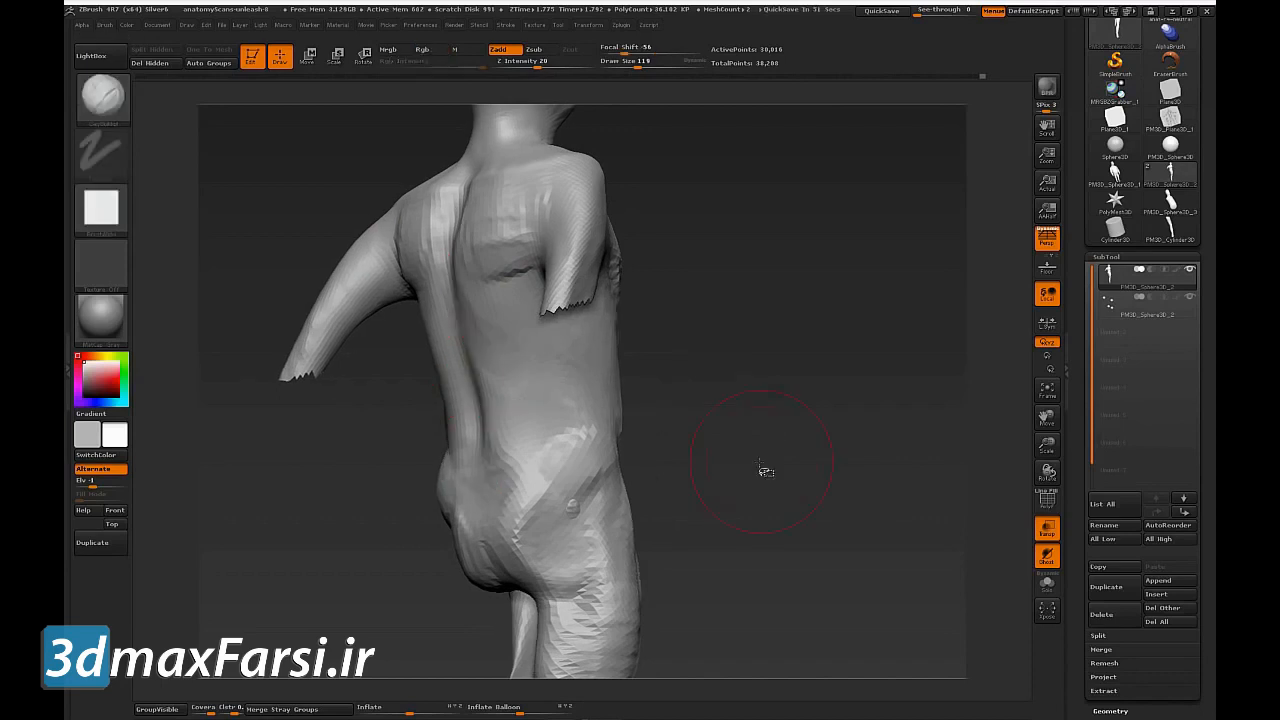
left_click_drag(763, 466, 720, 468)
mouse_move(439, 376)
left_mouse_down()
mouse_move(482, 358)
mouse_move(445, 361)
mouse_move(484, 370)
left_mouse_up()
left_click_drag(662, 392, 697, 388)
mouse_move(449, 358)
left_mouse_down()
mouse_move(501, 370)
mouse_move(497, 422)
left_mouse_up()
mouse_move(640, 443)
left_mouse_down()
mouse_move(640, 457)
mouse_move(731, 480)
mouse_move(751, 466)
left_mouse_up()
Step: Mark the curve of the lower spine and build up the lower back above the buttocks
left_click_drag(514, 476, 535, 505)
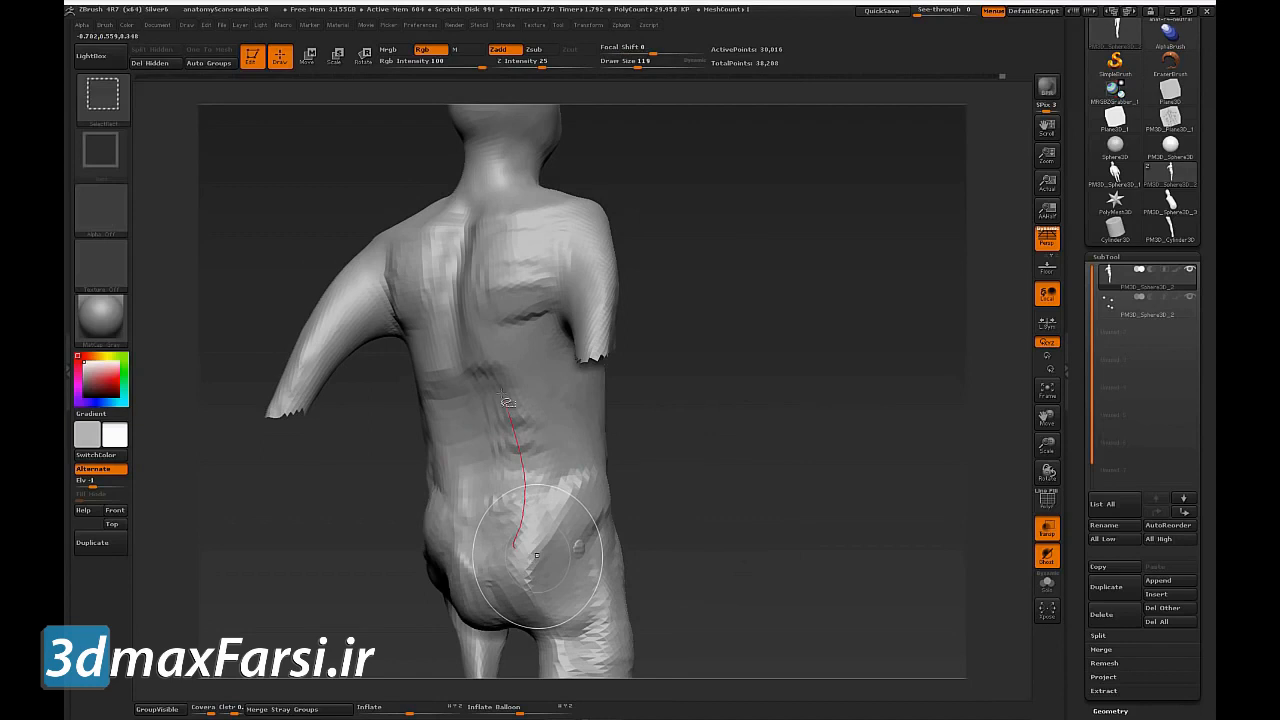
left_click_drag(478, 237, 469, 262)
left_click_drag(746, 497, 736, 496)
mouse_move(550, 480)
left_mouse_down()
mouse_move(505, 450)
mouse_move(515, 385)
mouse_move(445, 383)
mouse_move(537, 389)
left_mouse_up()
mouse_move(447, 437)
left_mouse_down()
mouse_move(545, 433)
mouse_move(453, 435)
mouse_move(530, 436)
left_mouse_up()
mouse_move(692, 486)
left_mouse_down()
mouse_move(664, 484)
mouse_move(694, 480)
left_mouse_up()
mouse_move(546, 466)
left_mouse_down()
mouse_move(496, 428)
mouse_move(508, 416)
left_mouse_up()
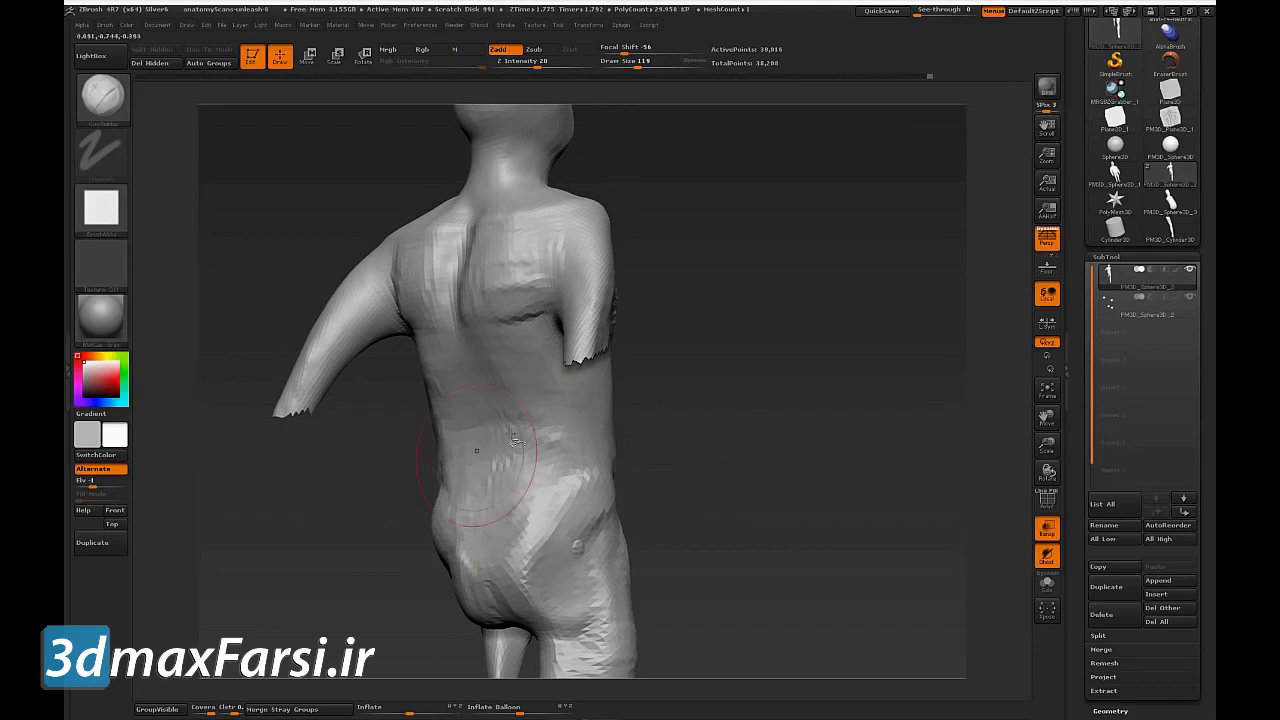
mouse_move(707, 447)
left_mouse_down()
mouse_move(677, 443)
mouse_move(757, 480)
mouse_move(709, 533)
left_mouse_up()
Step: Mark the muscle columns along the spine and add clay to the lower back beside them
key("ctrl+shift")
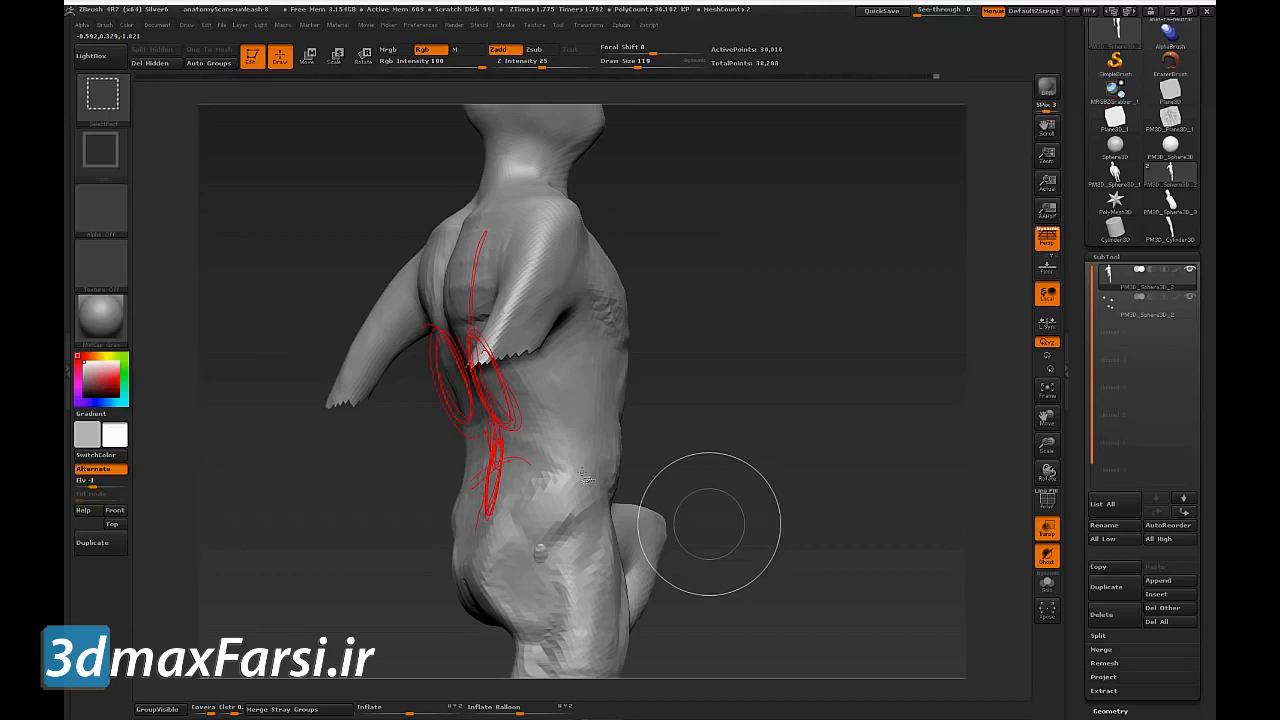
left_click_drag(541, 468, 618, 528)
mouse_move(738, 461)
left_mouse_down()
mouse_move(777, 434)
mouse_move(811, 455)
mouse_move(847, 442)
mouse_move(820, 440)
left_mouse_up()
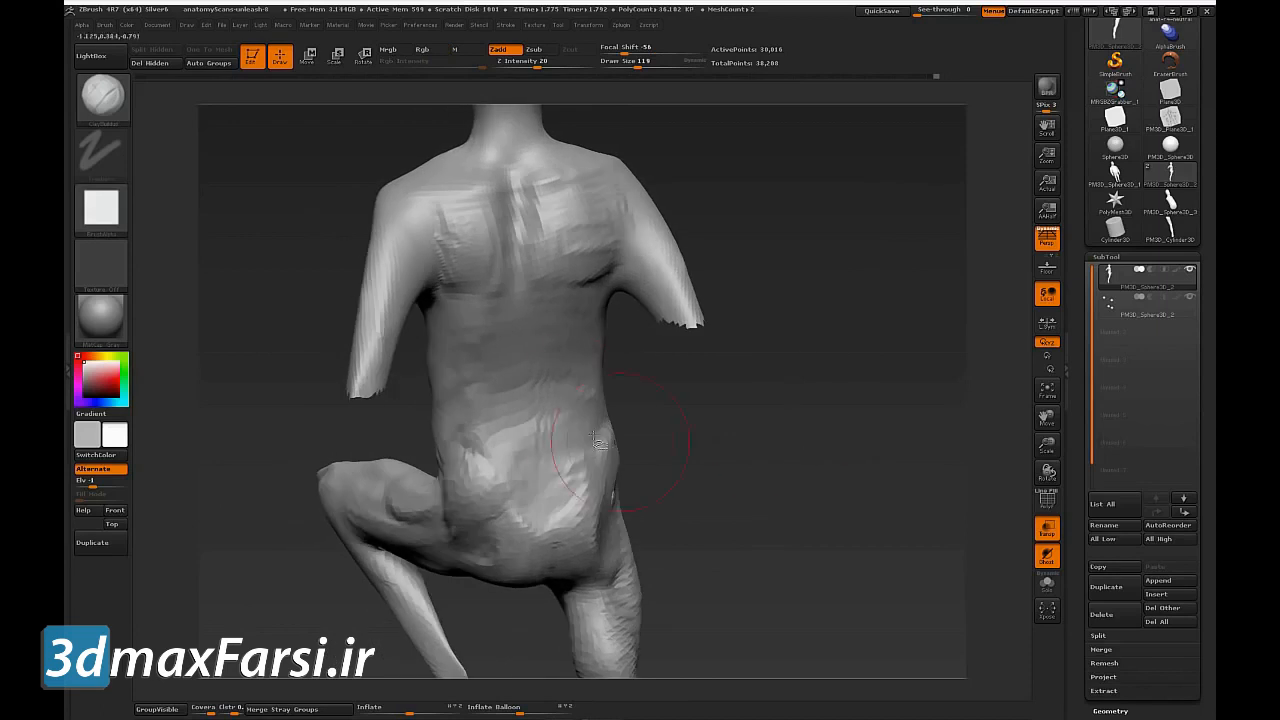
mouse_move(689, 434)
left_mouse_down()
mouse_move(763, 426)
mouse_move(777, 449)
mouse_move(643, 457)
left_mouse_up()
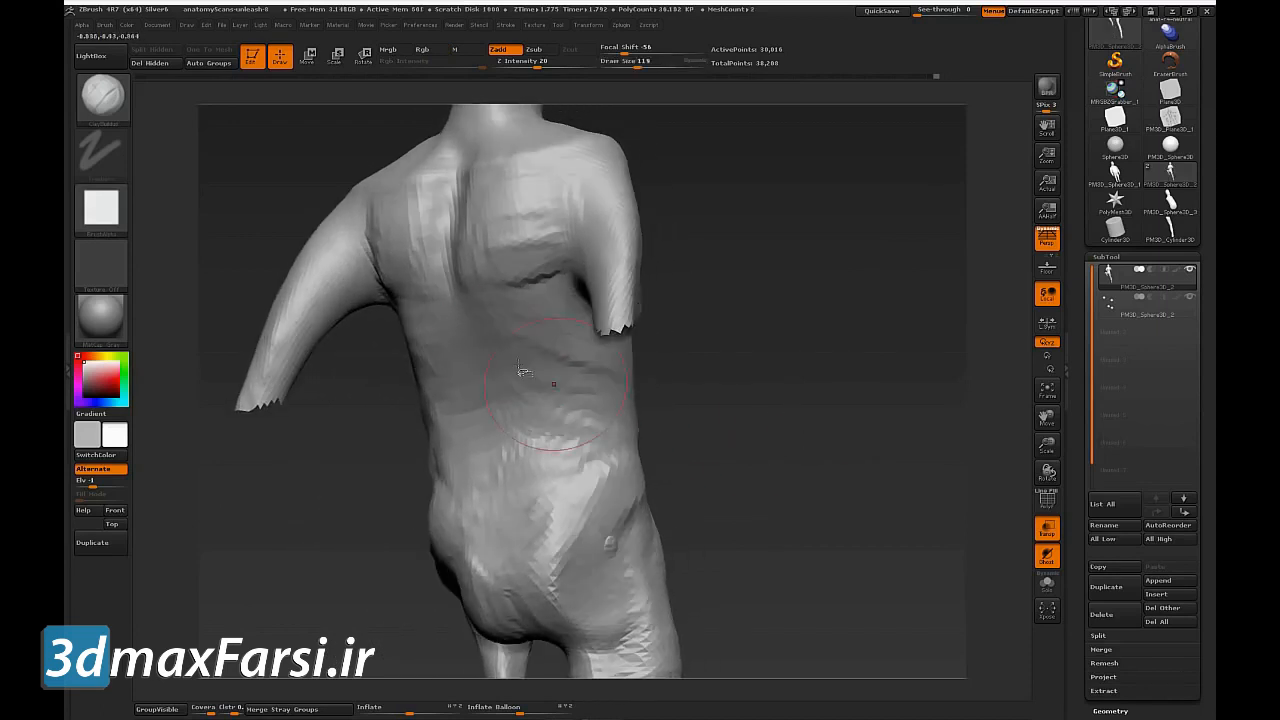
Step: Reduce the clay brush to size 65 and define the lower rib cage edge around the back and flank
key("s")
mouse_move(563, 385)
left_mouse_down()
mouse_move(552, 383)
mouse_move(591, 387)
left_mouse_up()
left_click_drag(738, 421, 503, 361)
left_click_drag(785, 424, 515, 369)
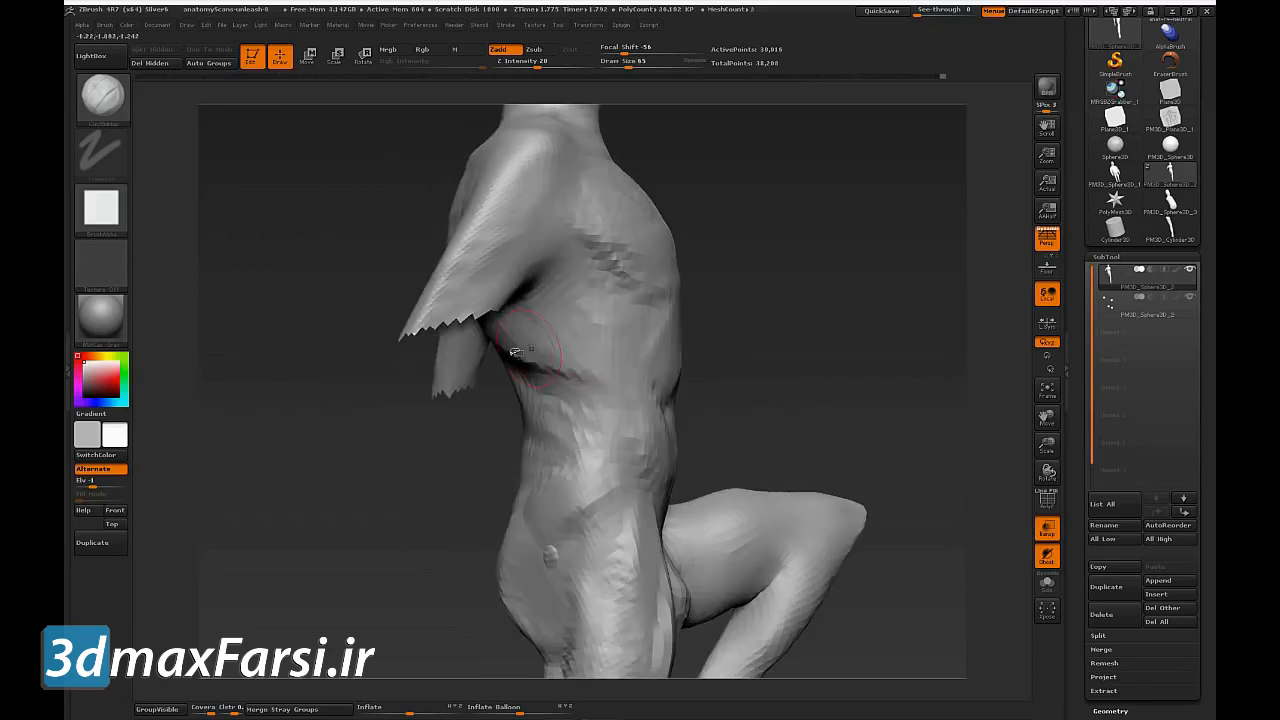
left_click_drag(738, 374, 622, 437)
left_click_drag(740, 386, 585, 322)
left_click_drag(695, 389, 558, 355)
Step: Build up the flank above the hip and the side of the back, enlarging the clay brush to size 123
mouse_move(527, 432)
left_mouse_down()
mouse_move(475, 440)
mouse_move(633, 413)
mouse_move(598, 352)
left_mouse_up()
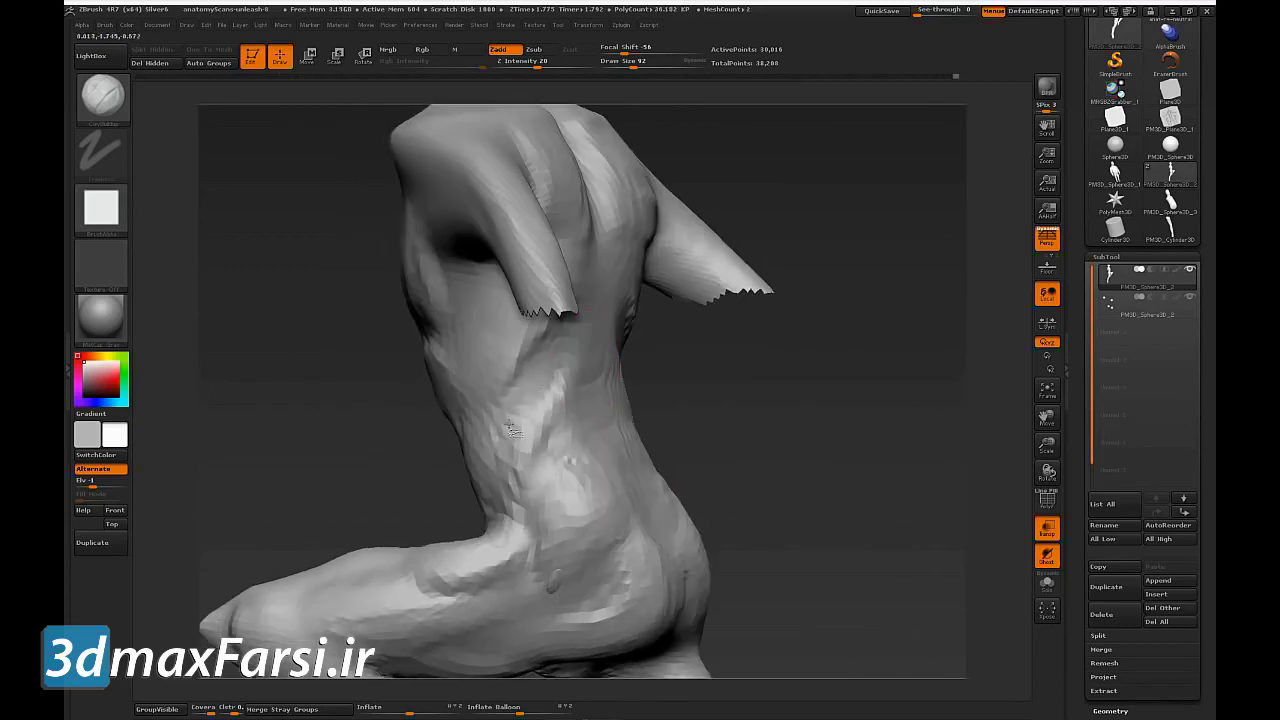
mouse_move(554, 440)
left_mouse_down()
mouse_move(700, 409)
mouse_move(560, 402)
left_mouse_up()
key("s")
left_click_drag(548, 329, 575, 329)
mouse_move(508, 370)
left_mouse_down()
mouse_move(766, 423)
mouse_move(600, 360)
left_mouse_up()
left_click_drag(815, 425, 686, 337)
mouse_move(763, 409)
left_mouse_down("shift")
mouse_move(777, 415)
mouse_move(771, 443)
left_mouse_up("shift")
Step: Mark the outer back muscle contours below the armpits and the shoulder blade outlines with annotation lines
key("ctrl+shift")
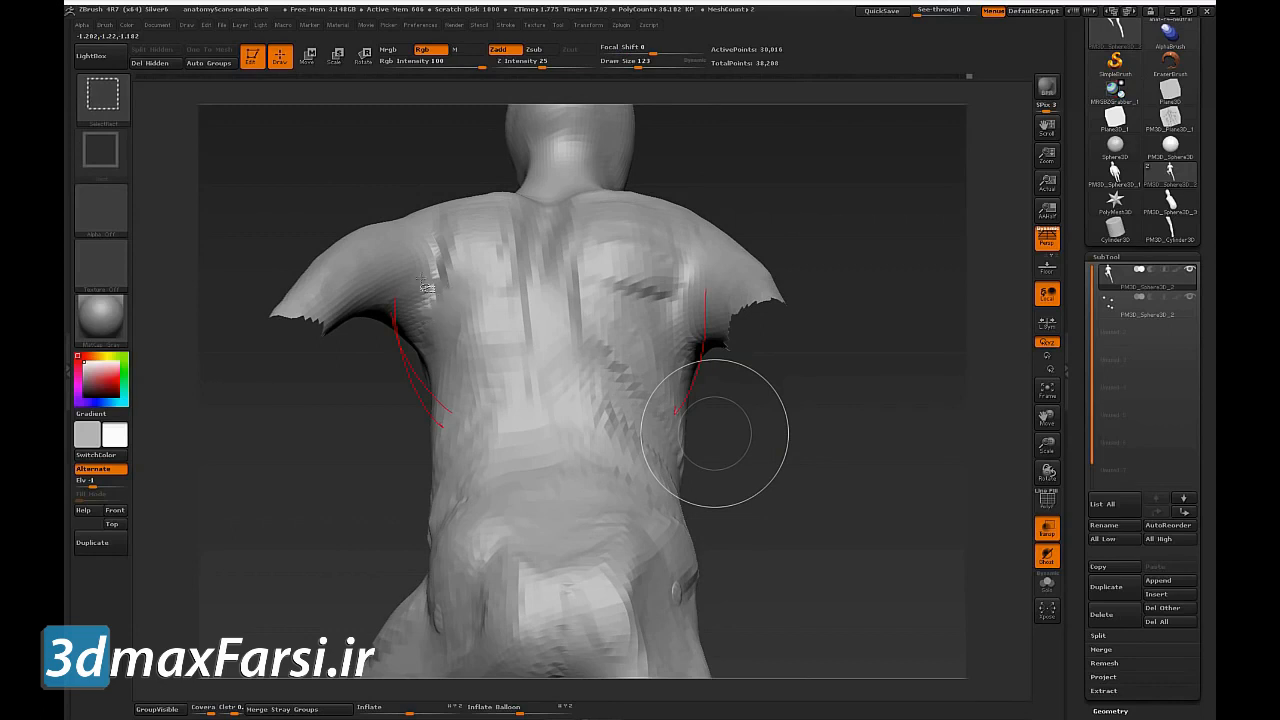
left_click_drag(425, 388, 500, 262)
left_click_drag(818, 424, 846, 460)
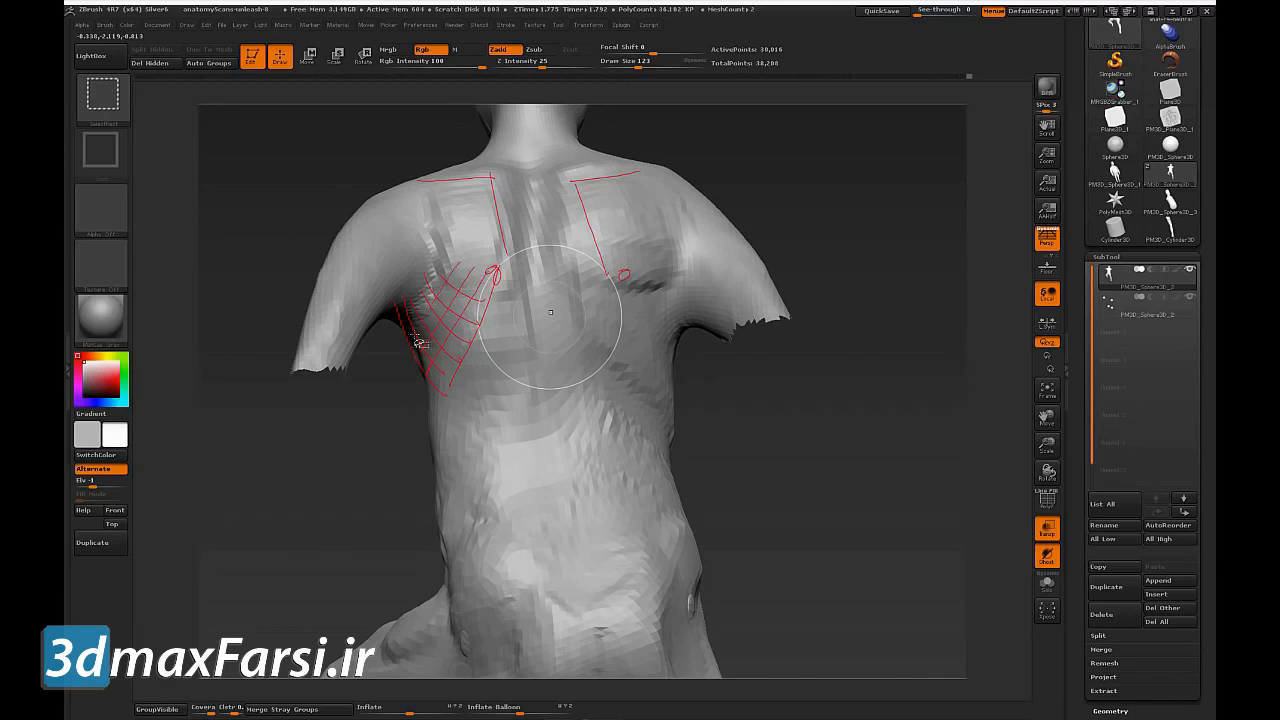
Step: Clear the annotation lines and build up the outer back muscle below the armpit with clay
key("ctrl+shift+7")
left_click_drag(762, 394, 797, 396)
left_click_drag(436, 302, 412, 324)
mouse_move(349, 466)
left_mouse_down()
mouse_move(405, 335)
mouse_move(452, 330)
left_mouse_up()
left_click_drag(586, 241, 440, 320)
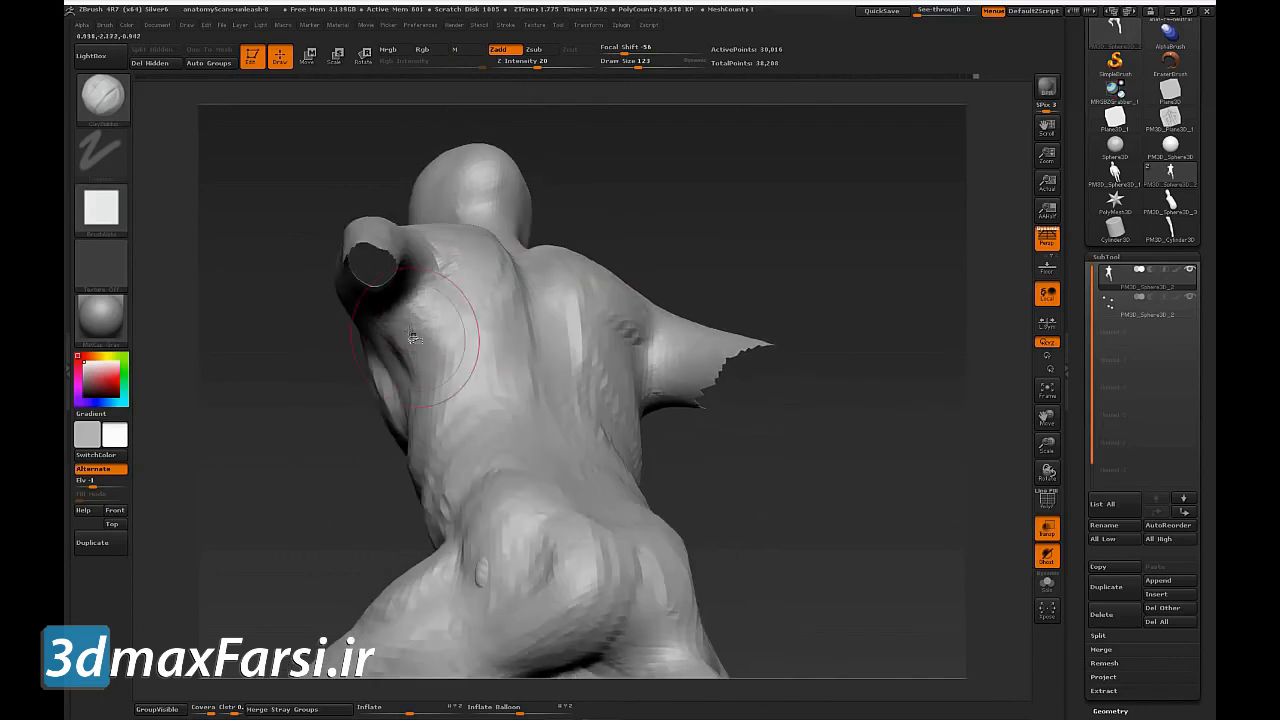
left_click_drag(656, 218, 690, 222)
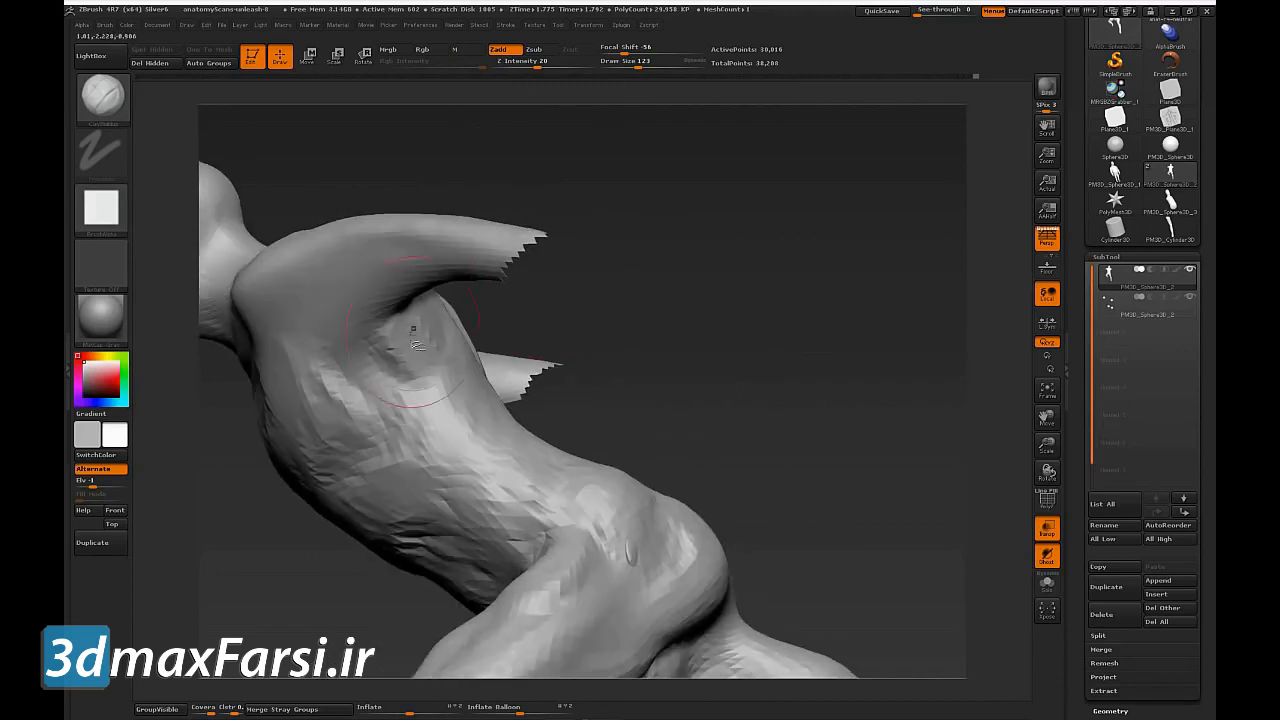
mouse_move(541, 336)
left_mouse_down()
mouse_move(760, 328)
mouse_move(857, 360)
mouse_move(857, 414)
mouse_move(876, 354)
left_mouse_up()
mouse_move(590, 258)
left_mouse_down()
mouse_move(610, 268)
mouse_move(545, 241)
left_mouse_up()
mouse_move(764, 302)
left_mouse_down()
mouse_move(779, 296)
mouse_move(771, 306)
left_mouse_up()
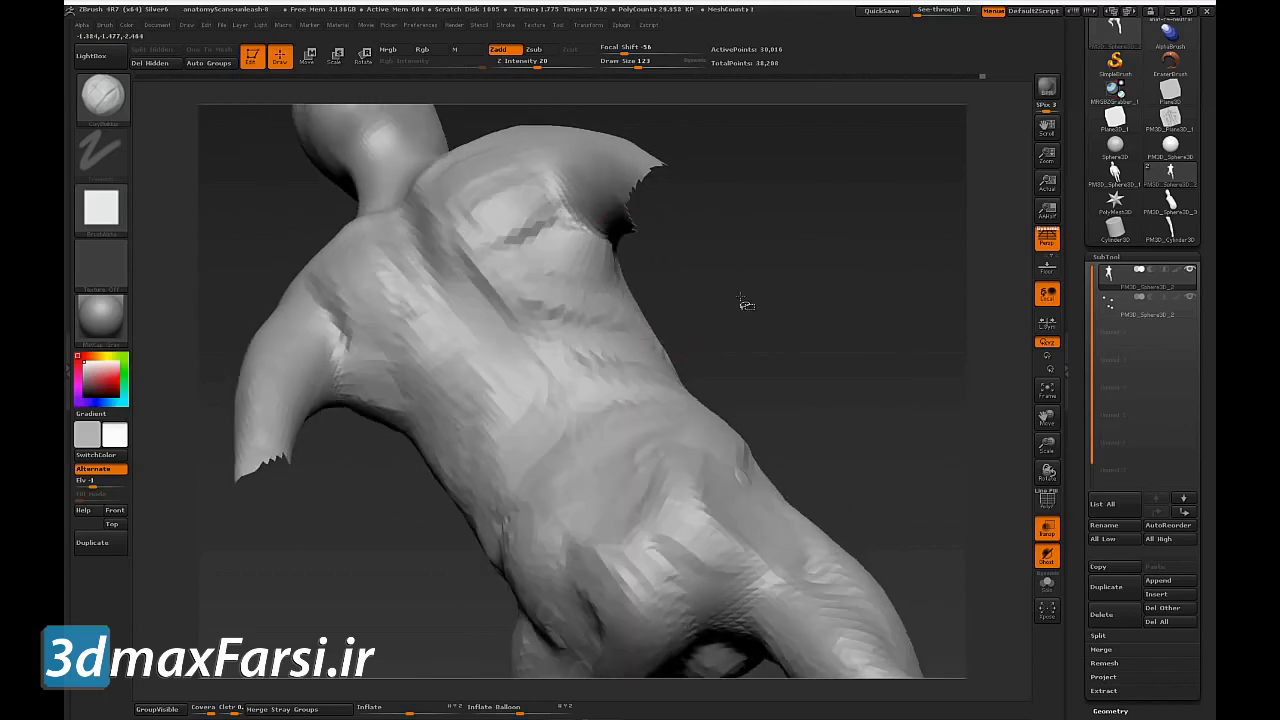
Step: Add clay over the shoulder blade and outer back, and reduce the brush to size 85 for the side of the torso
left_click_drag(568, 250, 586, 234)
mouse_move(666, 275)
left_mouse_down()
mouse_move(689, 281)
mouse_move(692, 312)
left_mouse_up()
left_click_drag(552, 226, 590, 266)
mouse_move(834, 284)
left_mouse_down()
mouse_move(866, 338)
mouse_move(894, 343)
mouse_move(850, 405)
left_mouse_up()
key("s")
left_click_drag(641, 304, 634, 304)
mouse_move(838, 355)
left_mouse_down()
mouse_move(828, 306)
mouse_move(822, 330)
left_mouse_up()
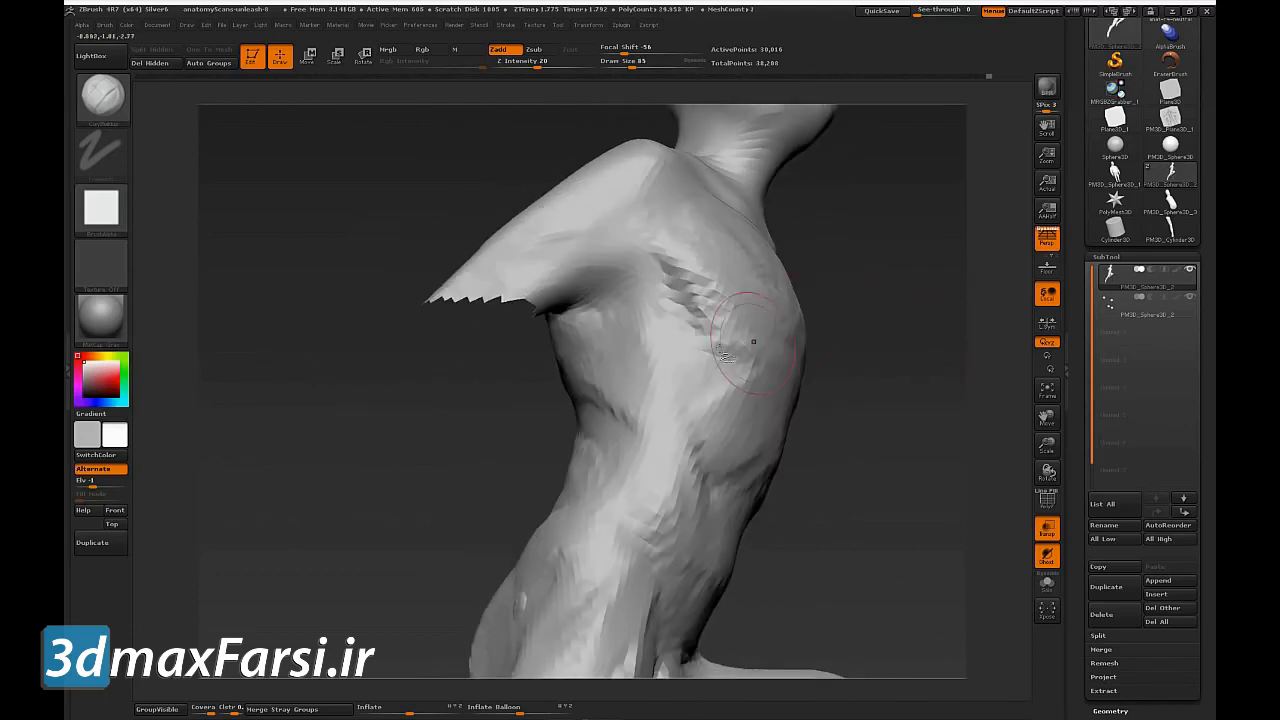
Step: Mark the front edge of the outer back muscle below the armpit with annotation lines, and clear them
key("ctrl+shift")
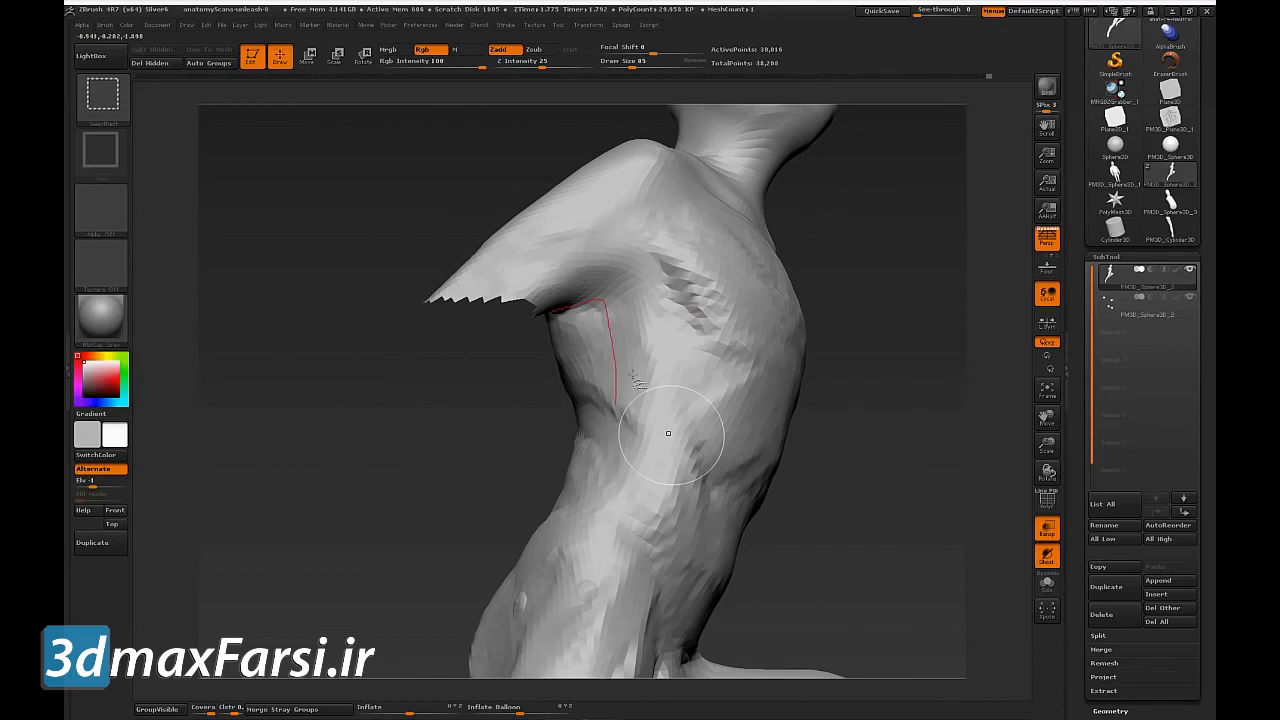
left_click_drag(636, 411, 735, 408)
left_click_drag(712, 342, 621, 387)
key("ctrl+shift+7")
left_click_drag(866, 374, 888, 378)
Step: Paint a mask around the armpit hollow and the chest edge, and invert it so only that area stays editable
left_click_drag(670, 245, 702, 272, "ctrl")
left_click_drag(896, 320, 918, 348, "ctrl")
mouse_move(612, 285)
left_mouse_down("ctrl")
mouse_move(635, 308)
mouse_move(660, 288)
mouse_move(626, 248)
left_mouse_up("ctrl")
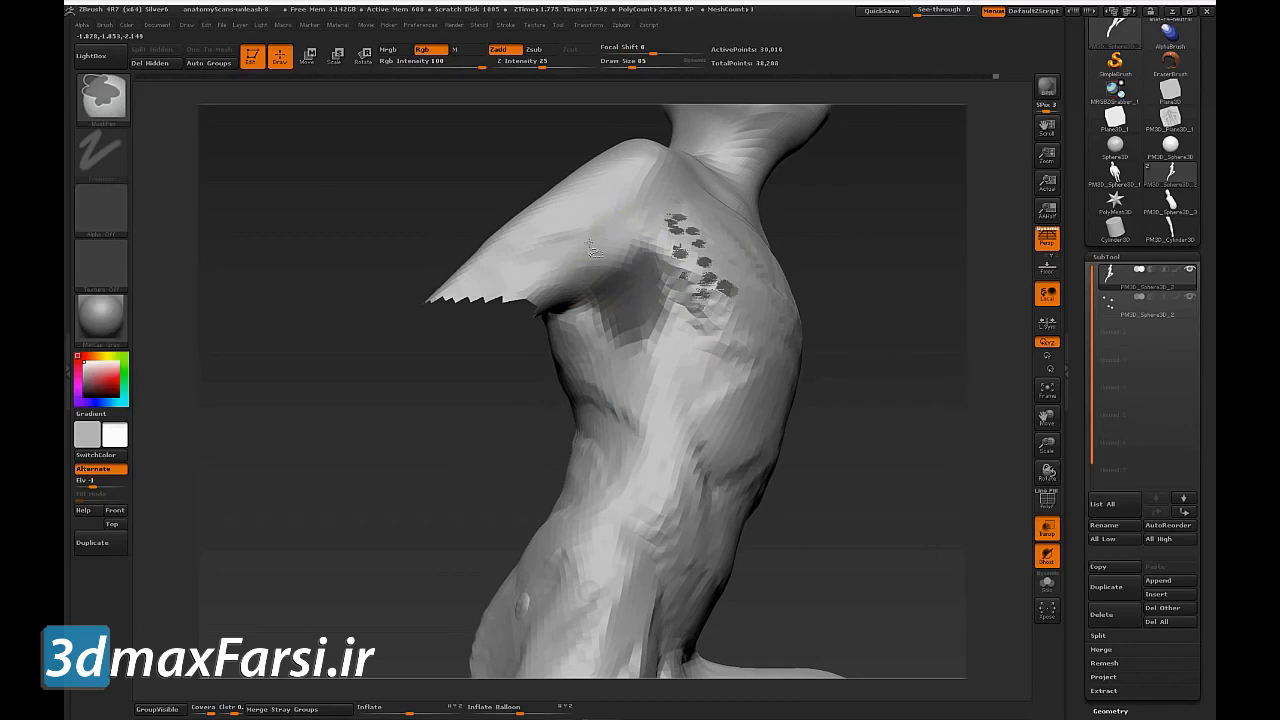
left_click(912, 322, "ctrl")
Step: Deepen the armpit hollow by pushing it up under the shoulder with the Move brush at size 149
key("b")
key("m")
key("v")
key("bracketright")
key("bracketright")
key("bracketright")
key("bracketright")
left_click_drag(925, 308, 868, 314)
left_click_drag(634, 294, 656, 242)
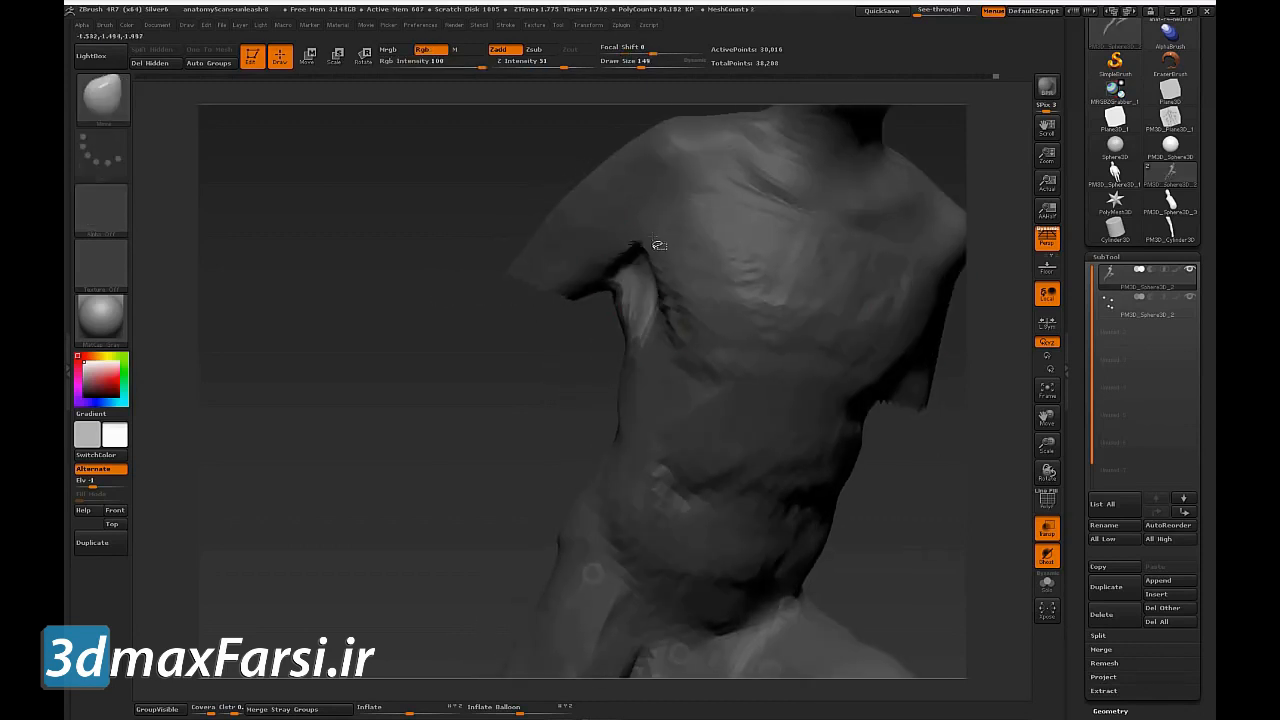
mouse_move(549, 387)
left_mouse_down()
mouse_move(569, 396)
mouse_move(583, 332)
mouse_move(598, 322)
left_mouse_up()
Step: Refine the armpit shape with the Move brush reduced to size 95
key("s")
mouse_move(650, 268)
left_mouse_down()
mouse_move(637, 266)
mouse_move(641, 293)
left_mouse_up()
key("s")
left_click_drag(637, 283, 631, 287)
mouse_move(824, 230)
left_mouse_down()
mouse_move(846, 280)
mouse_move(801, 297)
left_mouse_up()
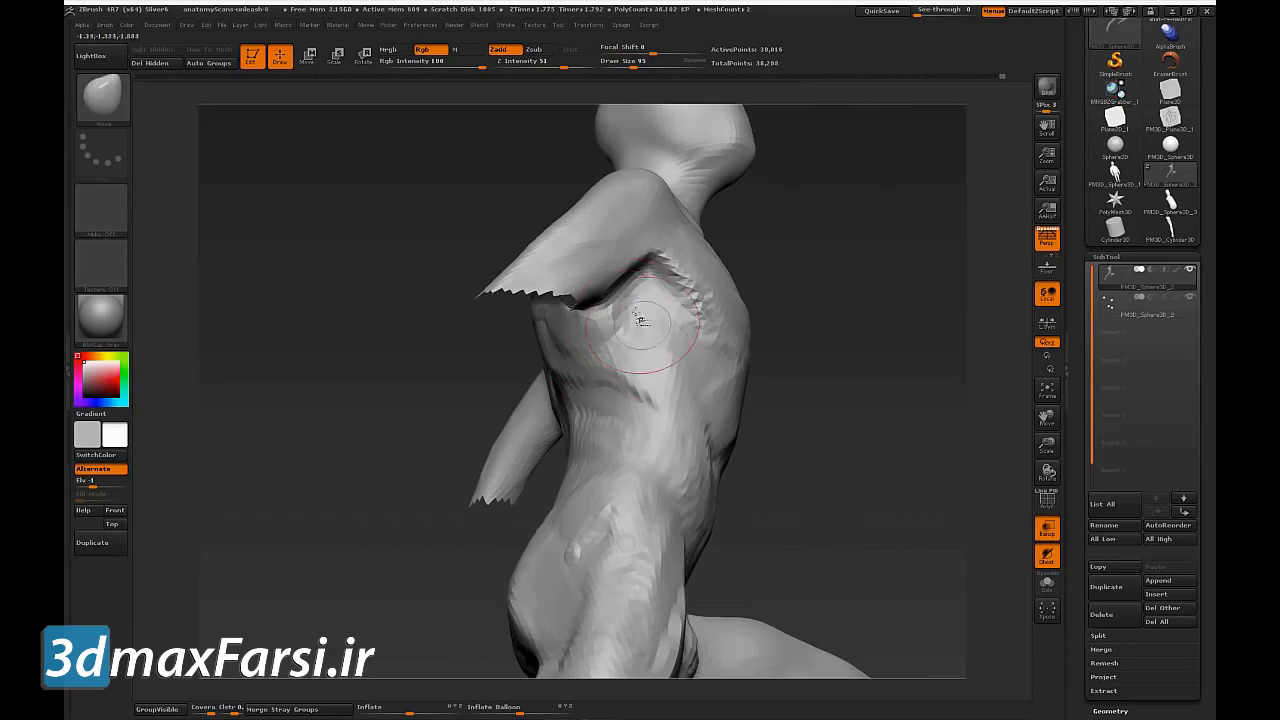
Step: Flatten the side of the torso below the armpit with the TrimDynamic brush, and reduce the brush to size 62
key("b")
key("t")
key("d")
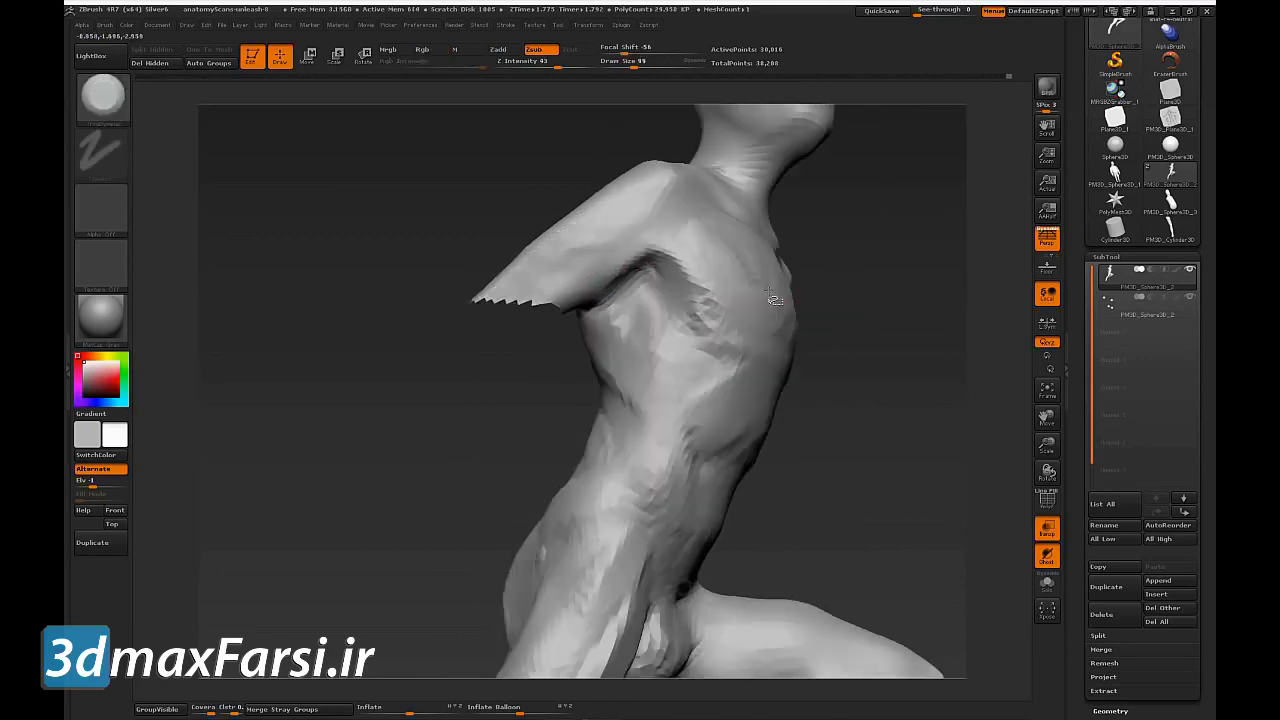
right_click_drag(768, 290, 669, 295)
left_click_drag(626, 312, 629, 316)
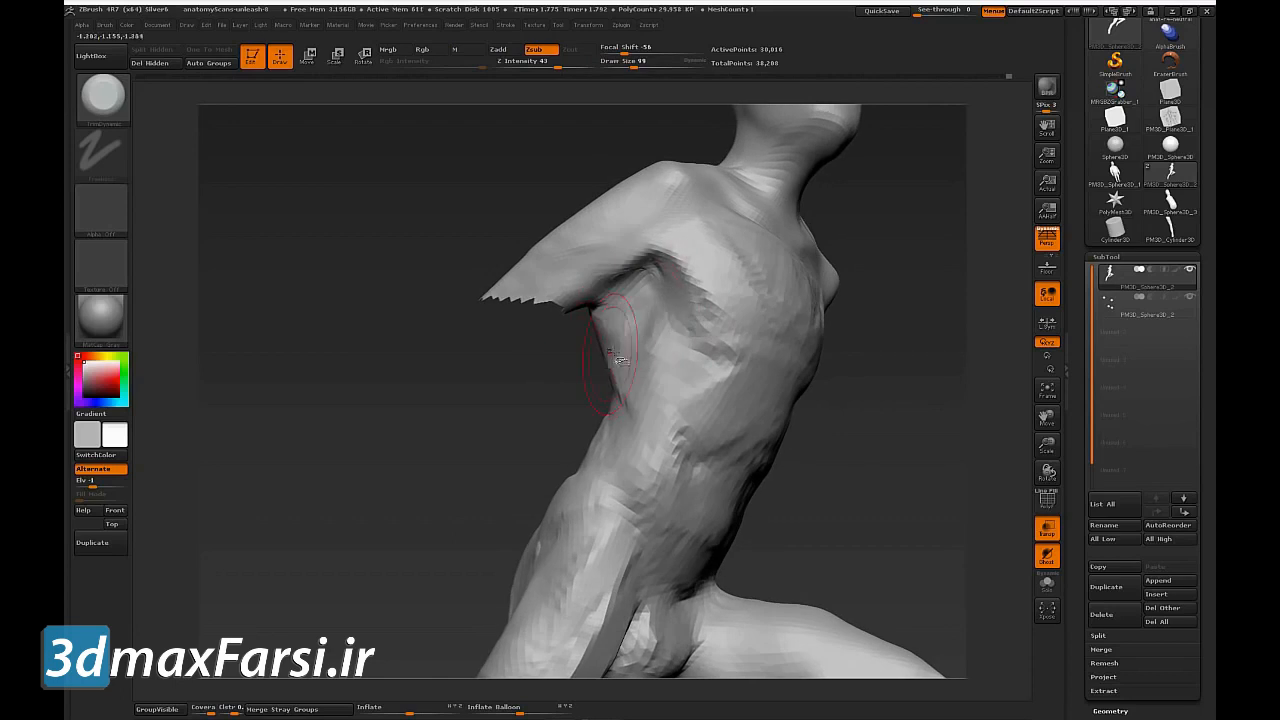
key("s")
key("ctrl")
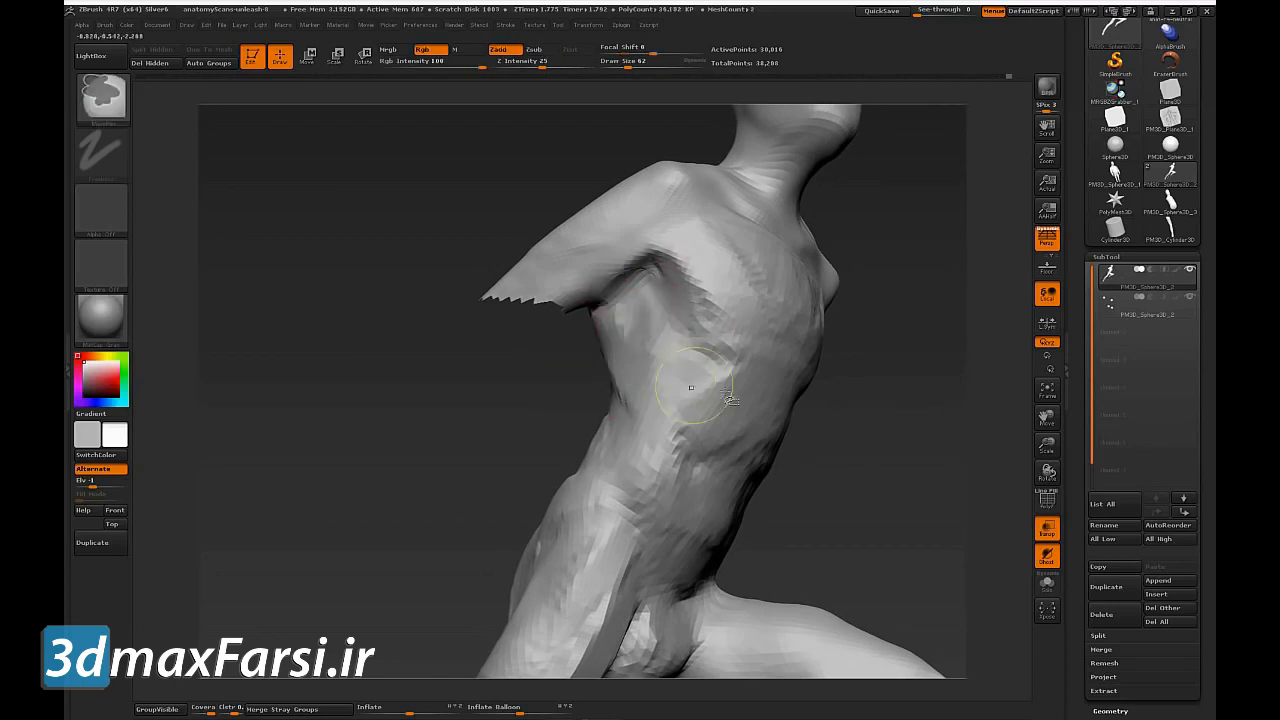
Step: Build up the armpit edge, outer chest and front of the shoulder with the clay brush, enlarging it to size 74
key("b")
key("c")
key("b")
left_click_drag(534, 457, 582, 452)
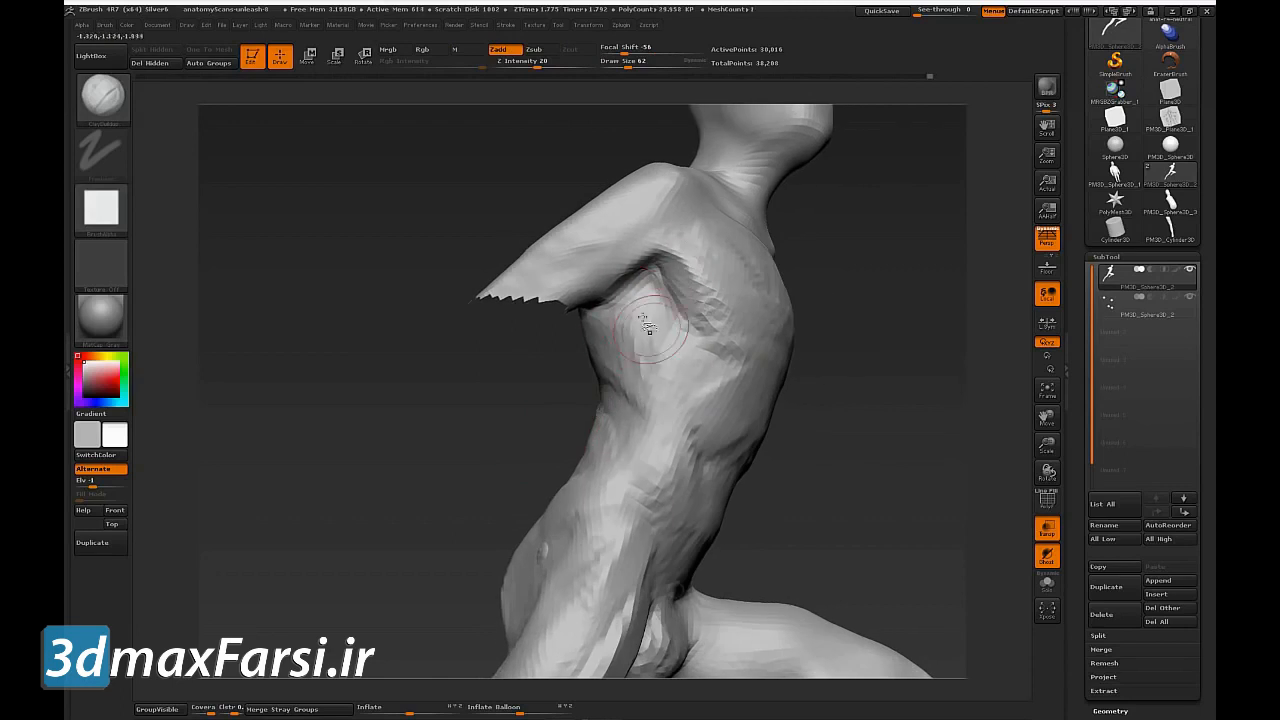
mouse_move(666, 302)
left_mouse_down()
mouse_move(602, 284)
mouse_move(657, 248)
mouse_move(659, 210)
left_mouse_up()
key("s")
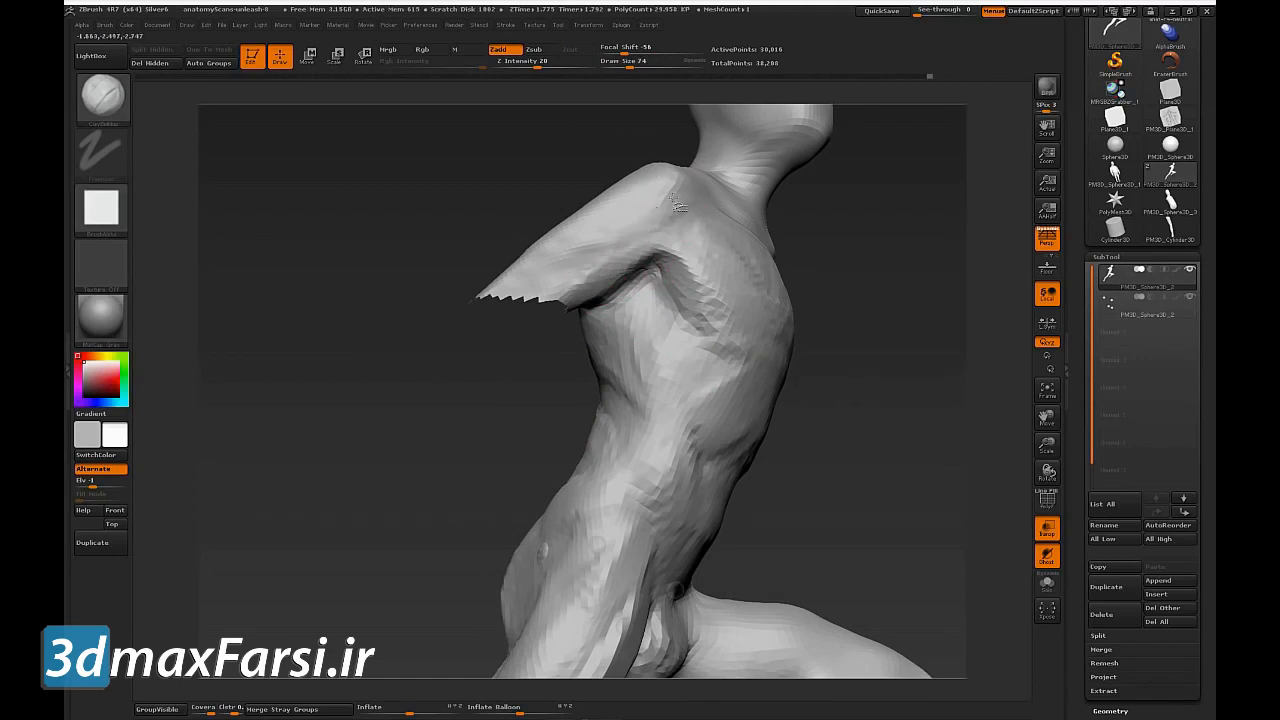
mouse_move(826, 206)
left_mouse_down()
mouse_move(894, 280)
mouse_move(663, 294)
mouse_move(611, 239)
mouse_move(591, 274)
left_mouse_up()
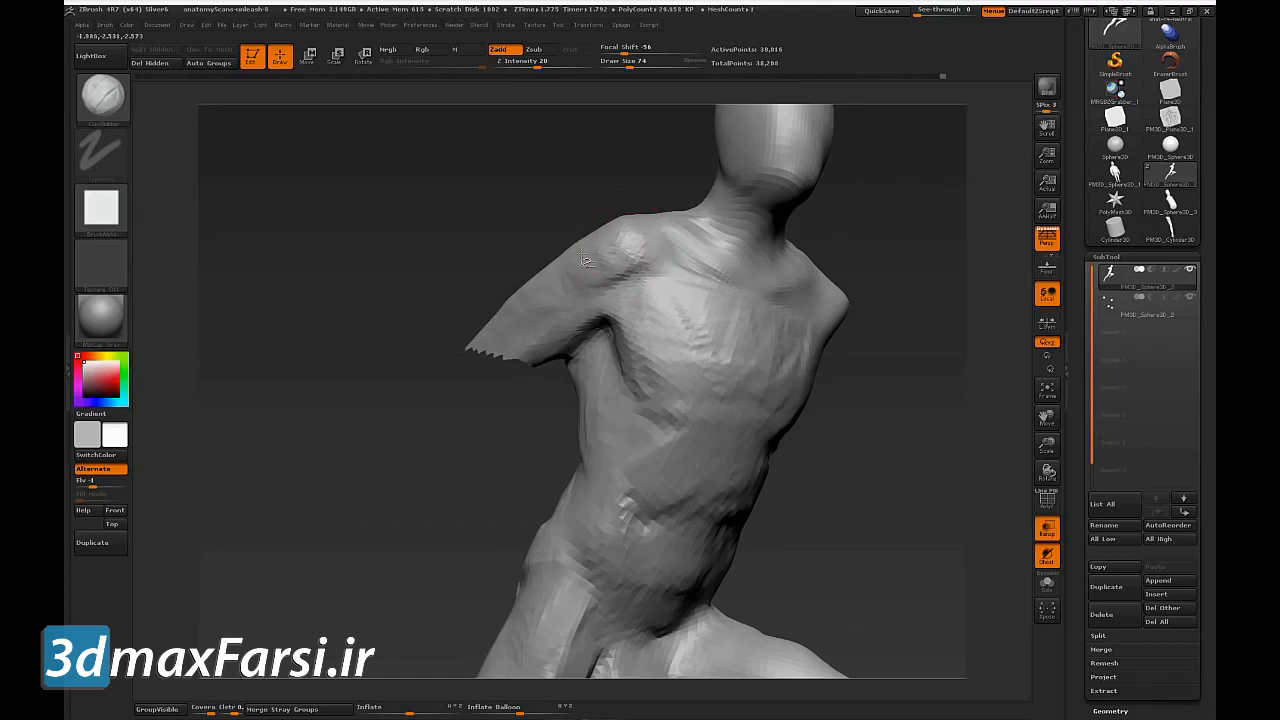
mouse_move(912, 347)
left_mouse_down()
mouse_move(934, 360)
mouse_move(909, 374)
mouse_move(894, 360)
mouse_move(838, 407)
left_mouse_up()
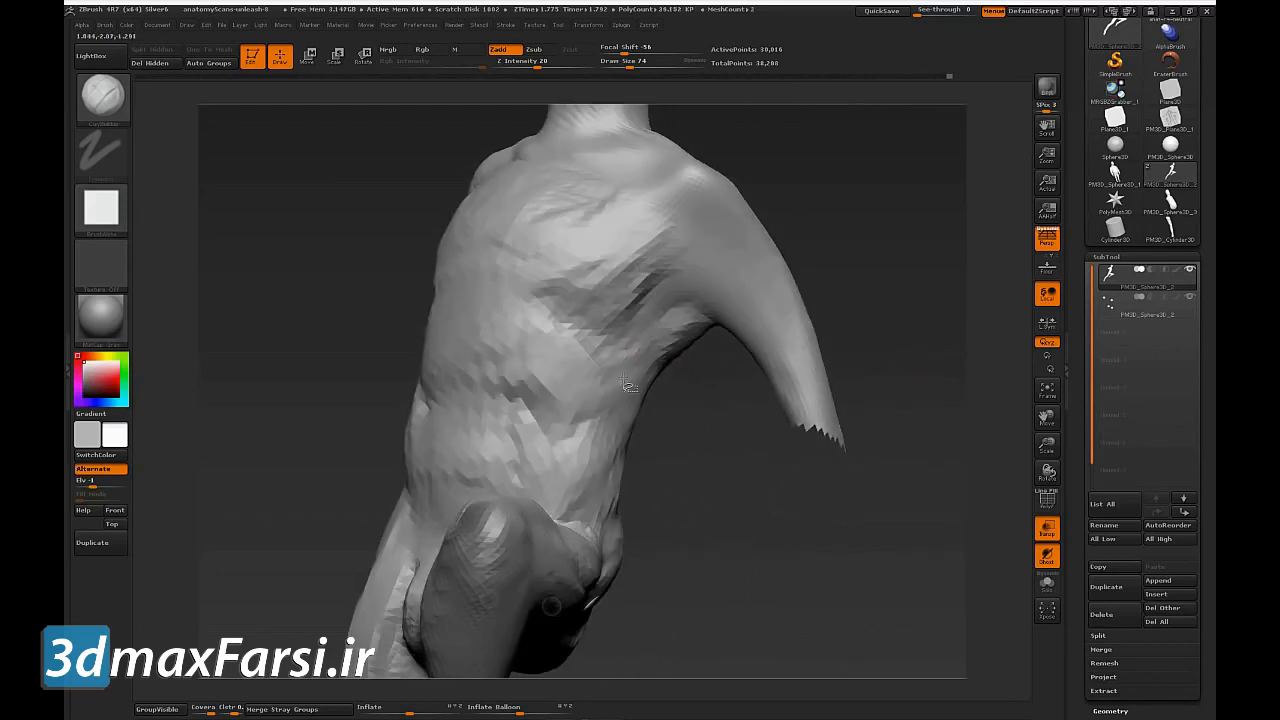
Step: Mask the armpit on the other side of the figure, soften the mask and invert it
key("s")
left_click_drag(686, 289, 673, 290)
left_click_drag(678, 293, 697, 292, "ctrl")
left_click(694, 254, "ctrl")
left_click(863, 289, "ctrl")
Step: Push the second armpit up into a hollow with the Move brush at size 127
key("s")
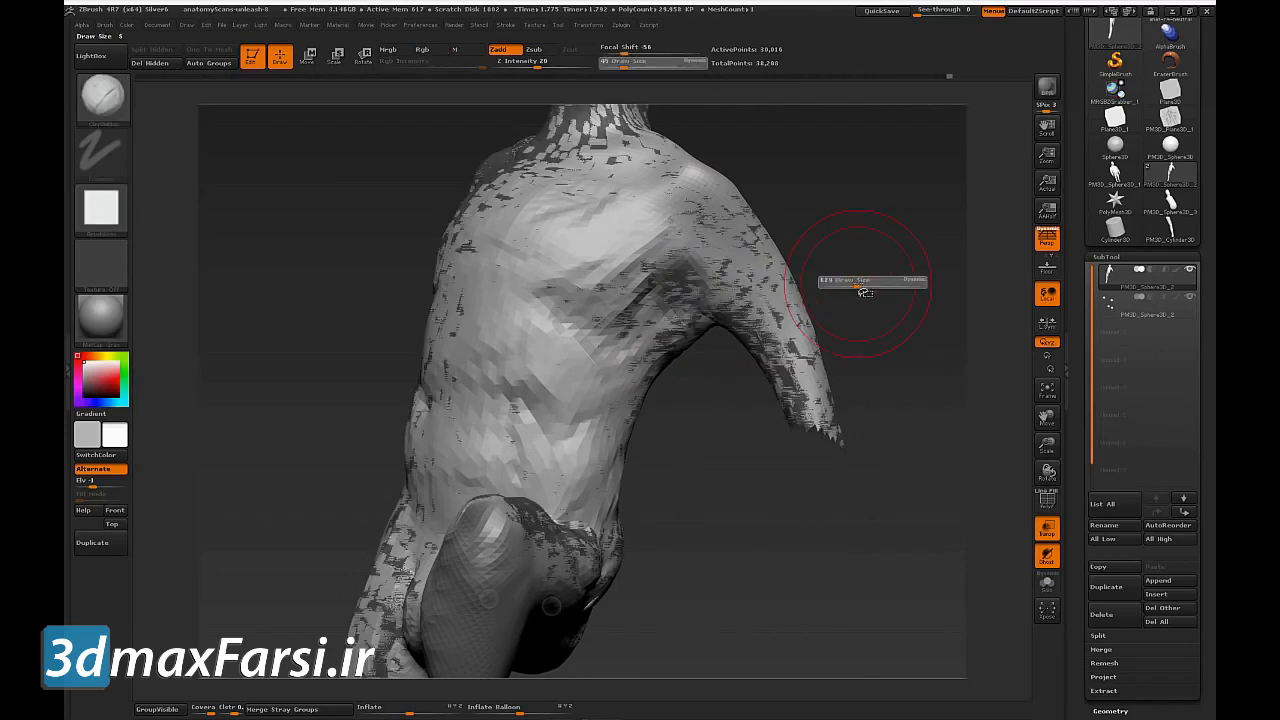
left_click_drag(859, 287, 861, 288)
key("b")
key("m")
key("v")
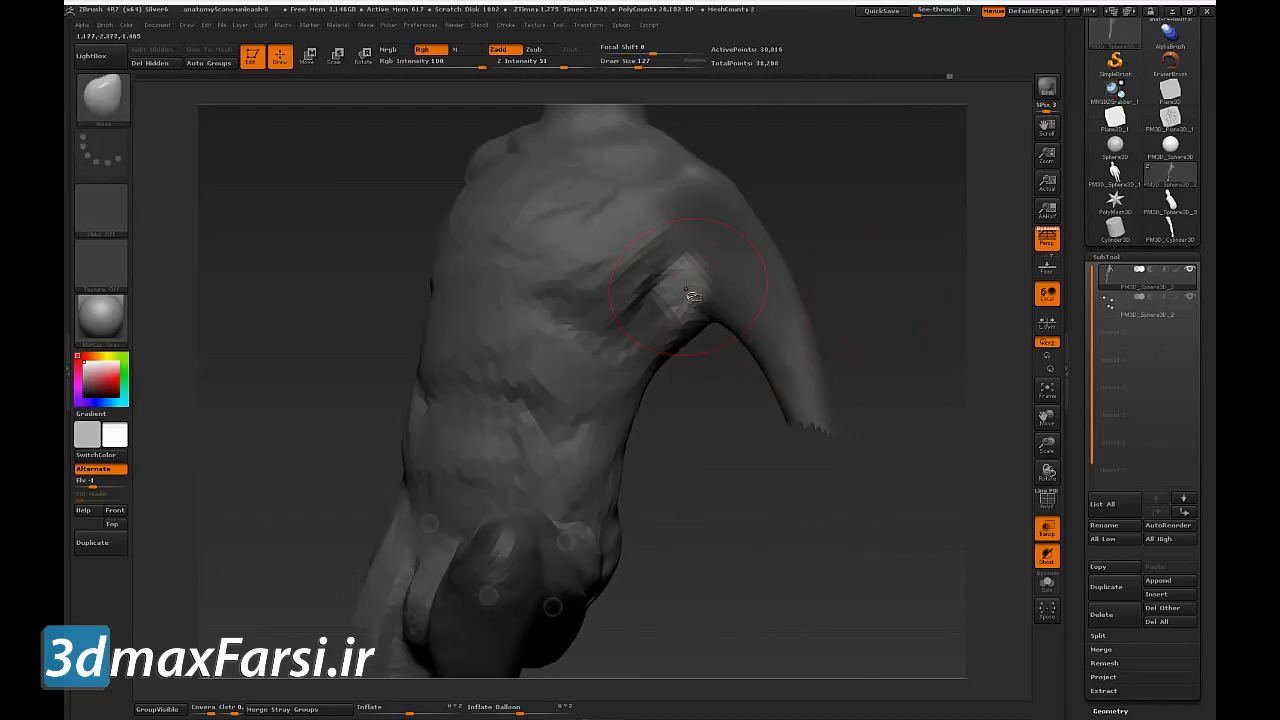
left_click_drag(687, 289, 689, 262)
left_click_drag(832, 254, 757, 263)
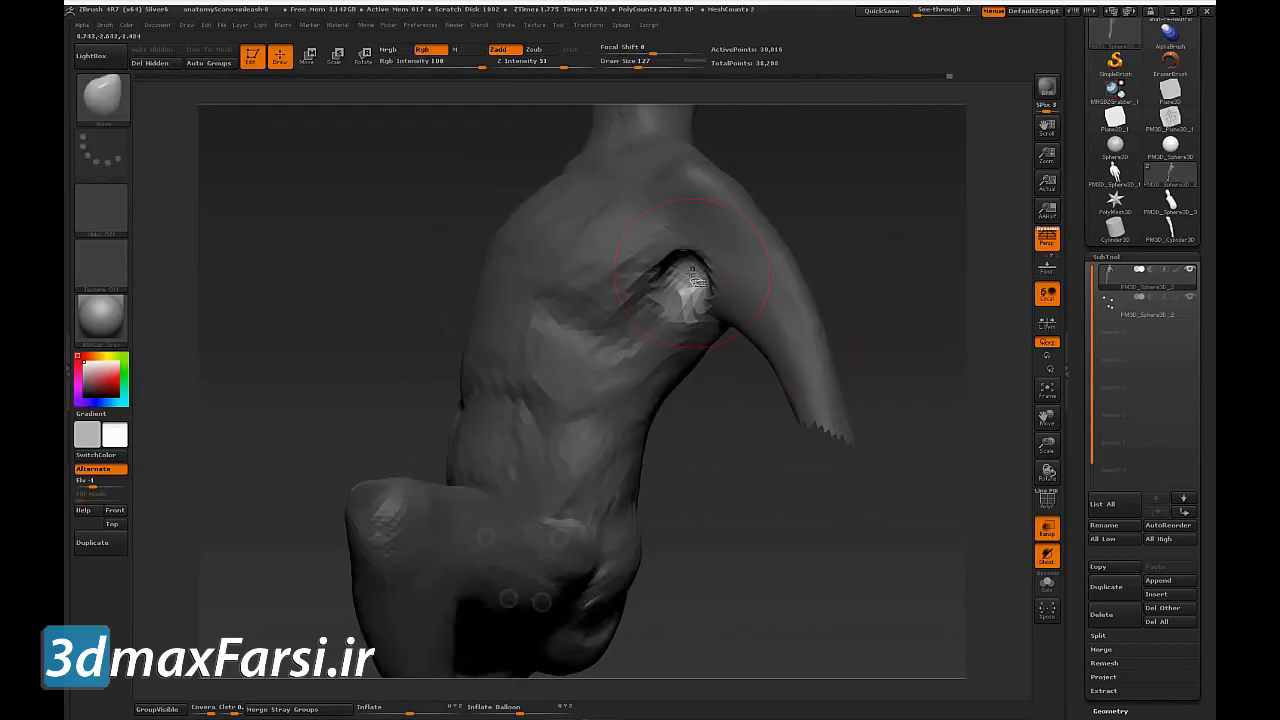
mouse_move(843, 291)
left_mouse_down()
mouse_move(857, 251)
mouse_move(878, 316)
left_mouse_up()
Step: Build up the muscle edges around the second armpit with the clay brush at size 74
key("s")
left_click(685, 299)
key("b")
key("c")
key("b")
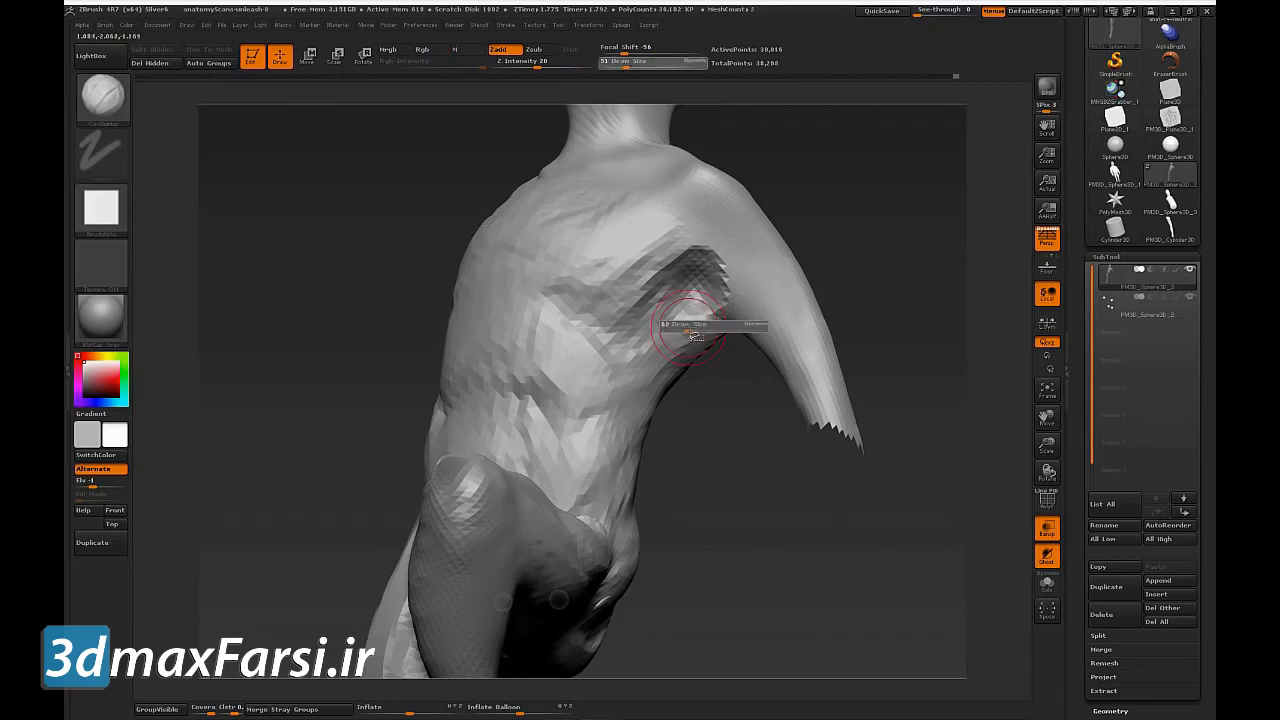
left_click_drag(694, 335, 724, 326)
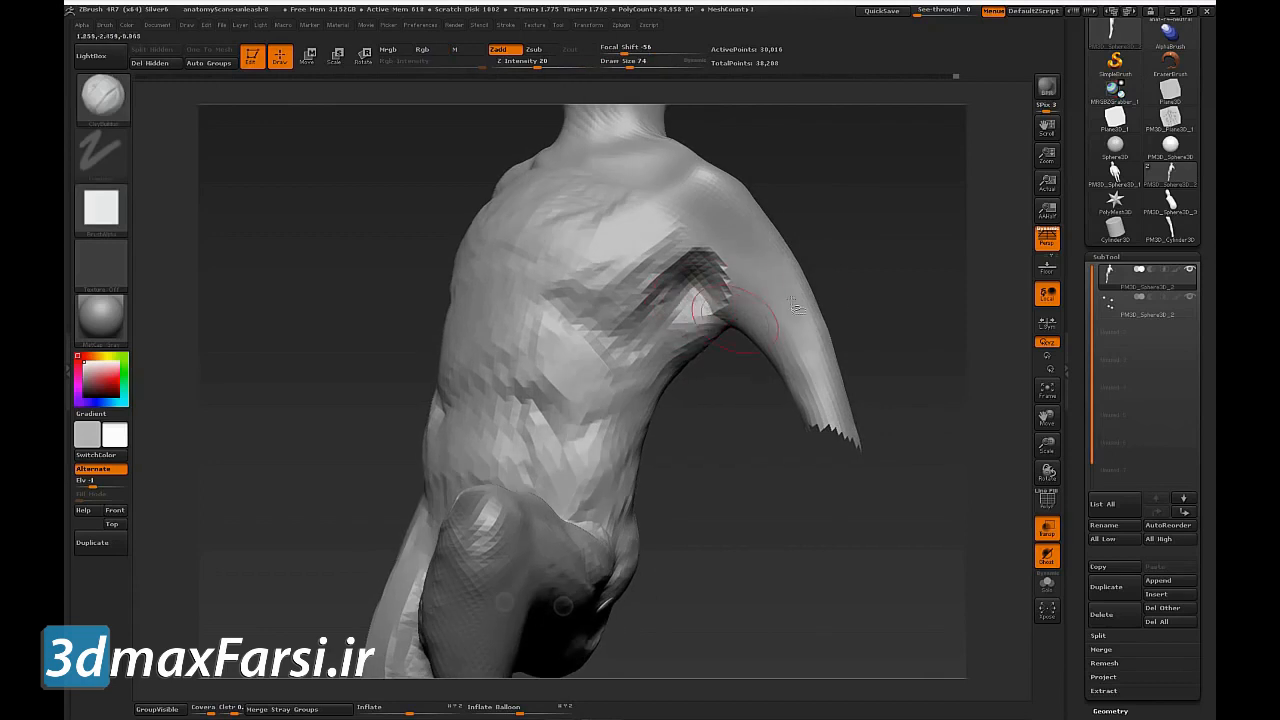
right_click_drag(728, 322, 687, 328)
left_click_drag(688, 262, 636, 288)
left_click_drag(838, 257, 798, 256)
Step: Enlarge the clay brush to size 103 and add the shoulder muscle and upper arm masses
key("s")
mouse_move(745, 241)
left_mouse_down()
mouse_move(696, 204)
mouse_move(728, 232)
left_mouse_up()
mouse_move(677, 188)
left_mouse_down()
mouse_move(706, 216)
mouse_move(677, 192)
mouse_move(706, 196)
mouse_move(735, 238)
left_mouse_up()
mouse_move(837, 277)
left_mouse_down()
mouse_move(735, 288)
mouse_move(784, 346)
left_mouse_up()
left_click_drag(730, 276, 780, 348)
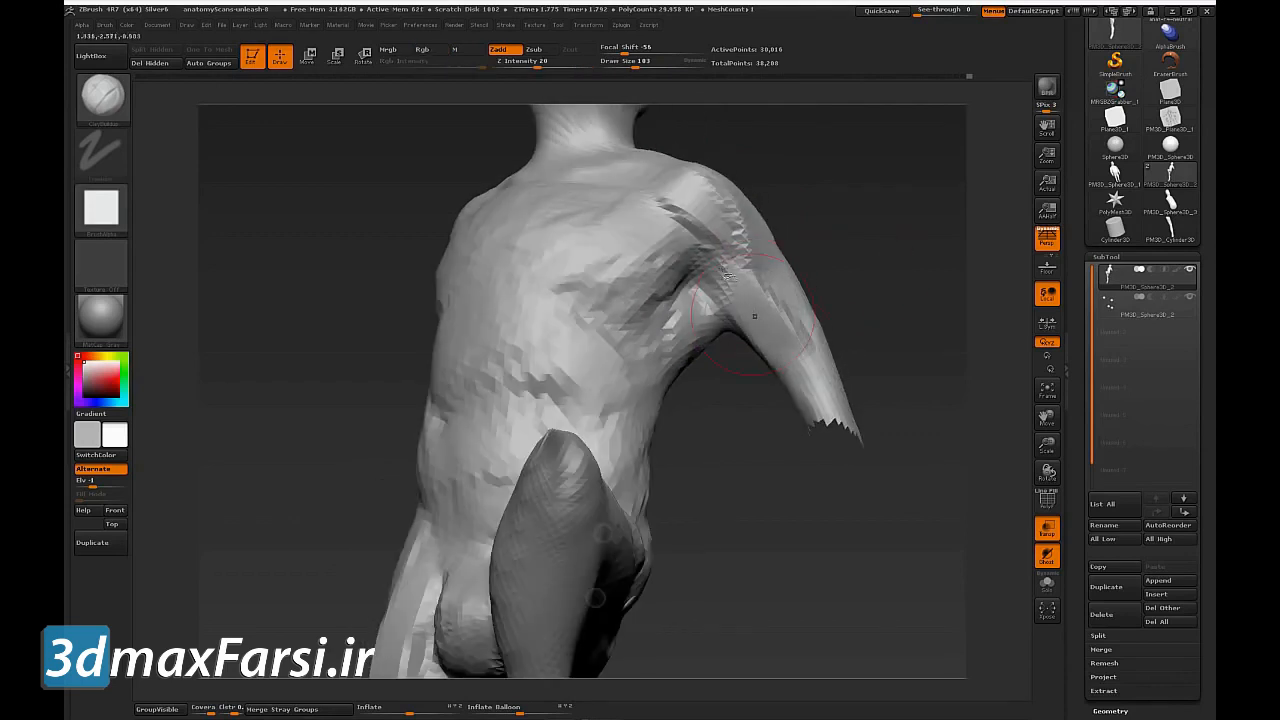
left_click_drag(739, 290, 799, 356)
Step: Mark the shoulder muscle and upper arm contours with annotation lines and examine the arm from behind
mouse_move(908, 367)
left_mouse_down()
mouse_move(871, 397)
mouse_move(903, 391)
mouse_move(940, 354)
mouse_move(710, 356)
mouse_move(757, 418)
left_mouse_up()
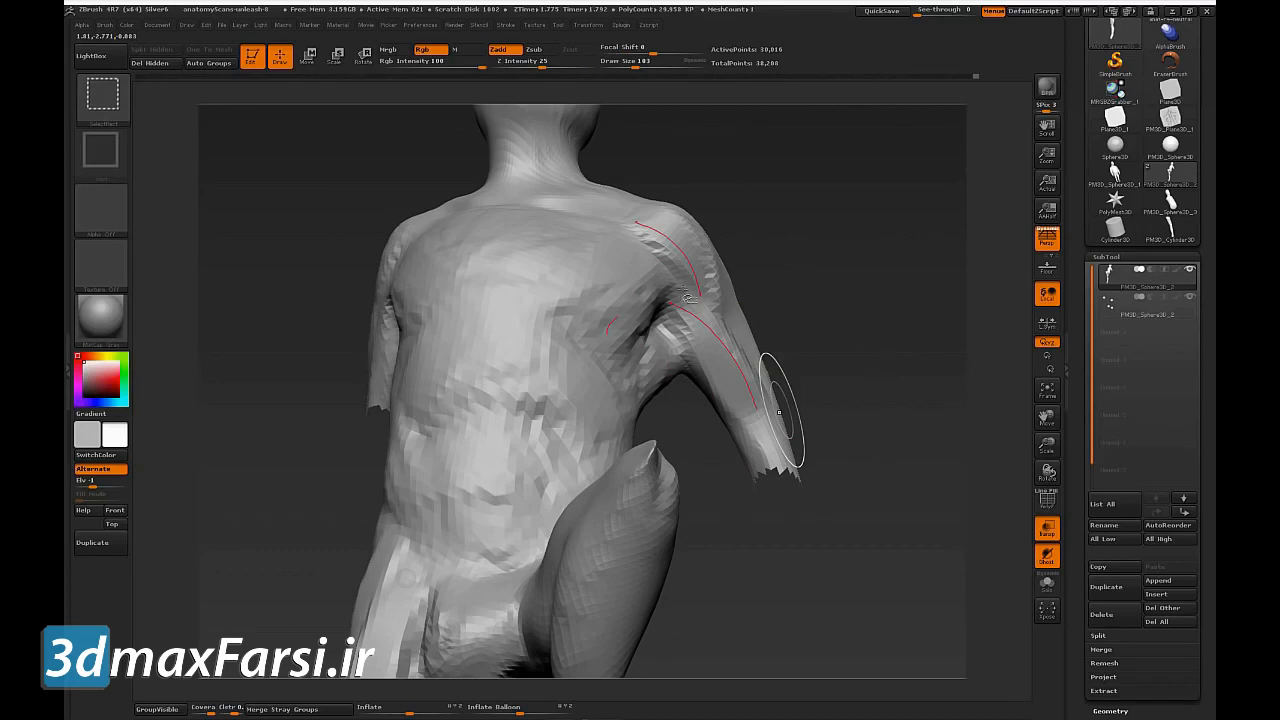
mouse_move(861, 375)
left_mouse_down()
mouse_move(886, 420)
mouse_move(866, 366)
mouse_move(733, 397)
left_mouse_up()
left_click_drag(578, 407, 655, 378)
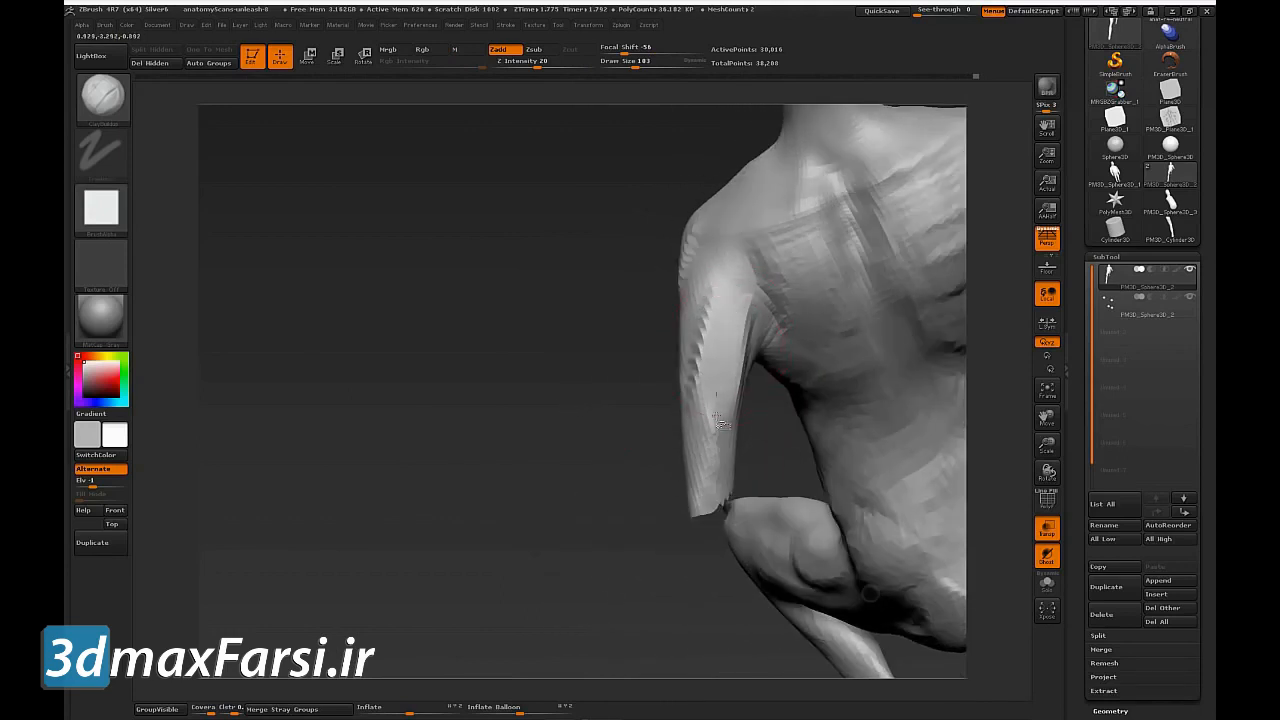
mouse_move(599, 398)
left_mouse_down()
mouse_move(597, 420)
mouse_move(685, 245)
left_mouse_up()
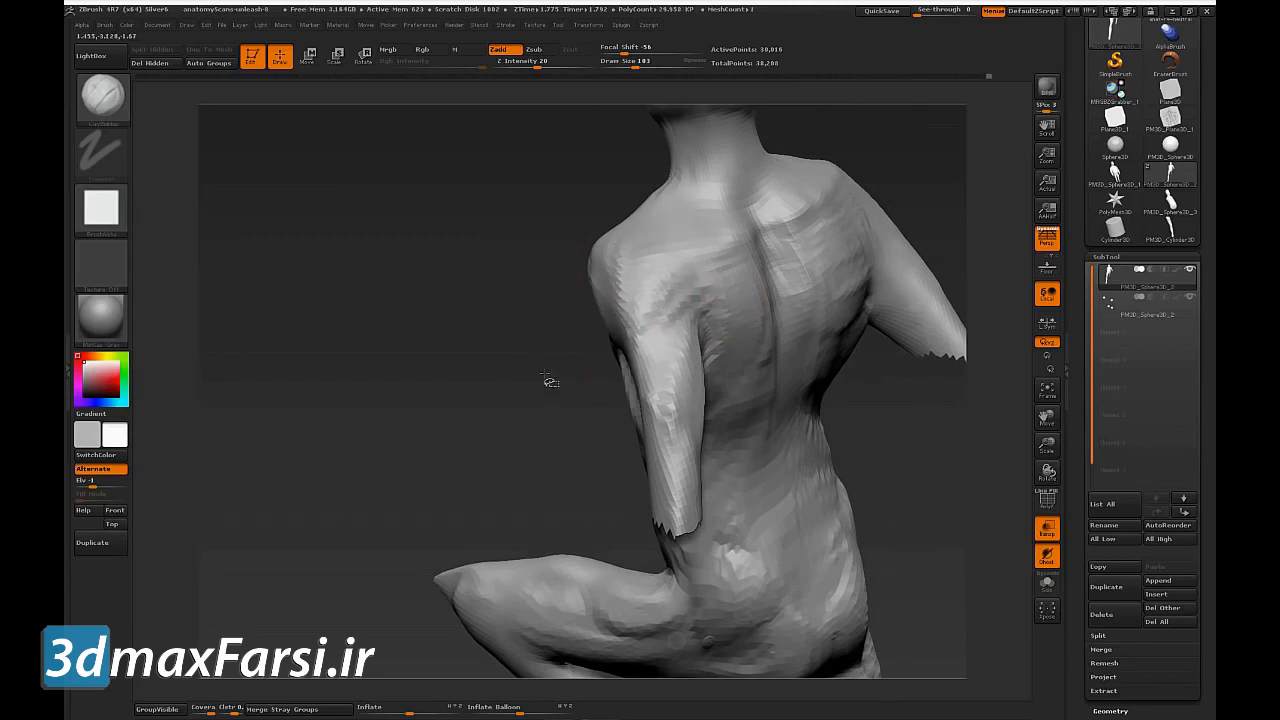
Step: Build up the back of the shoulder and the rear of the upper arm with clay
left_click_drag(529, 376, 602, 362)
left_click_drag(643, 290, 685, 335)
left_click_drag(779, 303, 698, 326)
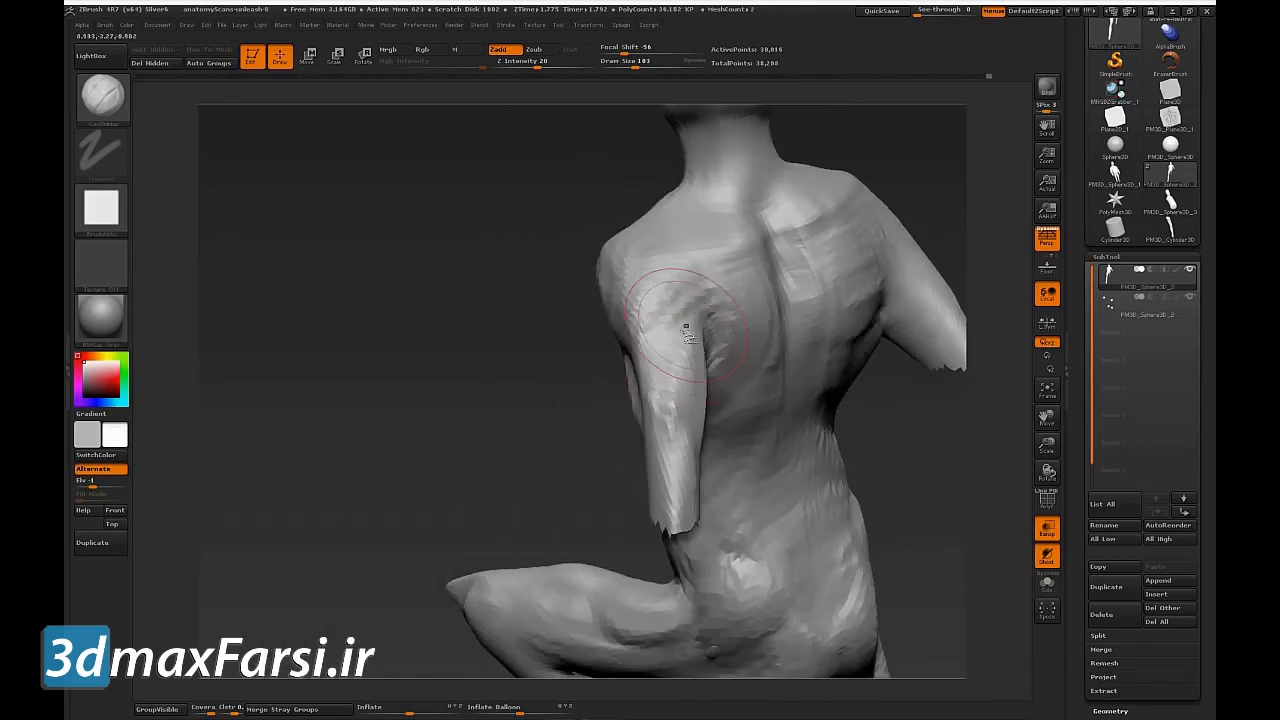
left_click_drag(545, 466, 517, 451)
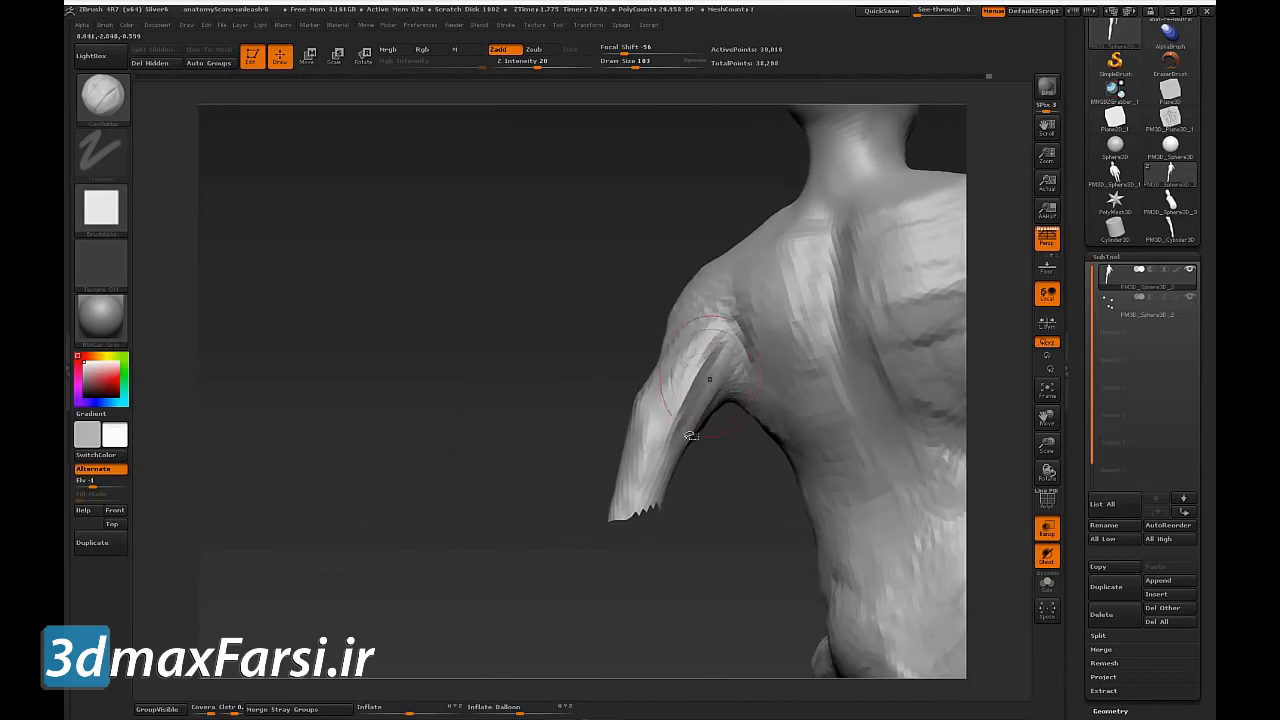
Step: Show the whole figure again and bring the neck, shoulders and chest into close view
left_click(727, 505, "ctrl+shift")
mouse_move(724, 512)
left_mouse_down()
mouse_move(630, 487)
mouse_move(834, 457)
mouse_move(935, 458)
mouse_move(911, 415)
mouse_move(923, 372)
mouse_move(938, 412)
left_mouse_up()
mouse_move(653, 366)
left_mouse_down()
mouse_move(766, 331)
mouse_move(723, 351)
mouse_move(788, 376)
left_mouse_up()
mouse_move(562, 328)
left_mouse_down()
mouse_move(548, 333)
mouse_move(570, 296)
mouse_move(572, 346)
mouse_move(794, 363)
mouse_move(789, 334)
mouse_move(727, 340)
left_mouse_up()
mouse_move(752, 383)
left_mouse_down()
mouse_move(857, 291)
mouse_move(752, 363)
left_mouse_up()
left_click_drag(765, 376, 668, 420)
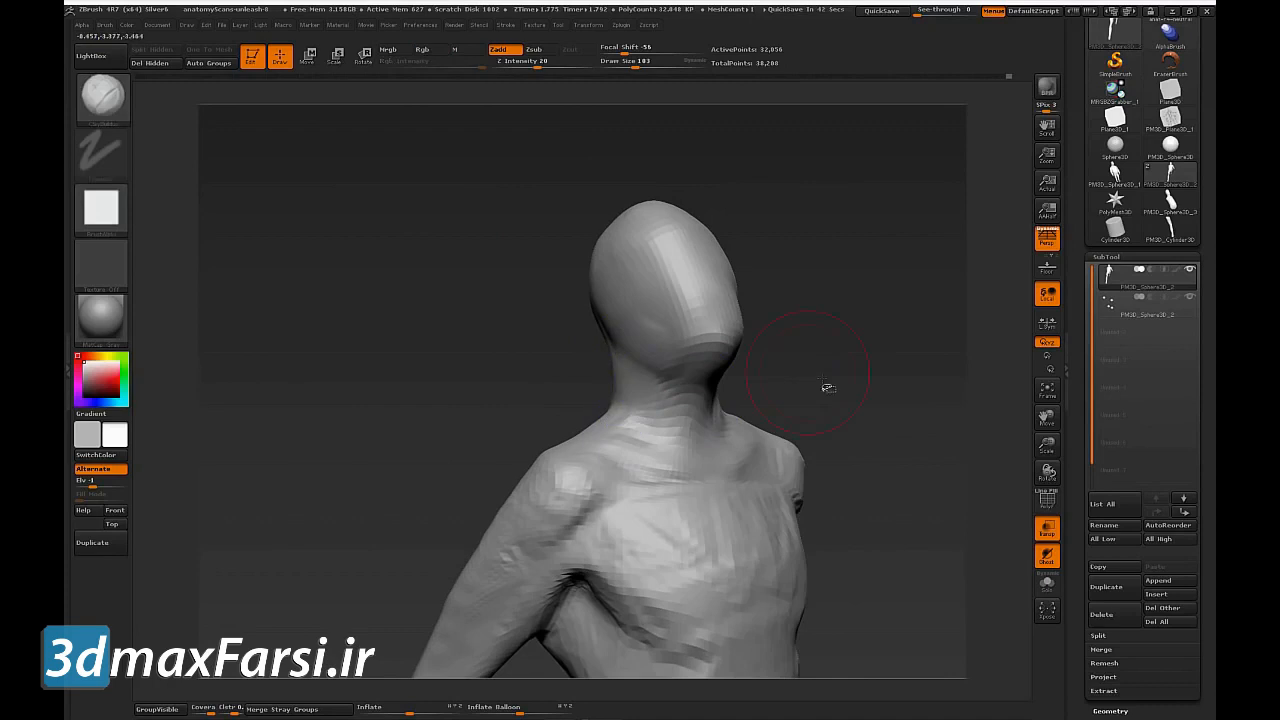
Step: Build up the neck, collarbones and upper chest with clay, enlarging the brush to size 140
left_click_drag(826, 383, 716, 407)
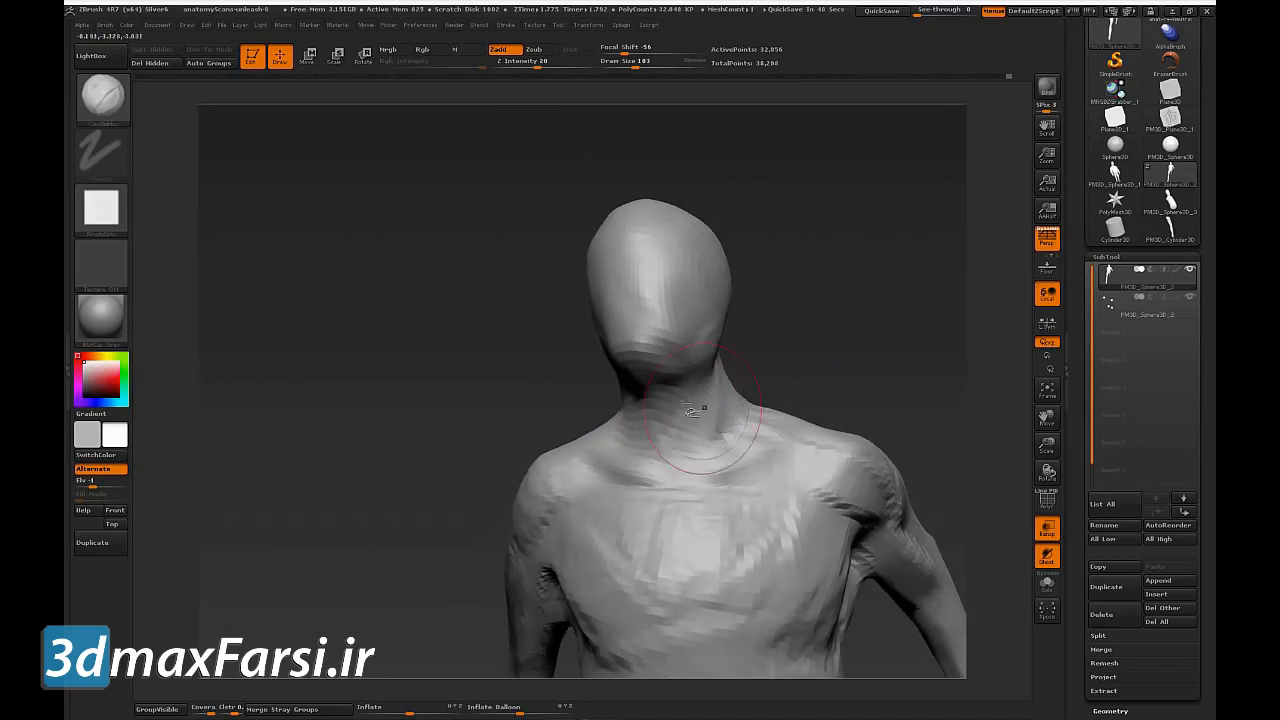
left_click_drag(878, 410, 800, 425)
left_click_drag(775, 465, 700, 475)
key("]")
mouse_move(922, 358)
left_mouse_down("alt")
mouse_move(870, 302)
mouse_move(714, 428)
mouse_move(592, 421)
mouse_move(740, 436)
left_mouse_up("alt")
left_click_drag(620, 495, 720, 492)
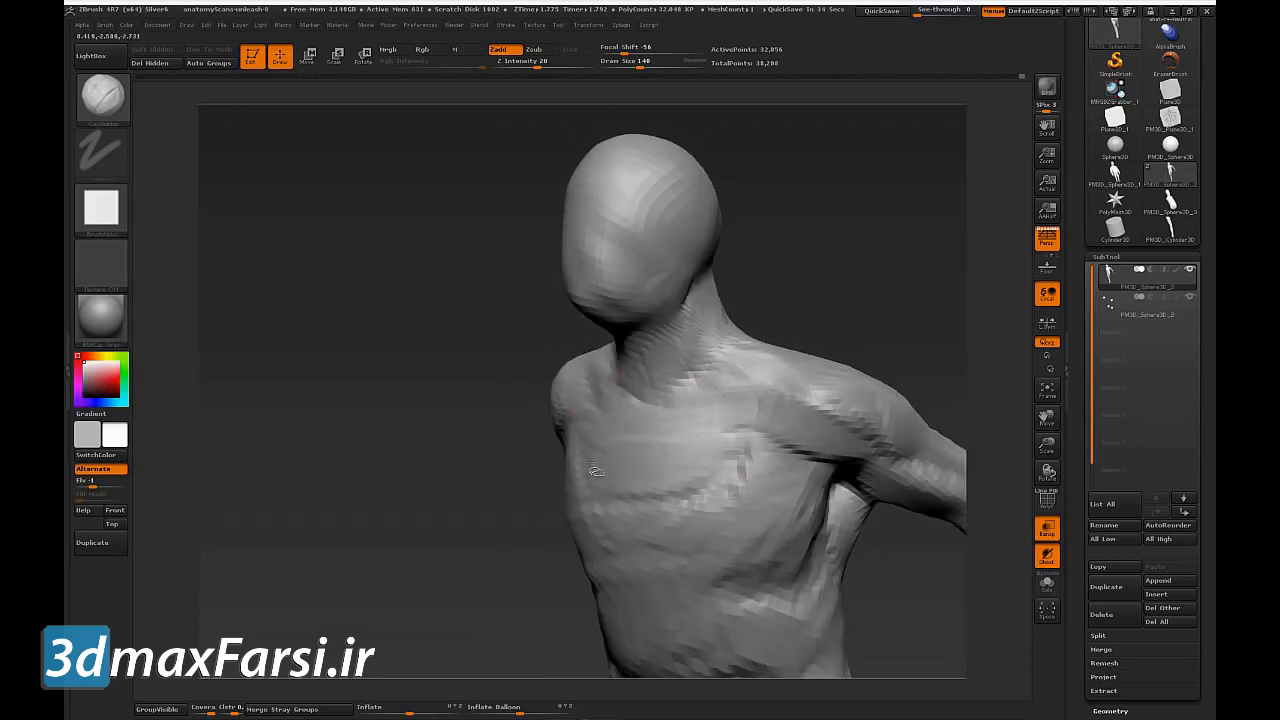
mouse_move(800, 325)
left_mouse_down()
mouse_move(834, 323)
mouse_move(860, 360)
mouse_move(737, 375)
left_mouse_up()
left_click_drag(858, 330, 868, 440)
left_click_drag(606, 180, 631, 278)
mouse_move(524, 342)
left_mouse_down()
mouse_move(506, 368)
mouse_move(489, 350)
mouse_move(502, 342)
mouse_move(522, 368)
mouse_move(537, 346)
left_mouse_up()
left_click_drag(782, 236, 803, 280)
mouse_move(924, 344)
left_mouse_down()
mouse_move(917, 241)
mouse_move(937, 343)
mouse_move(887, 329)
mouse_move(866, 400)
mouse_move(886, 397)
left_mouse_up()
Step: Hide the figure's lower arms to expose the hips and legs
key("ctrl+shift")
left_click_drag(289, 278, 400, 450, "ctrl+alt+shift")
left_click_drag(349, 251, 452, 356, "ctrl+alt+shift")
left_click_drag(806, 446, 816, 446)
mouse_move(846, 394)
left_mouse_down("ctrl+shift")
mouse_move(690, 566)
mouse_move(653, 487)
mouse_move(634, 549)
mouse_move(634, 518)
mouse_move(808, 503)
mouse_move(826, 486)
mouse_move(840, 520)
mouse_move(871, 511)
mouse_move(891, 429)
mouse_move(871, 437)
mouse_move(876, 412)
mouse_move(837, 414)
left_mouse_up("ctrl+shift")
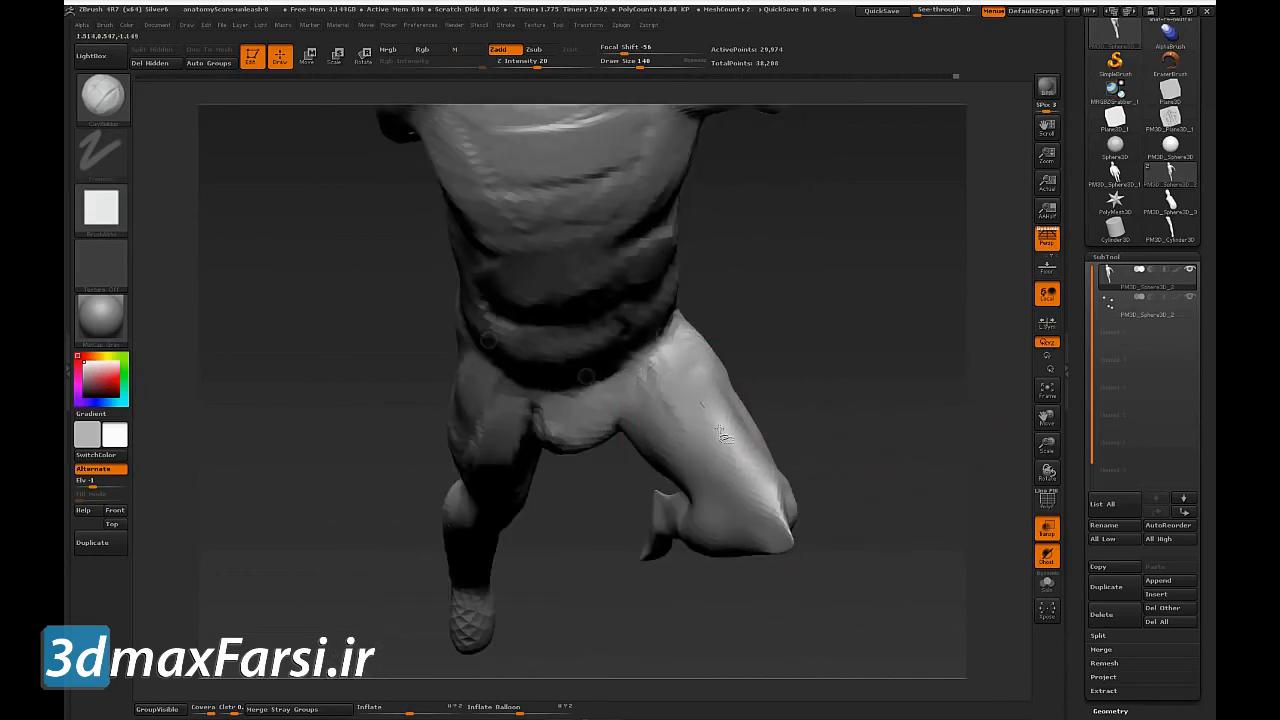
Step: Shape the bent knee of the raised leg with clay, reducing the brush to size 103 and to 74
left_click_drag(845, 543, 803, 520)
key("s")
left_click(787, 518)
key("shift")
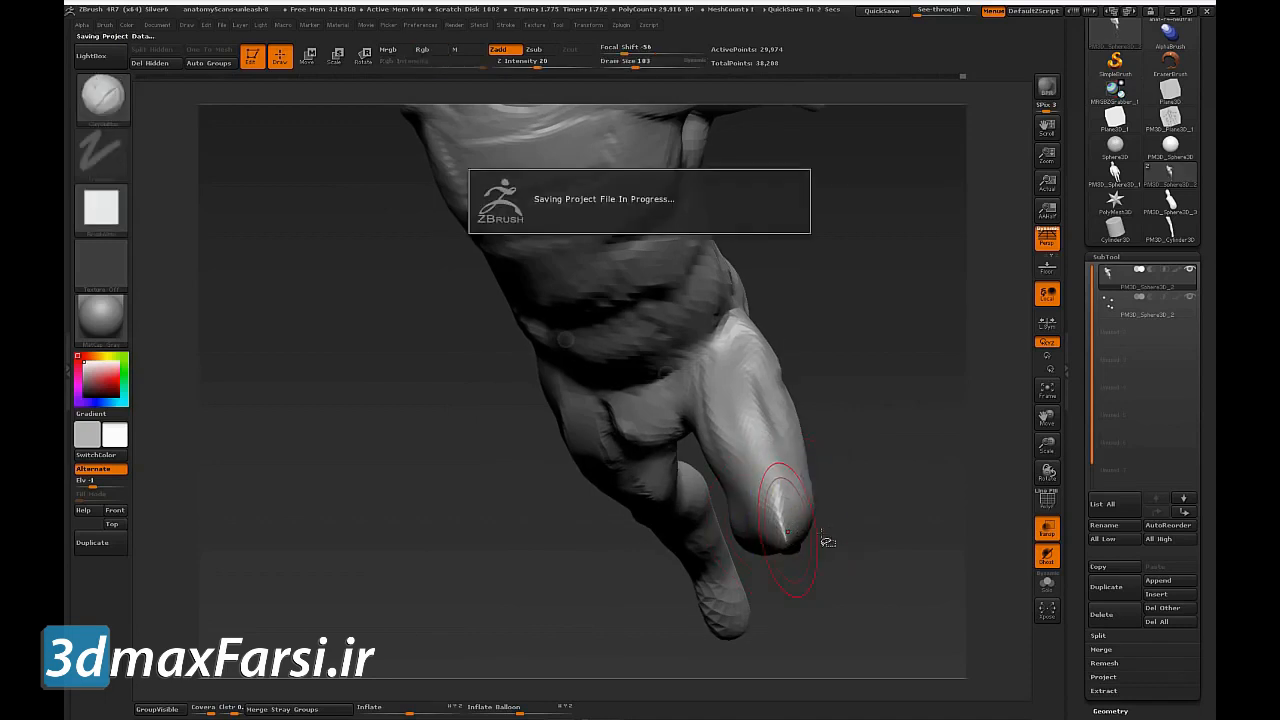
key("s")
mouse_move(827, 535)
left_mouse_down()
mouse_move(853, 540)
mouse_move(814, 518)
mouse_move(844, 533)
left_mouse_up()
key("s")
left_click(835, 514)
key("s")
left_click_drag(815, 530, 799, 530)
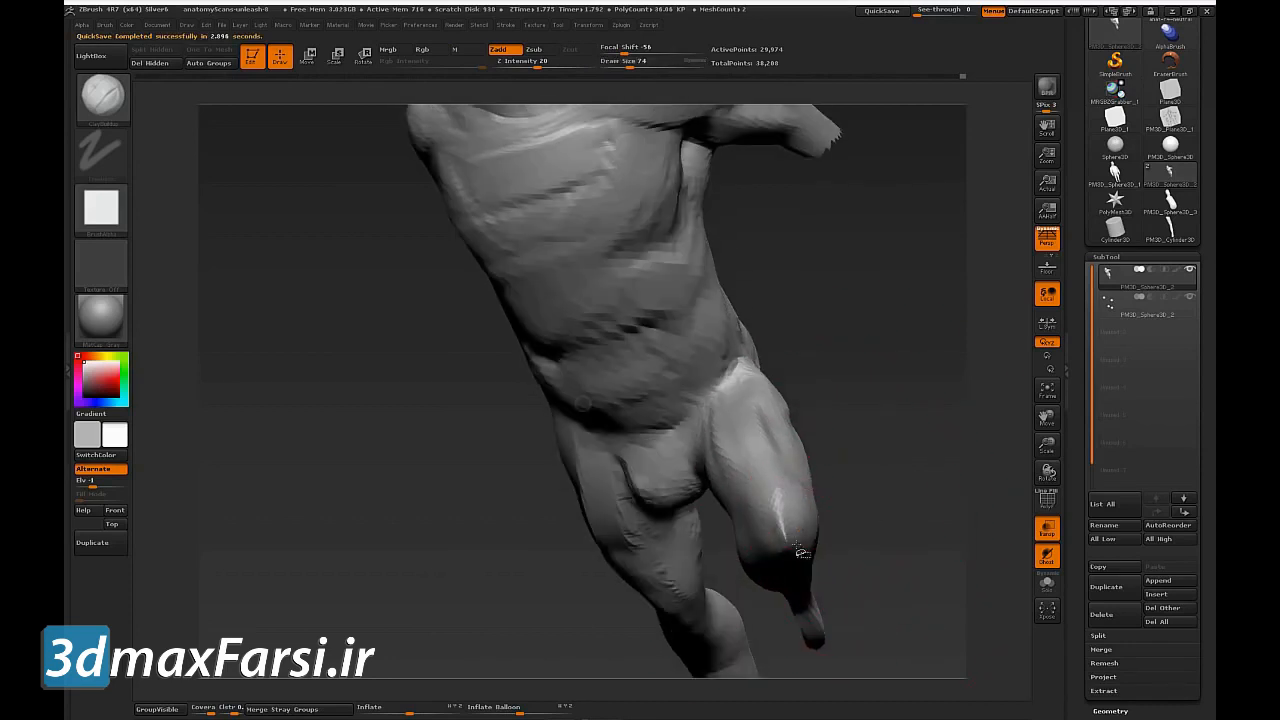
mouse_move(782, 525)
left_mouse_down()
mouse_move(794, 561)
mouse_move(937, 523)
mouse_move(869, 466)
left_mouse_up()
Step: Build up the raised leg below the knee with the clay brush at sizes 99 and 78, and show the whole figure again
key("s")
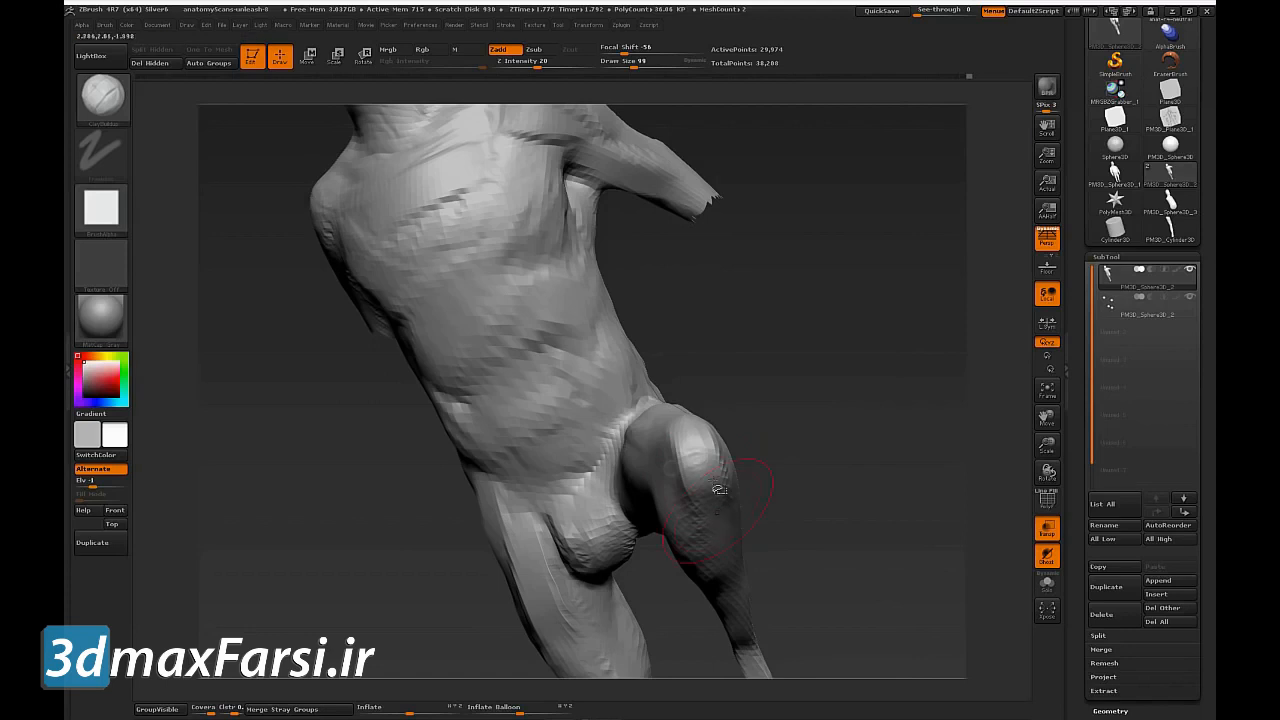
left_click_drag(791, 481, 837, 480)
mouse_move(880, 215)
left_mouse_down()
mouse_move(811, 171)
mouse_move(715, 195)
left_mouse_up()
mouse_move(627, 578)
left_mouse_down()
mouse_move(676, 550)
mouse_move(737, 423)
mouse_move(718, 436)
left_mouse_up()
key("s")
left_click_drag(627, 474, 632, 474)
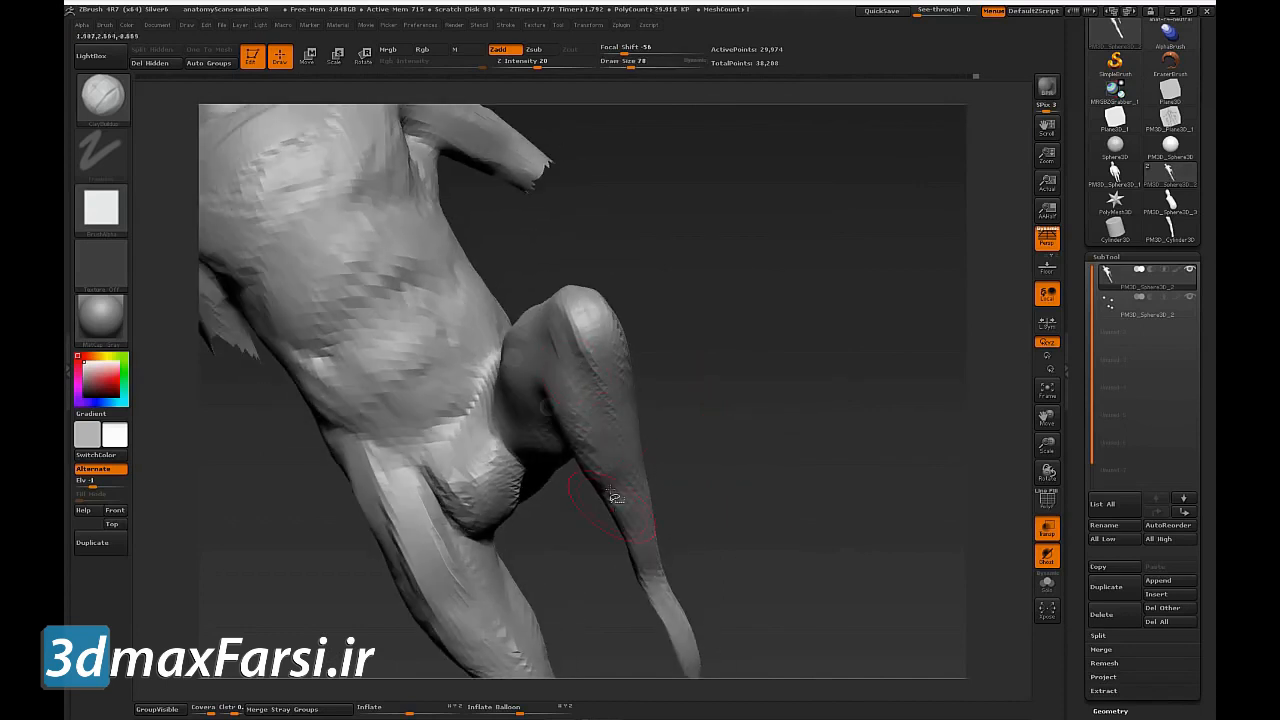
mouse_move(726, 460)
left_mouse_down()
mouse_move(763, 463)
mouse_move(763, 416)
mouse_move(777, 454)
mouse_move(774, 434)
mouse_move(738, 423)
mouse_move(803, 401)
left_mouse_up()
left_click(803, 402, "ctrl+shift")
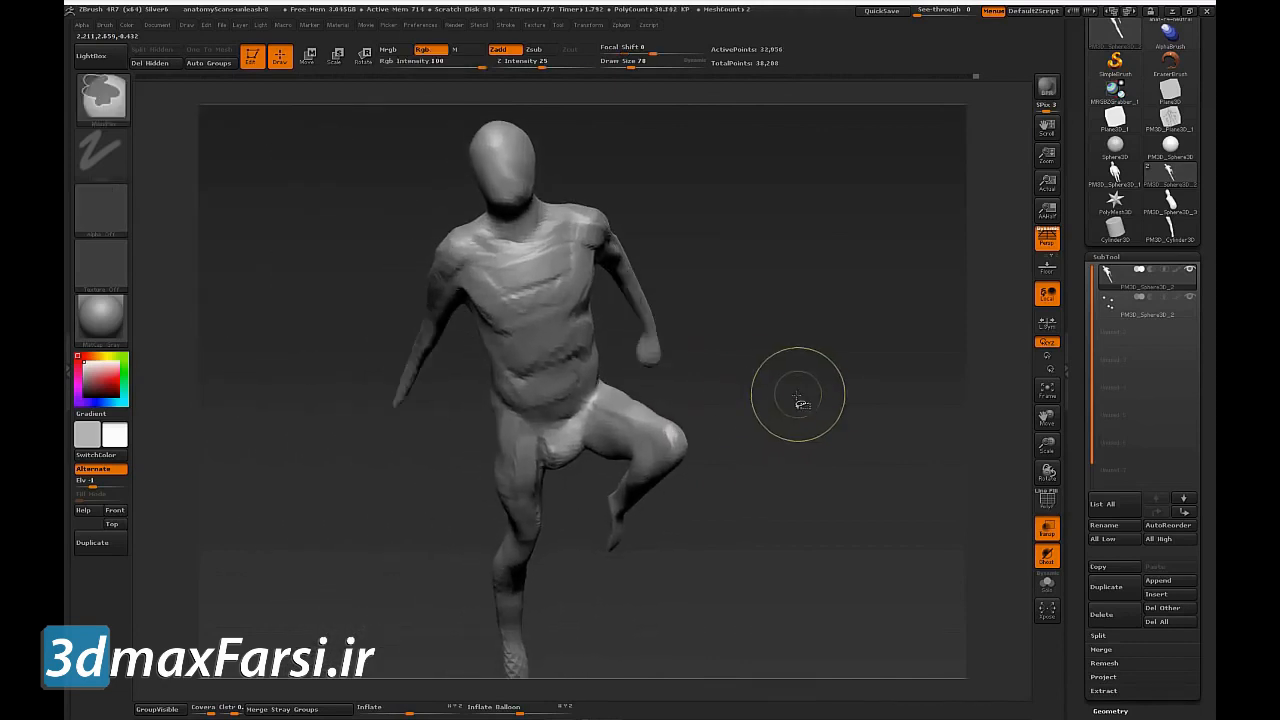
Step: Subdivide the figure's mesh once, zoom in on the torso and reduce the clay brush size to 51
key("ctrl+s")
left_click(690, 525)
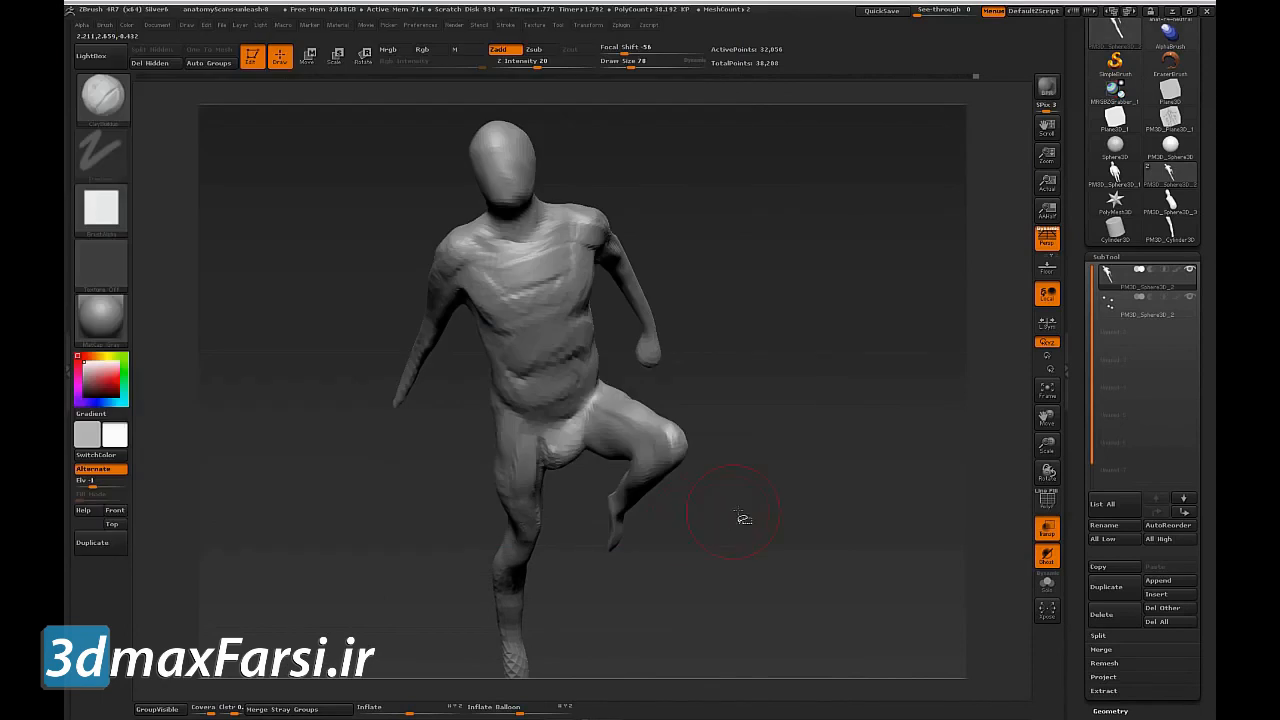
mouse_move(757, 466)
left_mouse_down("alt")
mouse_move(806, 340)
mouse_move(743, 425)
mouse_move(841, 429)
mouse_move(733, 333)
mouse_move(826, 380)
mouse_move(846, 366)
mouse_move(837, 409)
mouse_move(920, 466)
mouse_move(950, 540)
mouse_move(757, 403)
mouse_move(826, 446)
mouse_move(863, 434)
mouse_move(800, 457)
mouse_move(823, 467)
mouse_move(780, 451)
mouse_move(754, 360)
mouse_move(852, 487)
mouse_move(831, 443)
left_mouse_up("alt")
key("s")
left_click_drag(577, 402, 582, 400)
key("i")
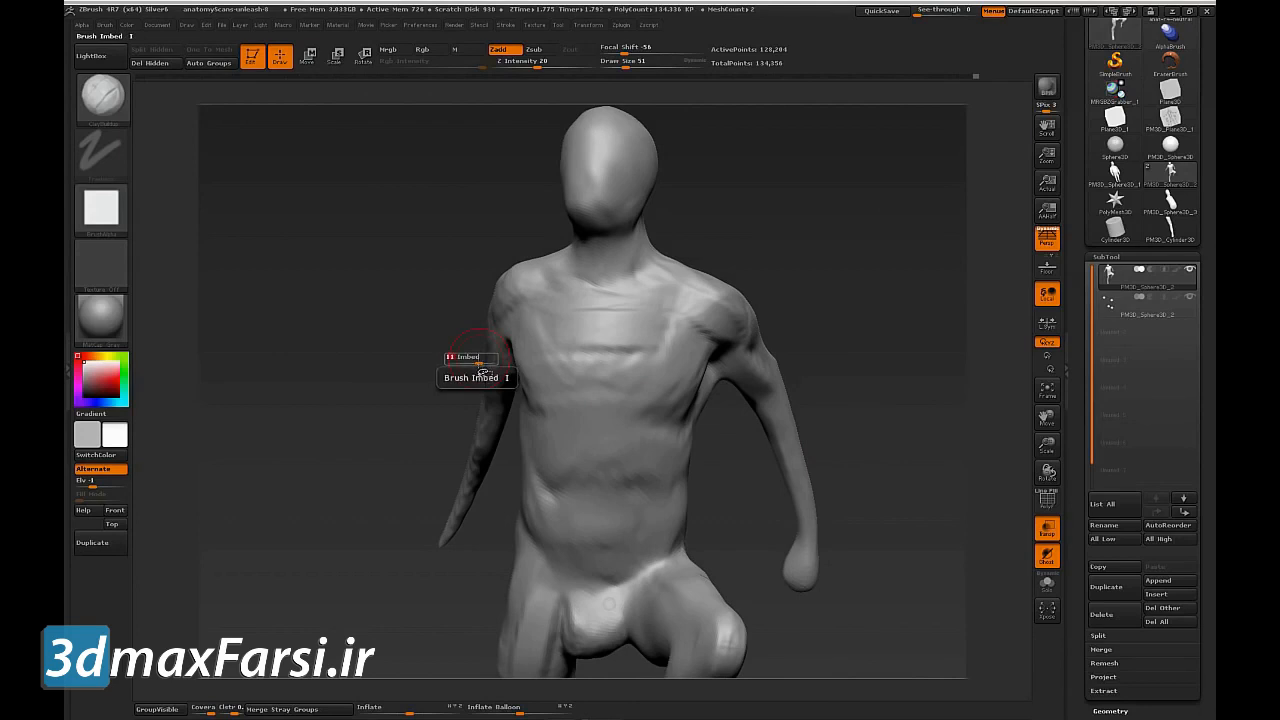
key("i")
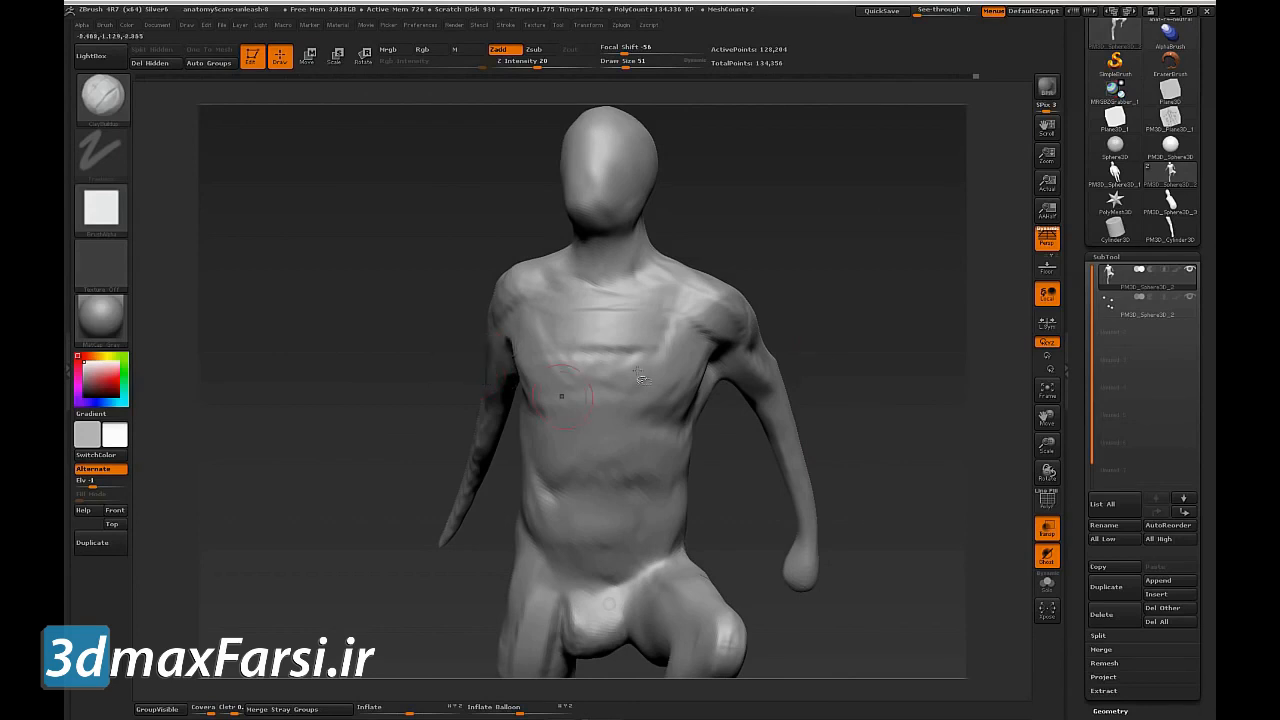
Step: Build up the chest muscles and ribcage with diagonal clay strokes at brush sizes 51 and 53
left_click_drag(475, 378, 450, 394)
mouse_move(685, 330)
left_mouse_down()
mouse_move(642, 348)
mouse_move(646, 364)
left_mouse_up()
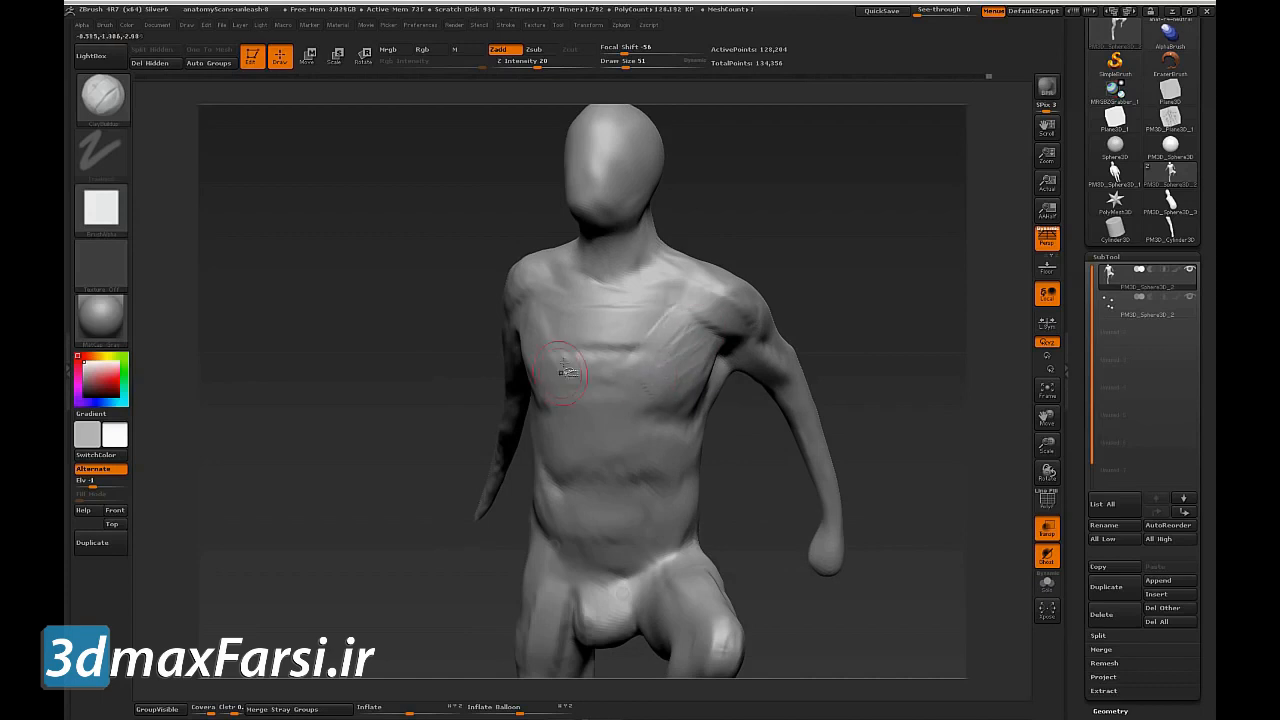
mouse_move(843, 363)
left_mouse_down()
mouse_move(883, 349)
mouse_move(657, 371)
left_mouse_up()
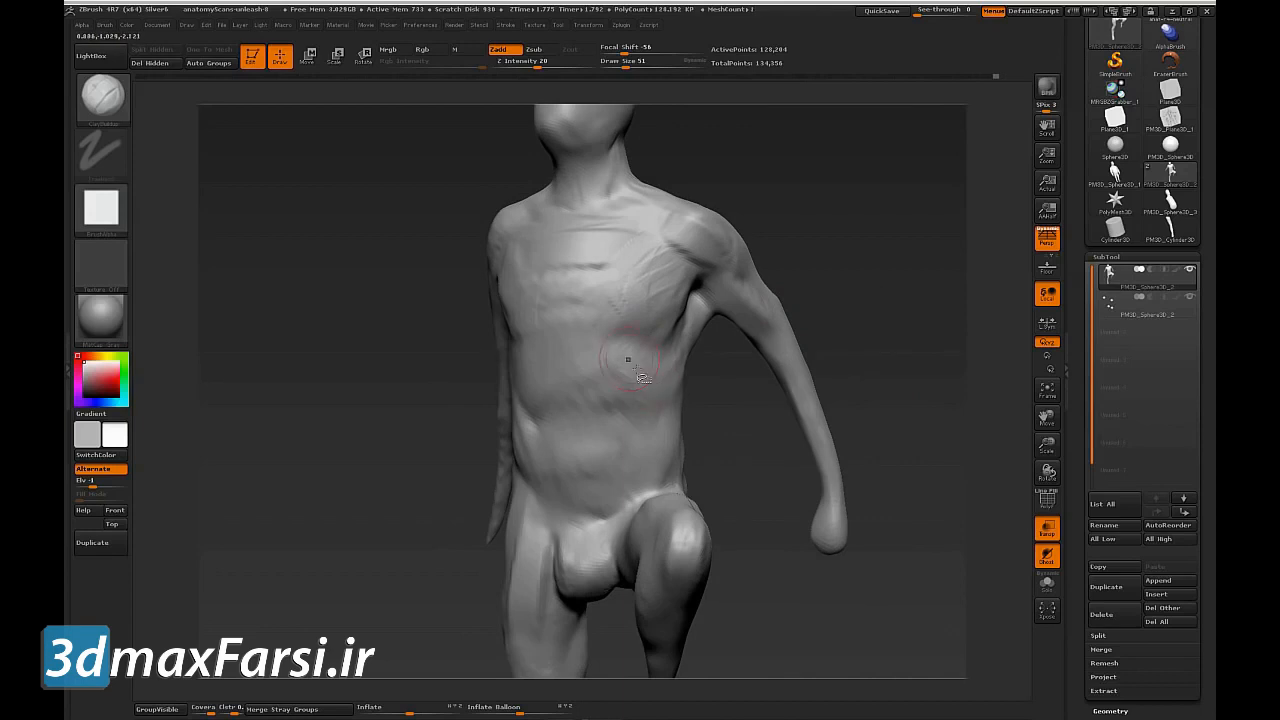
left_click_drag(632, 333, 600, 364)
mouse_move(586, 337)
left_mouse_down()
mouse_move(580, 358)
mouse_move(580, 277)
mouse_move(575, 384)
mouse_move(596, 362)
left_mouse_up()
mouse_move(580, 280)
left_mouse_down()
mouse_move(600, 355)
mouse_move(549, 364)
mouse_move(569, 244)
mouse_move(599, 246)
mouse_move(550, 298)
mouse_move(601, 317)
left_mouse_up()
left_click_drag(840, 291, 905, 268)
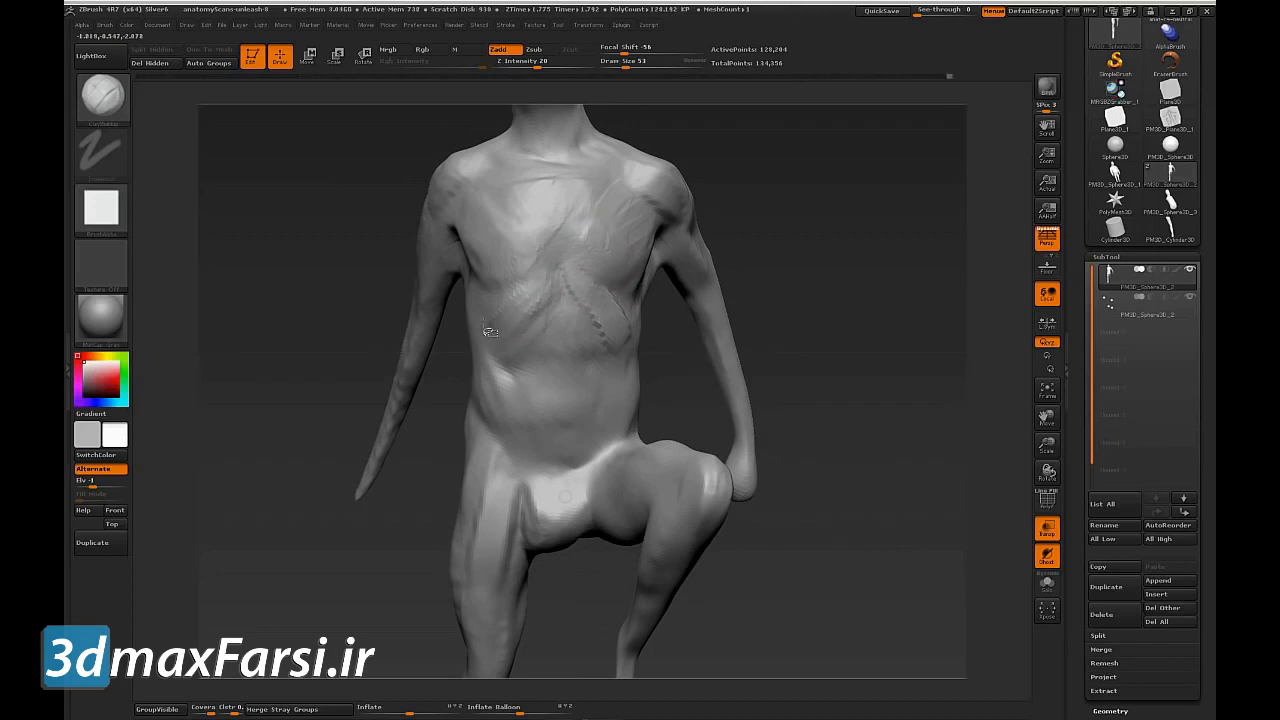
Step: Smooth the clay strokes on the ribcage, abdomen and upper thigh of the standing leg
left_click_drag(495, 316, 491, 309, "shift")
mouse_move(628, 308)
left_mouse_down("shift")
mouse_move(634, 331)
mouse_move(574, 325)
left_mouse_up("shift")
left_click_drag(508, 352, 540, 268, "shift")
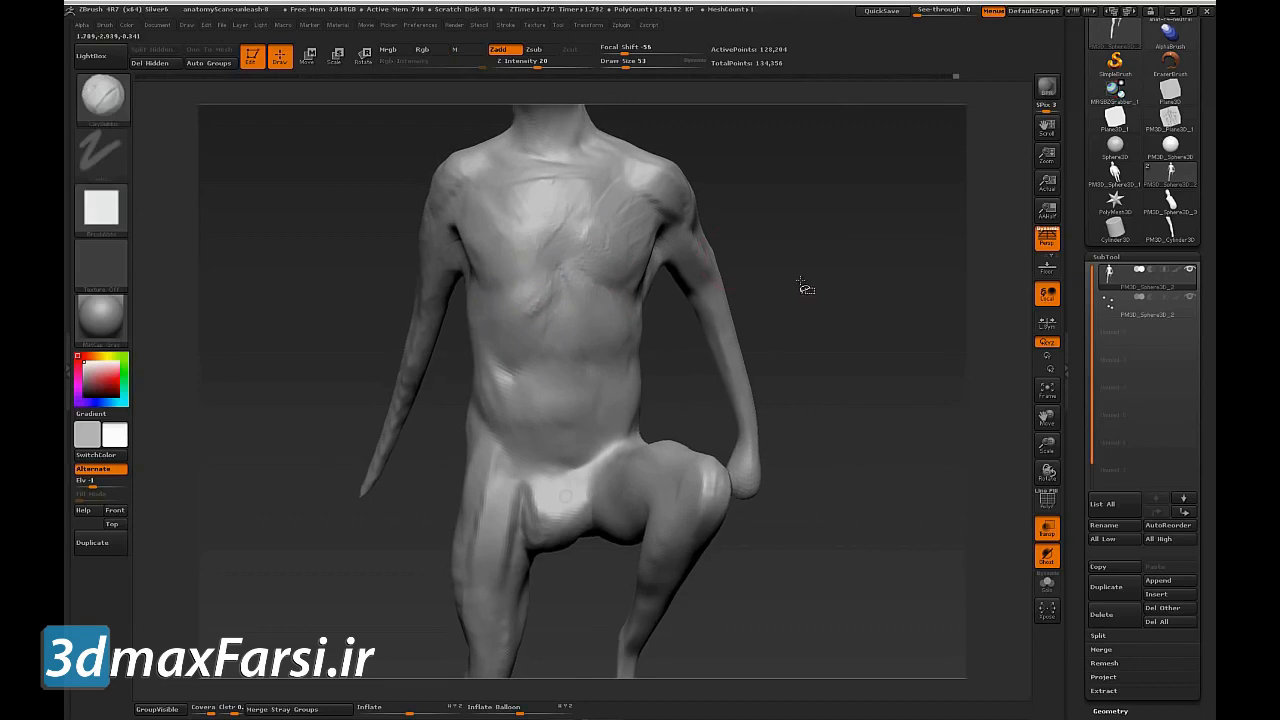
left_click_drag(803, 289, 858, 287)
key("shift")
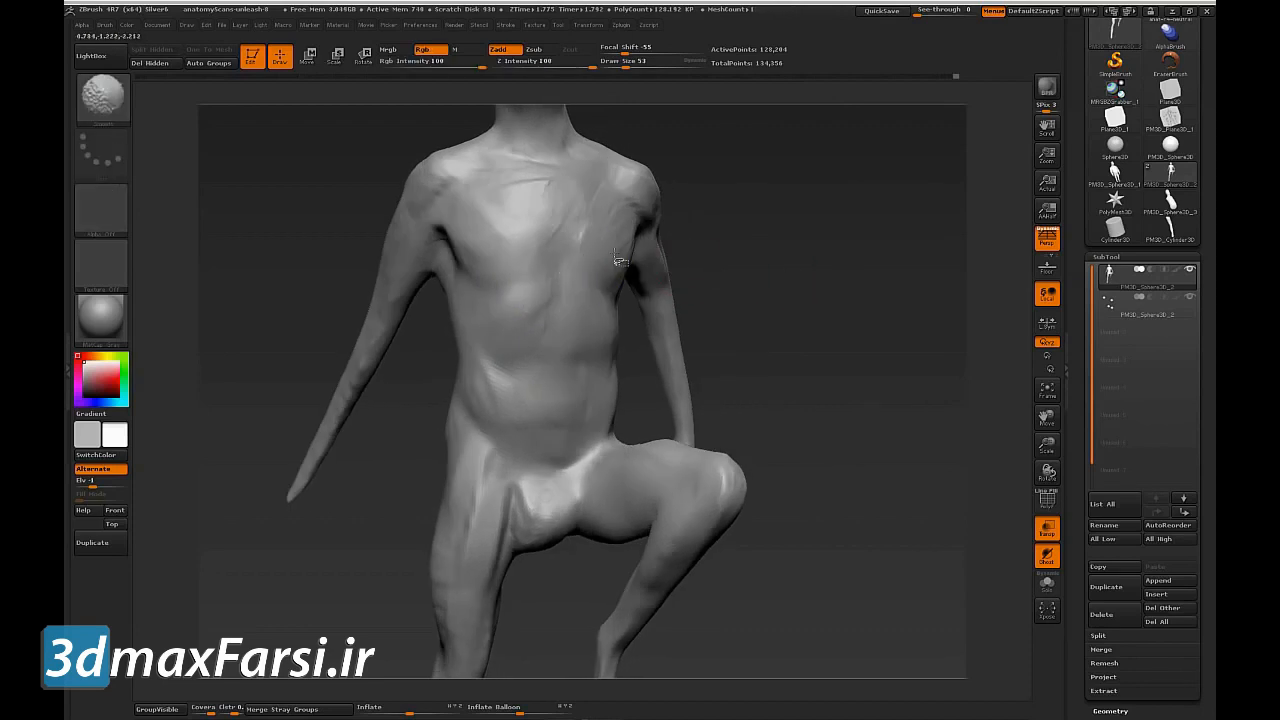
left_click_drag(500, 456, 487, 492, "shift")
Step: Write the notes "Measure", "Offsets" and "Overlap" beside the full figure, with arrows marking the last two
mouse_move(849, 476)
left_mouse_down("alt")
mouse_move(852, 491)
mouse_move(840, 455)
left_mouse_up("alt")
mouse_move(850, 485)
left_mouse_down()
mouse_move(793, 486)
mouse_move(790, 522)
mouse_move(772, 534)
mouse_move(806, 543)
mouse_move(843, 523)
mouse_move(820, 531)
mouse_move(806, 517)
mouse_move(814, 531)
mouse_move(908, 528)
mouse_move(863, 531)
mouse_move(823, 611)
mouse_move(851, 600)
mouse_move(829, 606)
mouse_move(842, 588)
left_mouse_up()
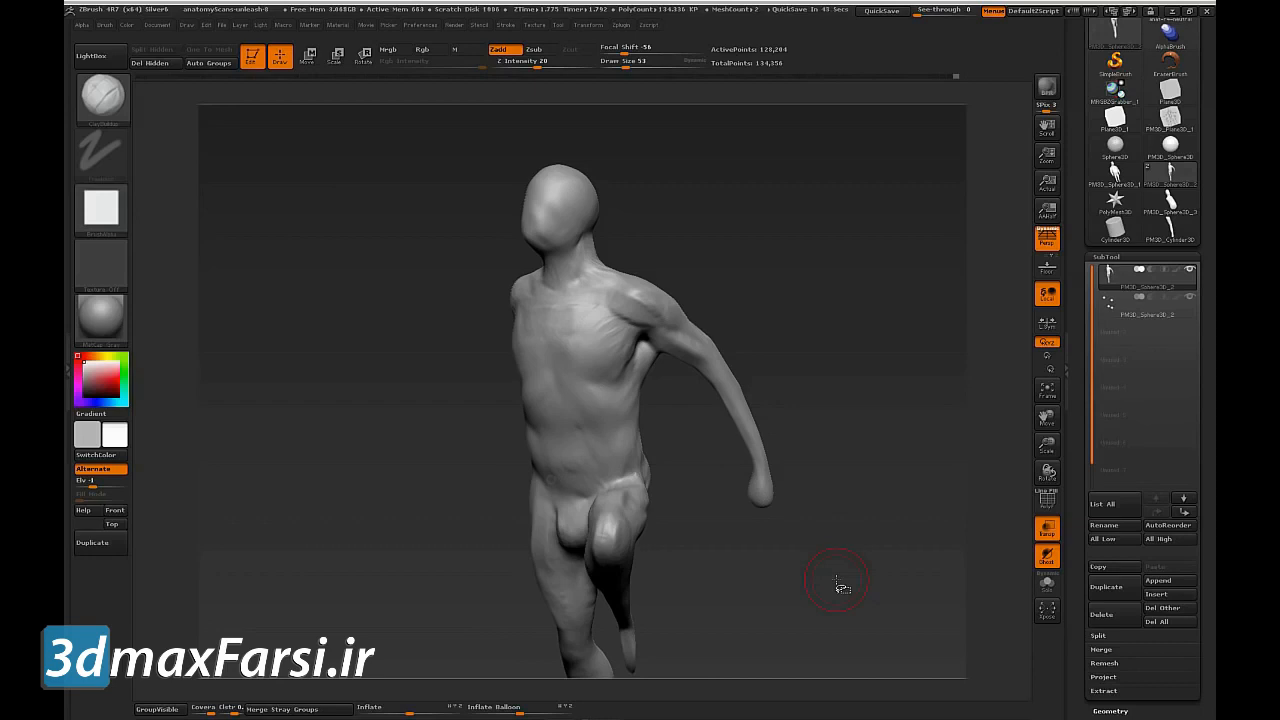
key("ctrl+shift")
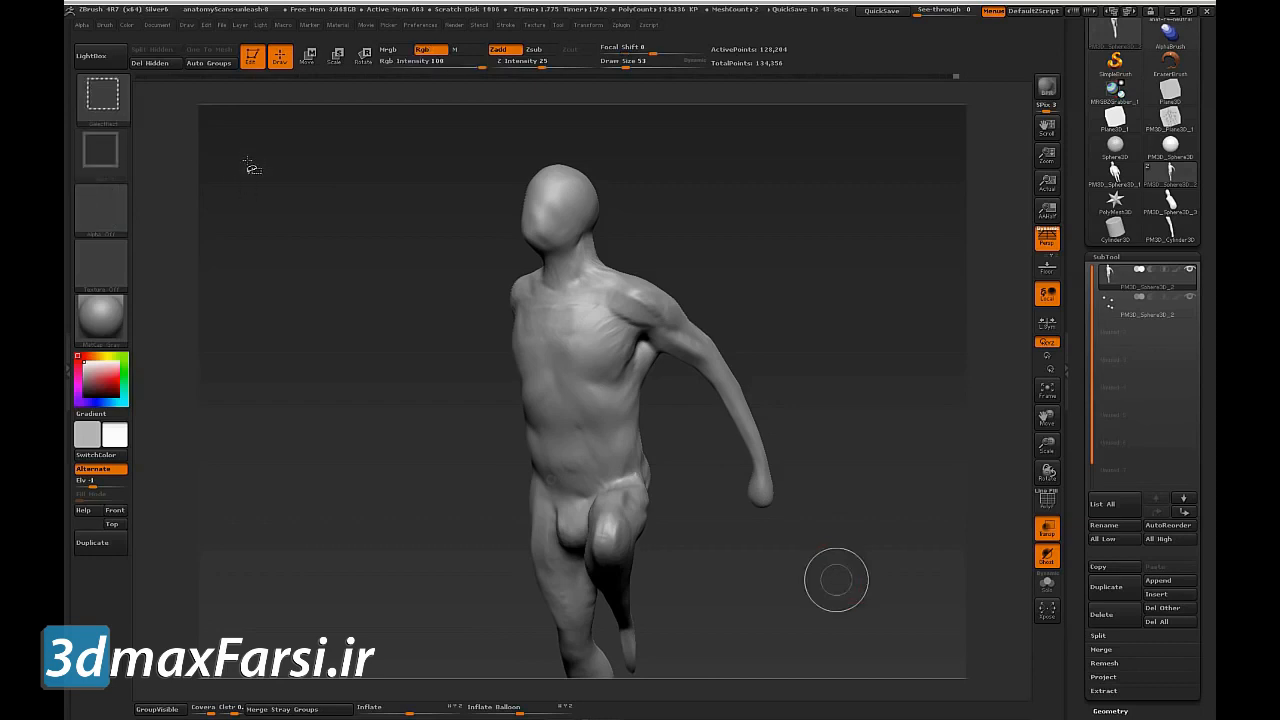
mouse_move(235, 176)
left_mouse_down()
mouse_move(257, 143)
mouse_move(309, 177)
mouse_move(350, 148)
mouse_move(416, 142)
left_mouse_up()
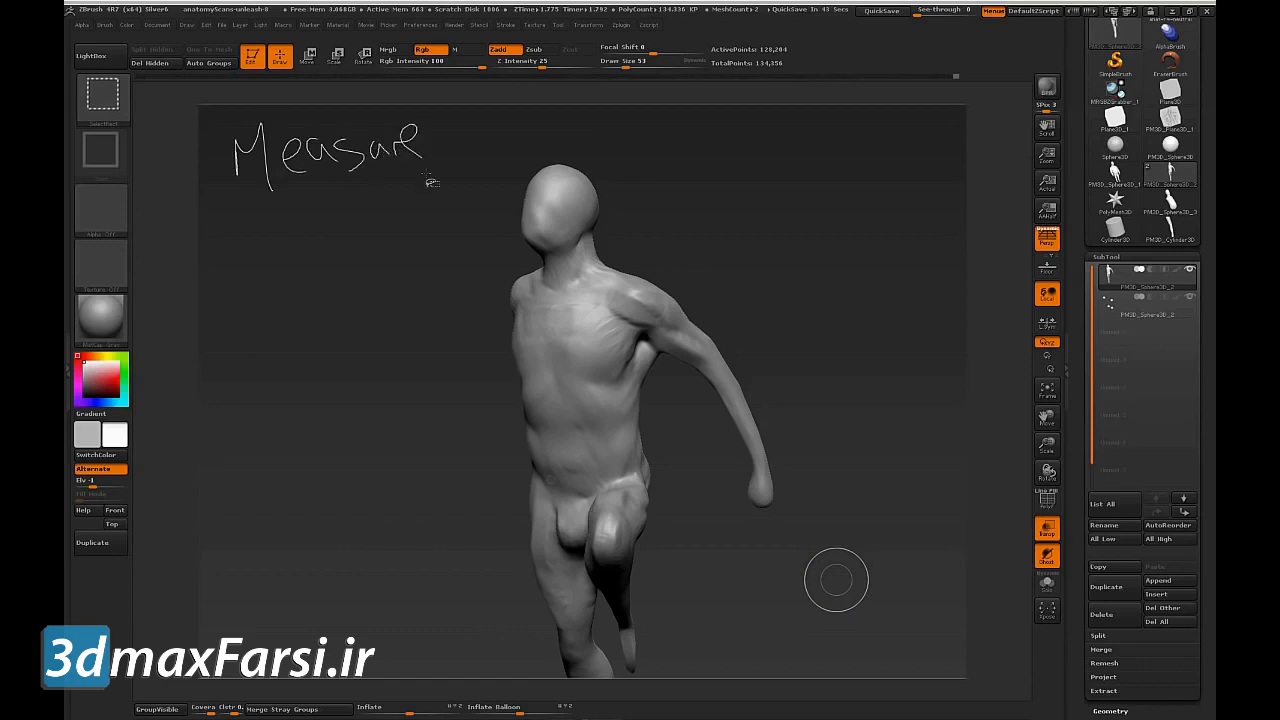
mouse_move(255, 257)
left_mouse_down()
mouse_move(290, 262)
mouse_move(325, 232)
mouse_move(430, 228)
left_mouse_up()
mouse_move(250, 290)
left_mouse_down()
mouse_move(272, 330)
mouse_move(366, 298)
mouse_move(414, 357)
mouse_move(405, 312)
left_mouse_up()
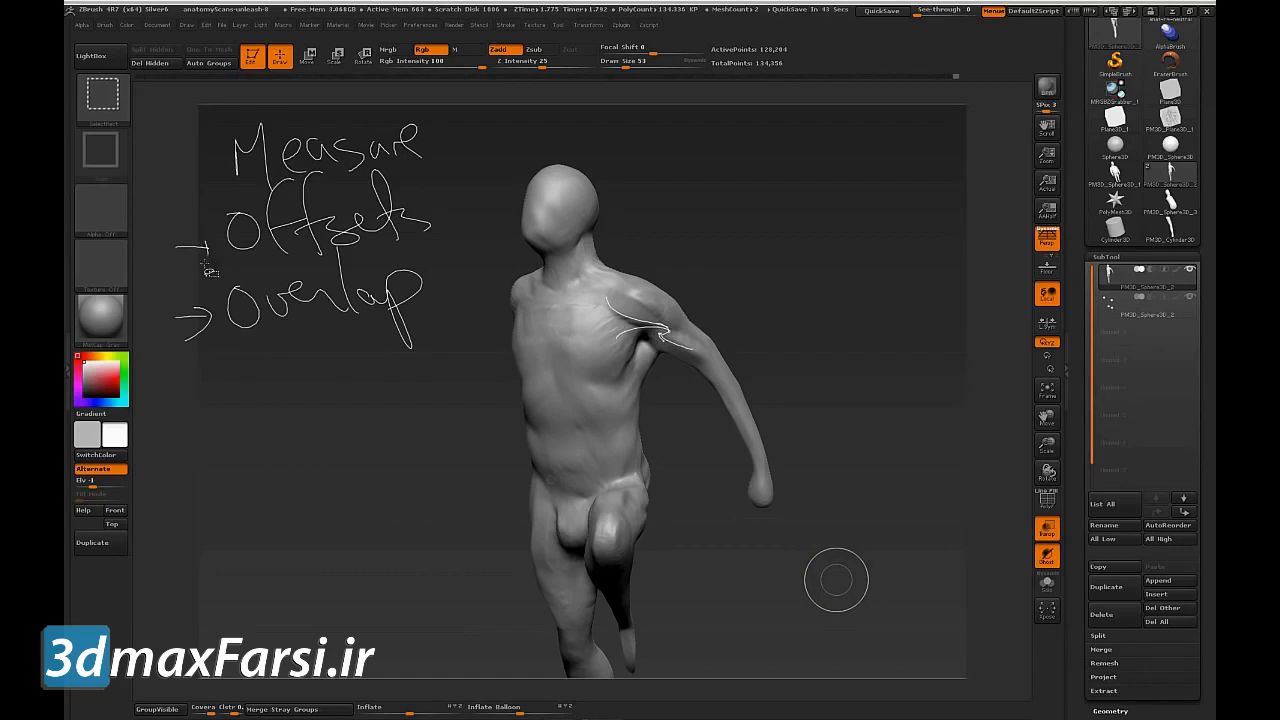
mouse_move(232, 487)
left_mouse_down()
mouse_move(278, 420)
mouse_move(318, 440)
mouse_move(345, 385)
left_mouse_up()
mouse_move(226, 538)
left_mouse_down()
mouse_move(445, 498)
mouse_move(152, 438)
left_mouse_up()
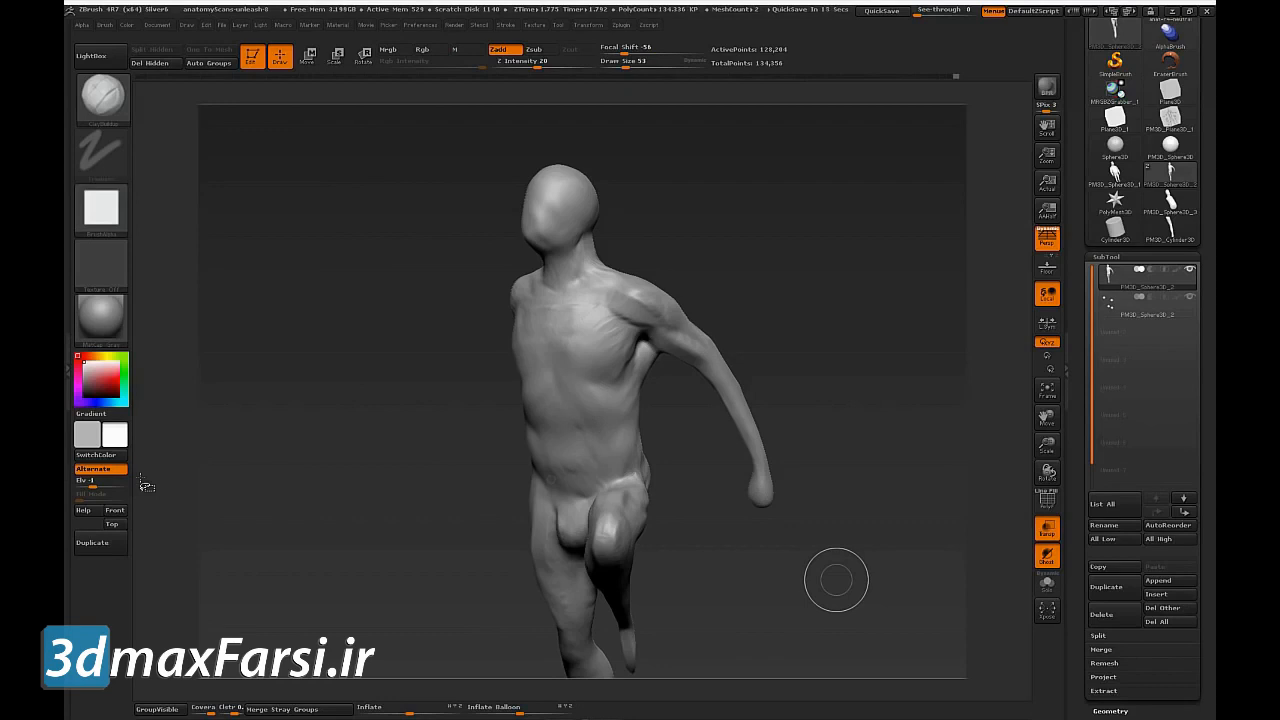
Step: Outline the overlapping muscle masses from the shoulder along the upper arm and forearm of the outstretched arm
left_click_drag(626, 310, 690, 318)
left_click_drag(704, 369, 660, 344)
mouse_move(742, 405)
left_mouse_down()
mouse_move(716, 346)
mouse_move(741, 424)
mouse_move(718, 347)
left_mouse_up()
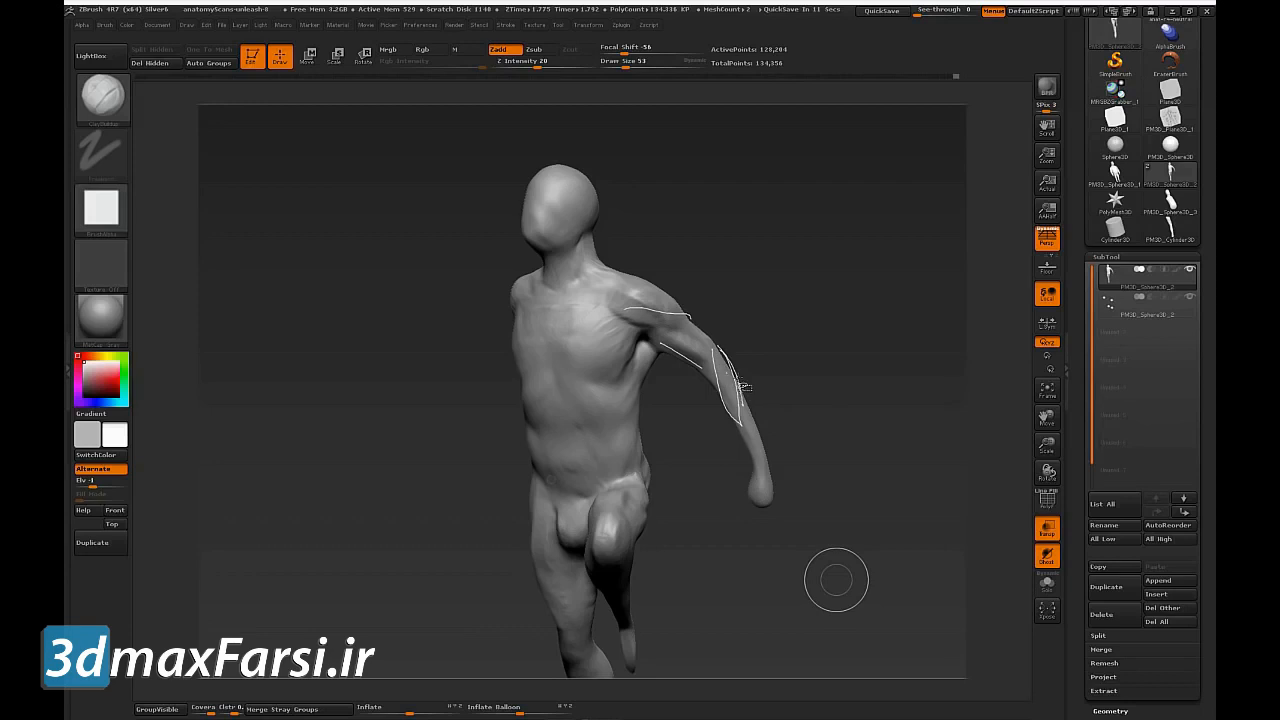
left_click_drag(737, 380, 760, 427)
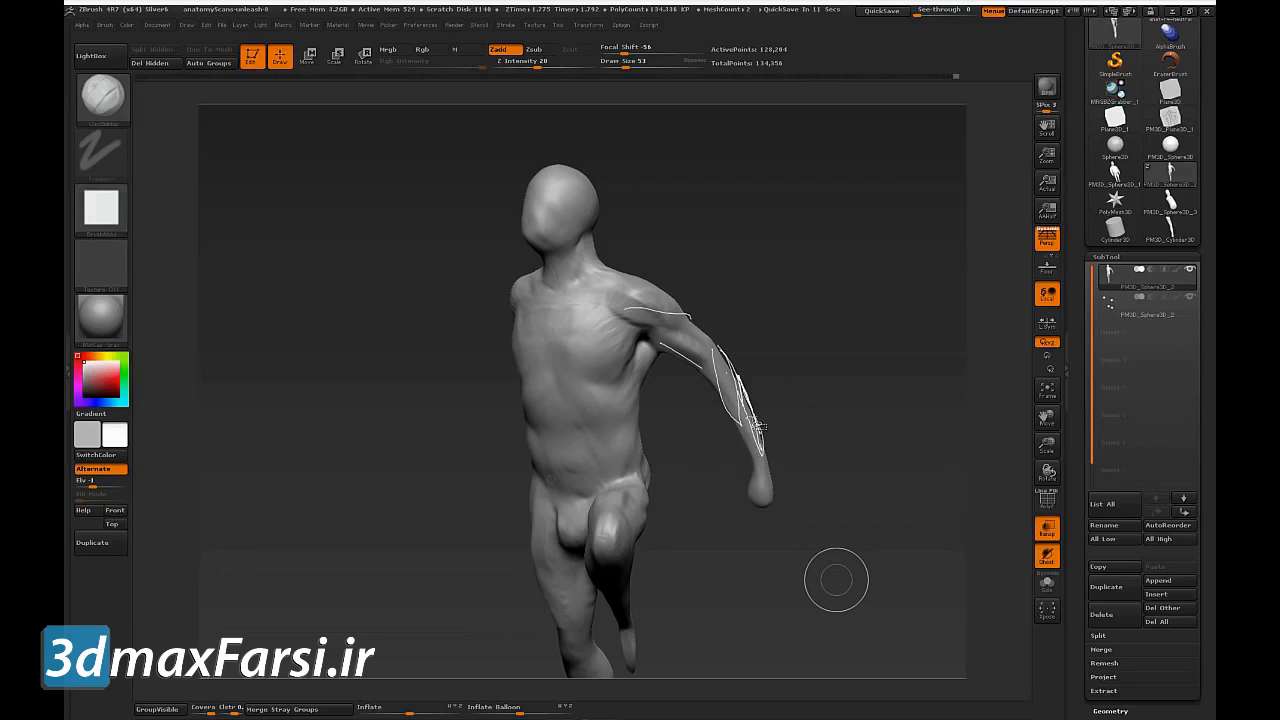